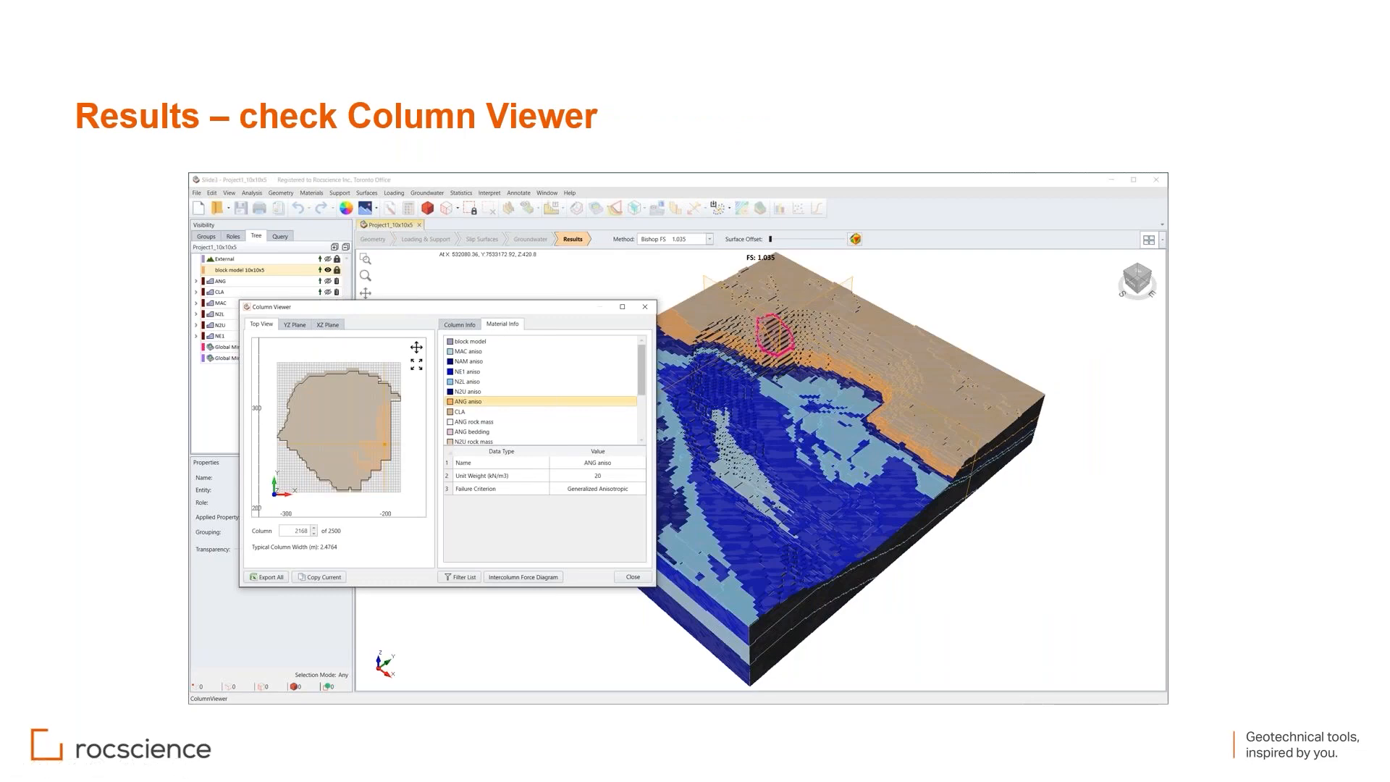
click(1046, 521)
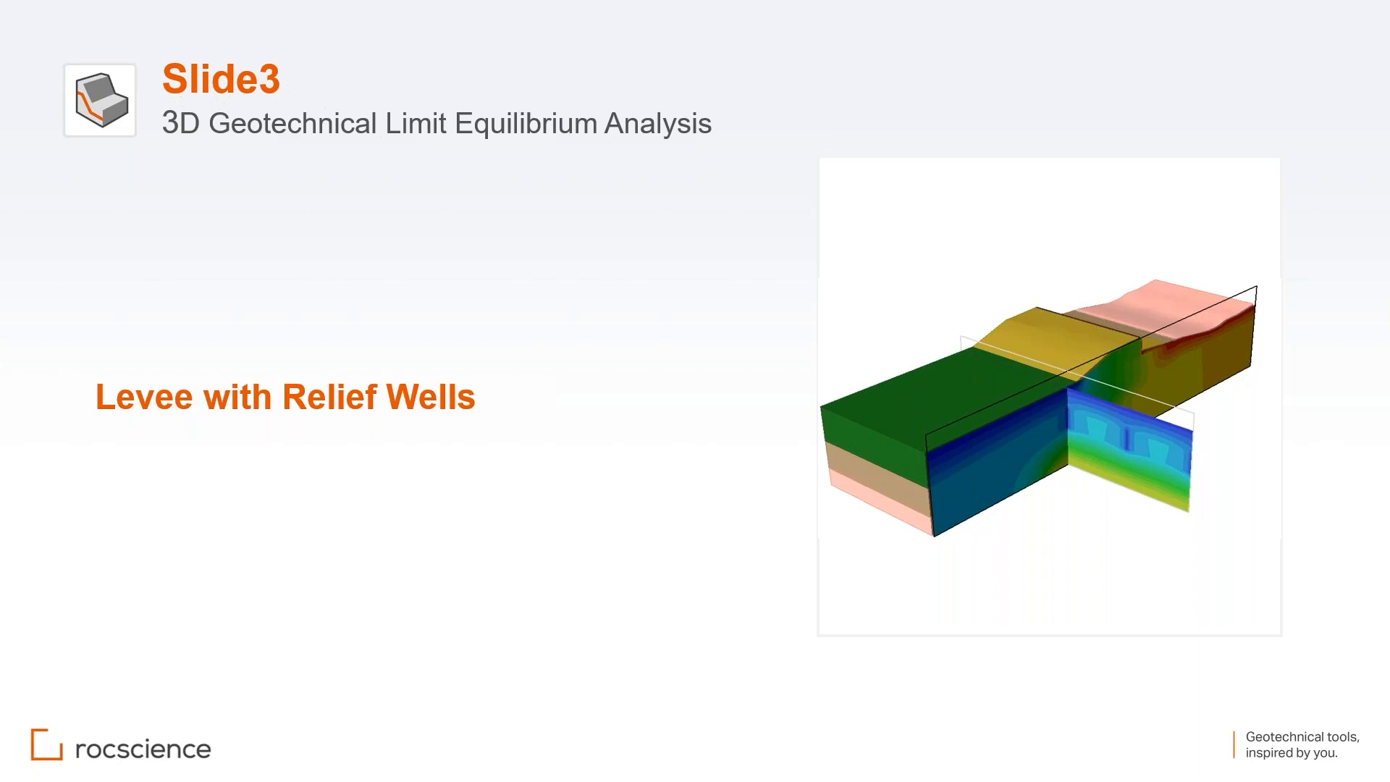
Bring up the RS3 relief wells model in a maximized window and examine its total head contours in the 3D and front views.
drag(0, 94, 639, 115)
double_click(636, 111)
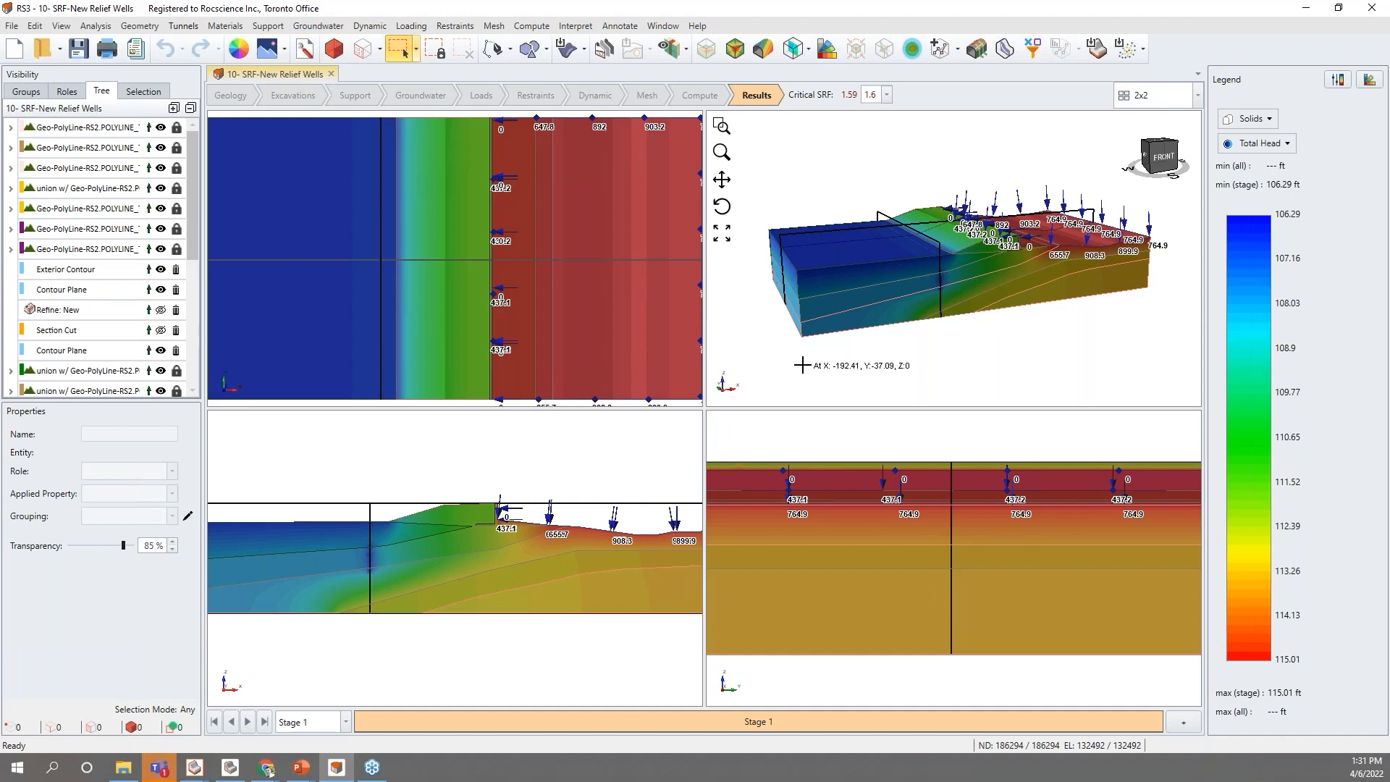
mouse_move(941, 360)
middle_down()
mouse_move(944, 378)
mouse_move(935, 365)
middle_up()
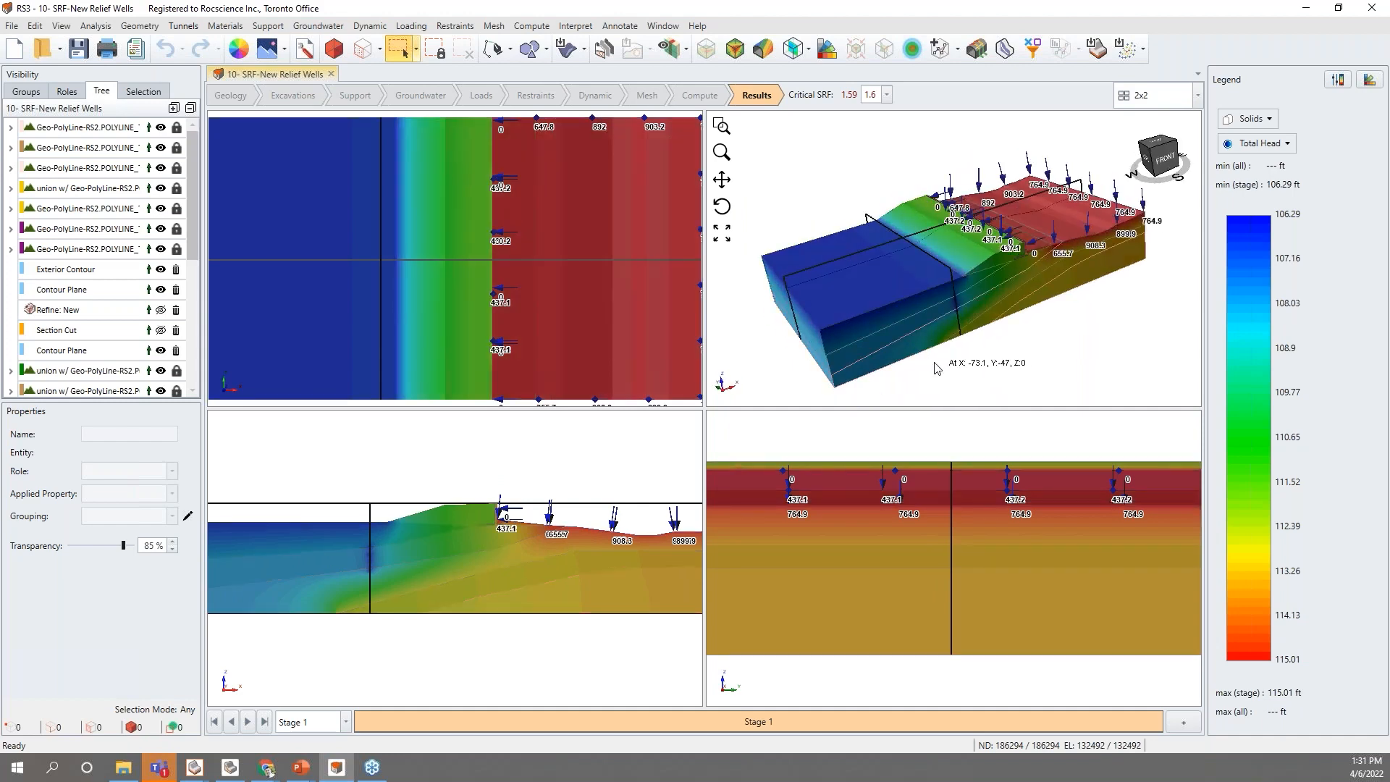
double_click(589, 444)
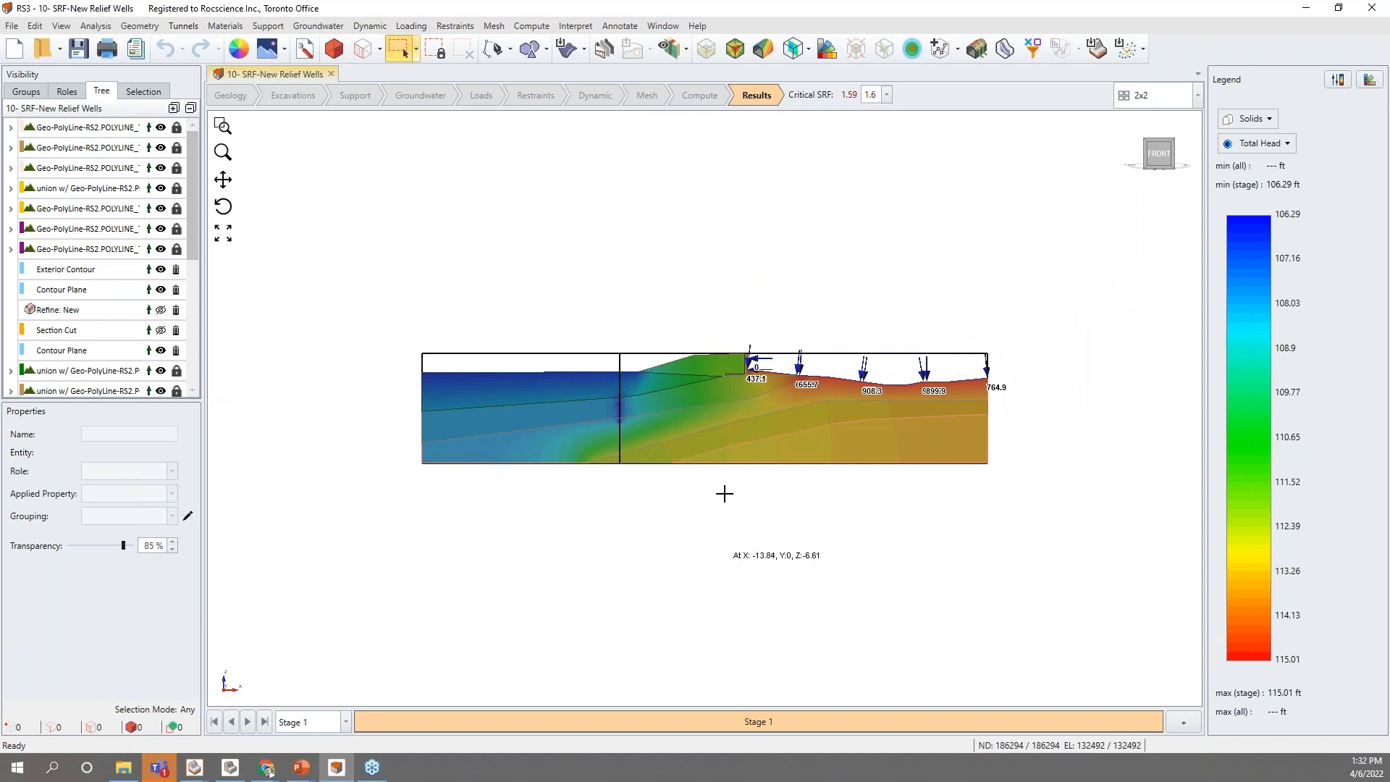
scroll(660, 411, up, 4)
scroll(660, 411, down, 2)
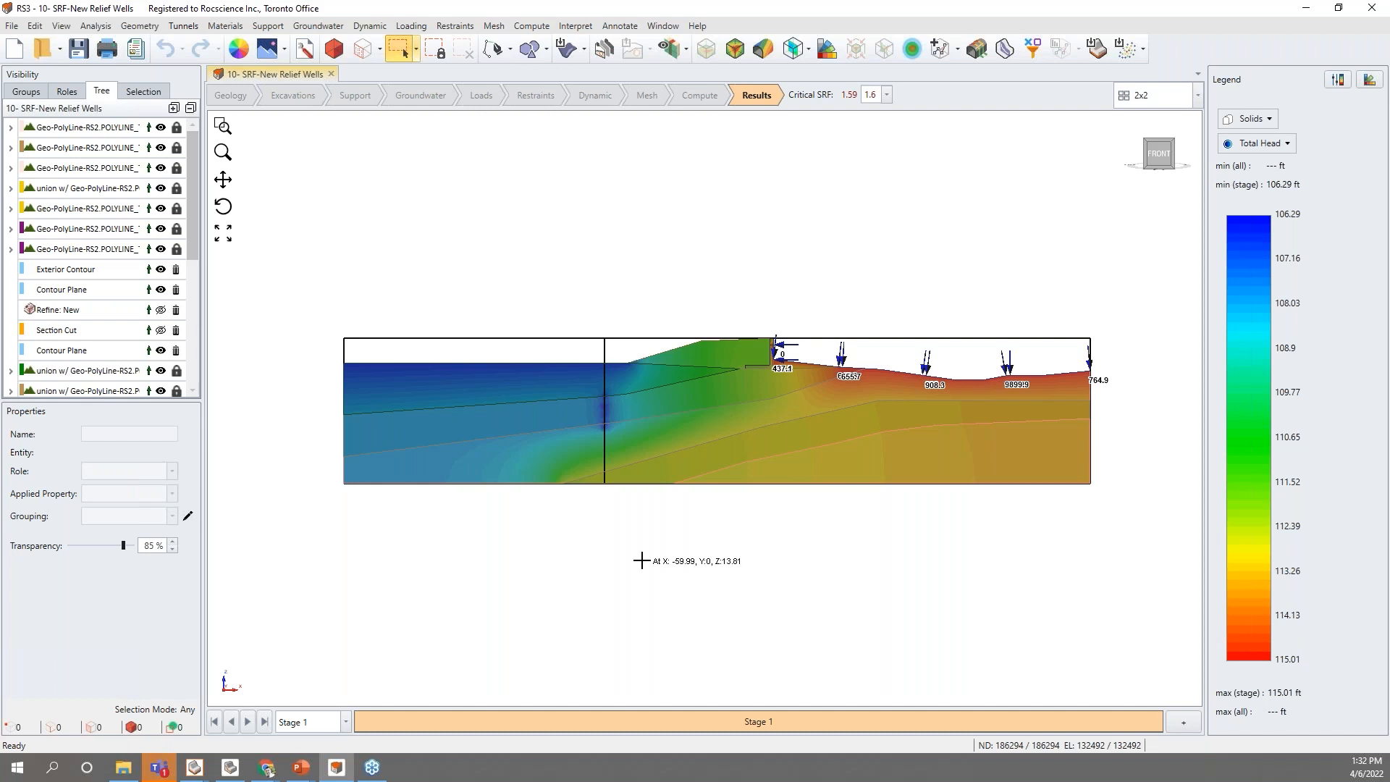
double_click(806, 530)
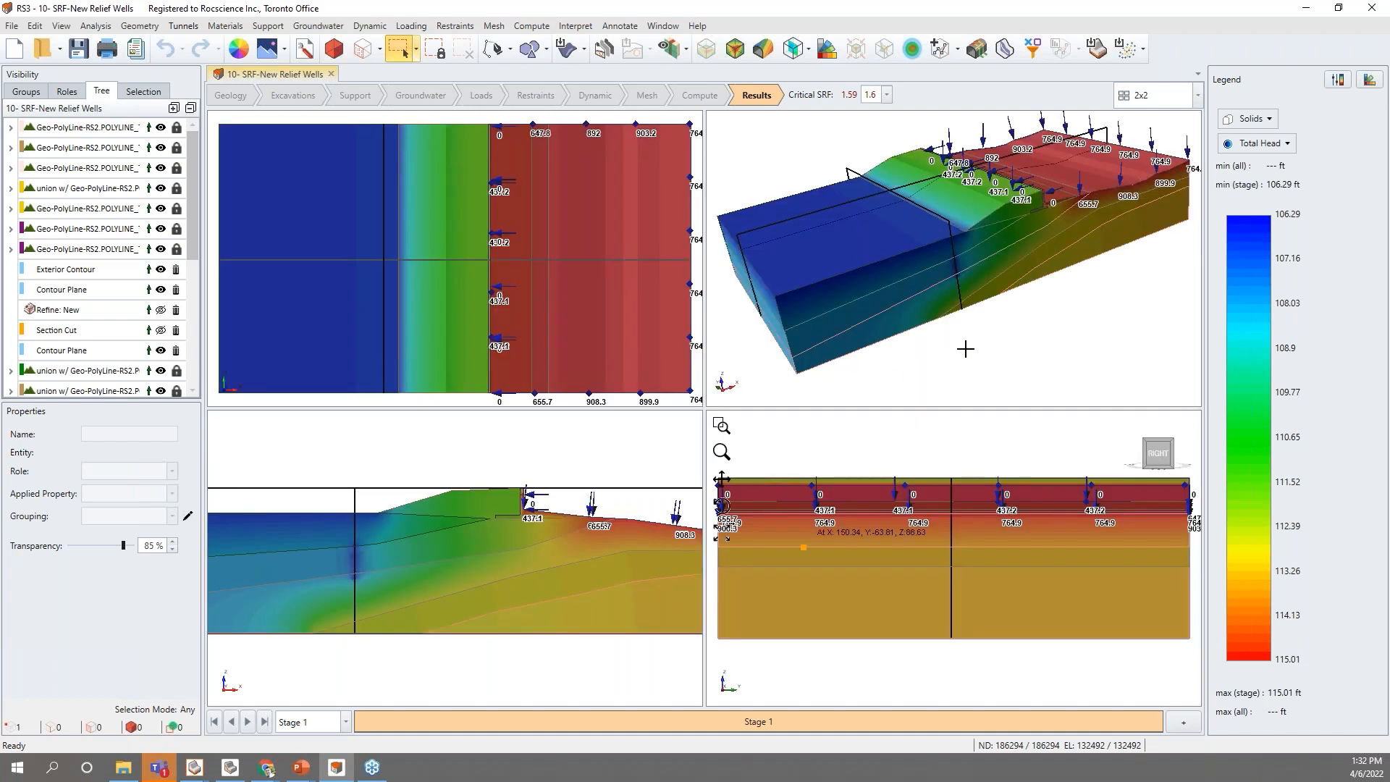
Enlarge the 3D view and hide all the polyline and union geometry entities, leaving the contours and the ponded water load shown.
double_click(948, 383)
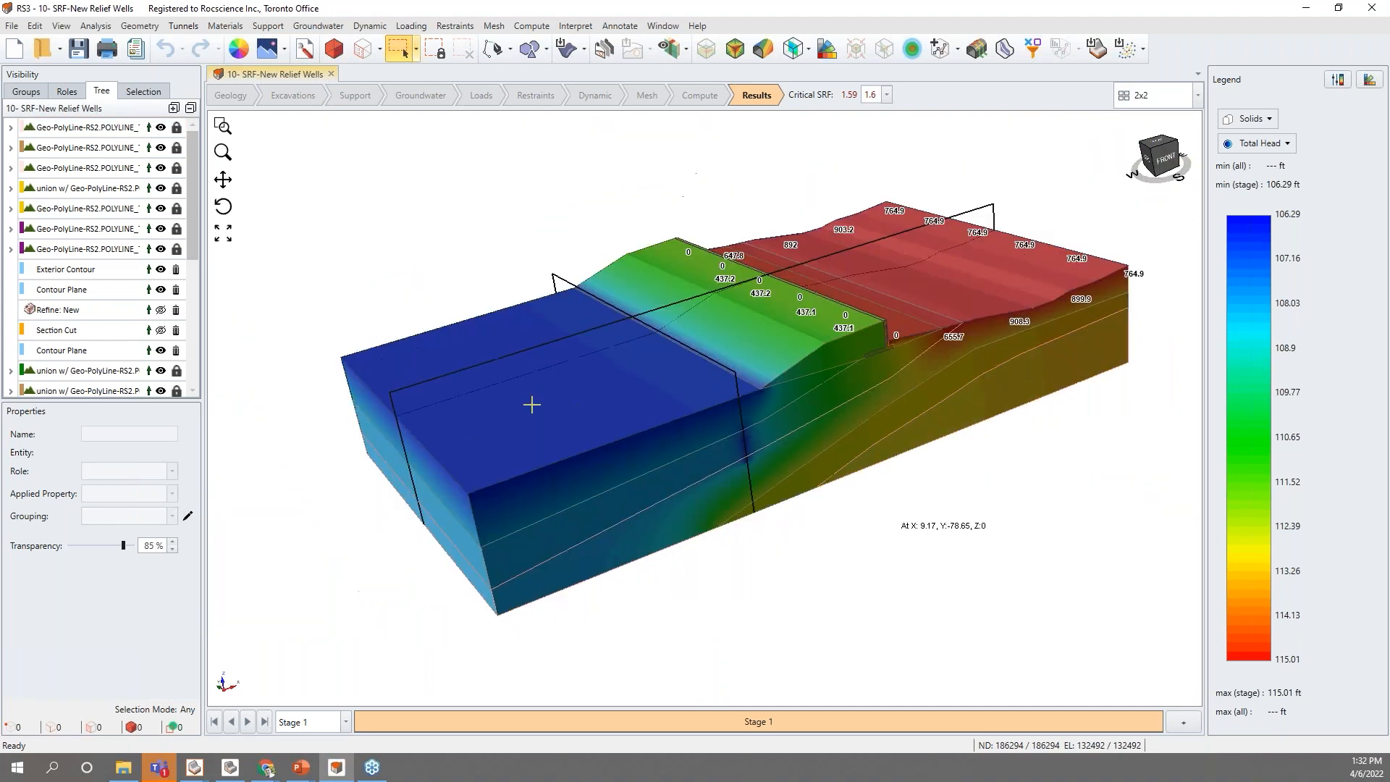
scroll(133, 321, down, 5)
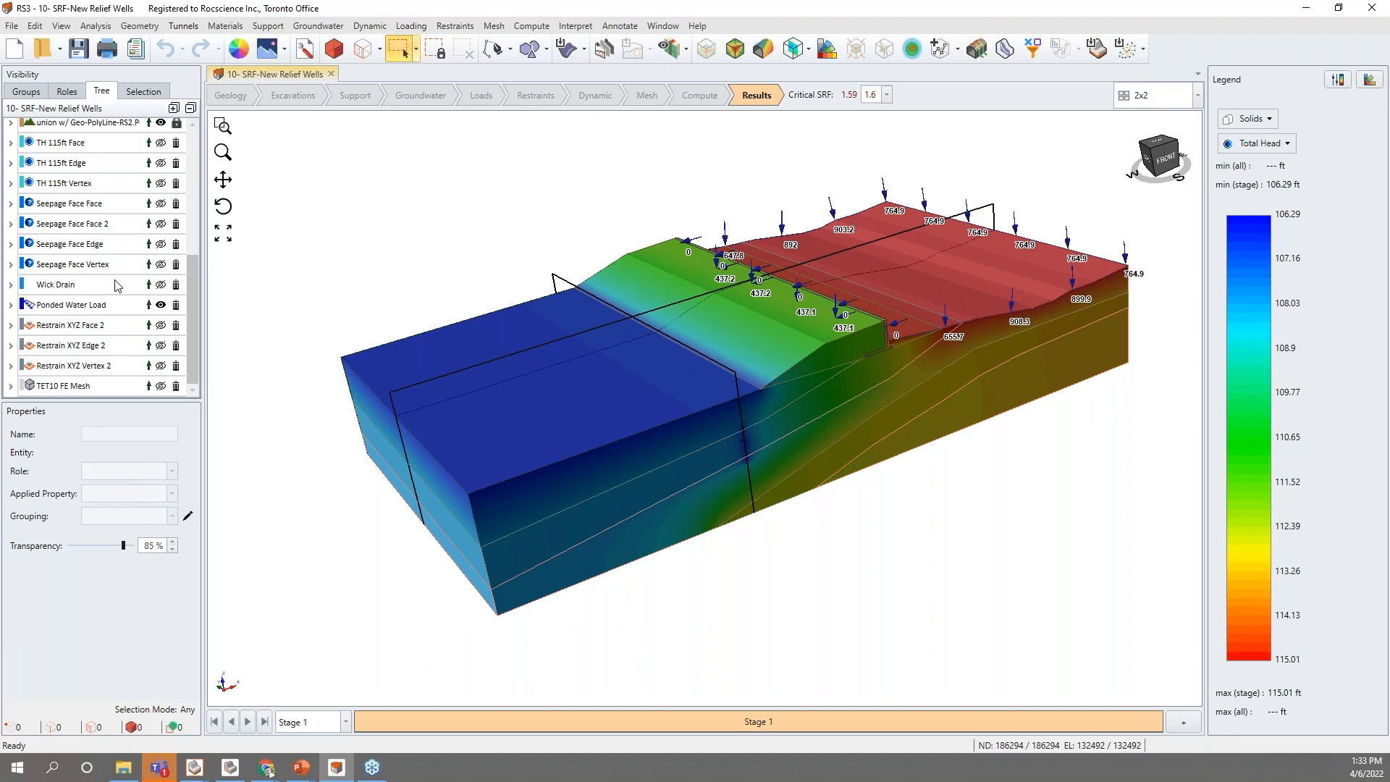
scroll(116, 286, up, 3)
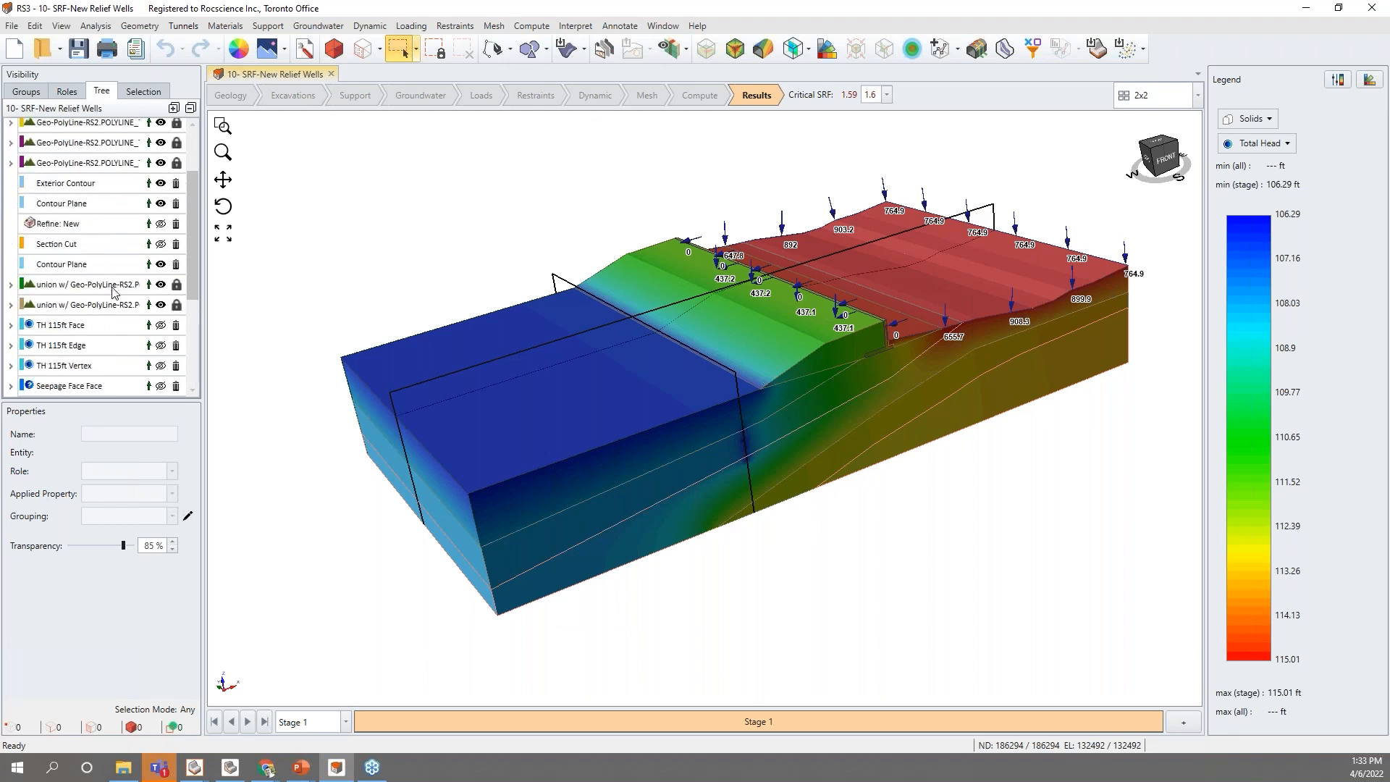
click(113, 304)
ctrl+click(159, 286)
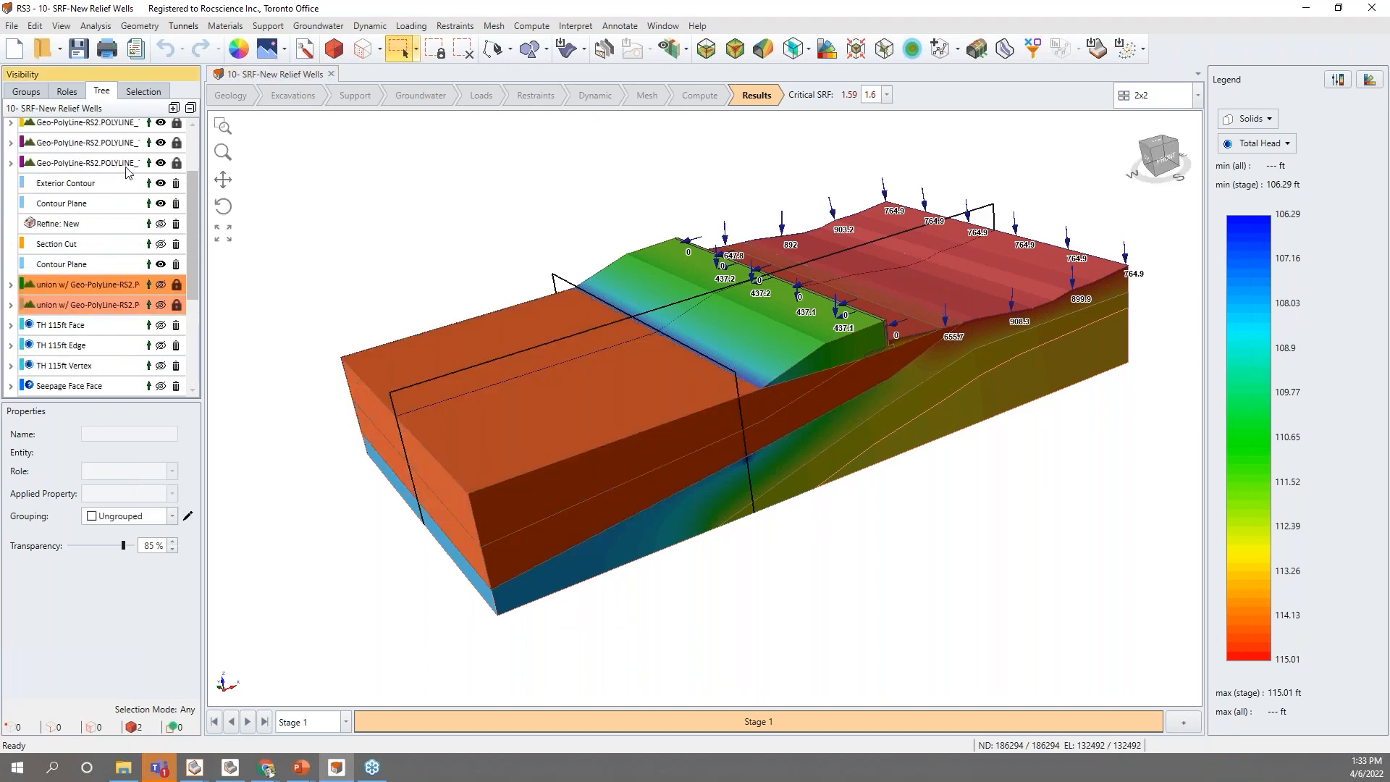
click(301, 215)
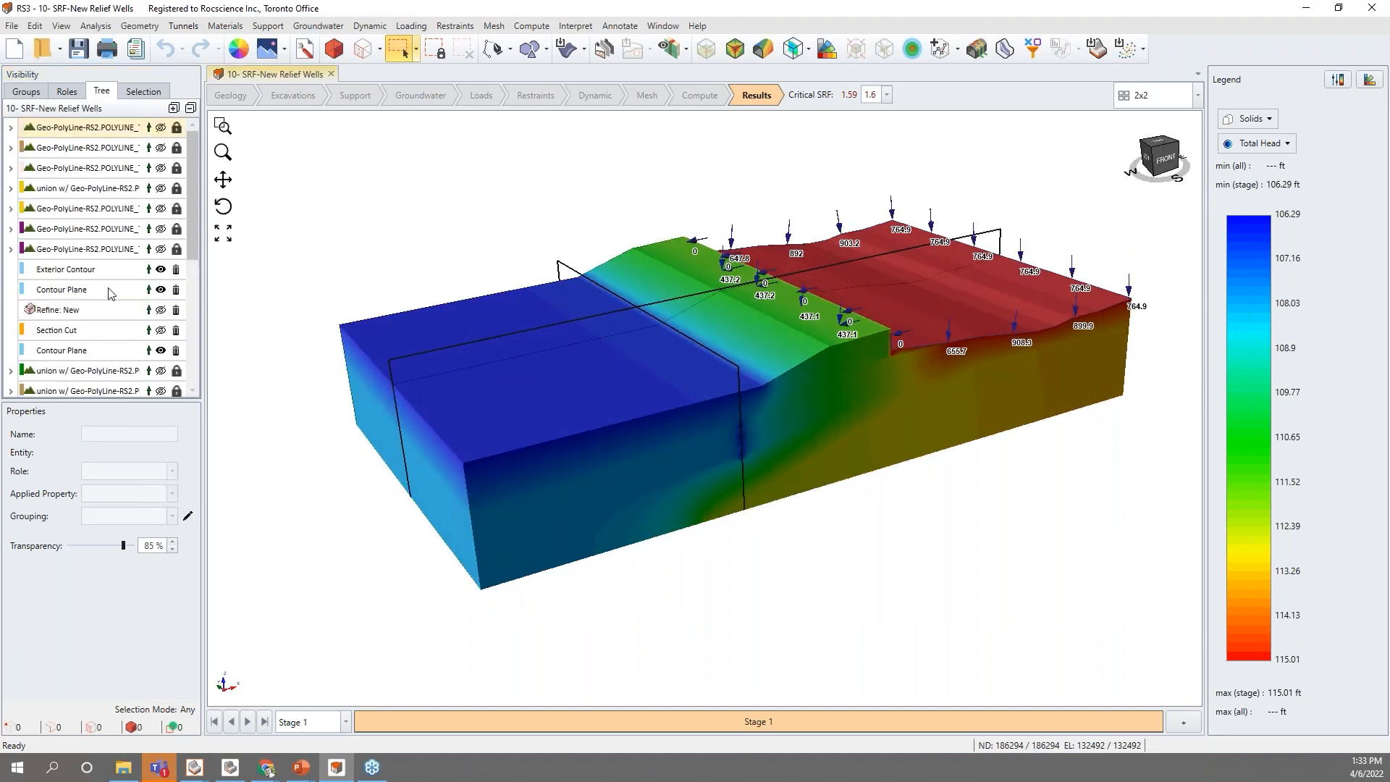
Hide the Exterior Contour and examine the total head on the two crossing contour planes.
scroll(109, 295, down, 5)
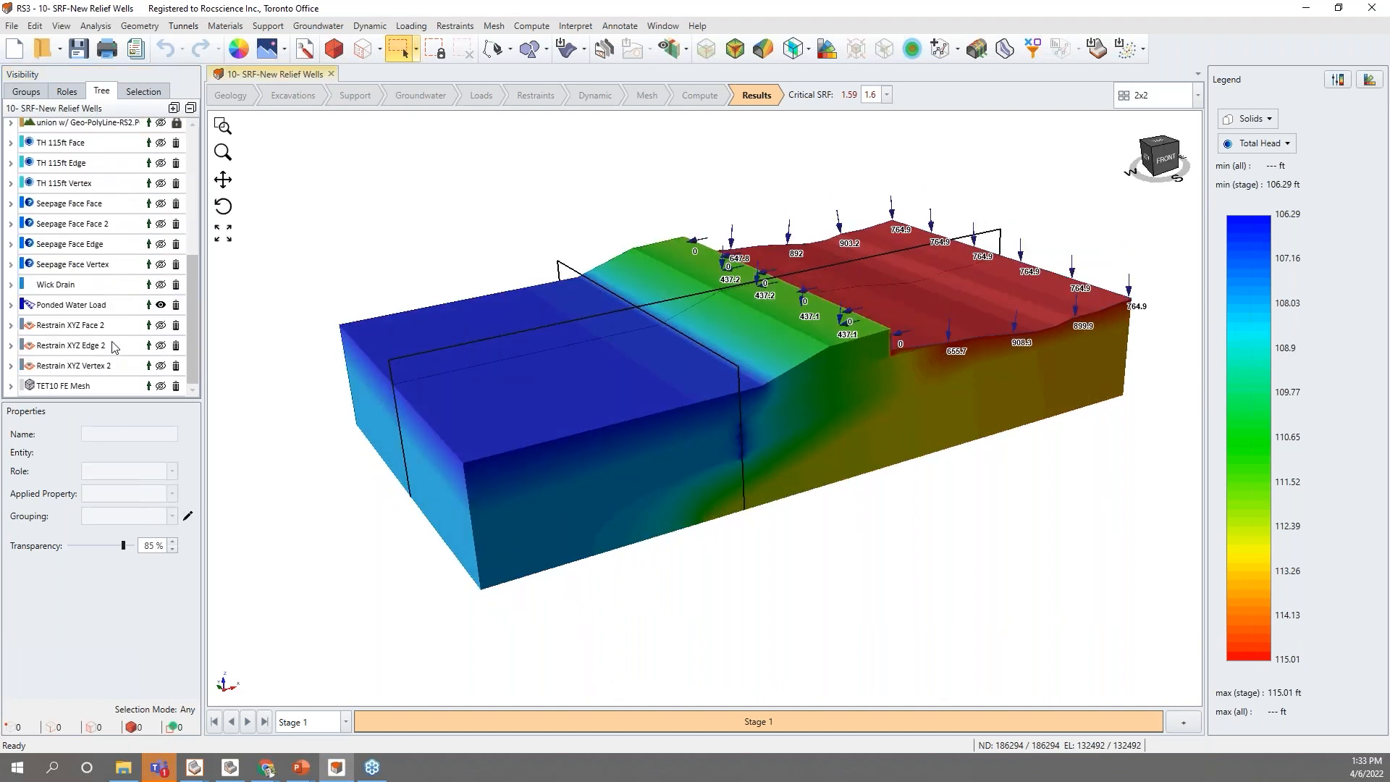
scroll(97, 318, up, 3)
click(161, 244)
middle_drag(844, 477, 934, 457)
middle_drag(513, 528, 622, 394)
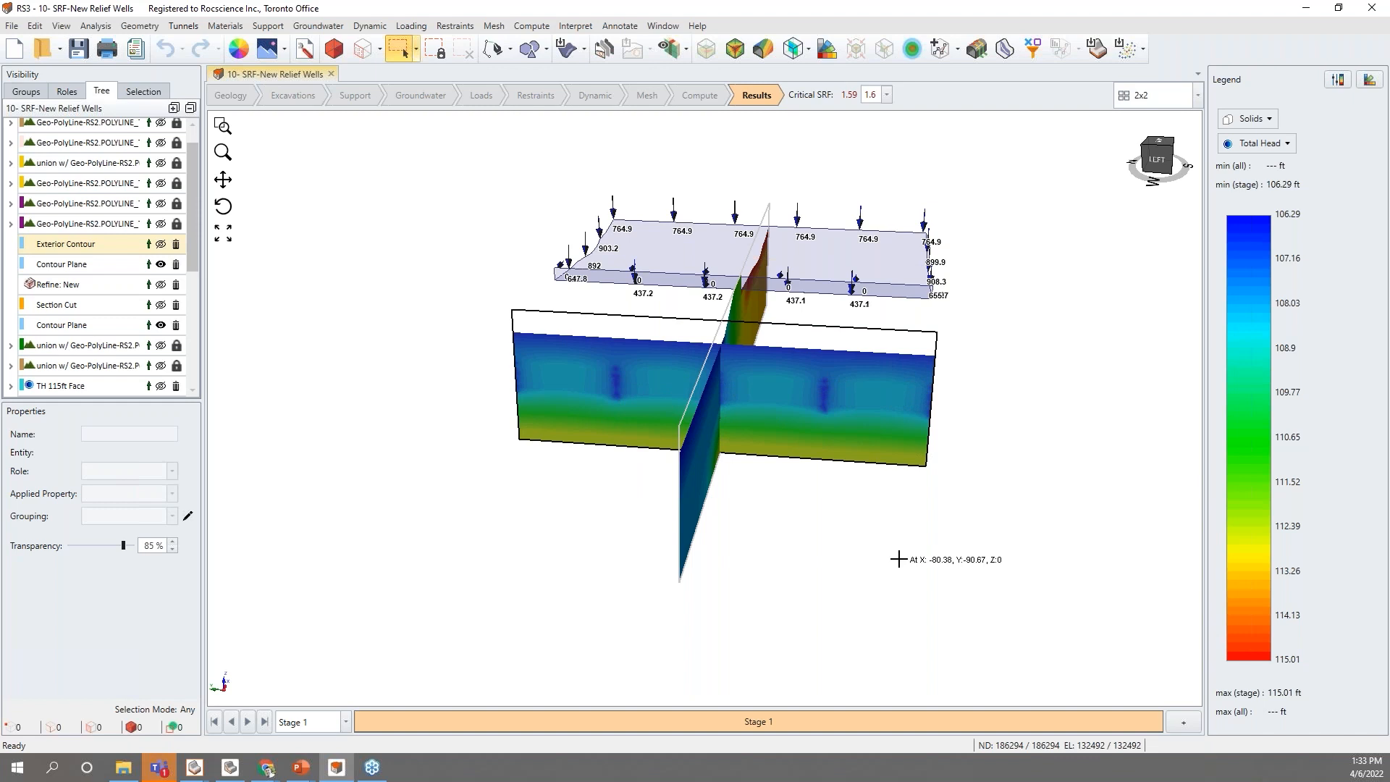
middle_drag(853, 567, 932, 446)
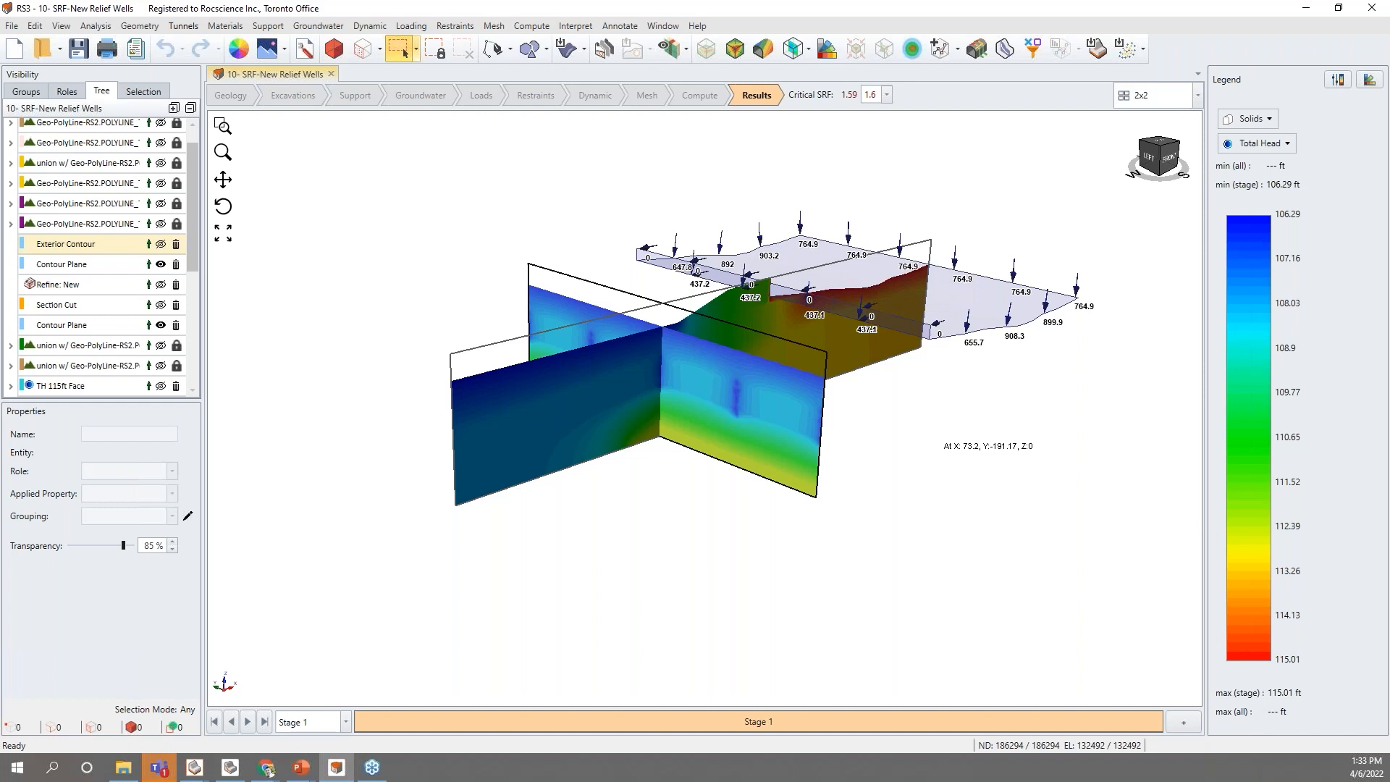
Highlight the TH 115ft face and vertex boundary conditions in the model to inspect where they are applied.
scroll(100, 276, down, 2)
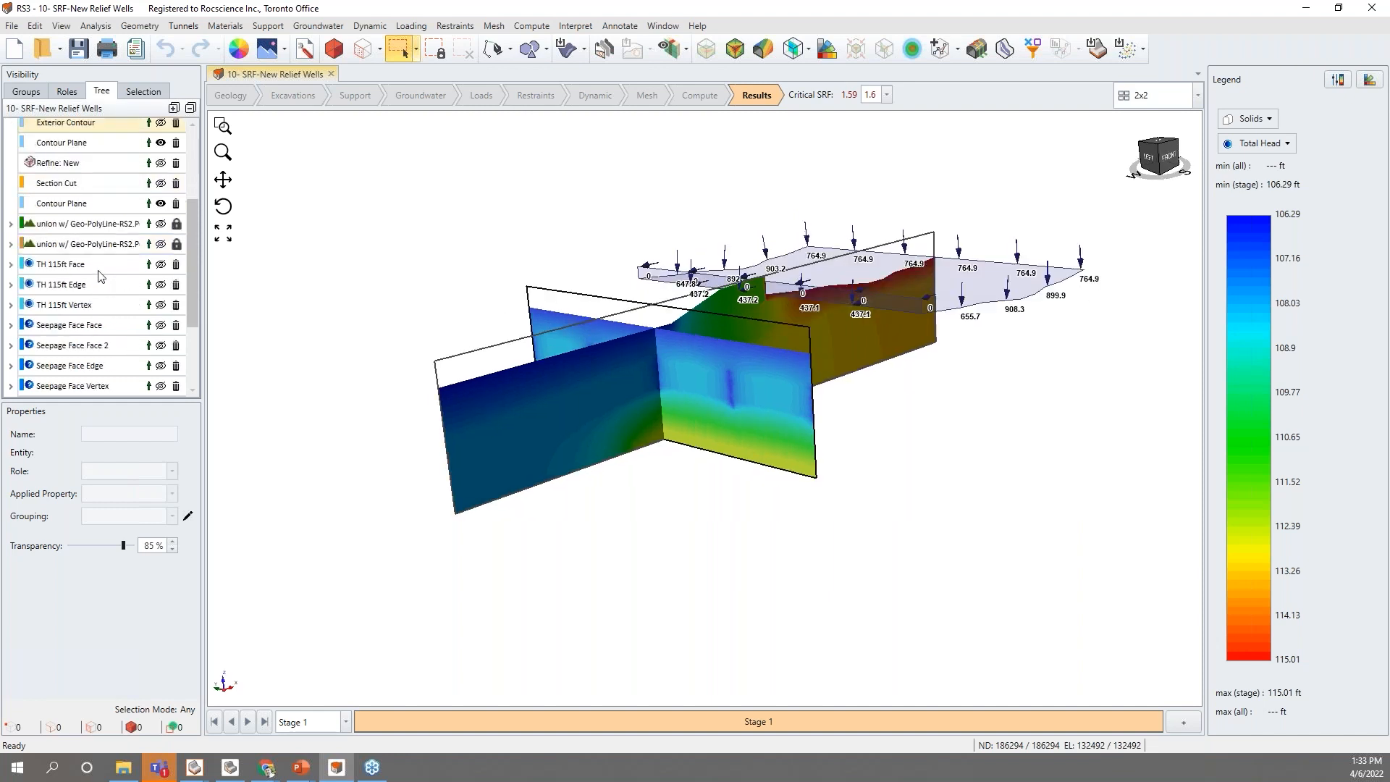
click(101, 269)
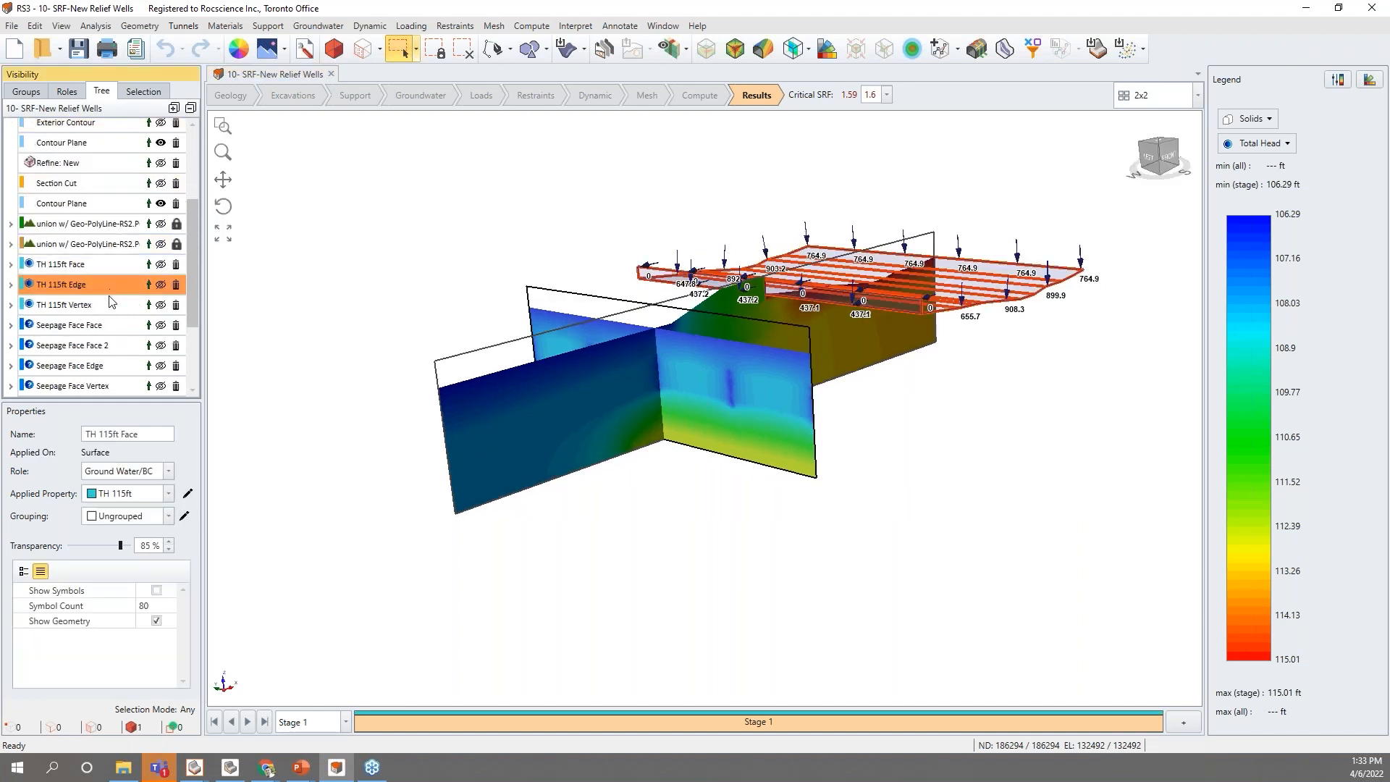
click(108, 305)
scroll(85, 250, up, 2)
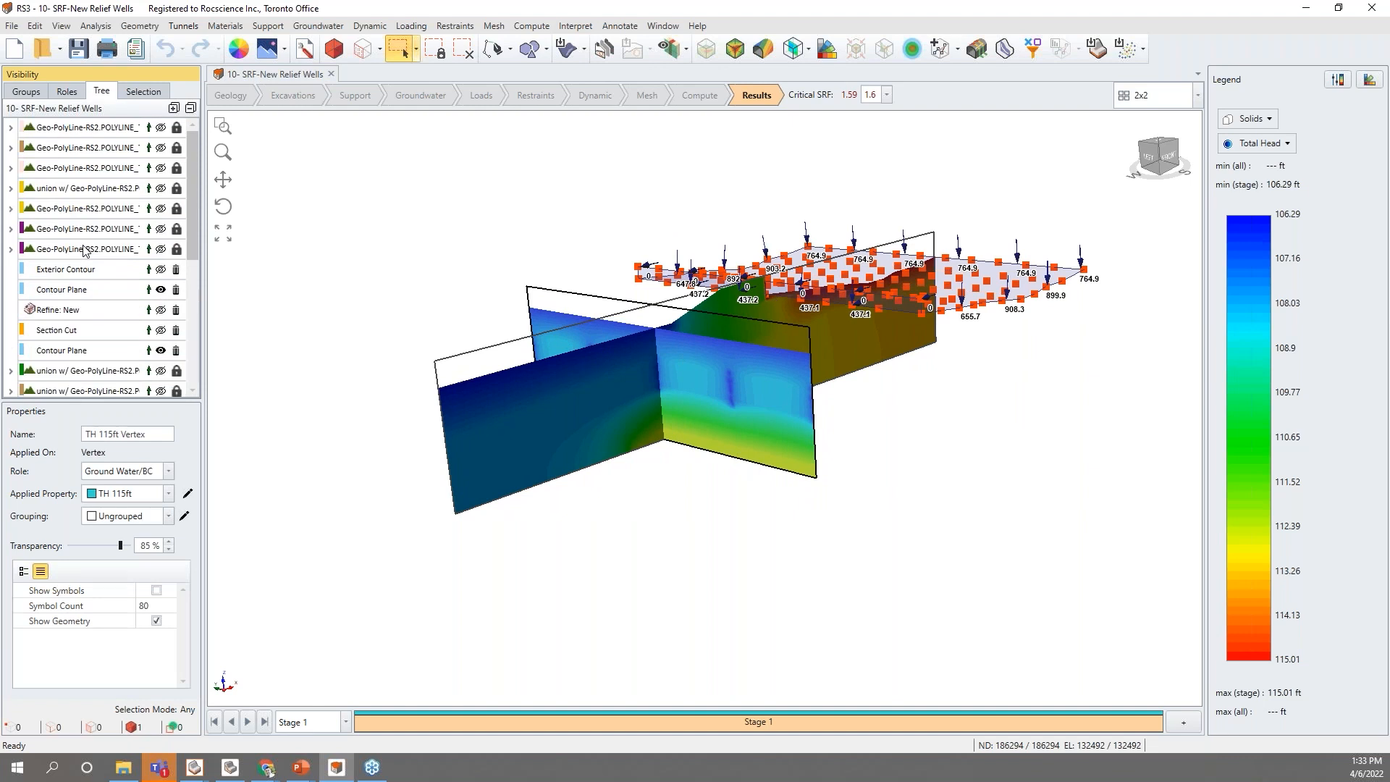
Open the Wick Drain's applied property, review its relief well spacing and total head settings, and close it without changes.
scroll(85, 250, down, 2)
click(89, 311)
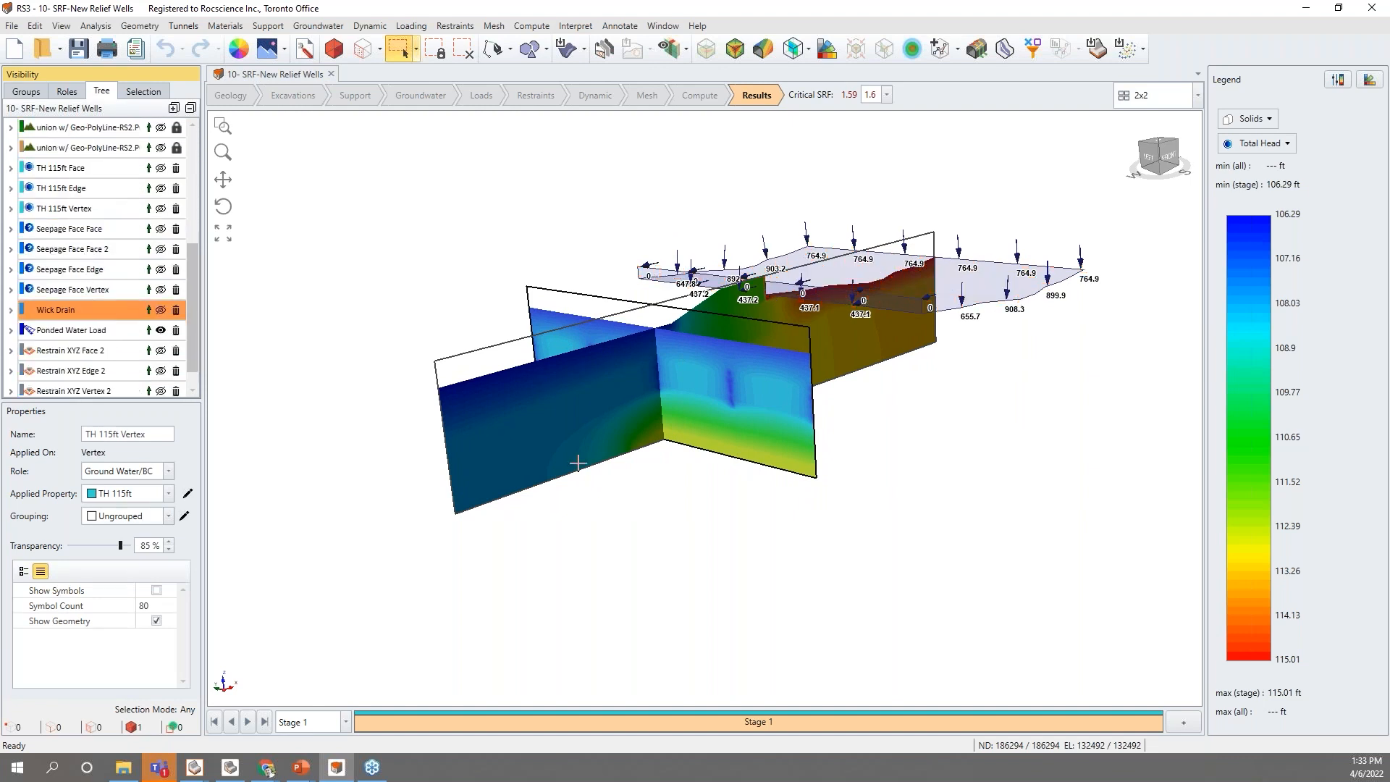
mouse_move(1014, 454)
middle_down()
mouse_move(1009, 466)
mouse_move(898, 443)
middle_up()
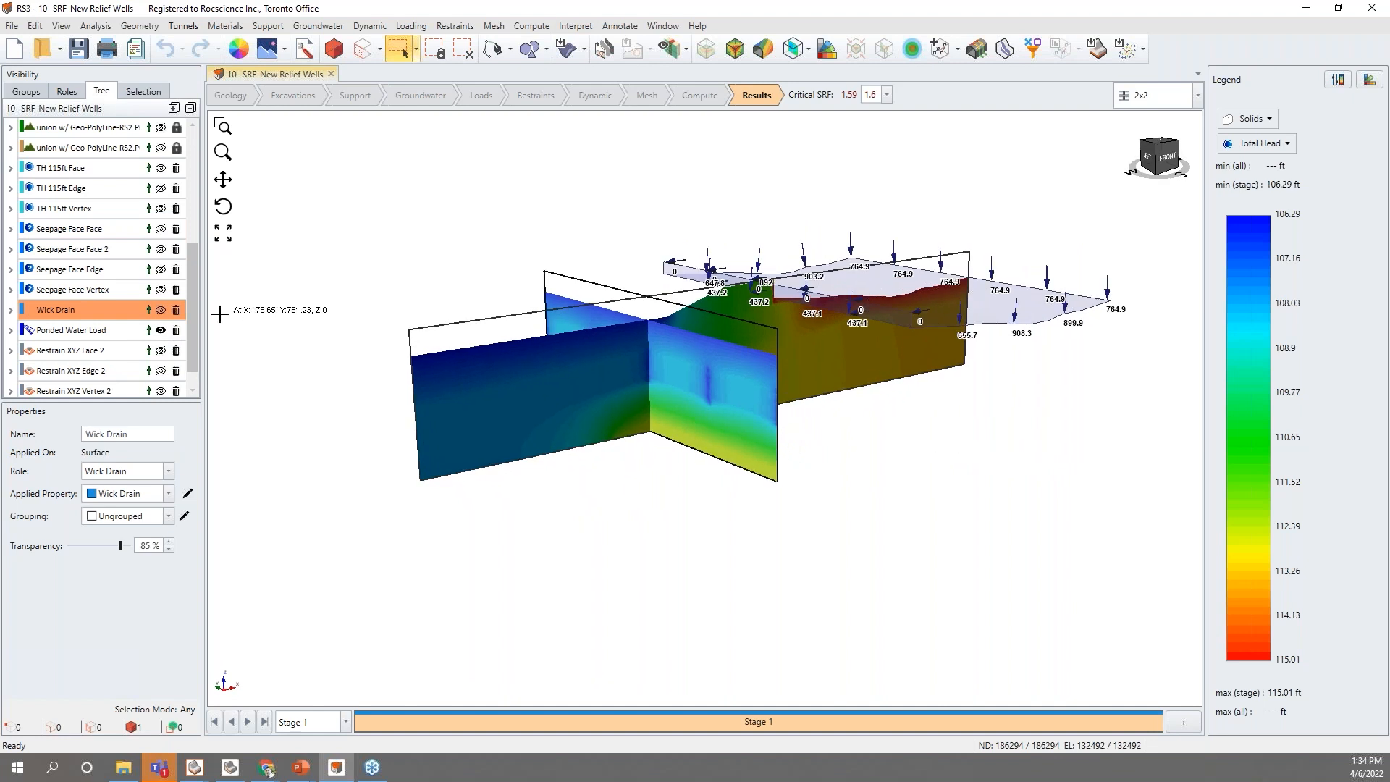
click(186, 494)
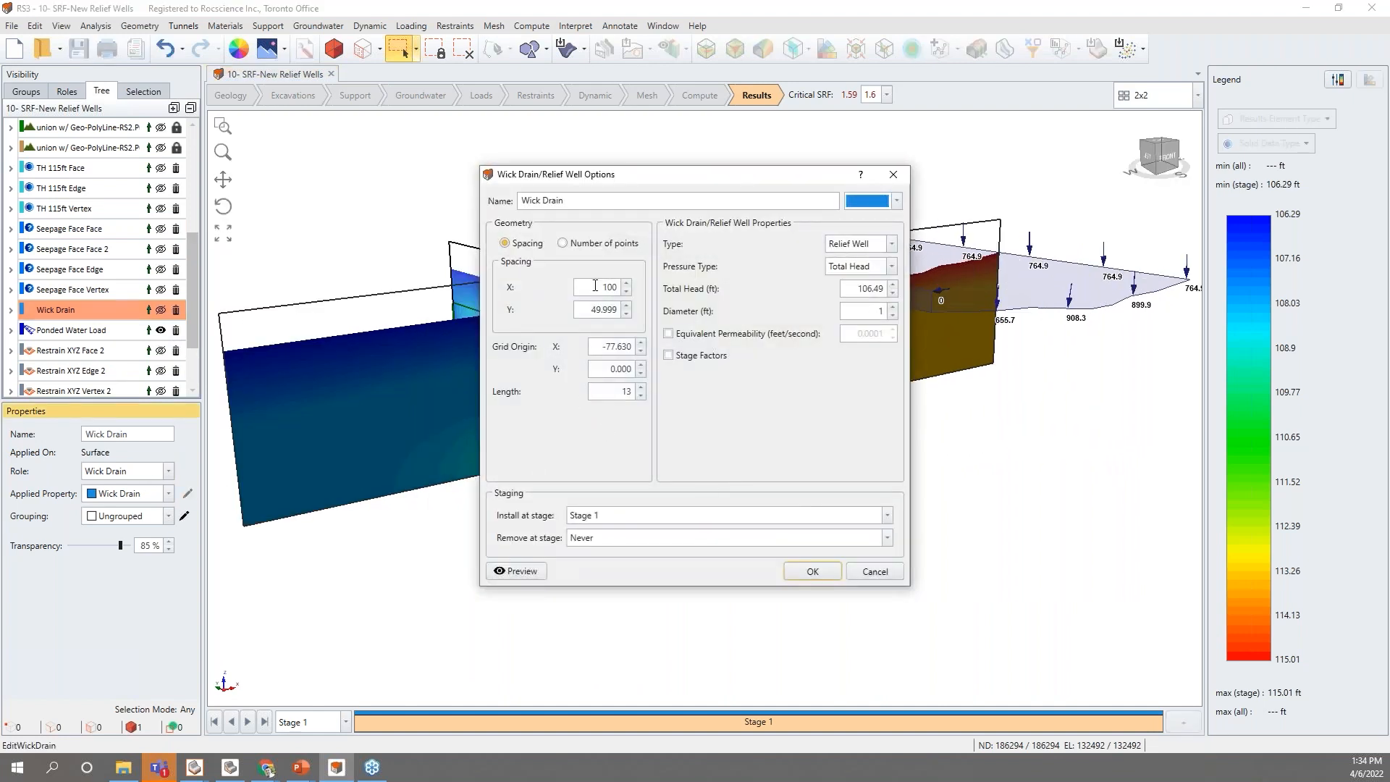
double_click(591, 310)
click(876, 572)
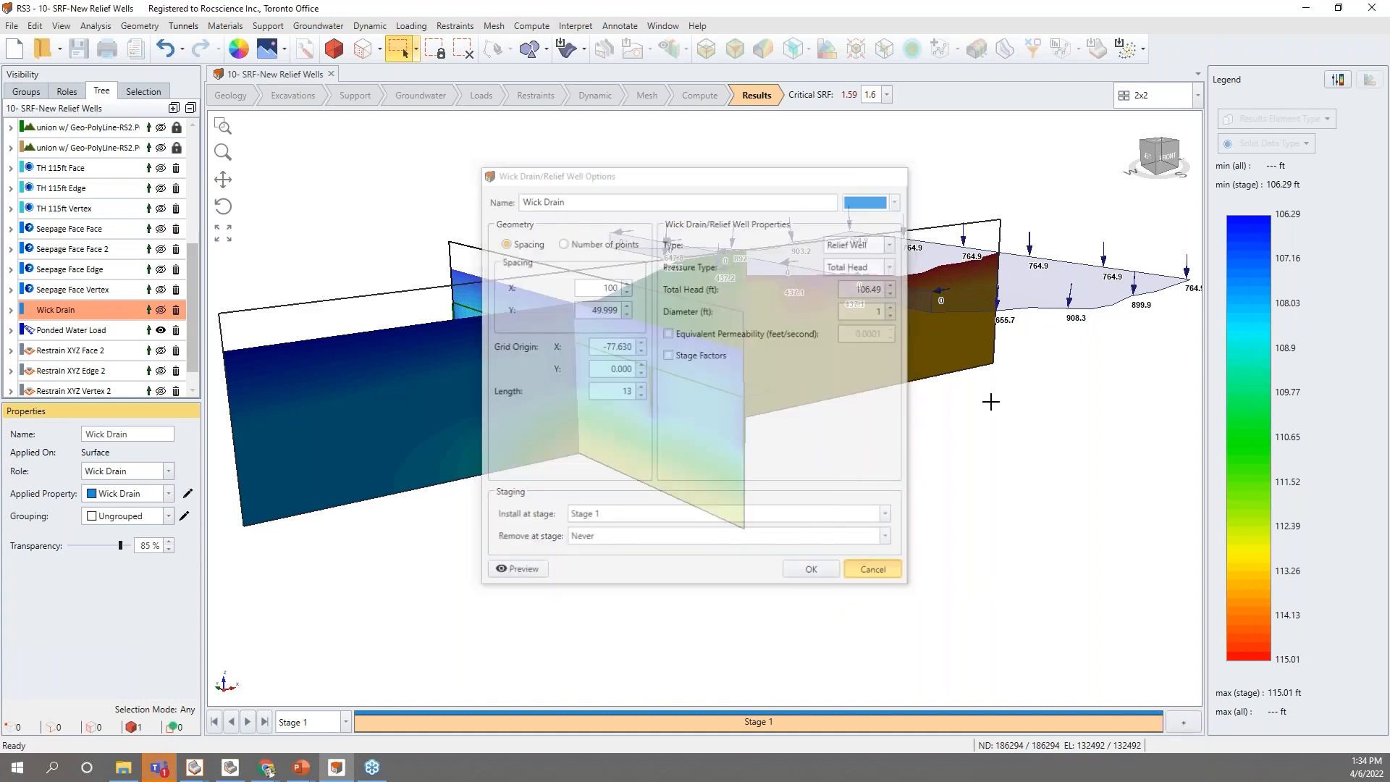
Examine the total head contour planes from several angles and show the Exterior Contour again.
middle_drag(875, 416, 856, 464)
scroll(913, 459, down, 3)
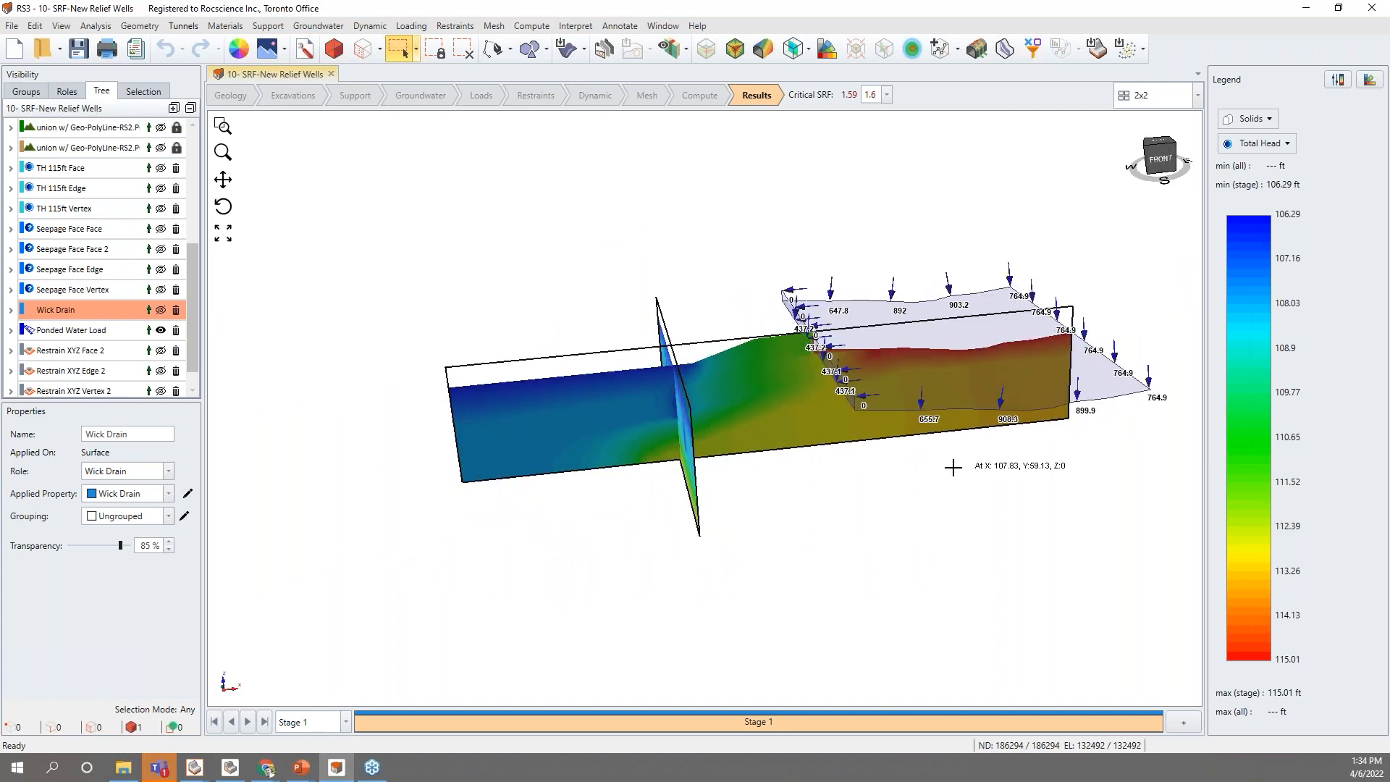
middle_drag(954, 467, 912, 483)
middle_drag(844, 521, 856, 511)
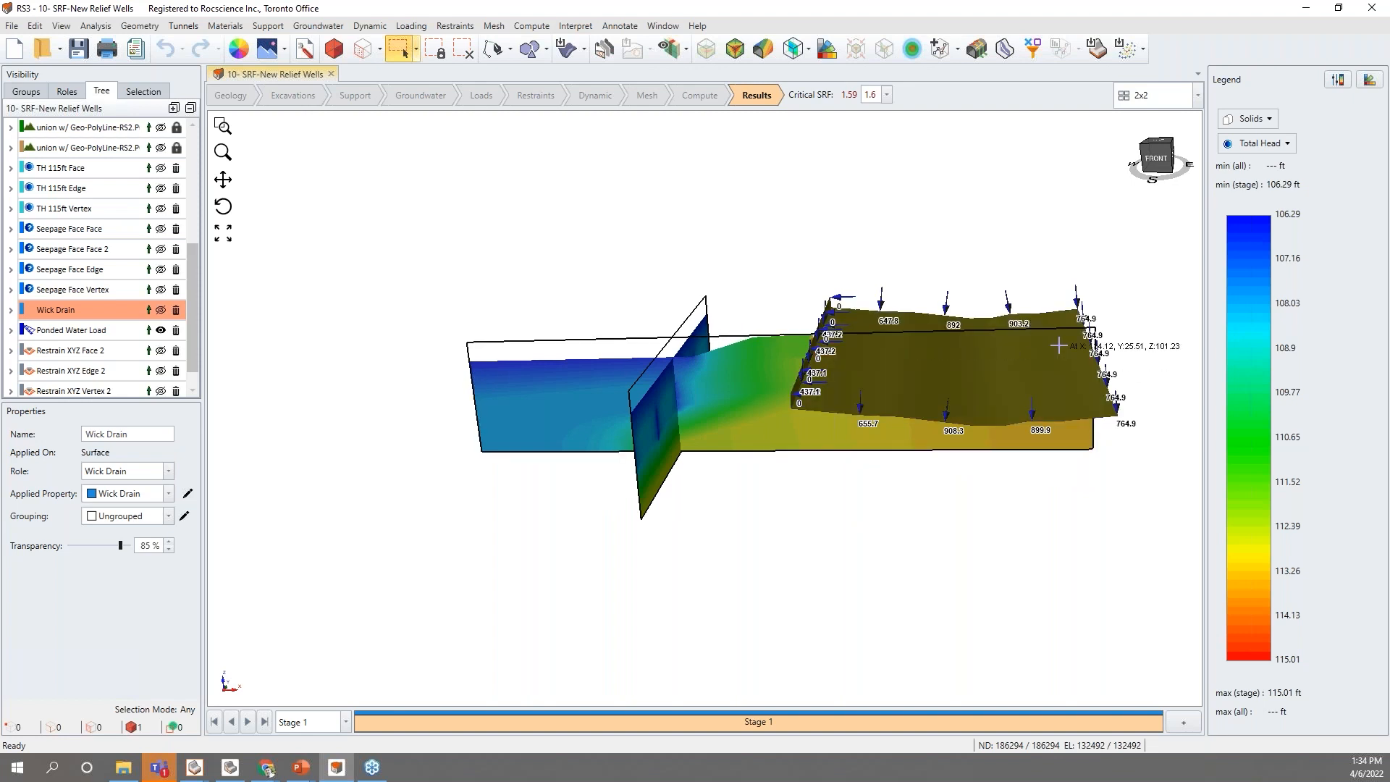
middle_drag(623, 534, 688, 423)
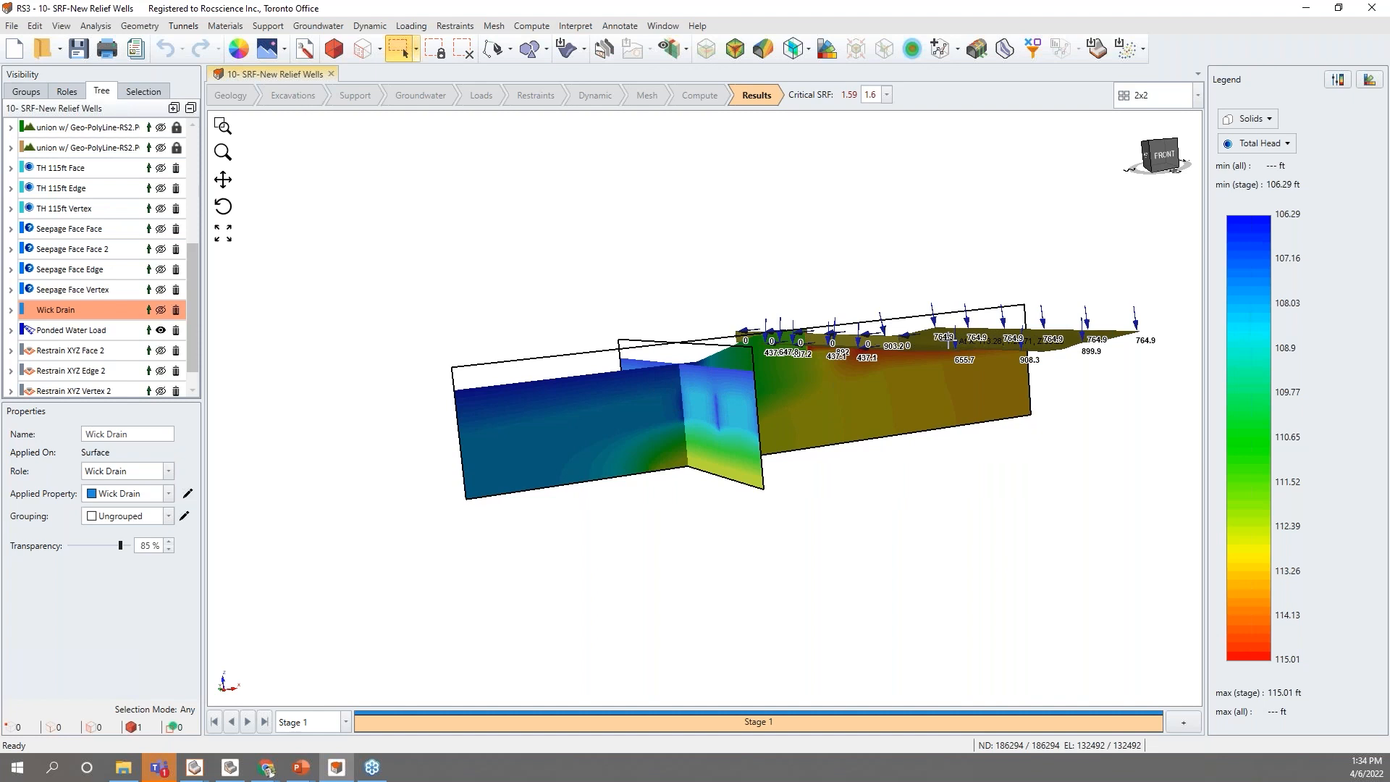
middle_drag(791, 236, 1011, 230)
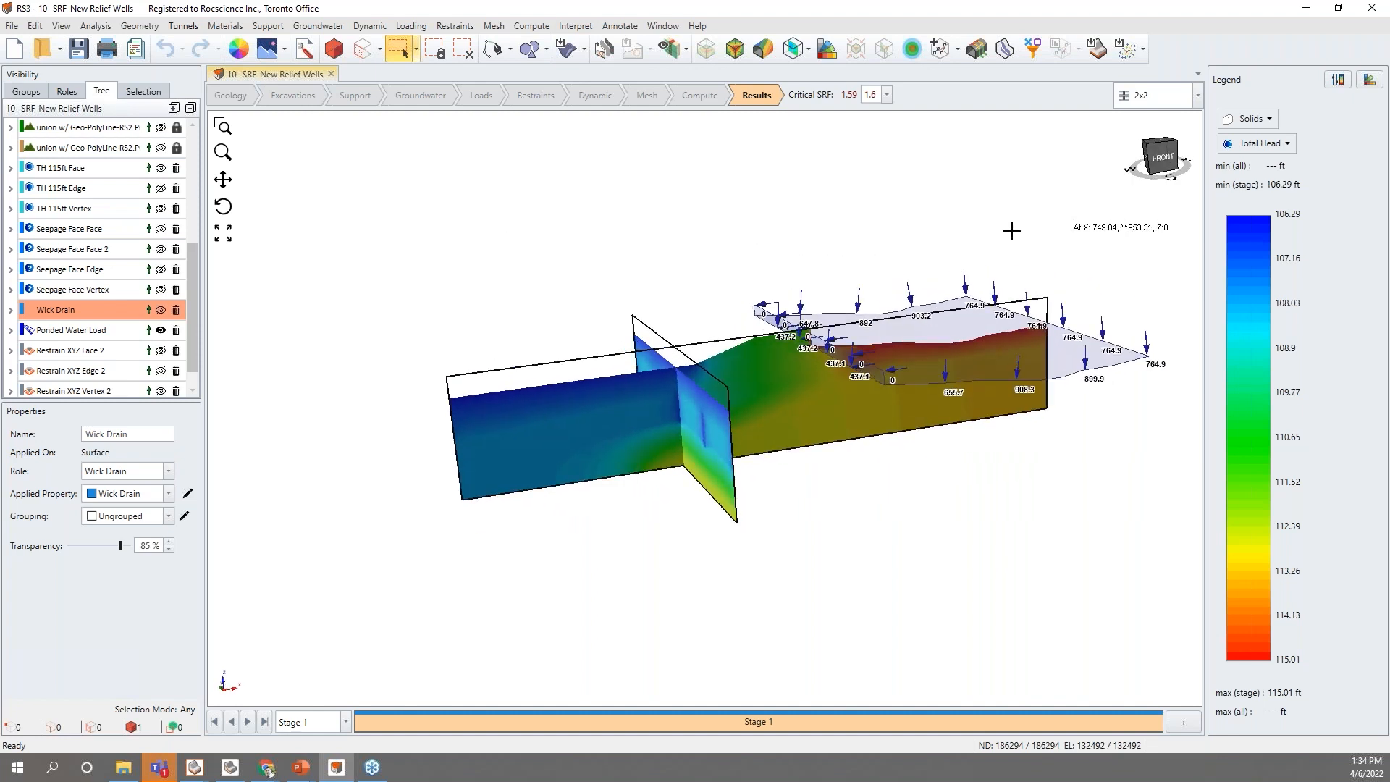
scroll(135, 269, up, 2)
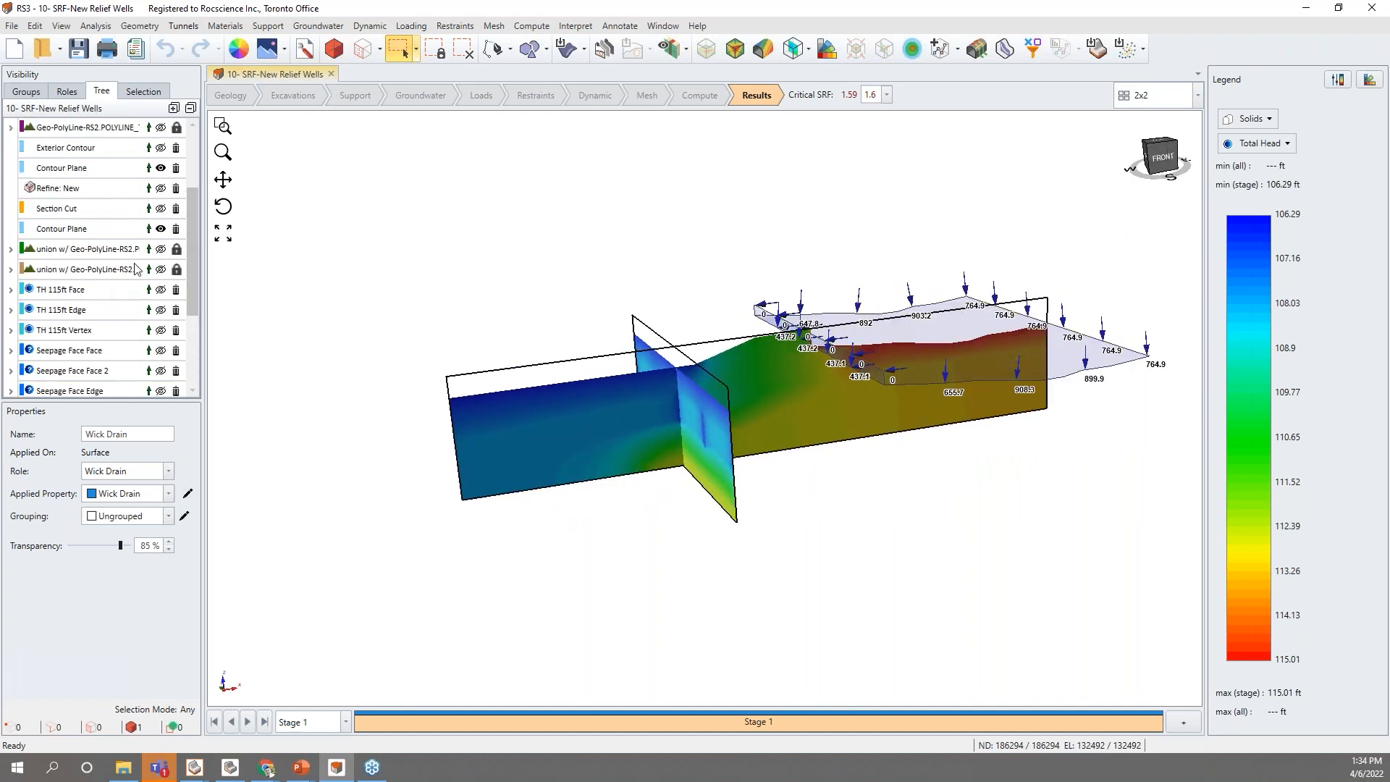
click(161, 148)
middle_drag(722, 226, 466, 301)
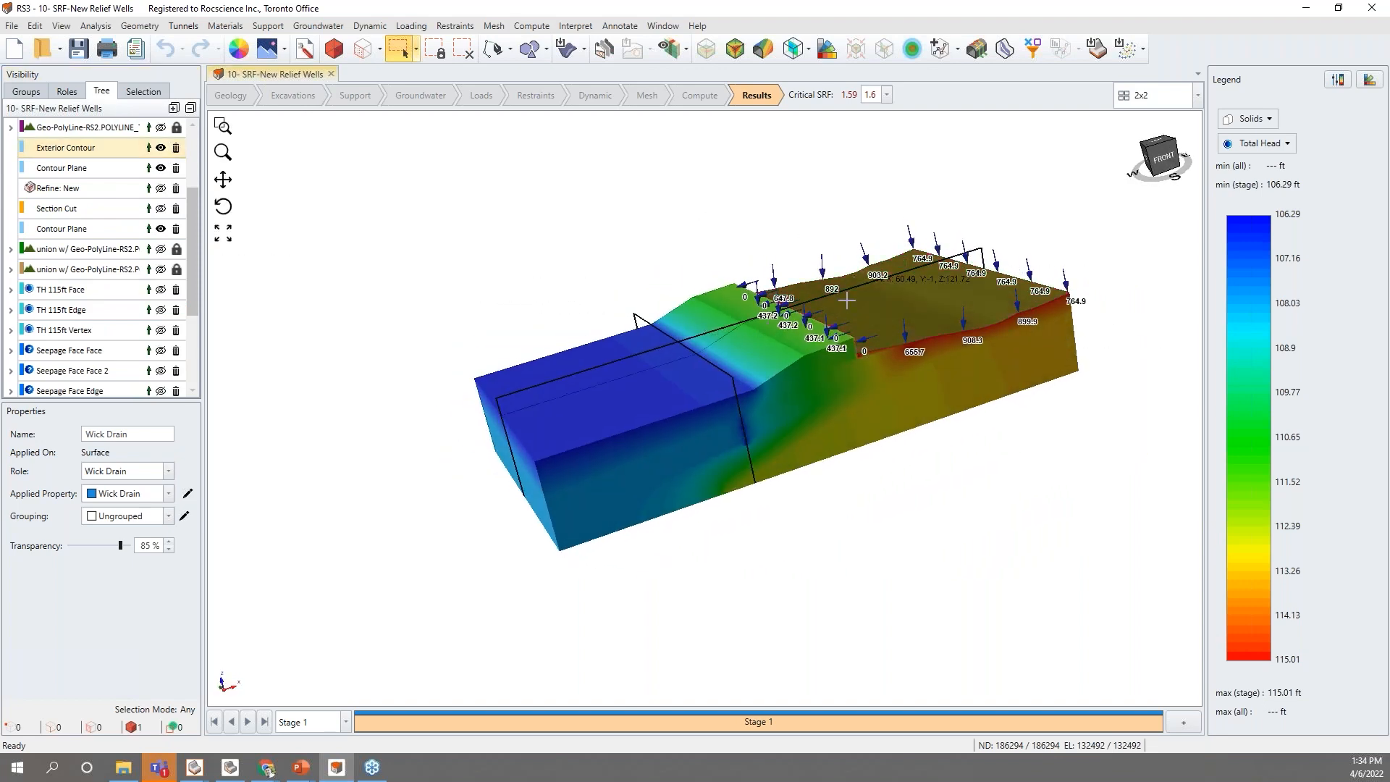
middle_drag(1126, 276, 1118, 314)
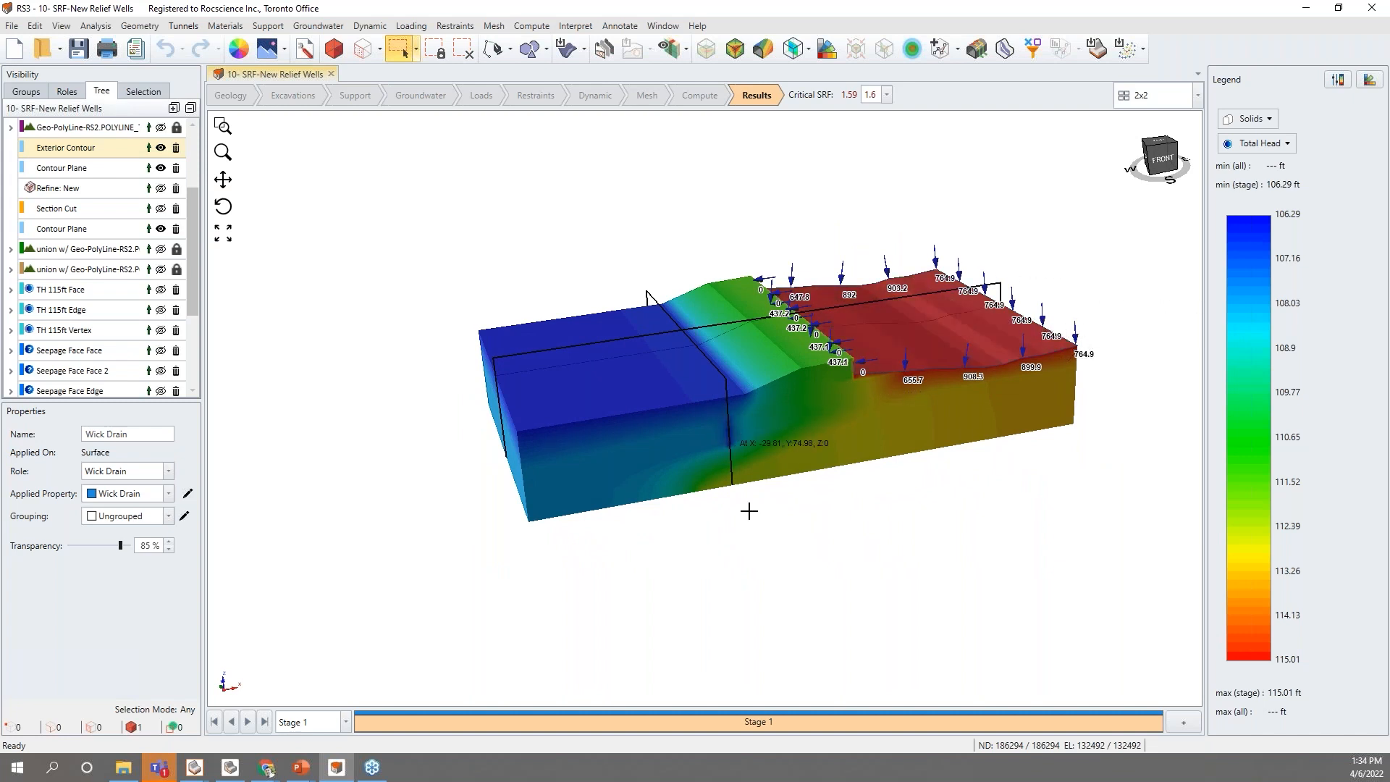
mouse_move(788, 605)
middle_down()
mouse_move(767, 590)
mouse_move(779, 594)
middle_up()
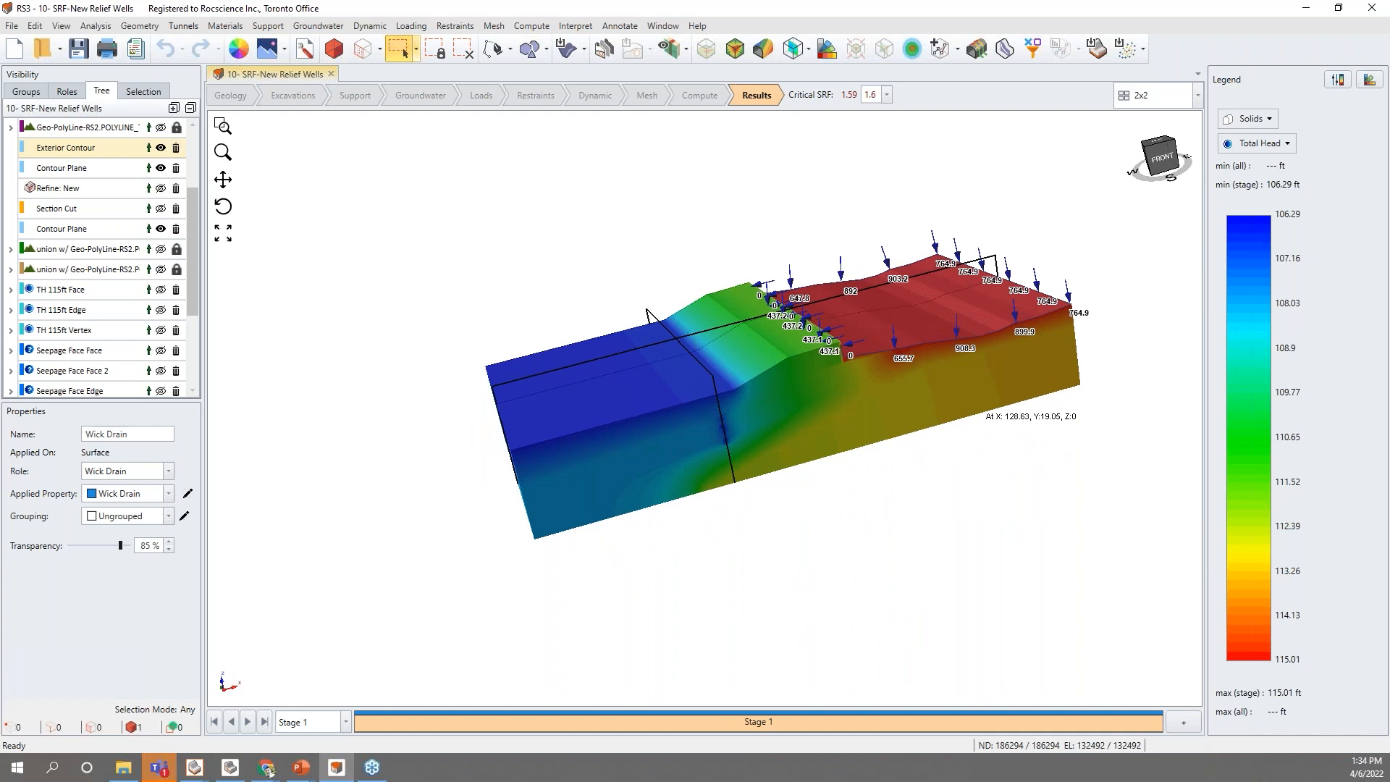
middle_drag(1120, 435, 1105, 480)
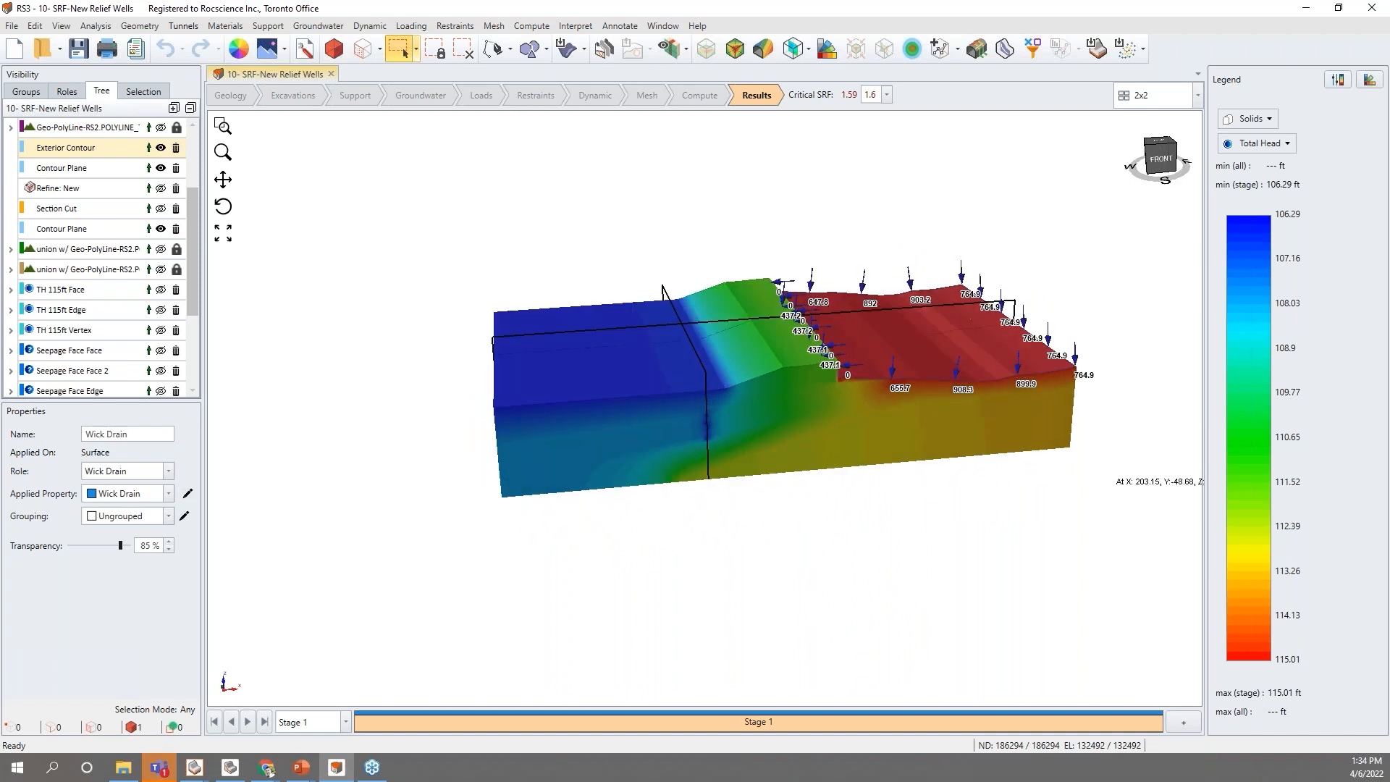
Locate the export option for sending pore water pressure to Slide3 without running it, and clear the Wick Drain selection.
click(20, 29)
mouse_move(64, 181)
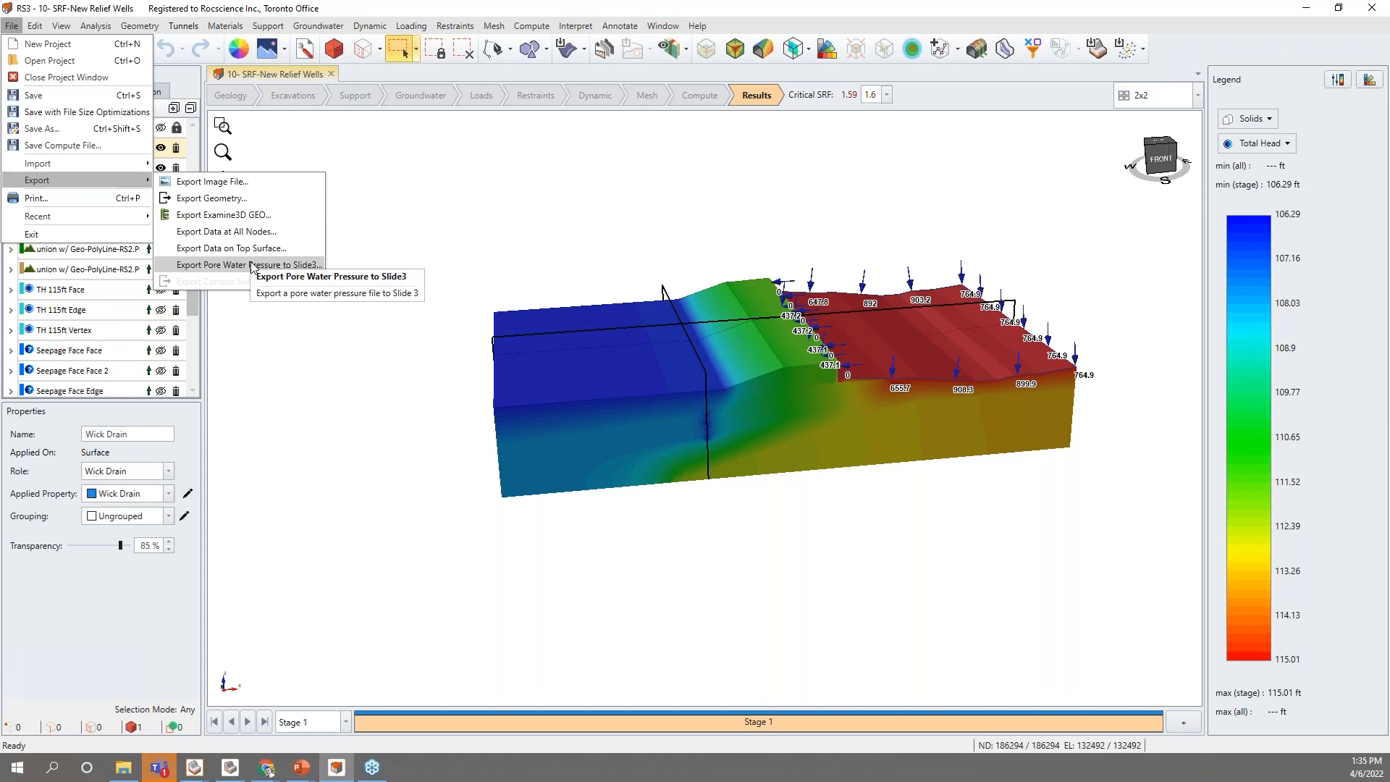
click(327, 323)
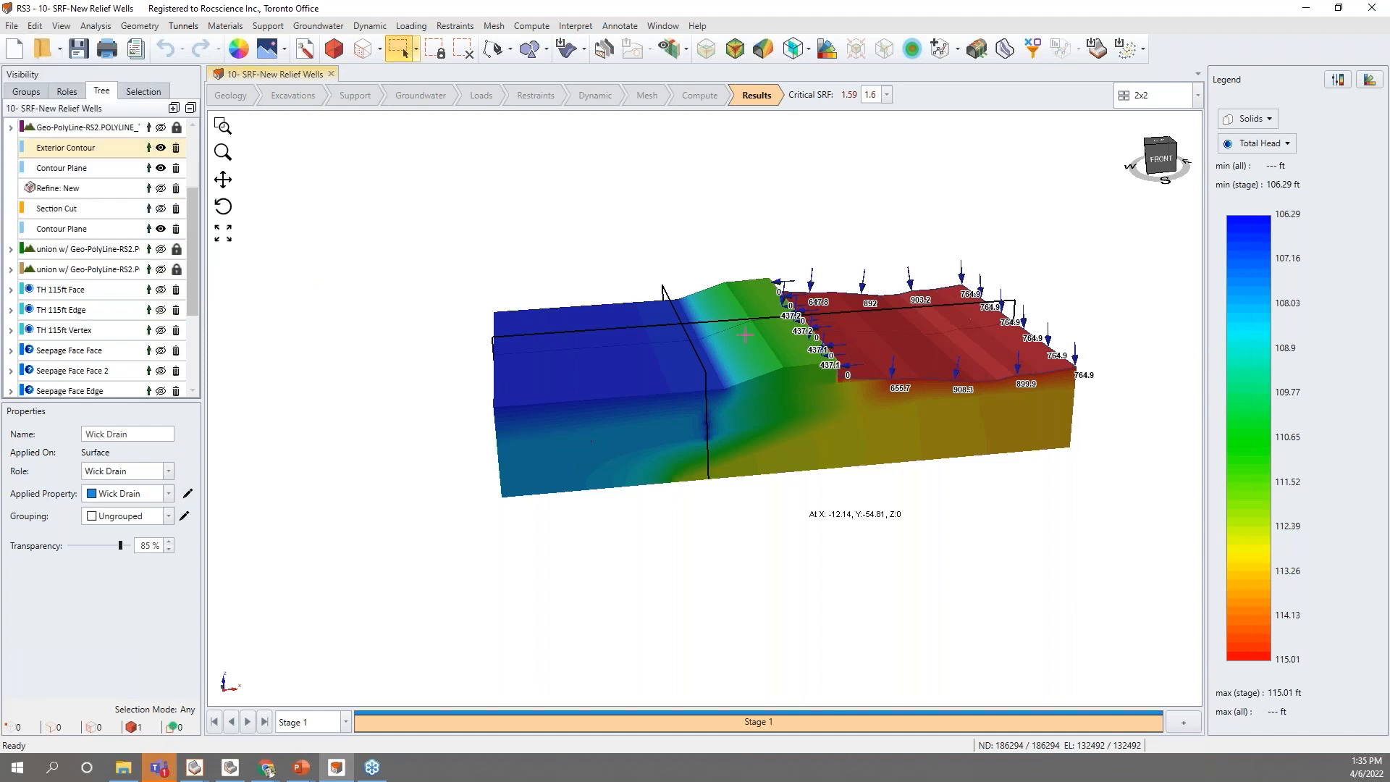
click(776, 527)
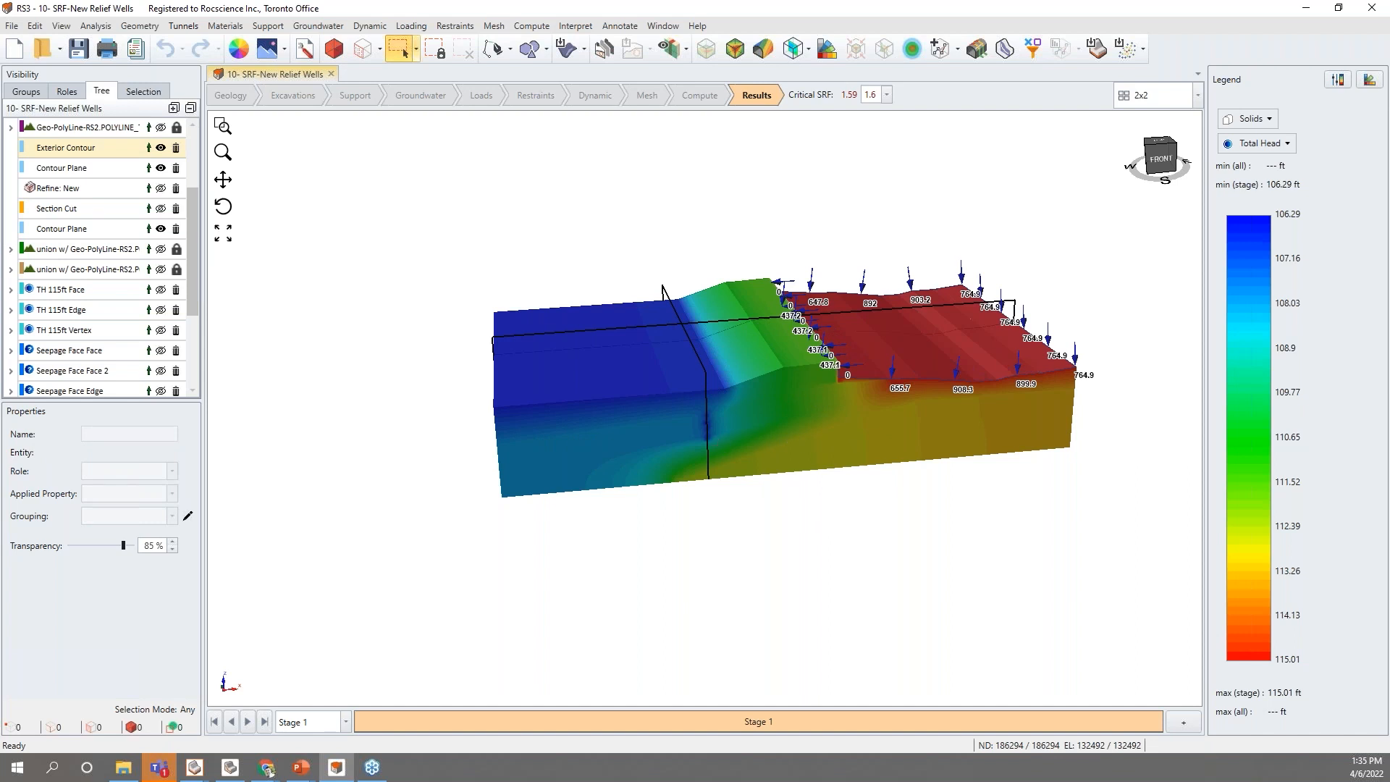
Switch to Slide3 with the relief wells at 50 ft model and maximize its window.
click(230, 767)
drag(0, 270, 662, 190)
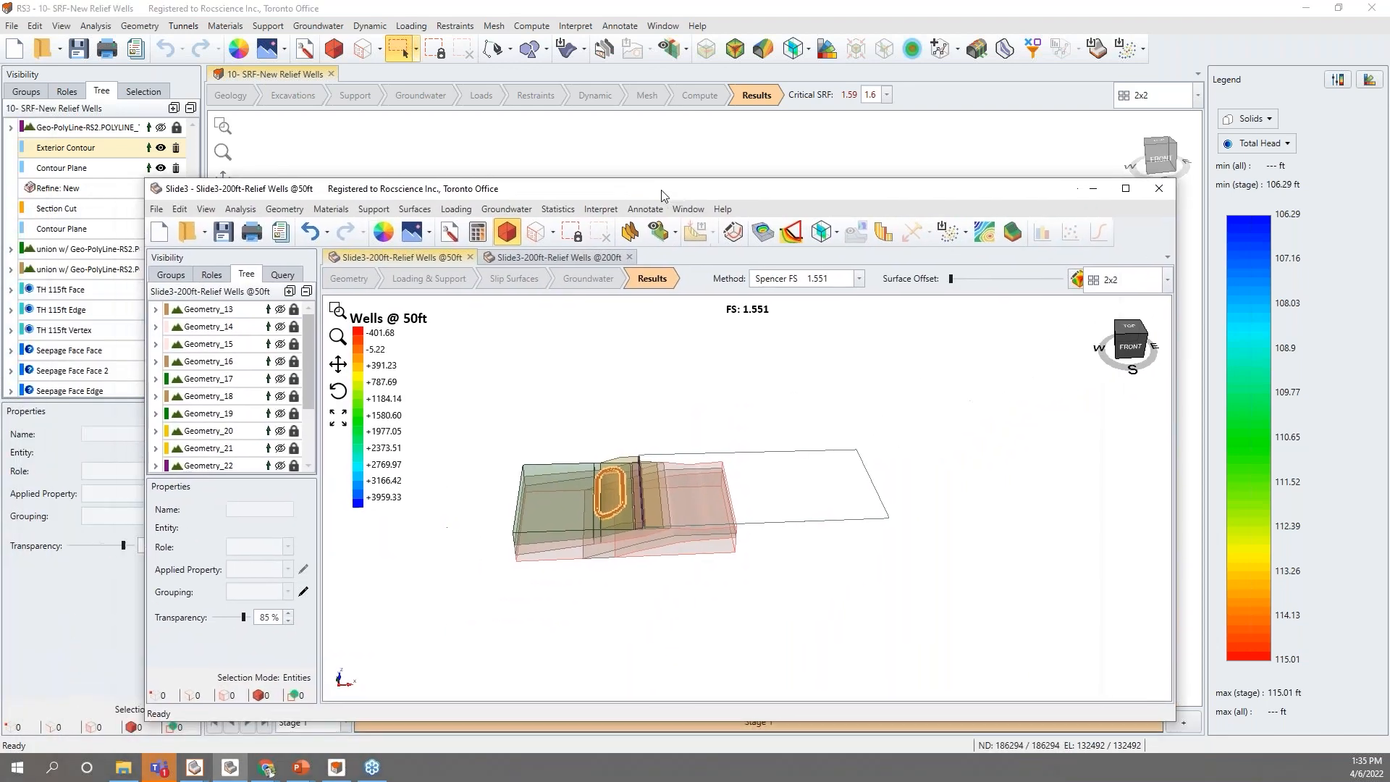
double_click(598, 193)
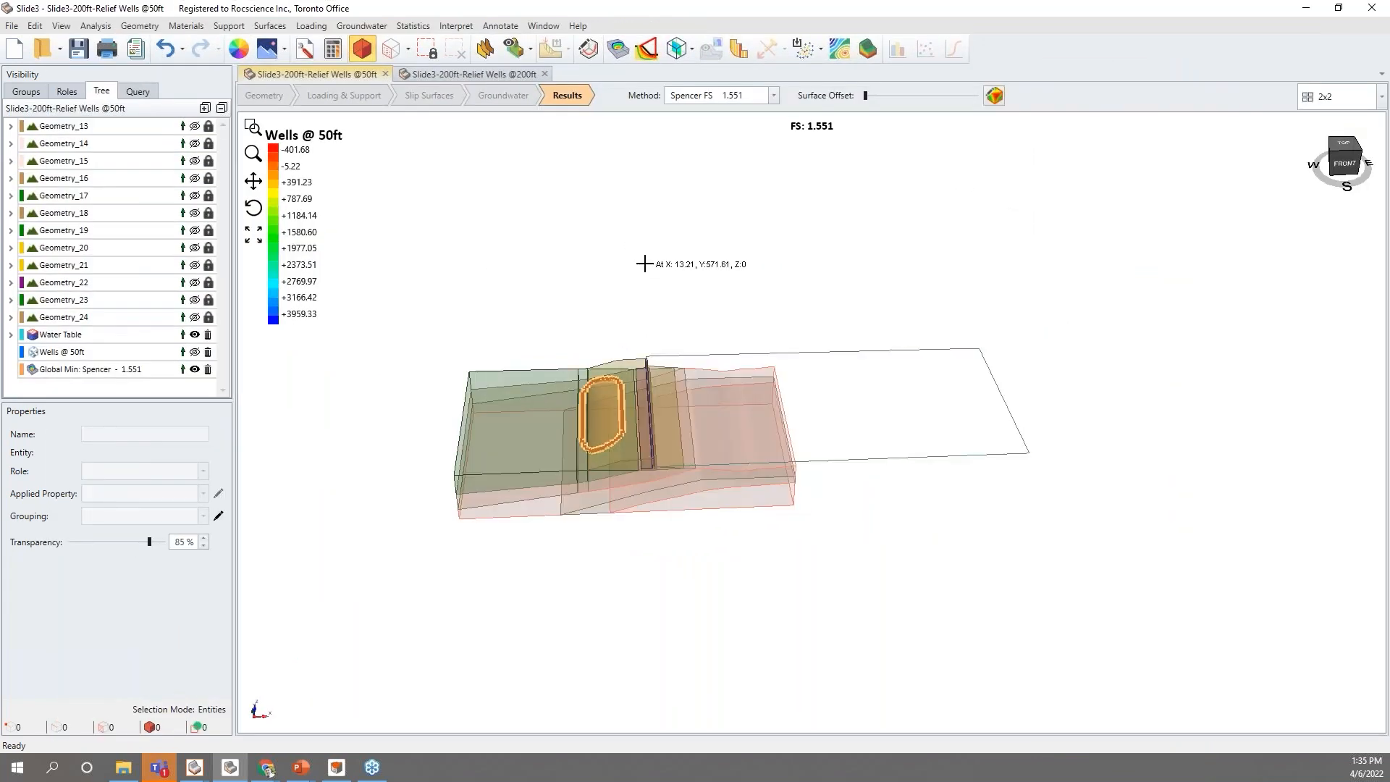
Compare the global minimum slip surface in the relief wells at 200 ft model with the one in the 50 ft model.
click(518, 74)
middle_drag(429, 441, 613, 548)
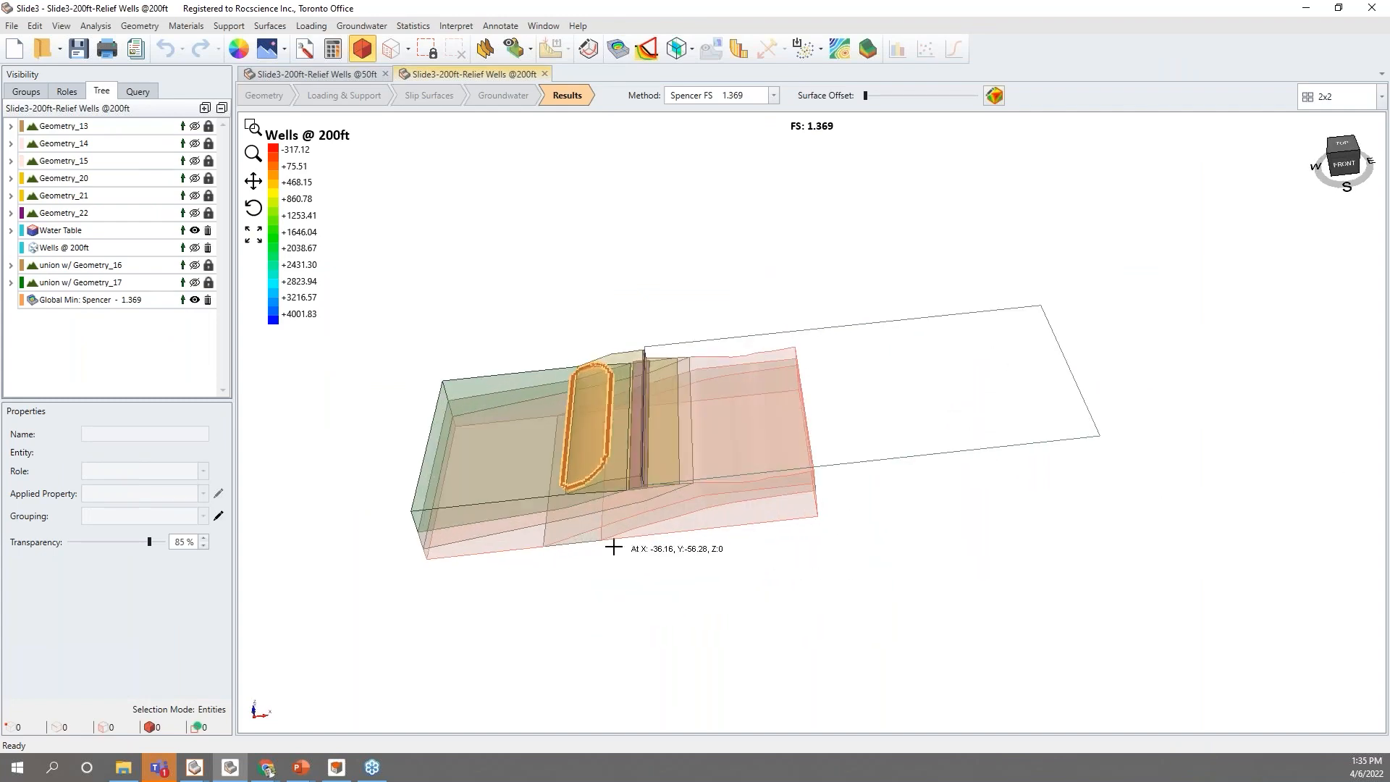
click(337, 76)
middle_drag(465, 304, 869, 567)
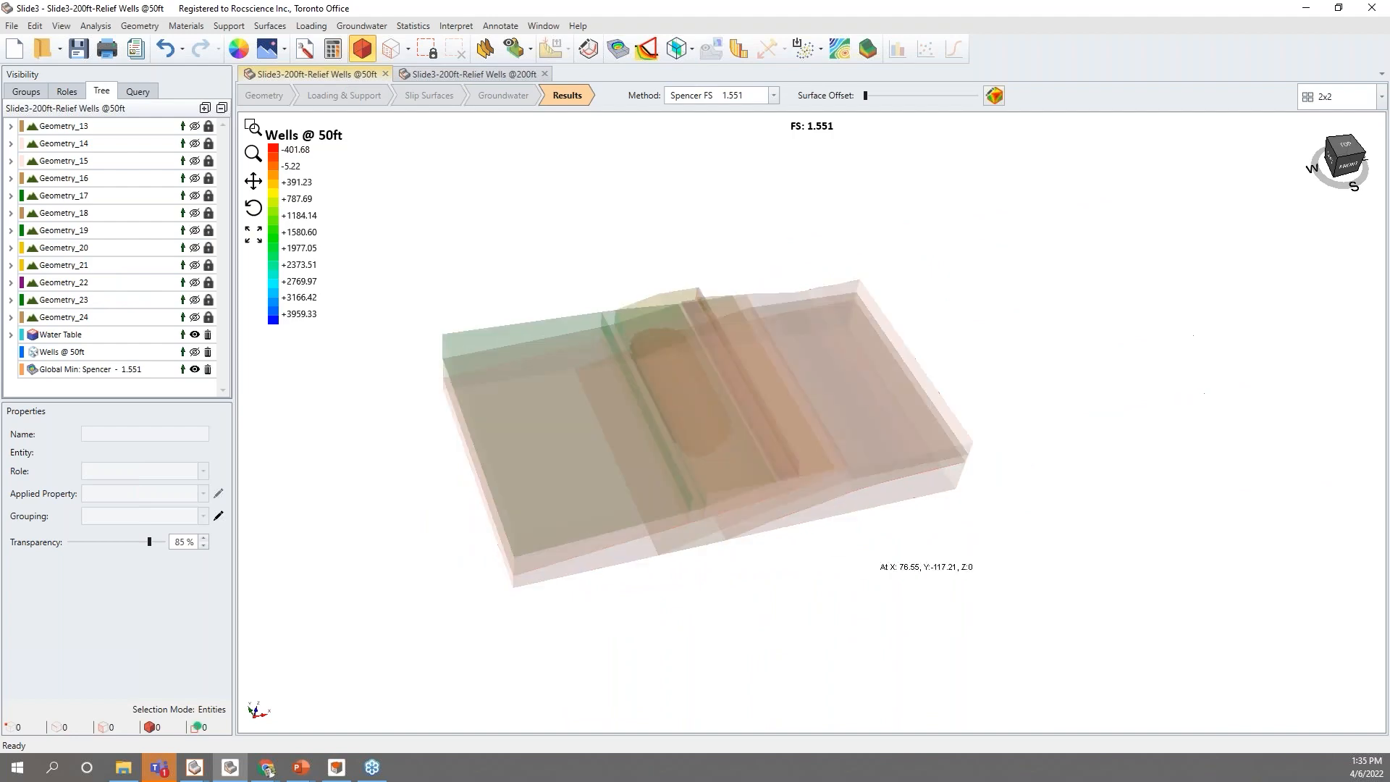
Show the Wells @ 50ft pore pressure grid, examine it across the levee, and hide it again.
click(195, 351)
middle_drag(1085, 521, 927, 467)
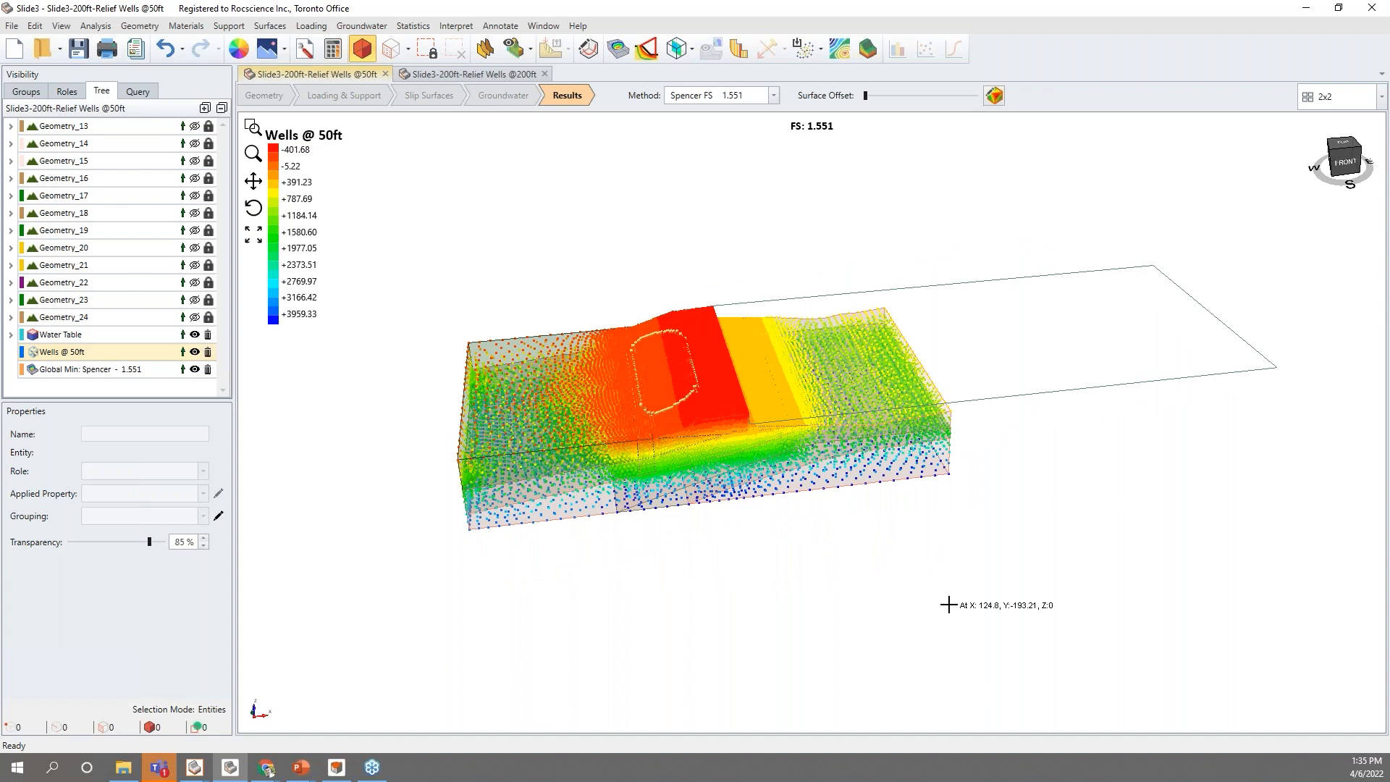
click(194, 352)
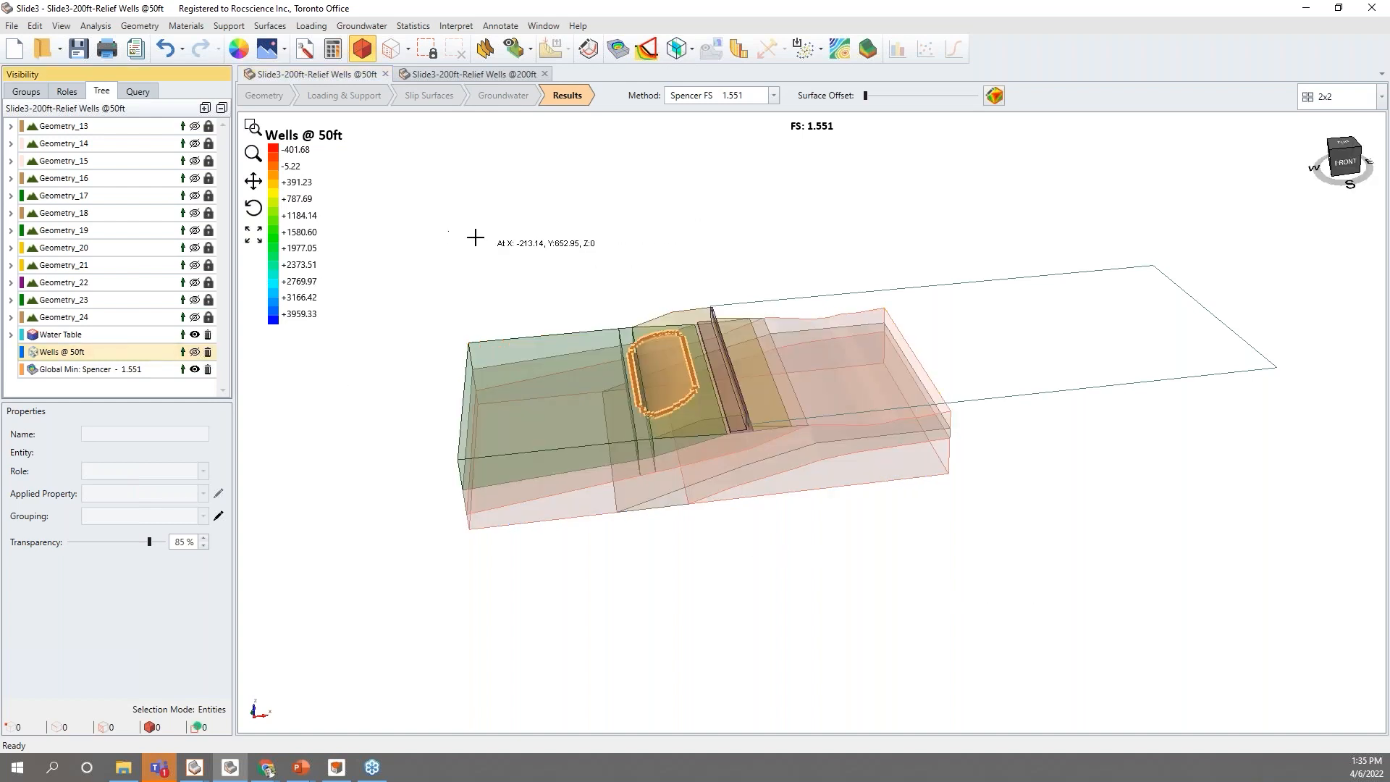
Select the geology volumes one after another, ending with Geometry_20, to review their extents and applied materials, and clear the selection.
click(114, 133)
click(120, 160)
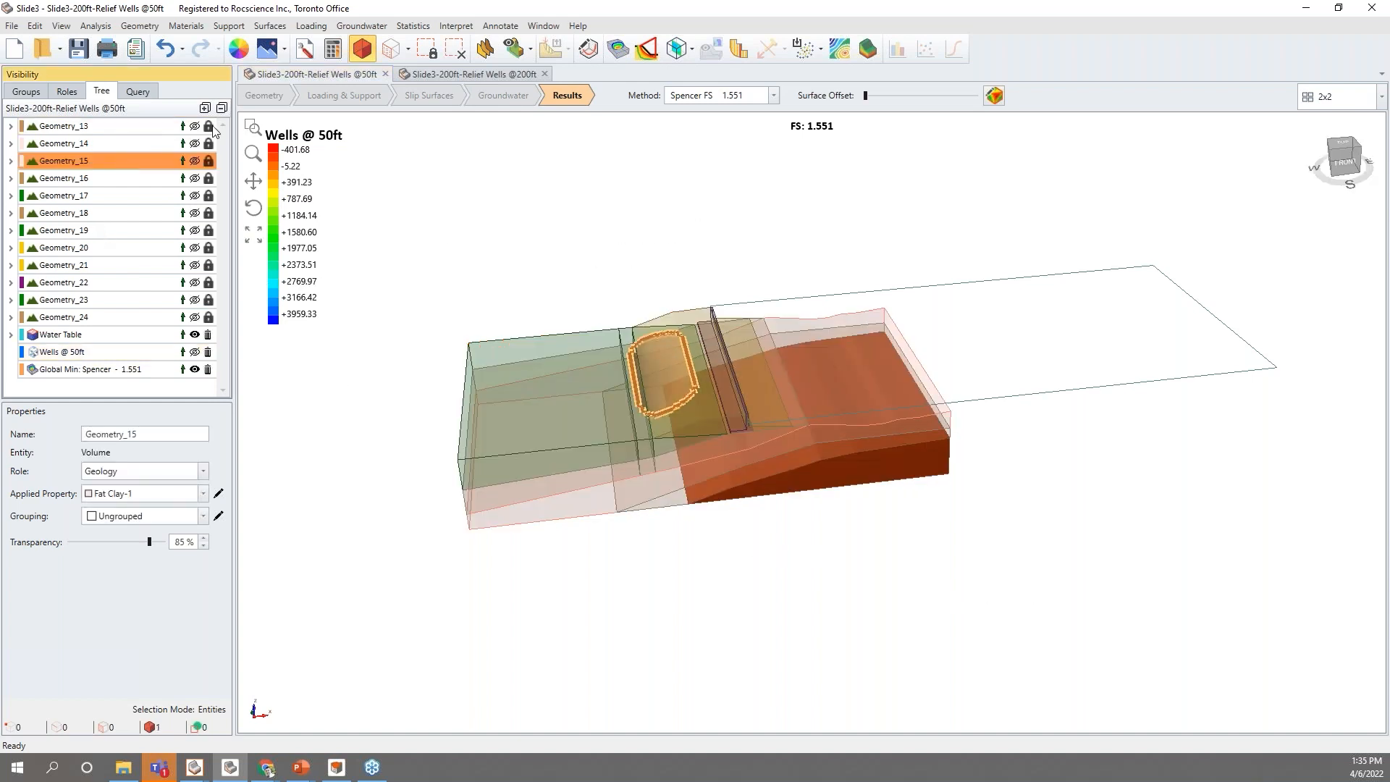
click(87, 320)
click(102, 284)
click(116, 179)
click(102, 214)
click(104, 232)
click(109, 248)
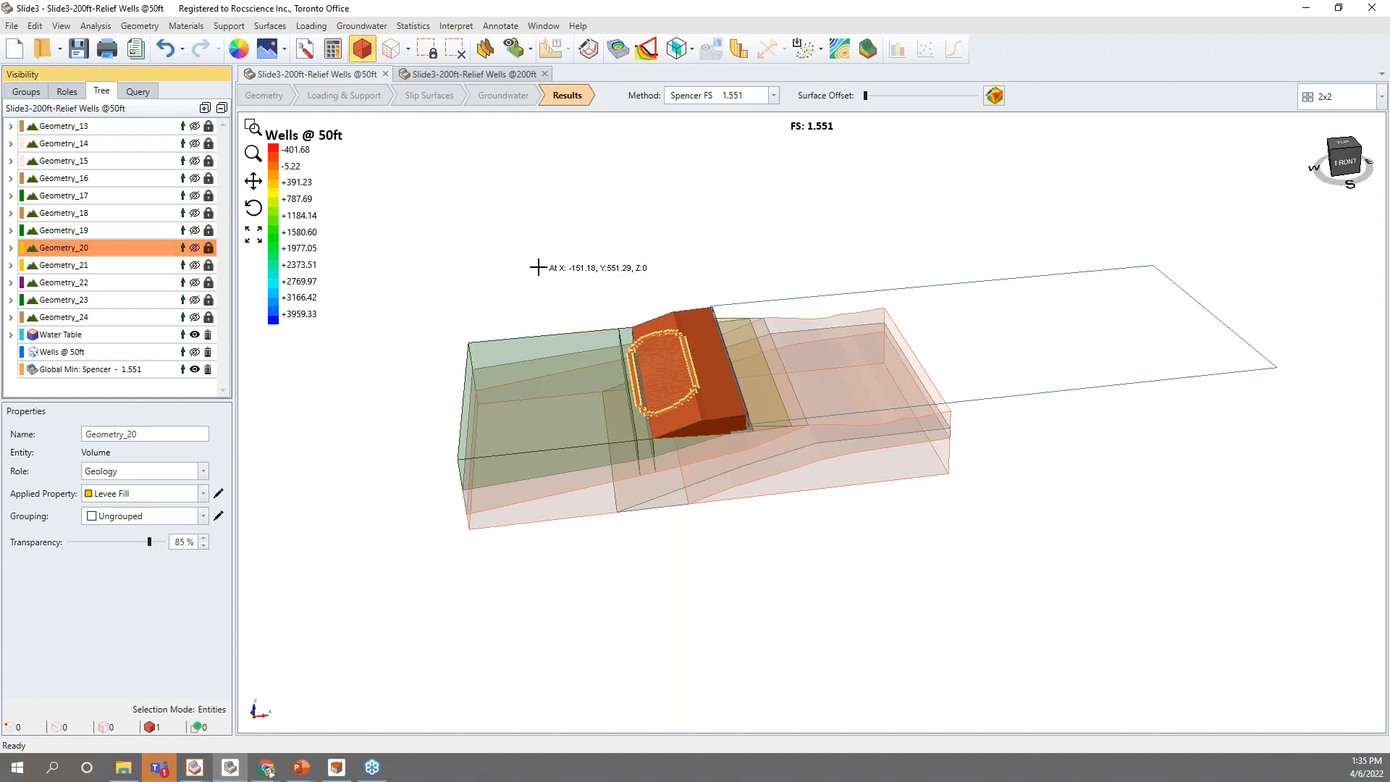
click(501, 279)
drag(384, 295, 399, 321)
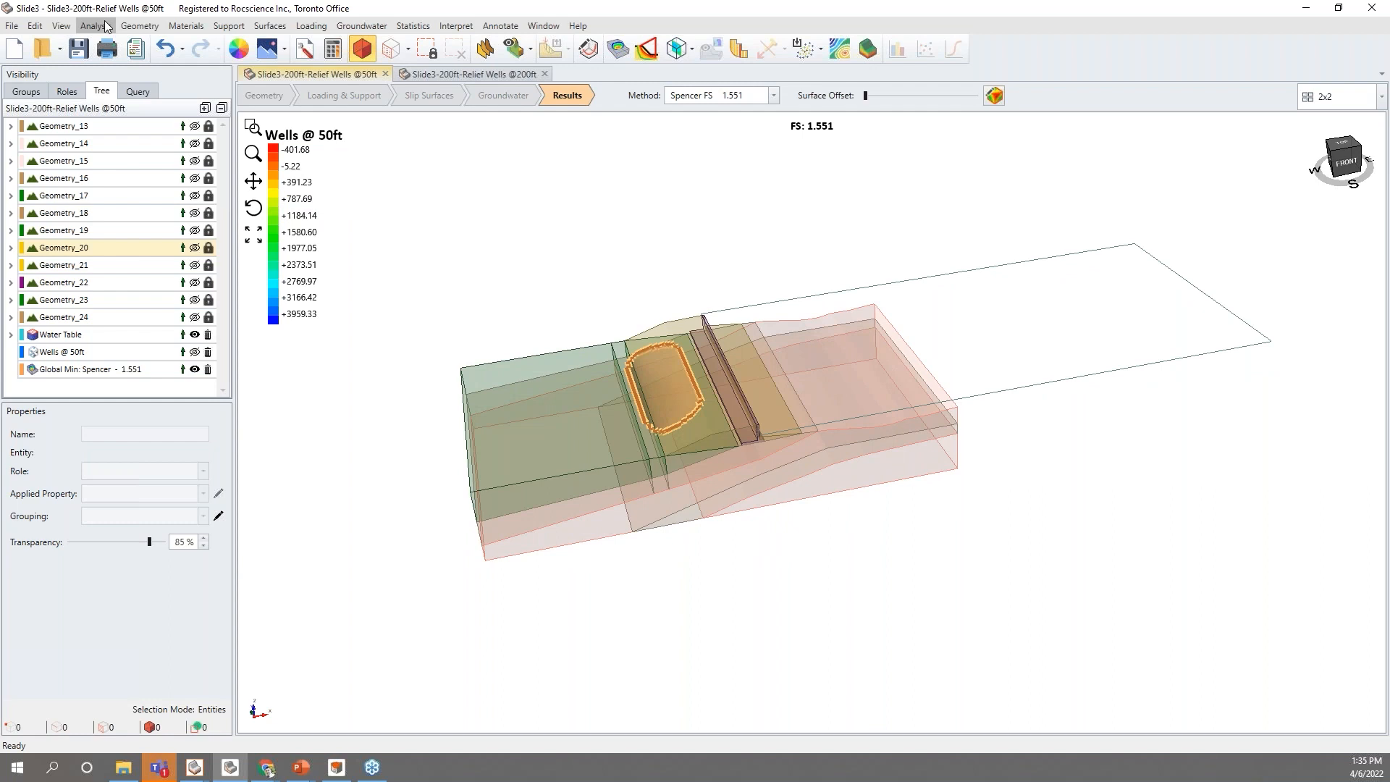
Review the symmetry, groundwater and analysis method pages of the project settings and close them without changes.
click(105, 27)
click(127, 42)
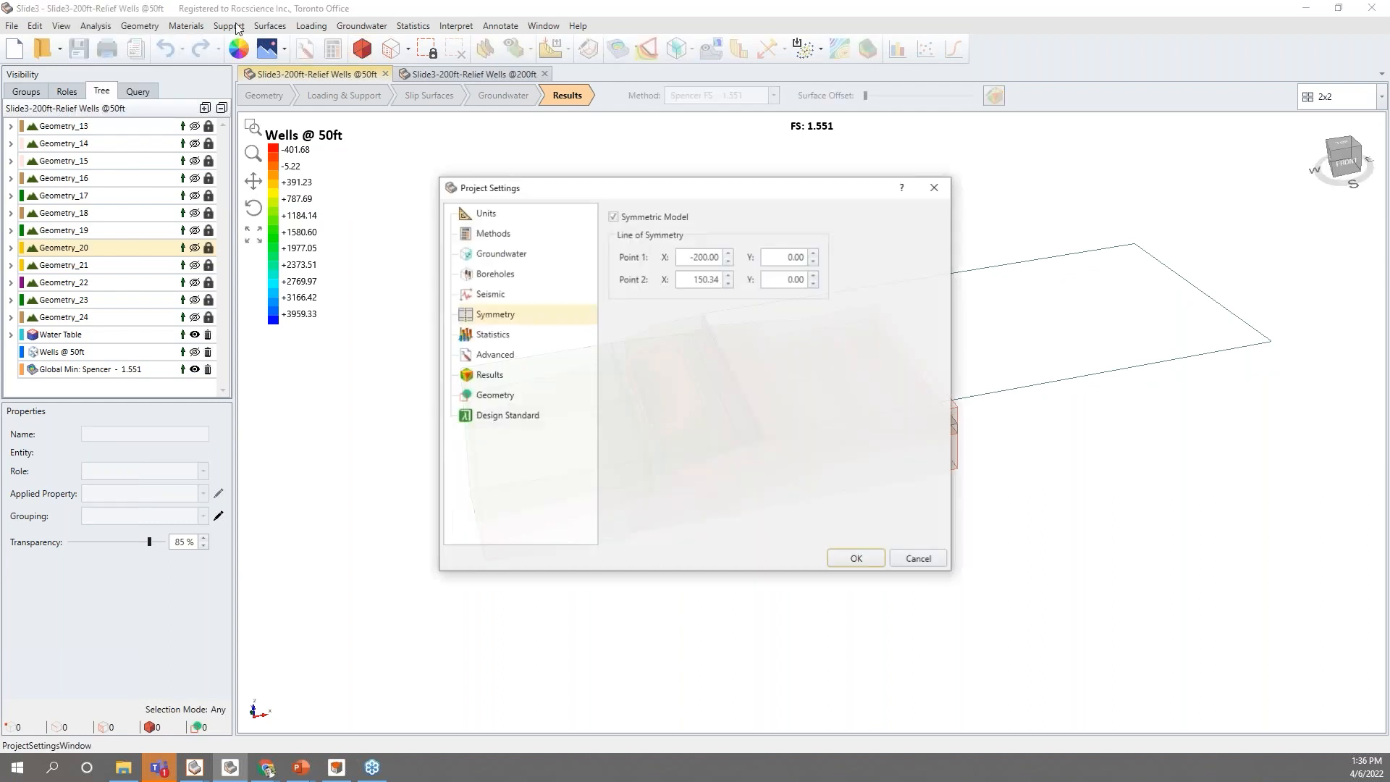
click(513, 255)
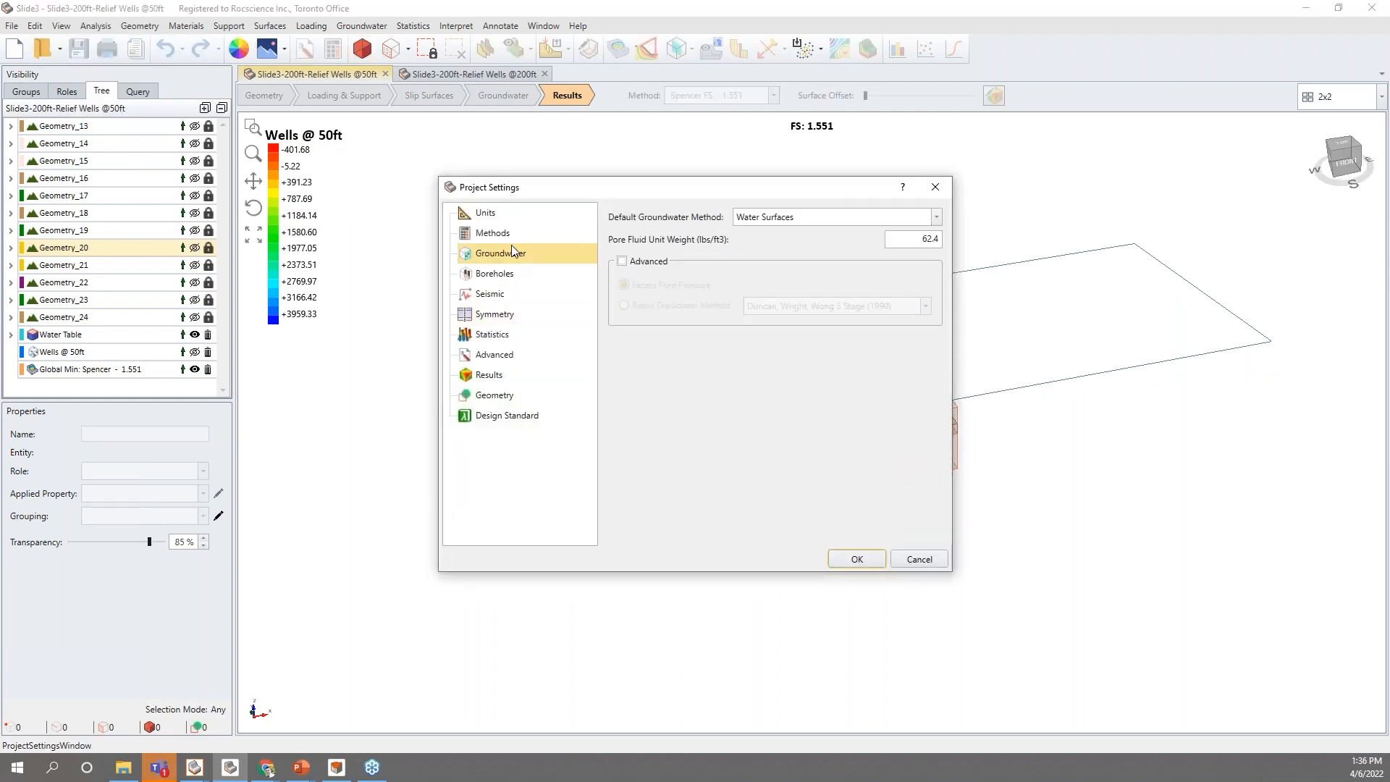
click(511, 237)
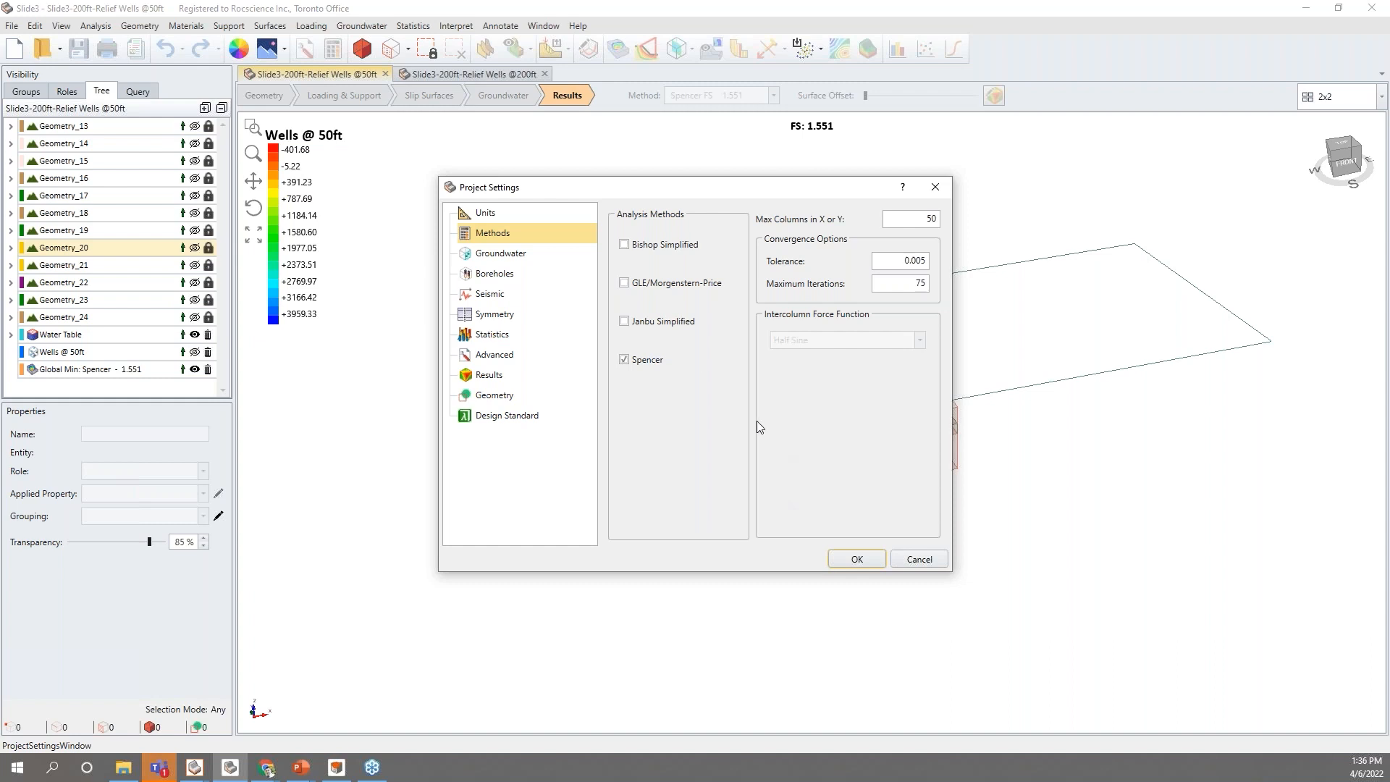
click(920, 559)
Review the slip surface options, including the surface type, search method and surface altering optimization, leaving them as set.
click(282, 29)
click(313, 44)
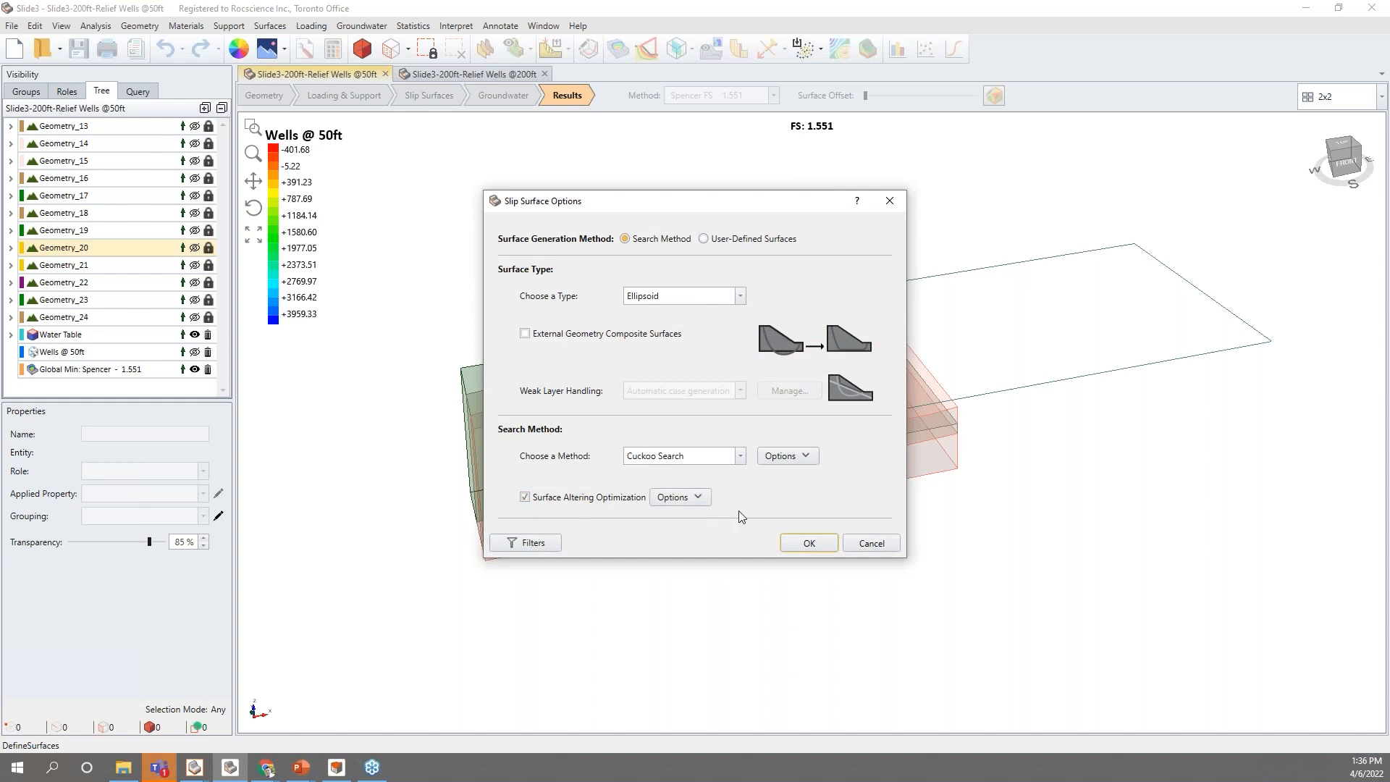
click(810, 543)
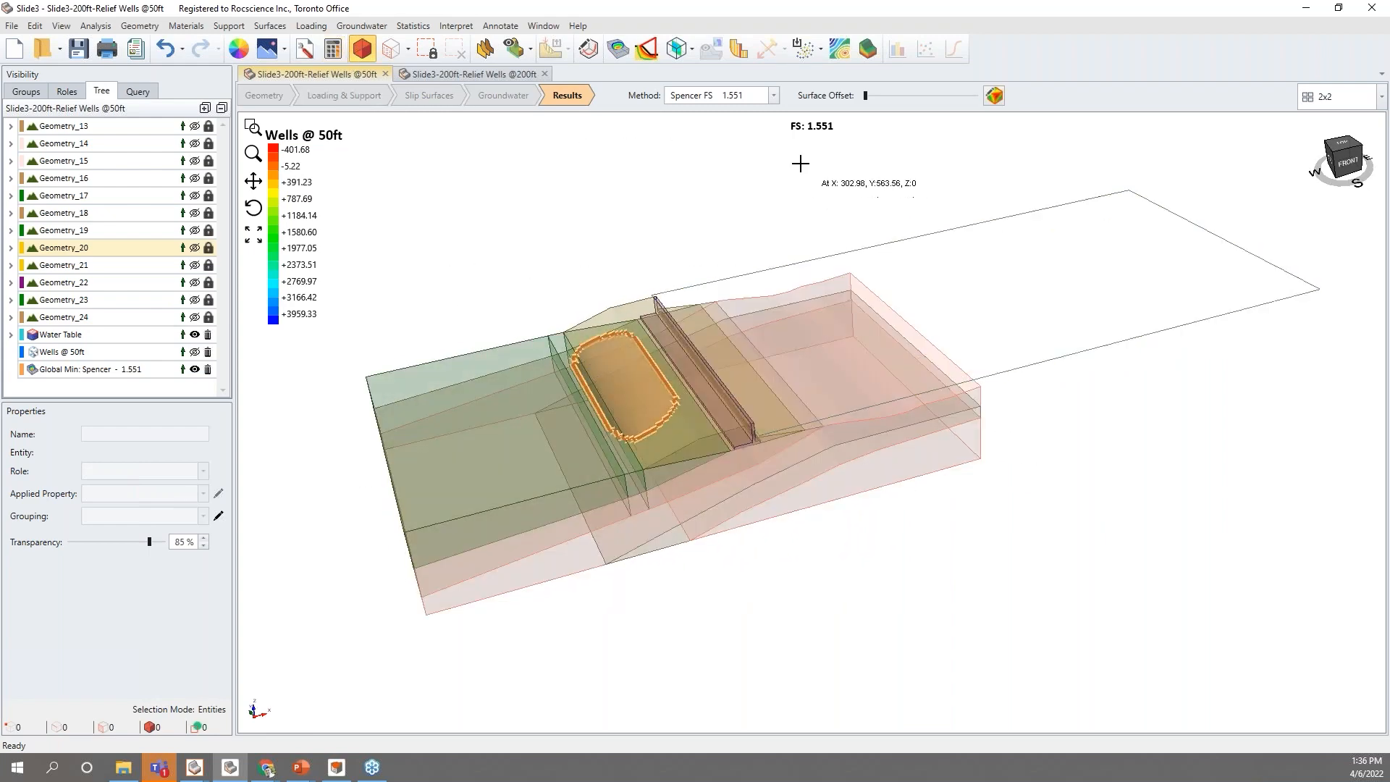
Examine the slip surface in the 200 ft wells model up close, and return to the 50 ft model to inspect its slip surface from another angle.
click(470, 74)
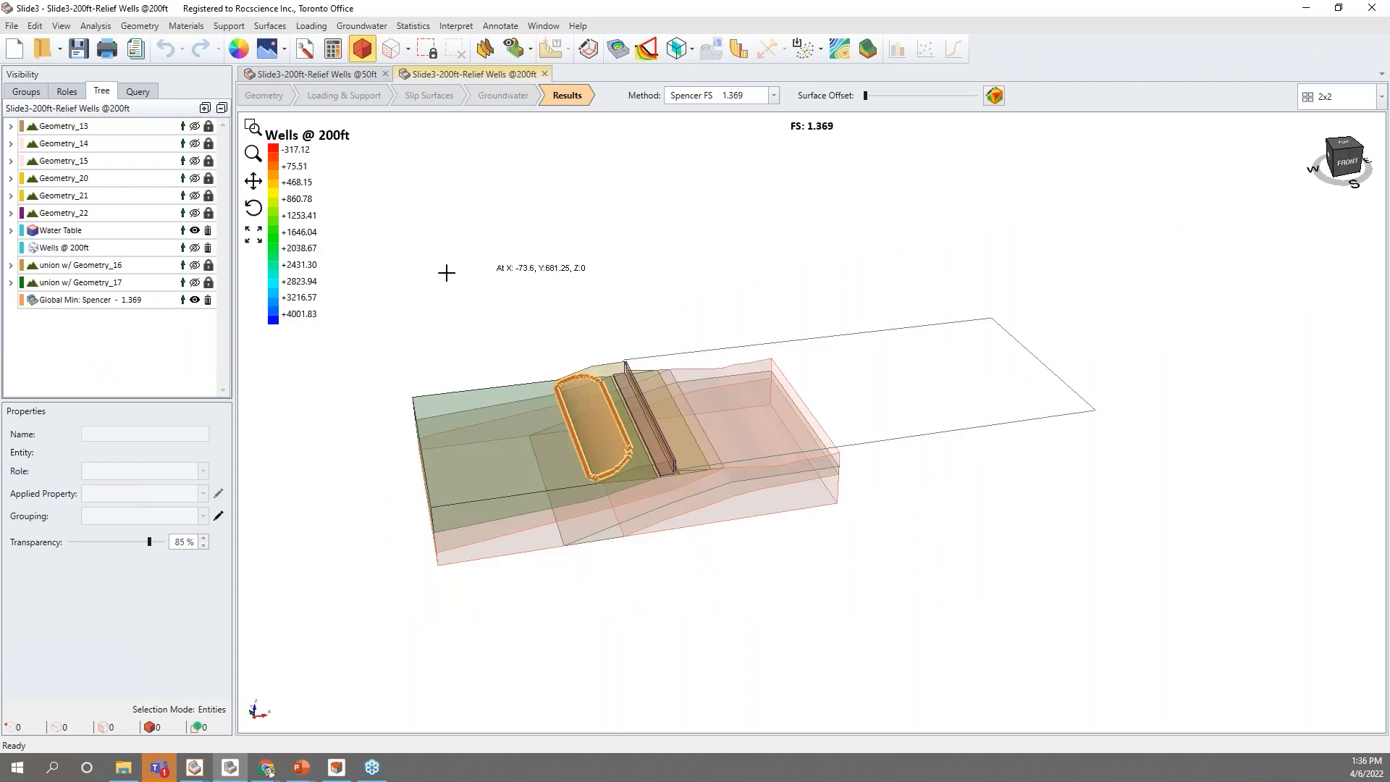
scroll(334, 507, up, 3)
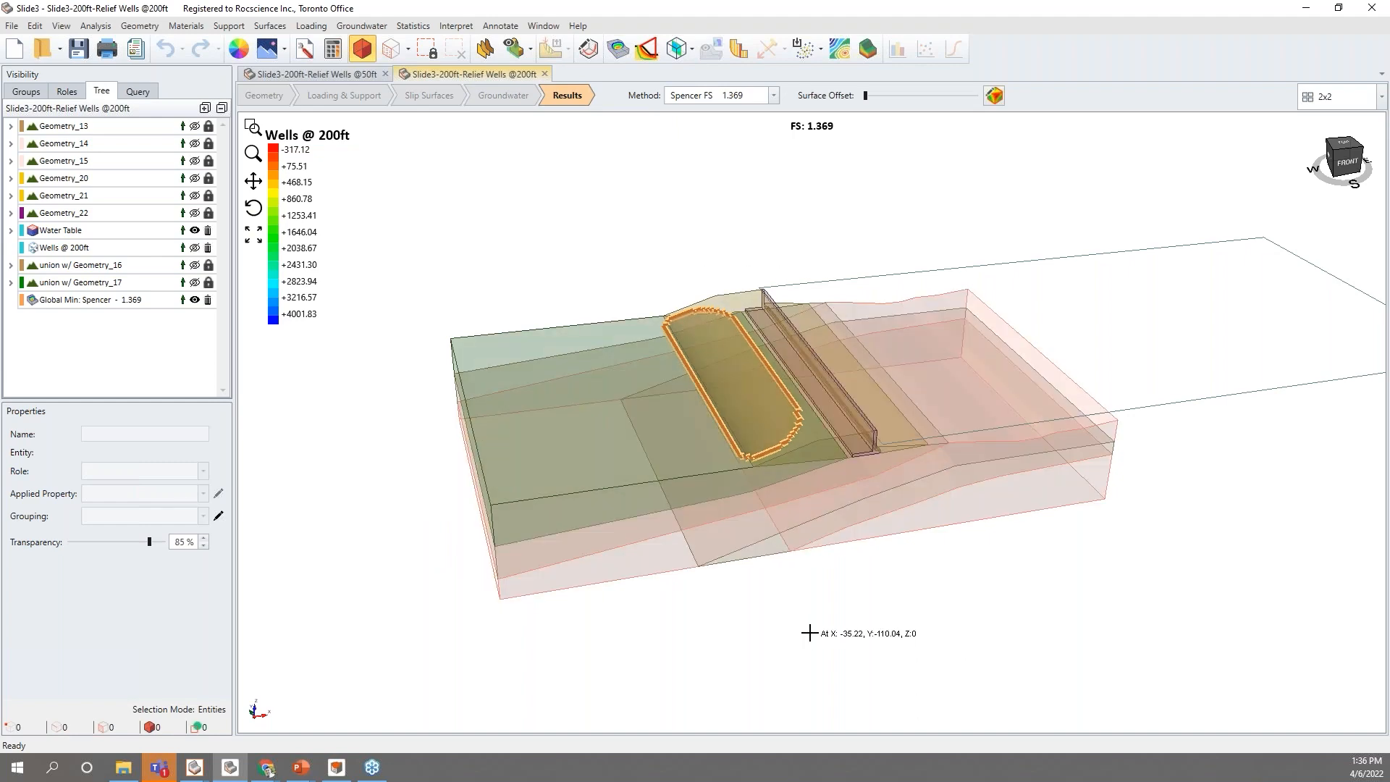
click(292, 74)
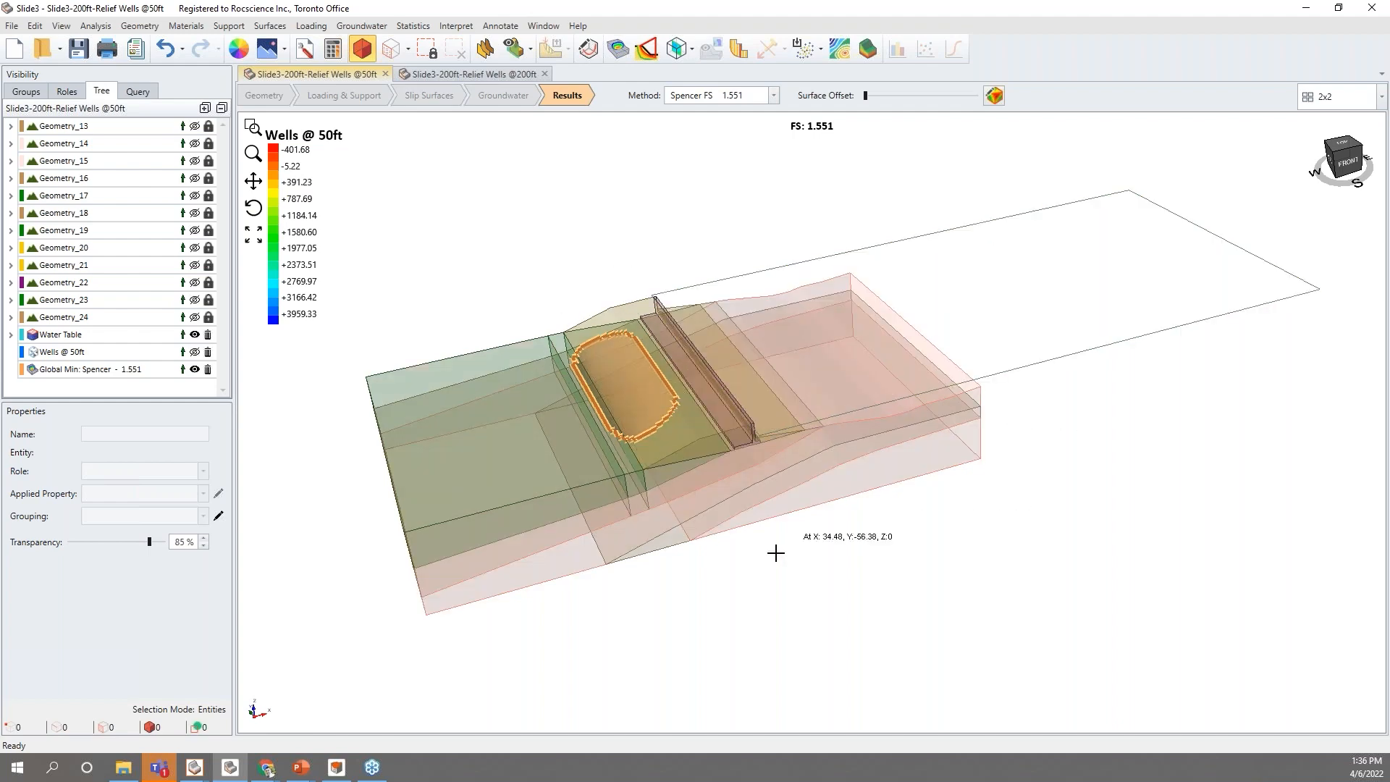
middle_drag(772, 545, 853, 565)
scroll(971, 480, down, 3)
middle_drag(1050, 515, 1097, 527)
scroll(701, 673, up, 3)
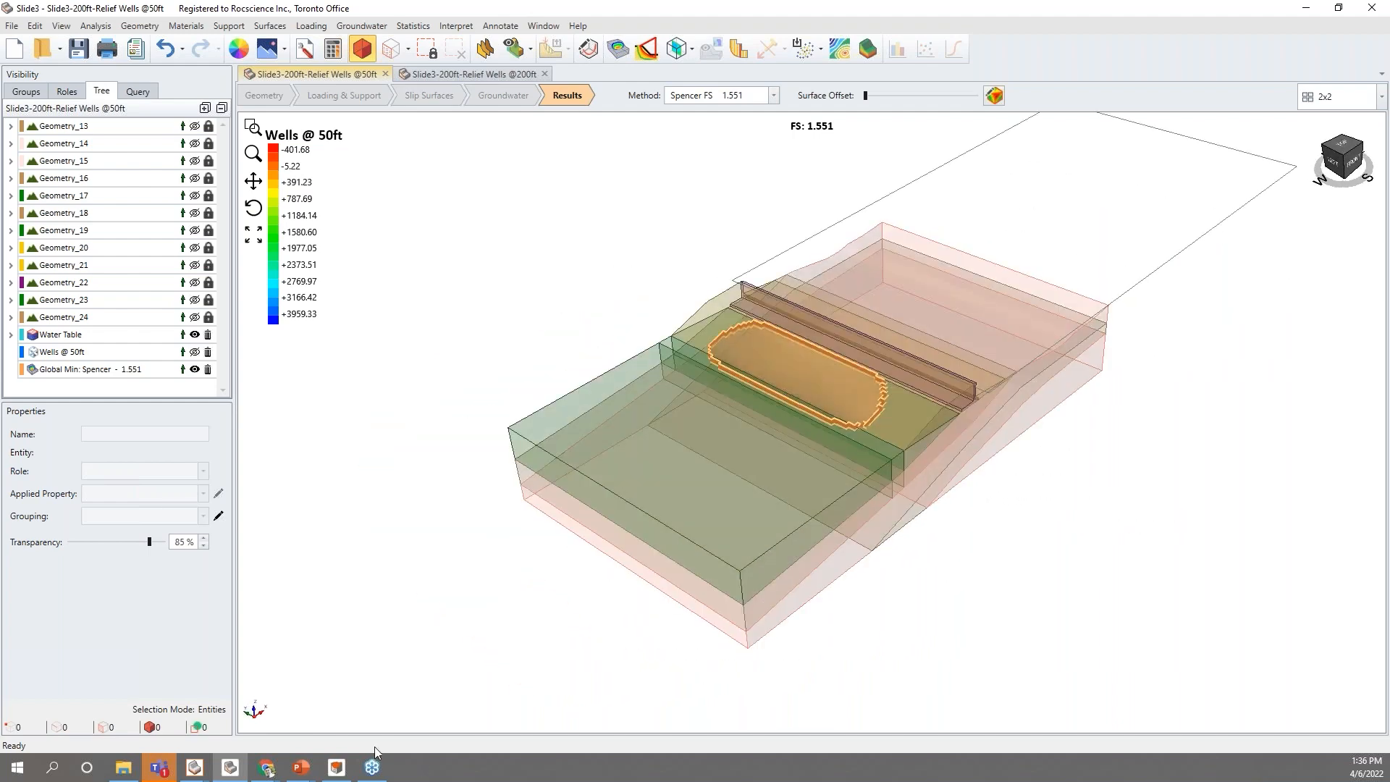
Switch to RS3 and examine the total head contours around the levee in the relief wells model.
click(336, 767)
middle_drag(503, 454, 975, 452)
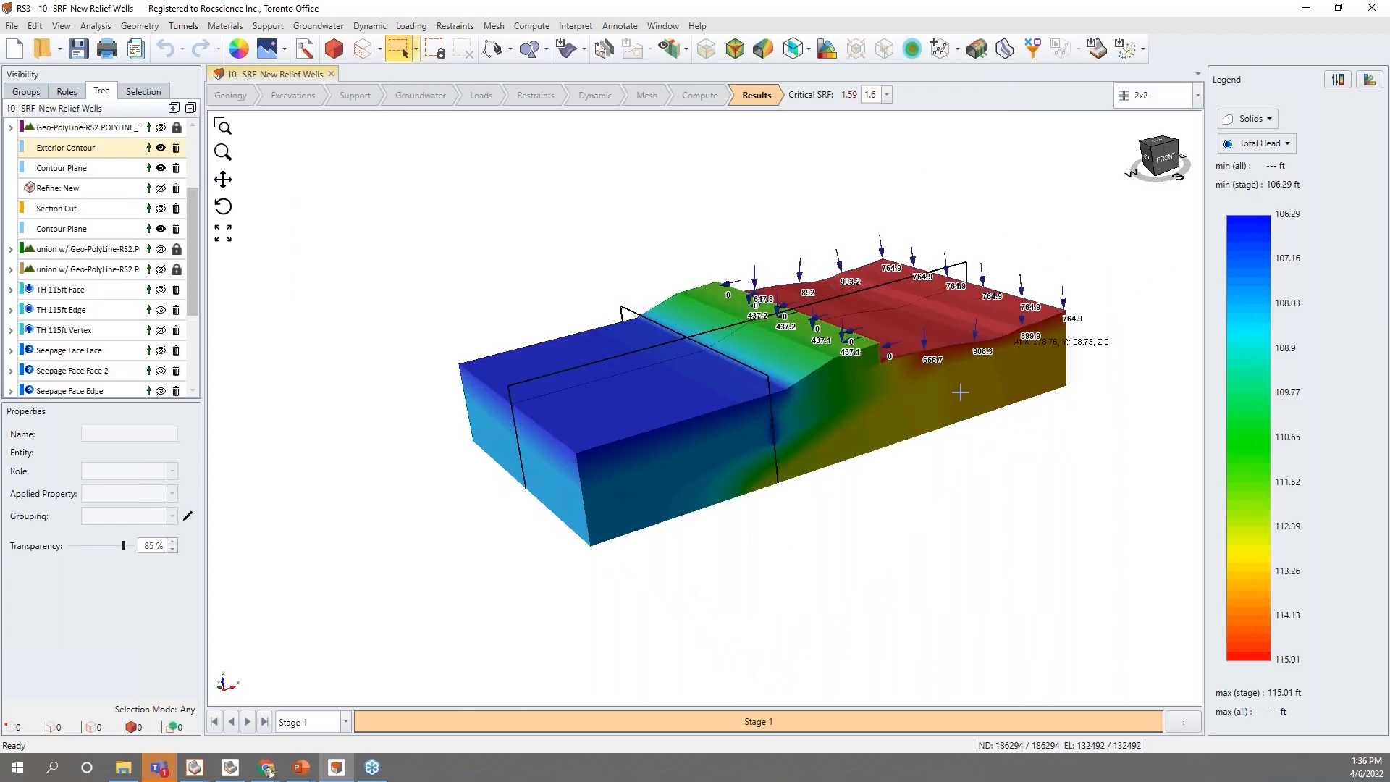
scroll(954, 417, up, 2)
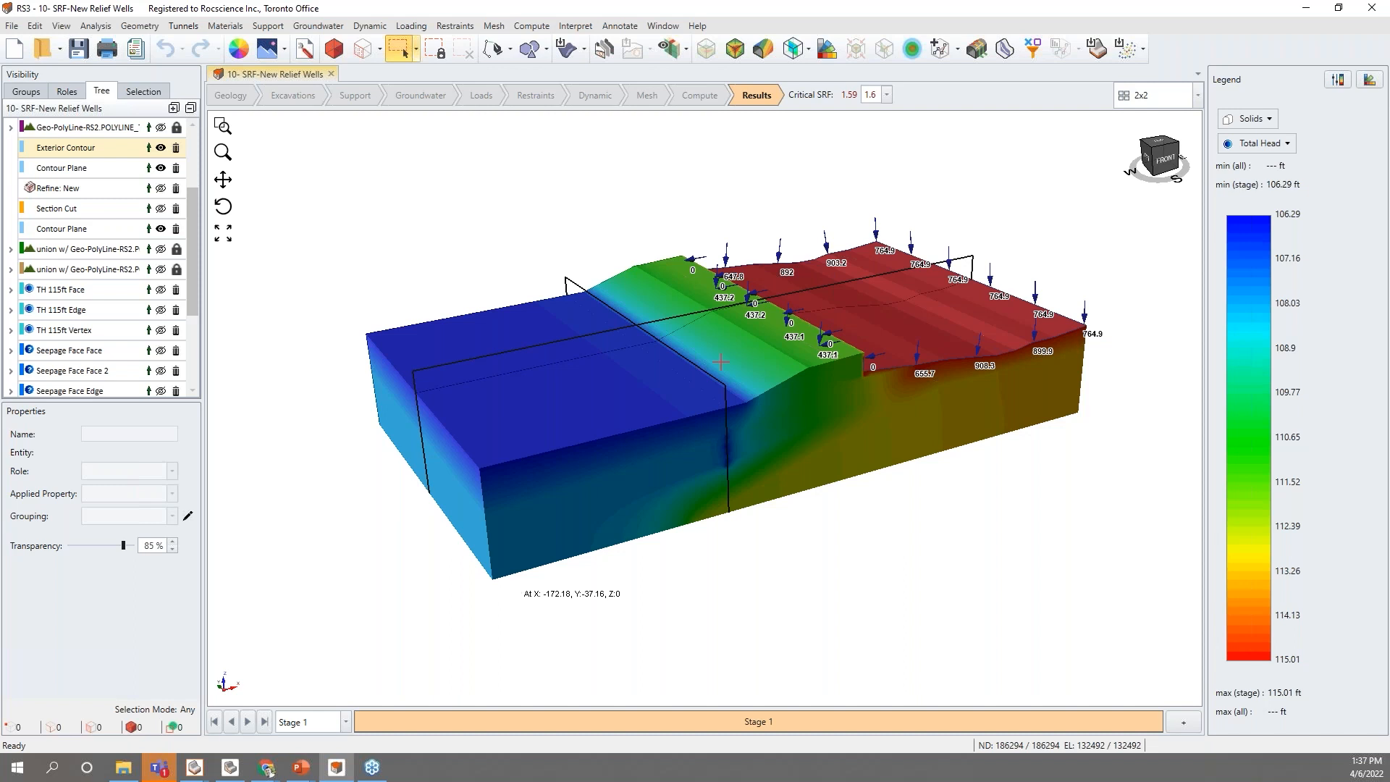
middle_drag(560, 227, 614, 251)
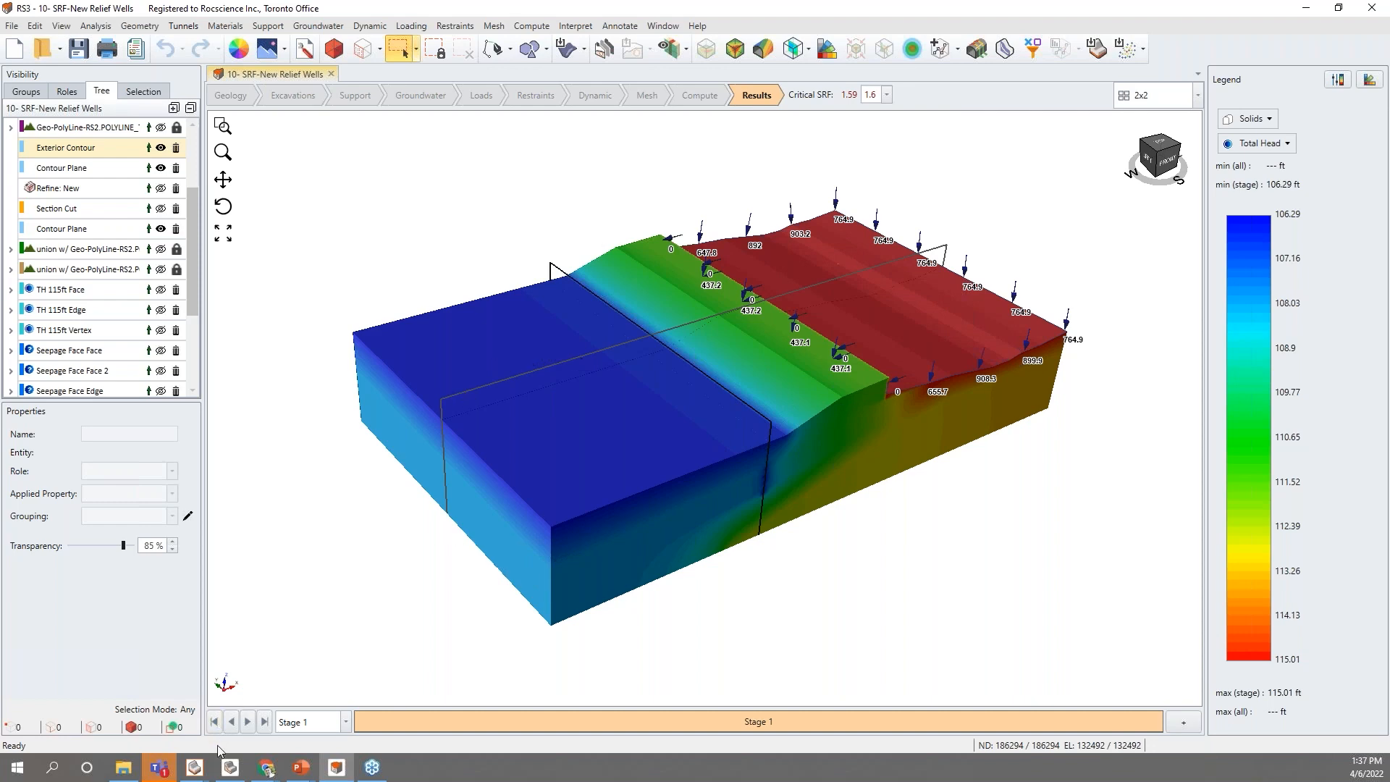
Switch back to Slide3 and inspect the 50 ft wells model's slip surface from several angles.
click(231, 768)
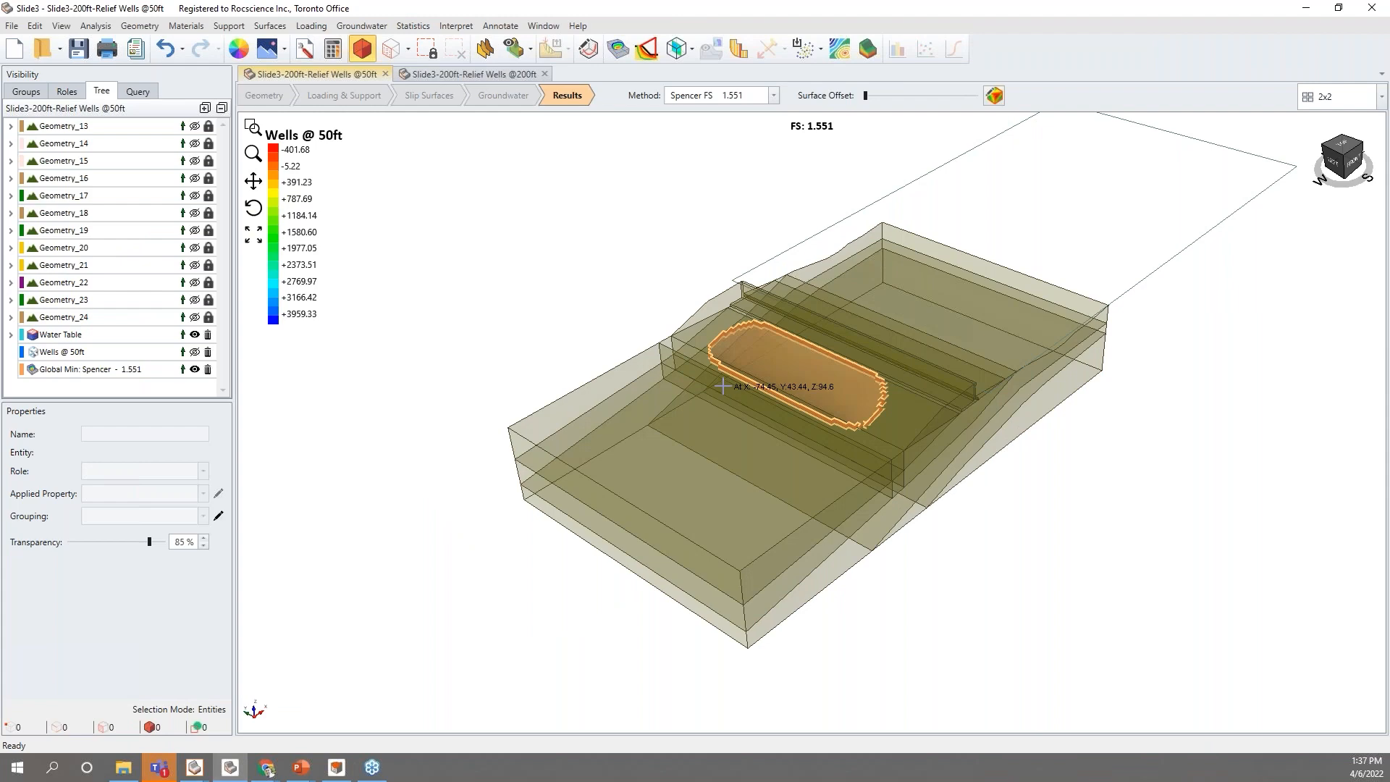
scroll(1309, 314, up, 3)
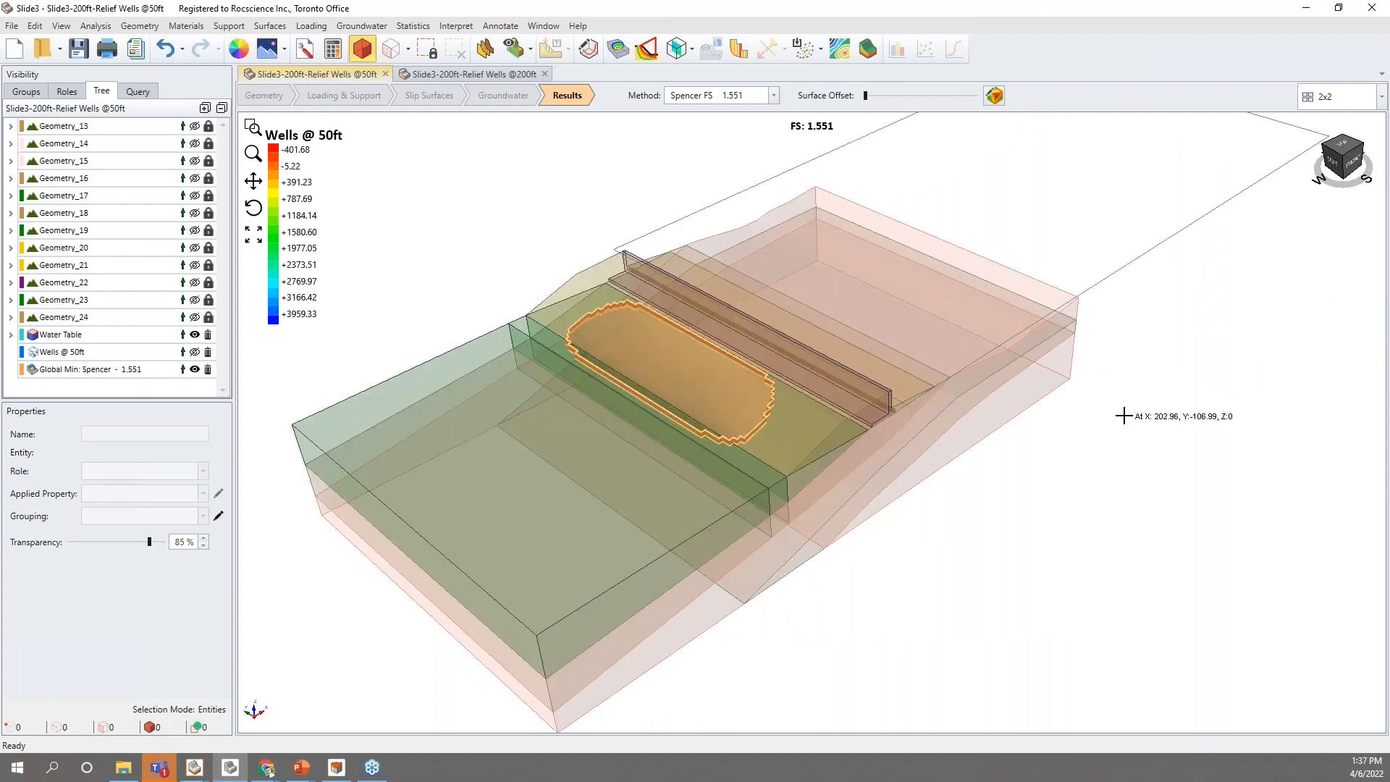
scroll(1118, 407, down, 2)
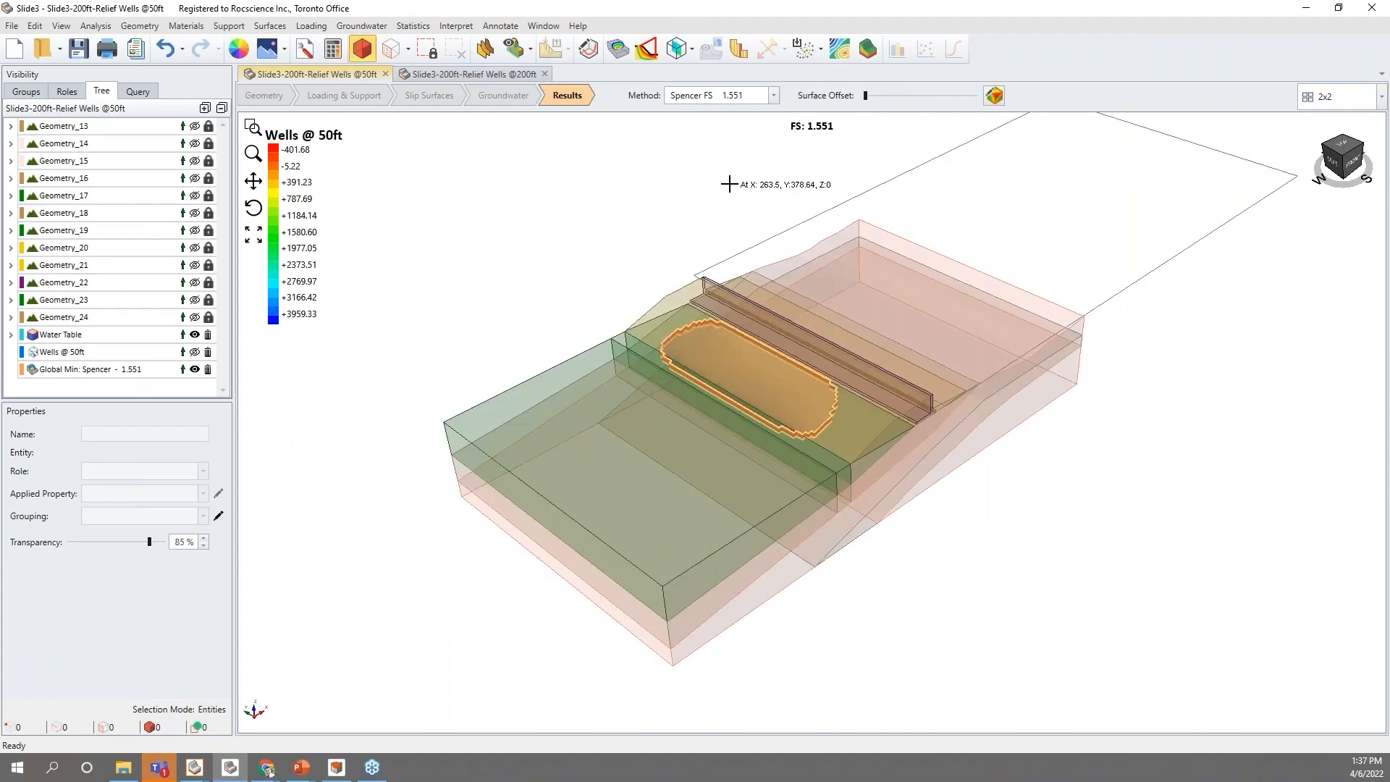
middle_drag(527, 267, 510, 243)
middle_drag(1194, 401, 1071, 466)
Display the surface safety map over the levee, examine it, and turn it off.
click(852, 51)
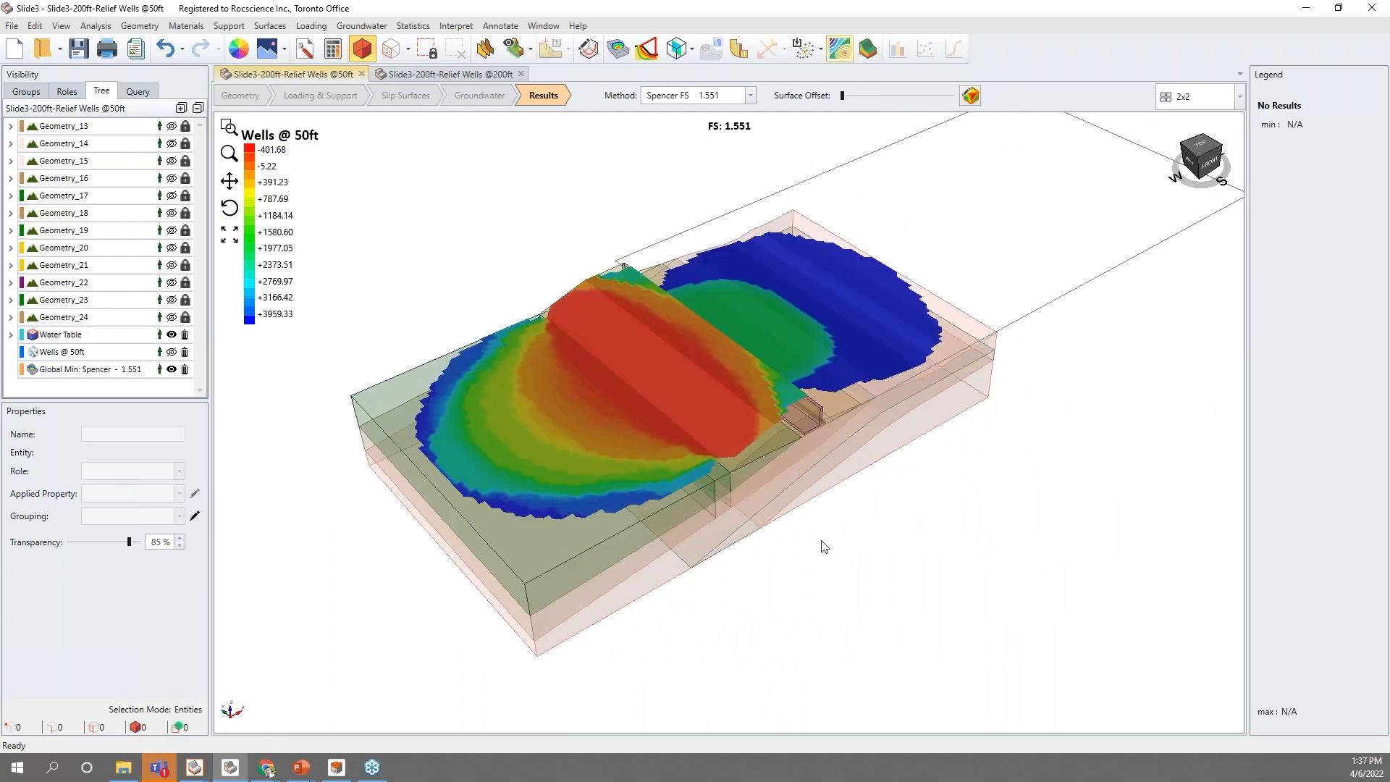
middle_drag(780, 548, 757, 556)
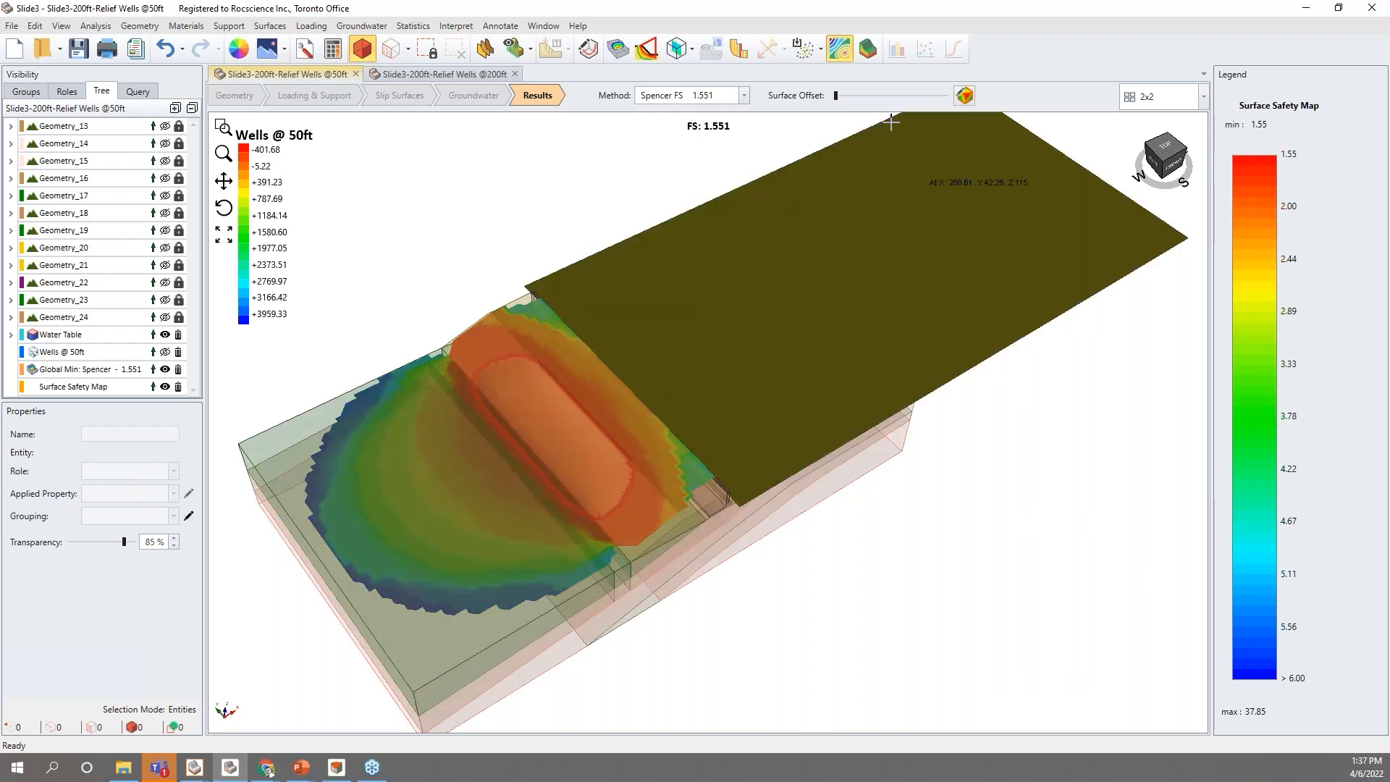
click(848, 50)
Show contours on the global minimum slip surface, viewing Pore Pressure and switching the plotted data to Base Cohesion.
click(618, 49)
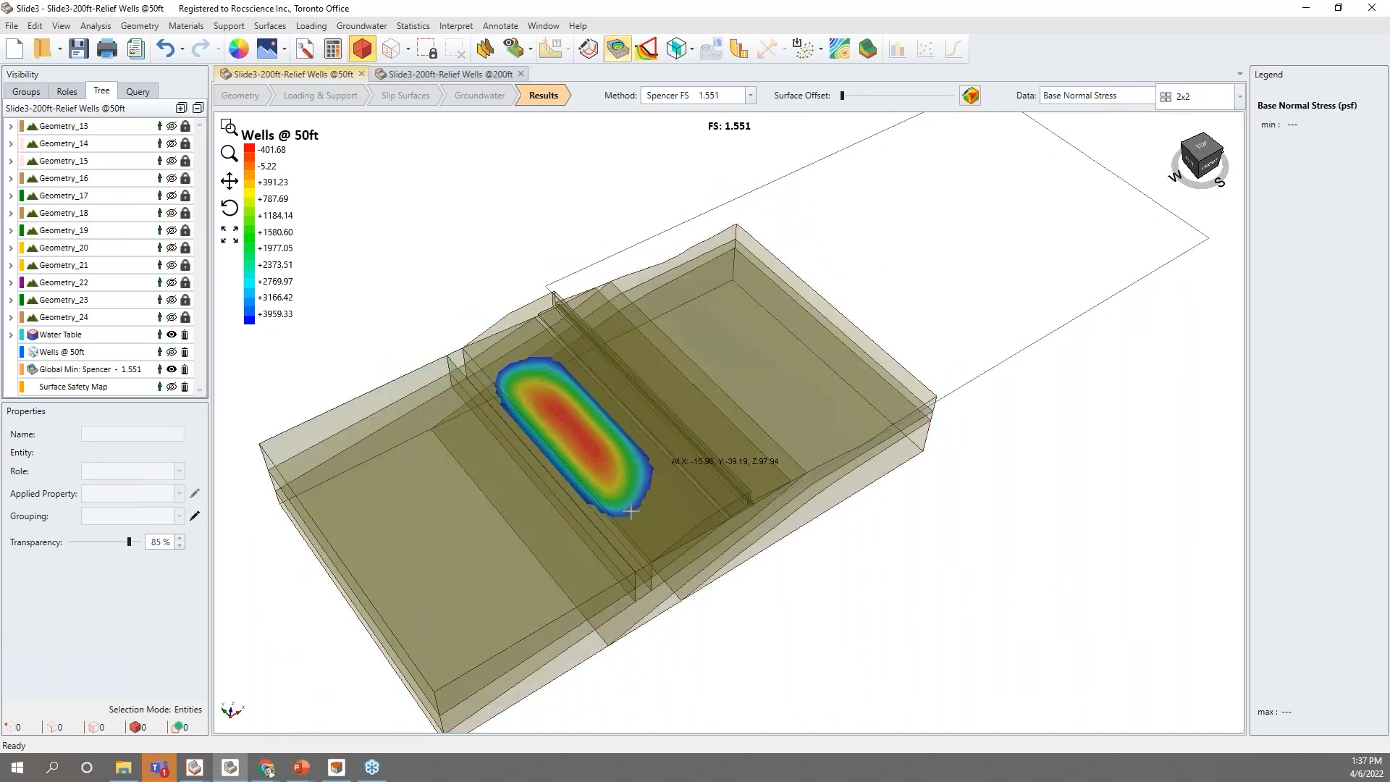
click(1113, 98)
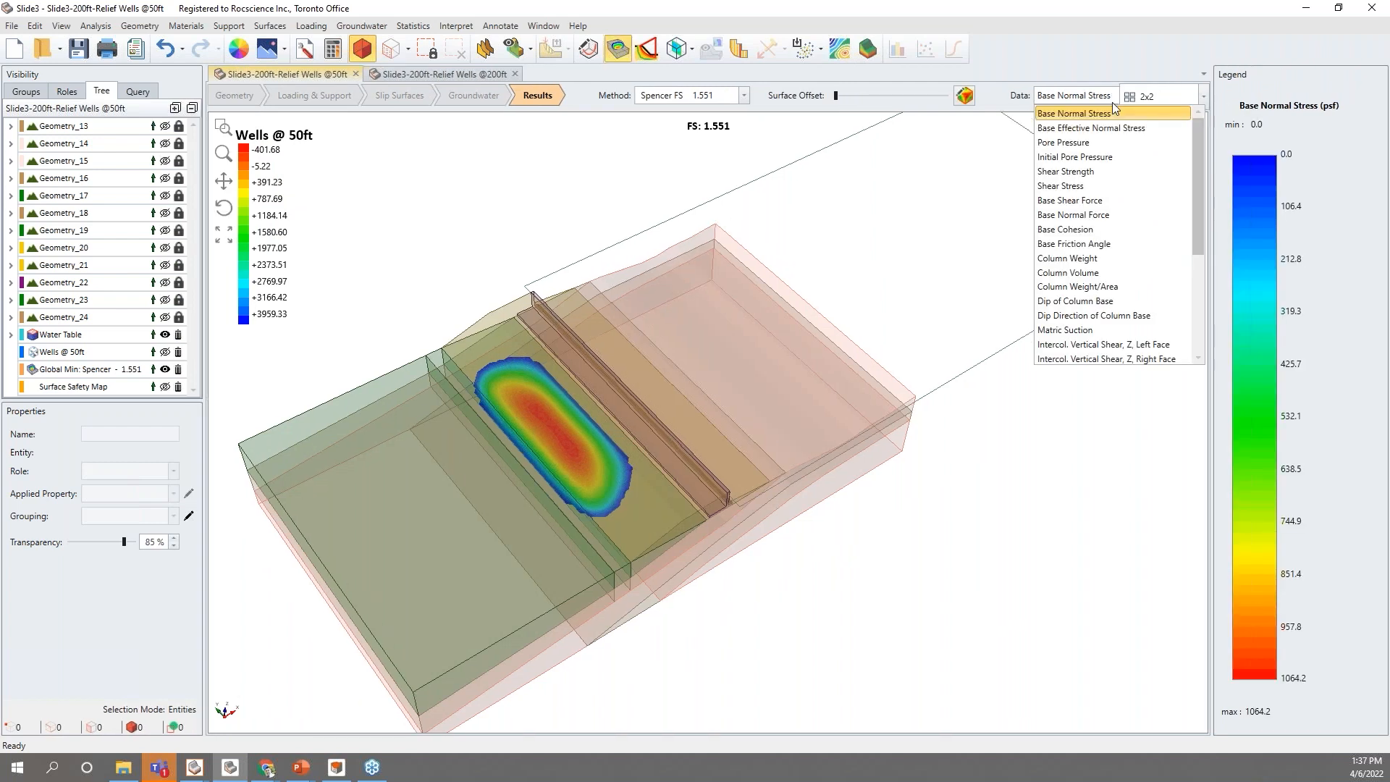
click(1091, 144)
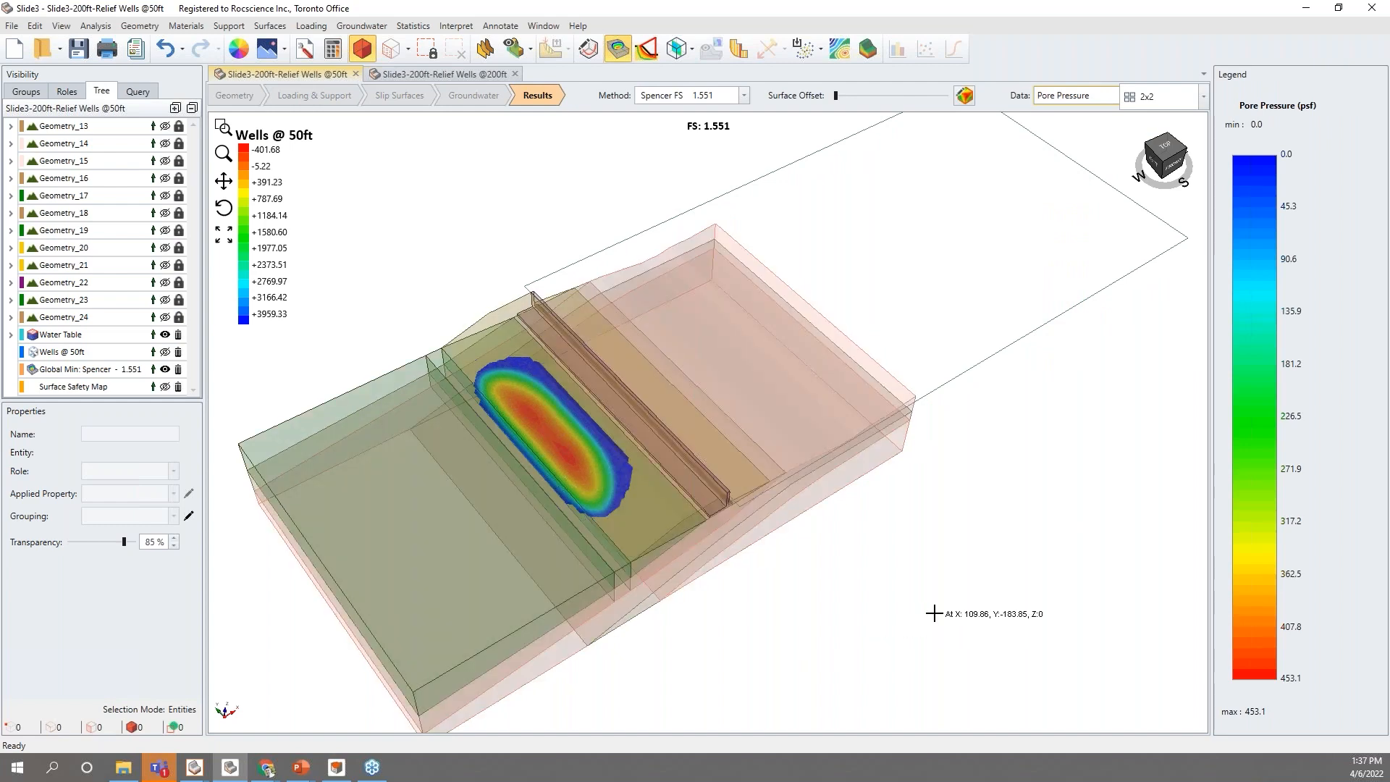
click(1074, 96)
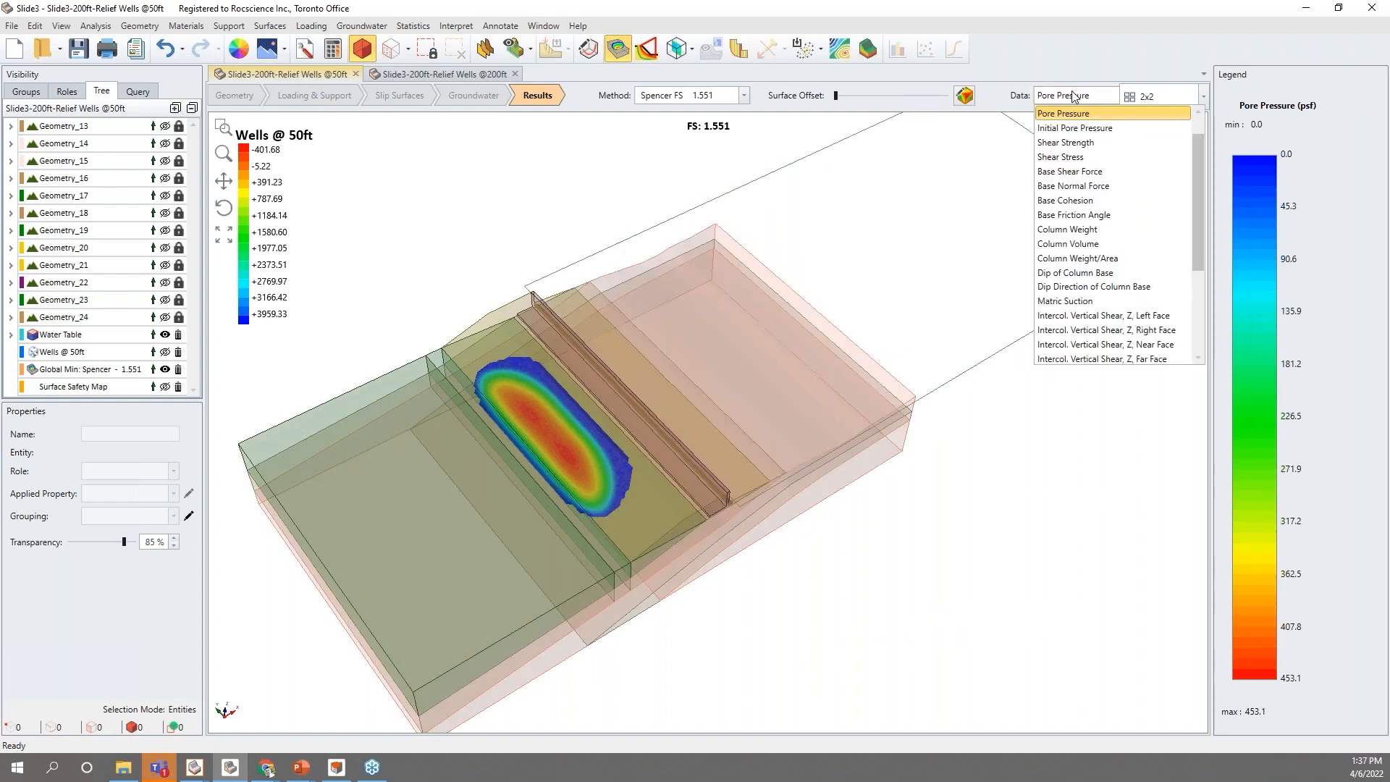
click(1075, 215)
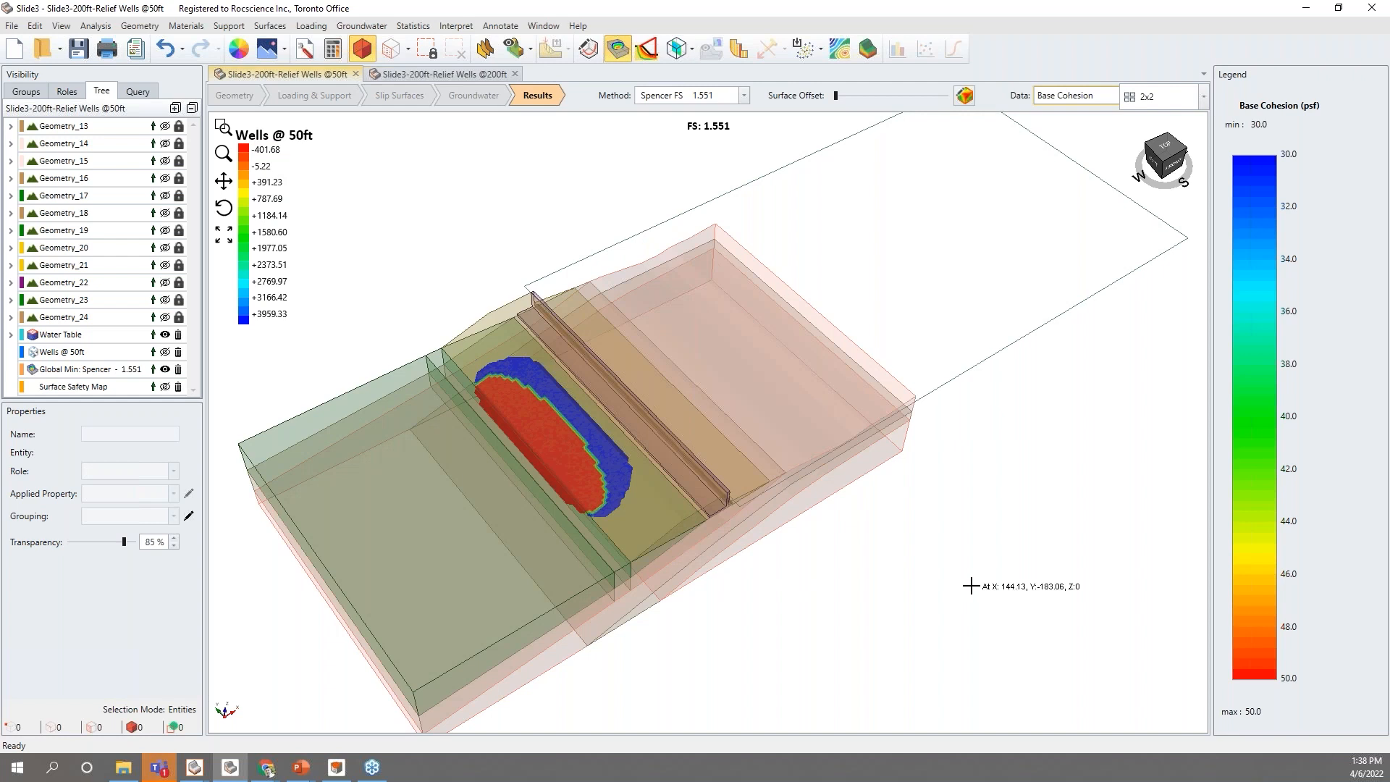
Filter the material properties to the materials in use, check the strength parameters of Levee Fill and Fat Clay-2, and cancel.
click(199, 25)
click(209, 48)
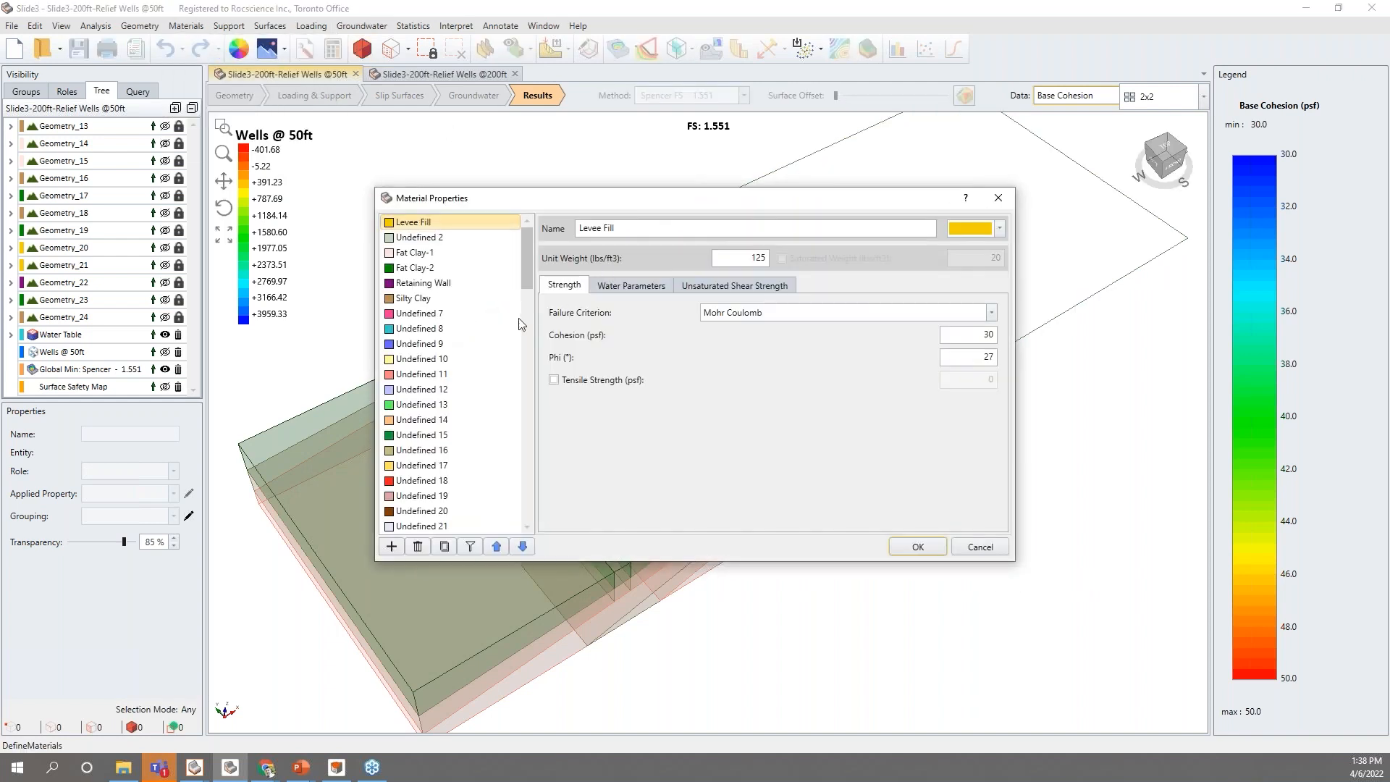
click(469, 547)
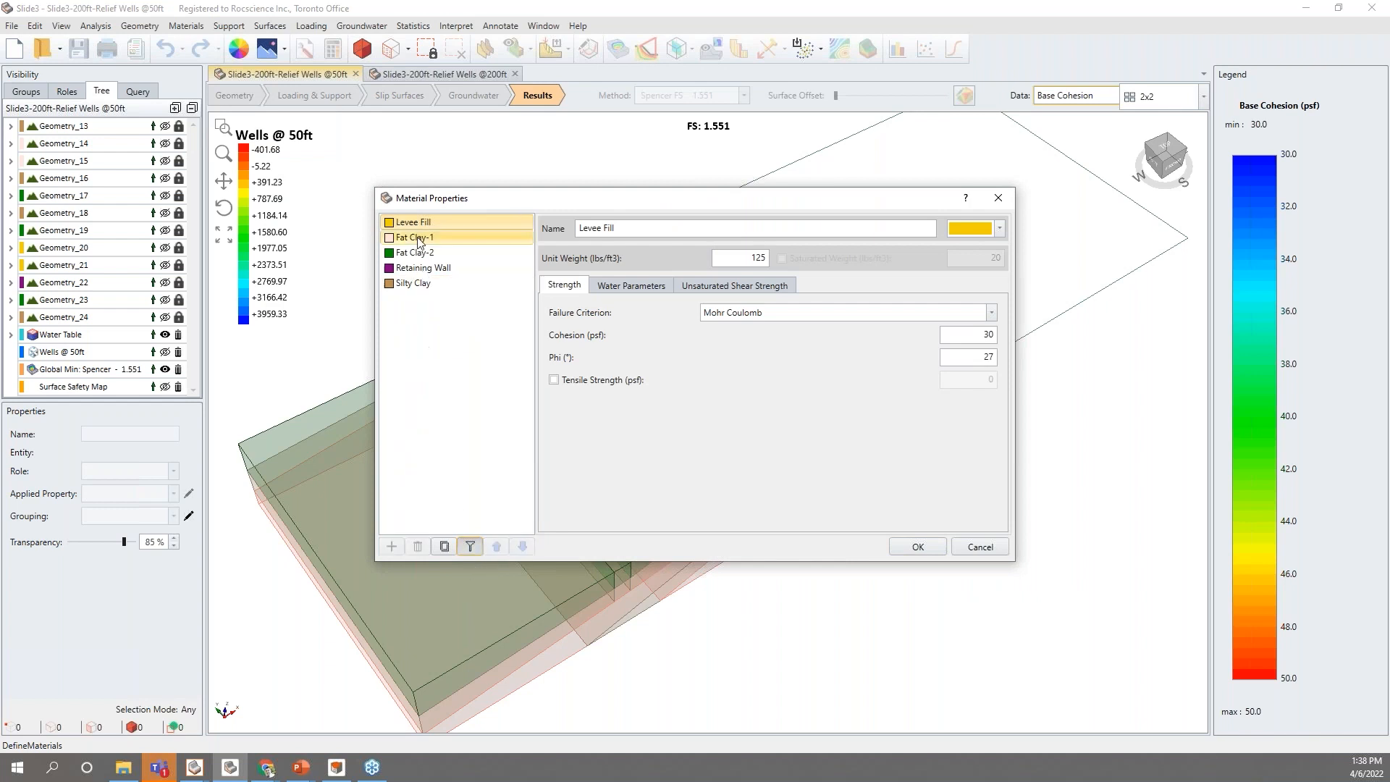
drag(769, 207, 233, 181)
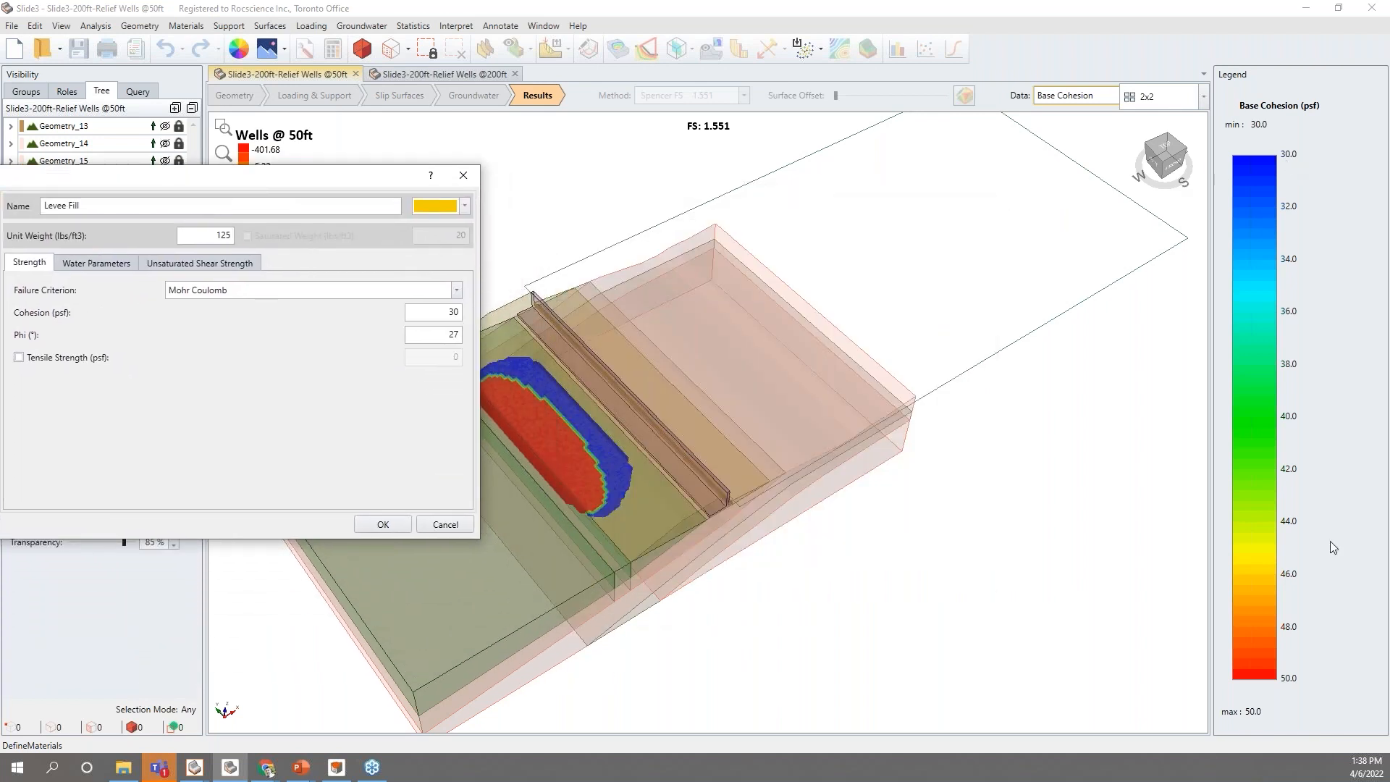
drag(283, 186, 785, 176)
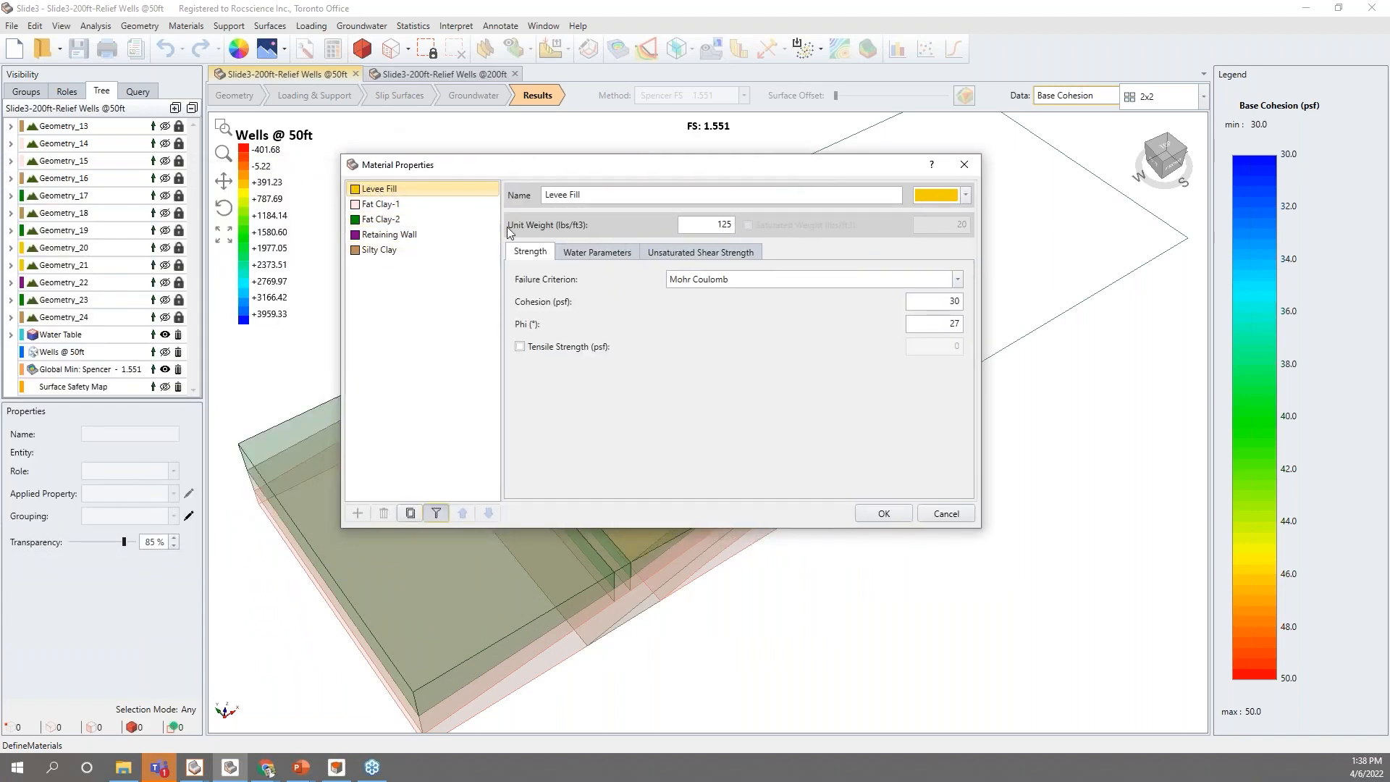
click(391, 218)
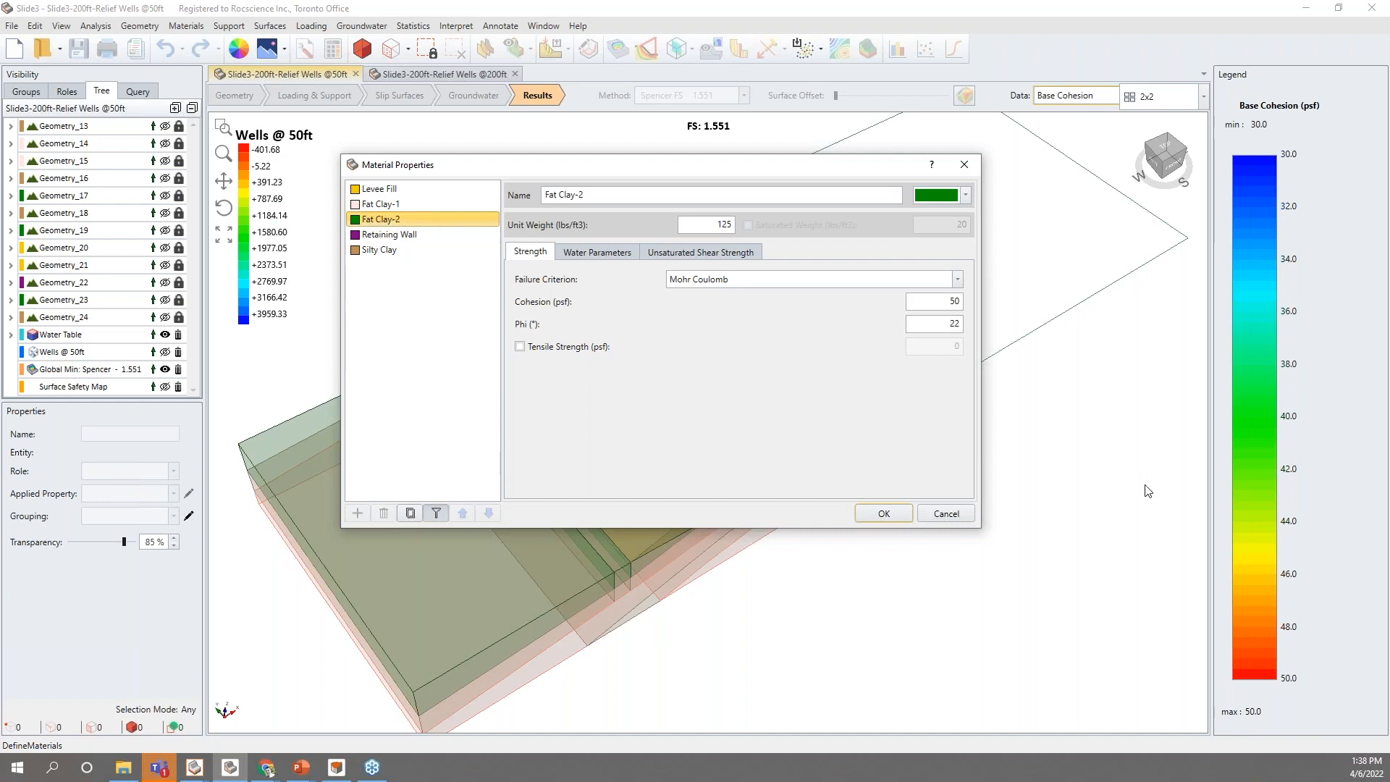
click(959, 515)
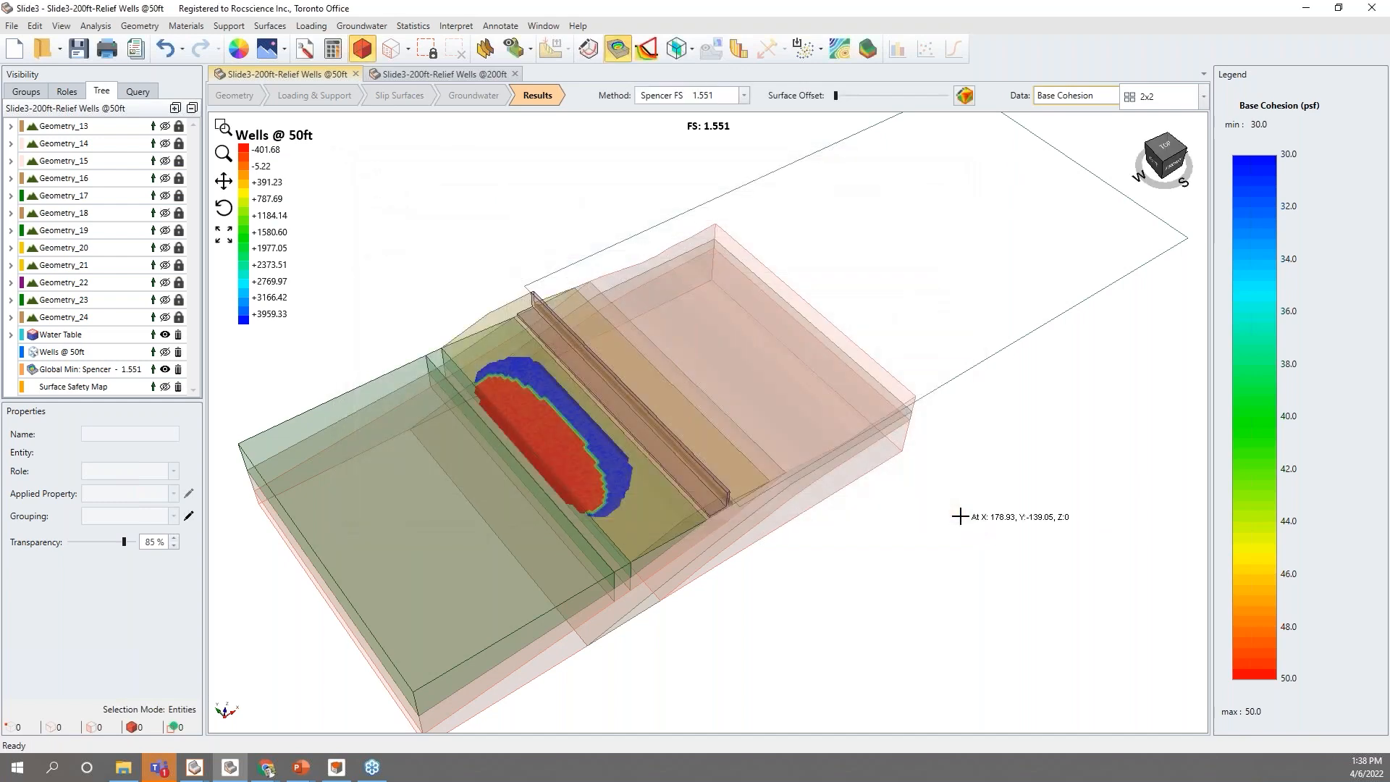
Start the individual column data query, then switch to RS3 and view the total head contours on the relief wells model.
click(737, 55)
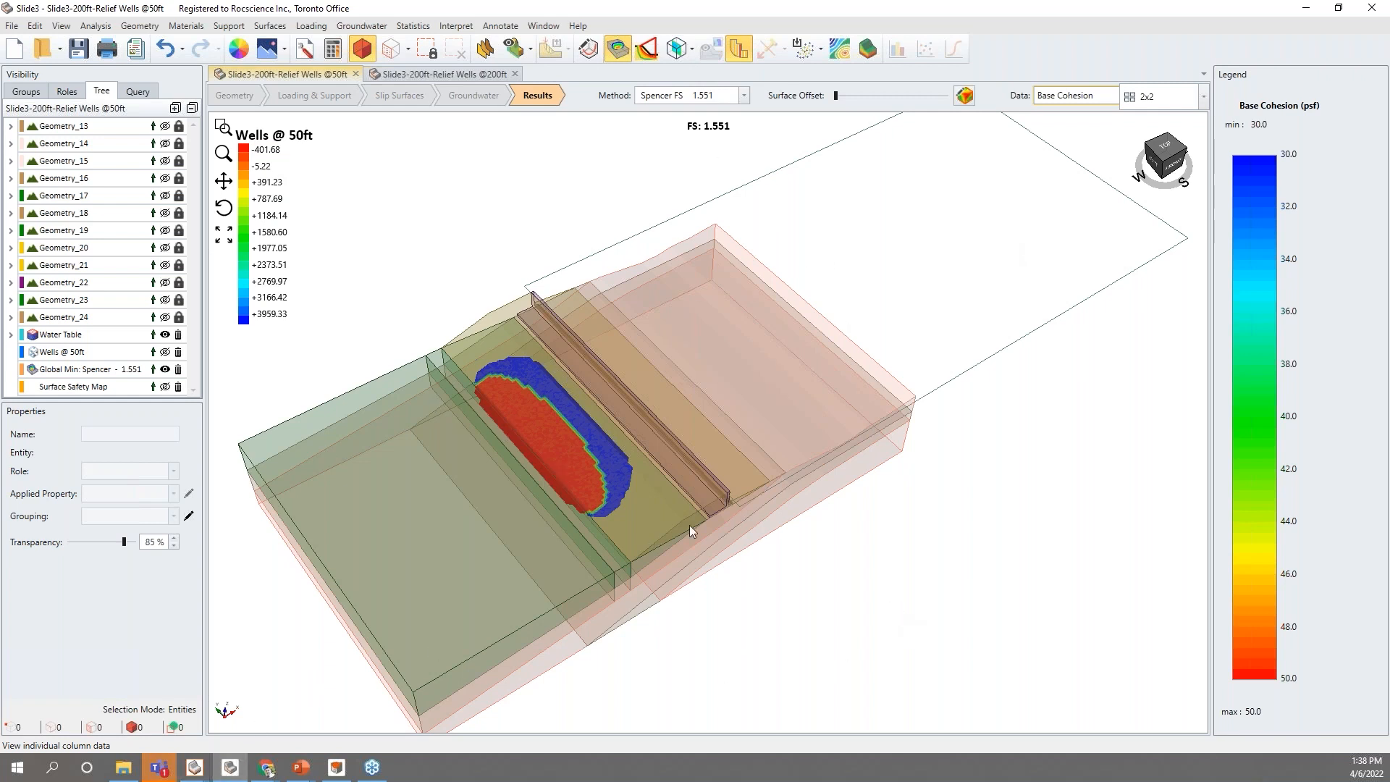
click(230, 769)
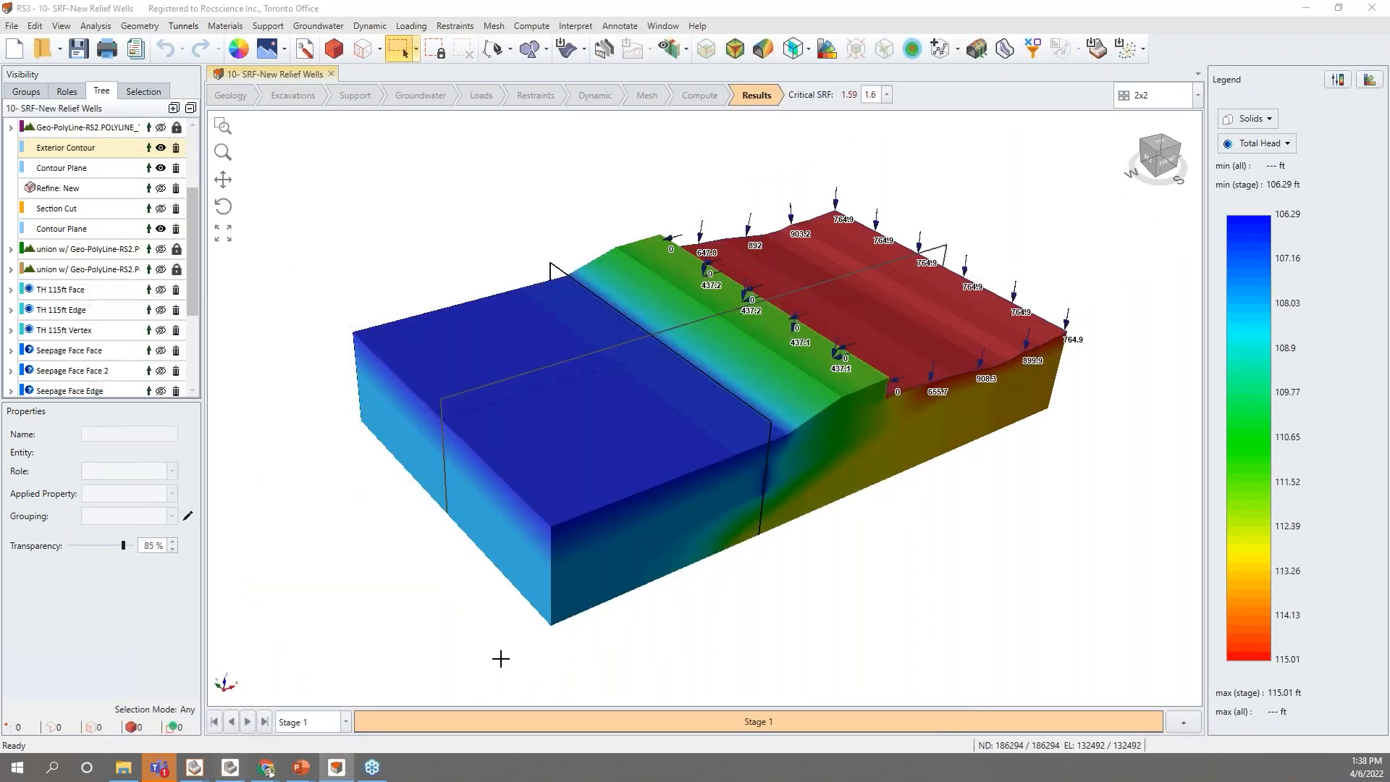
middle_drag(672, 318, 682, 338)
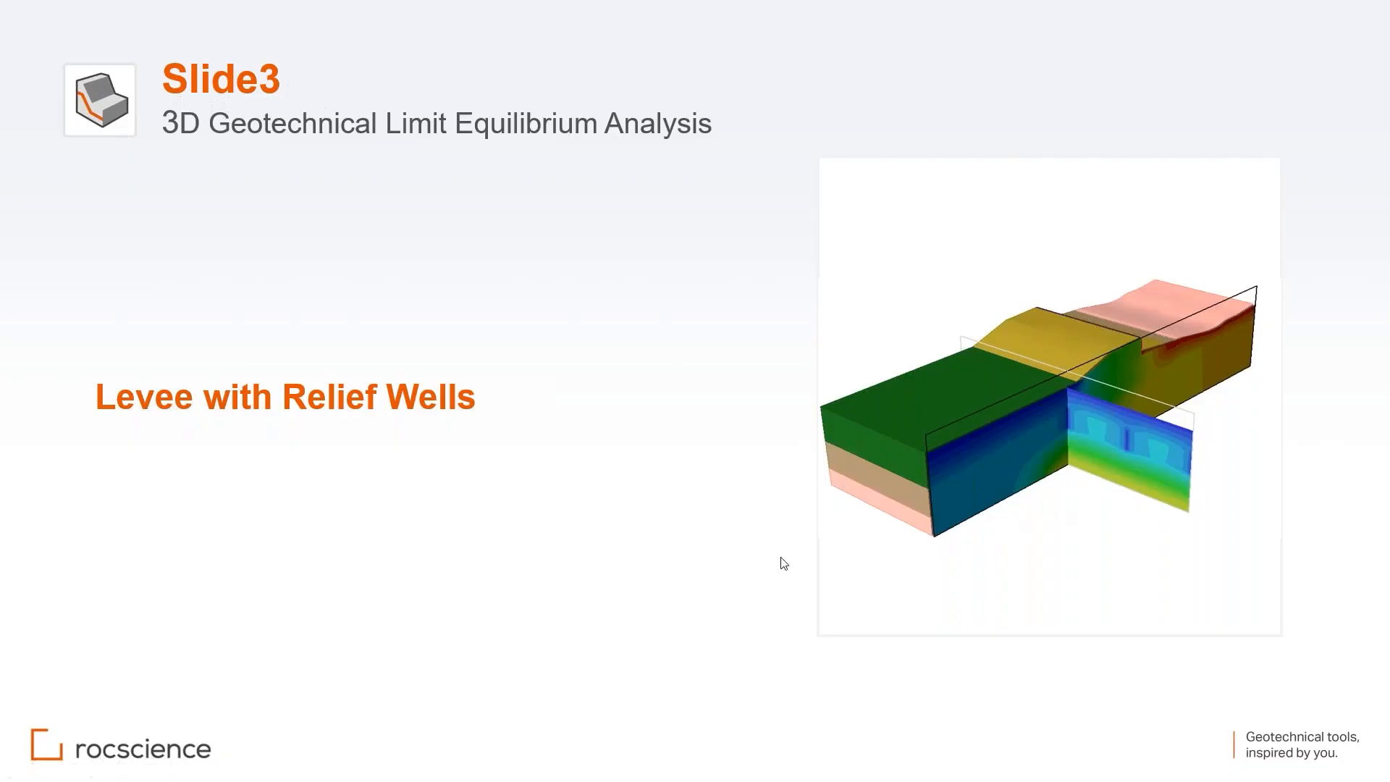
click(521, 649)
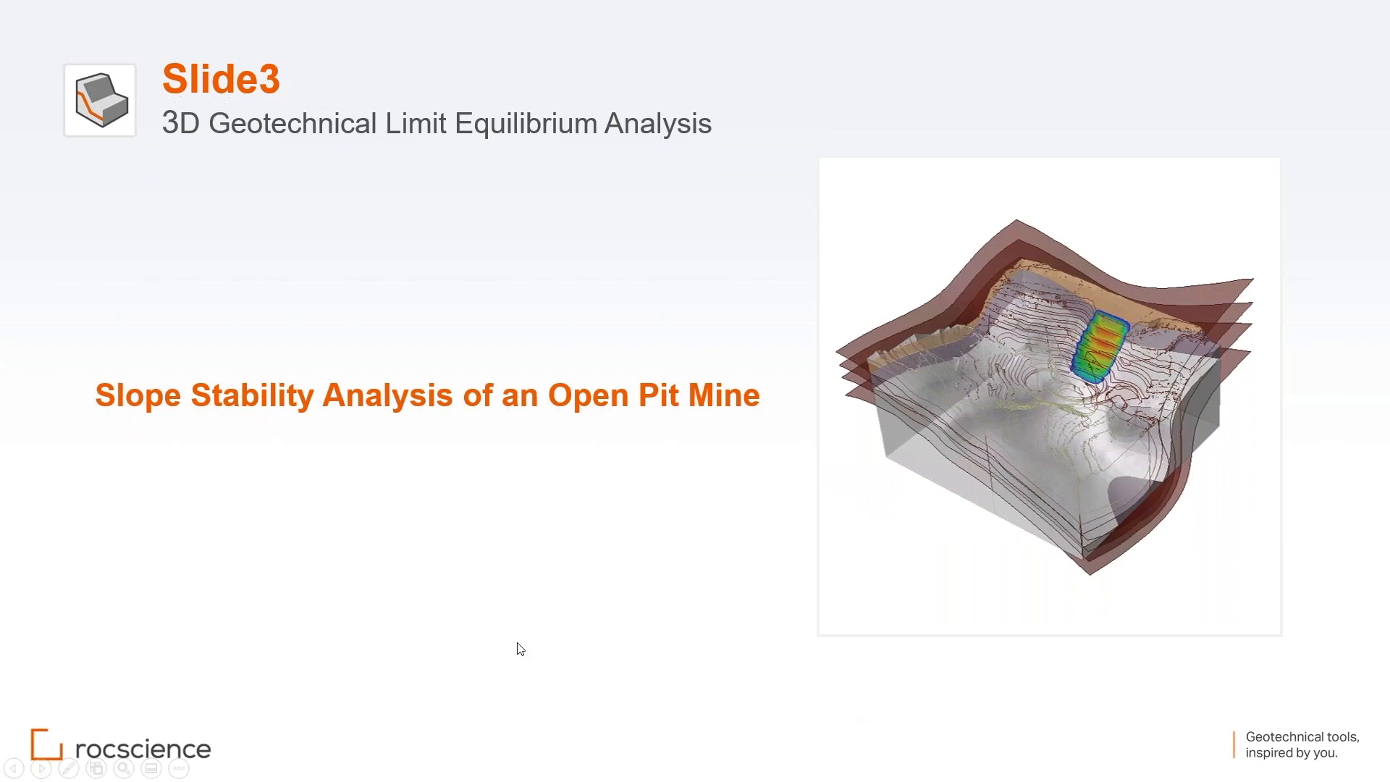
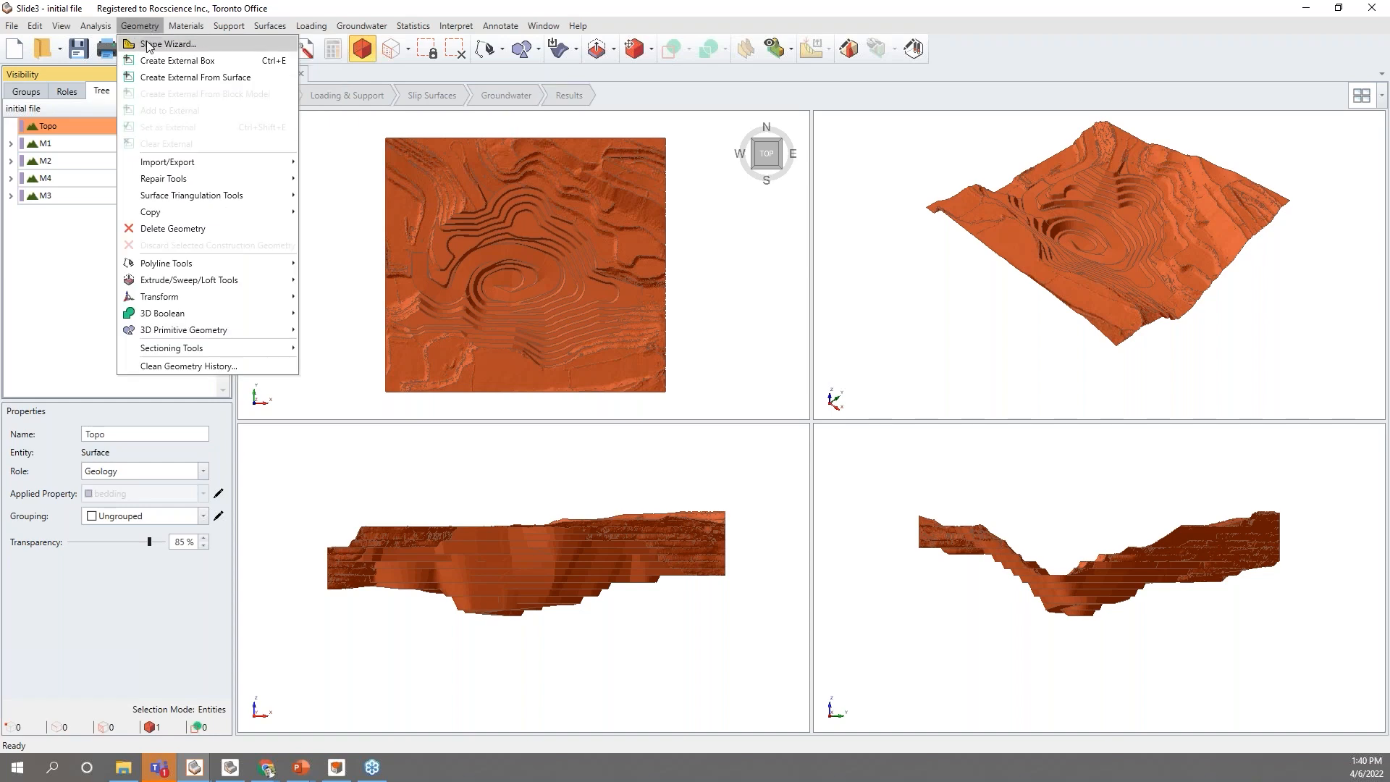
Check the Topo surface's defect categories with the Repair Geometry tool and close it without repairing.
mouse_move(201, 180)
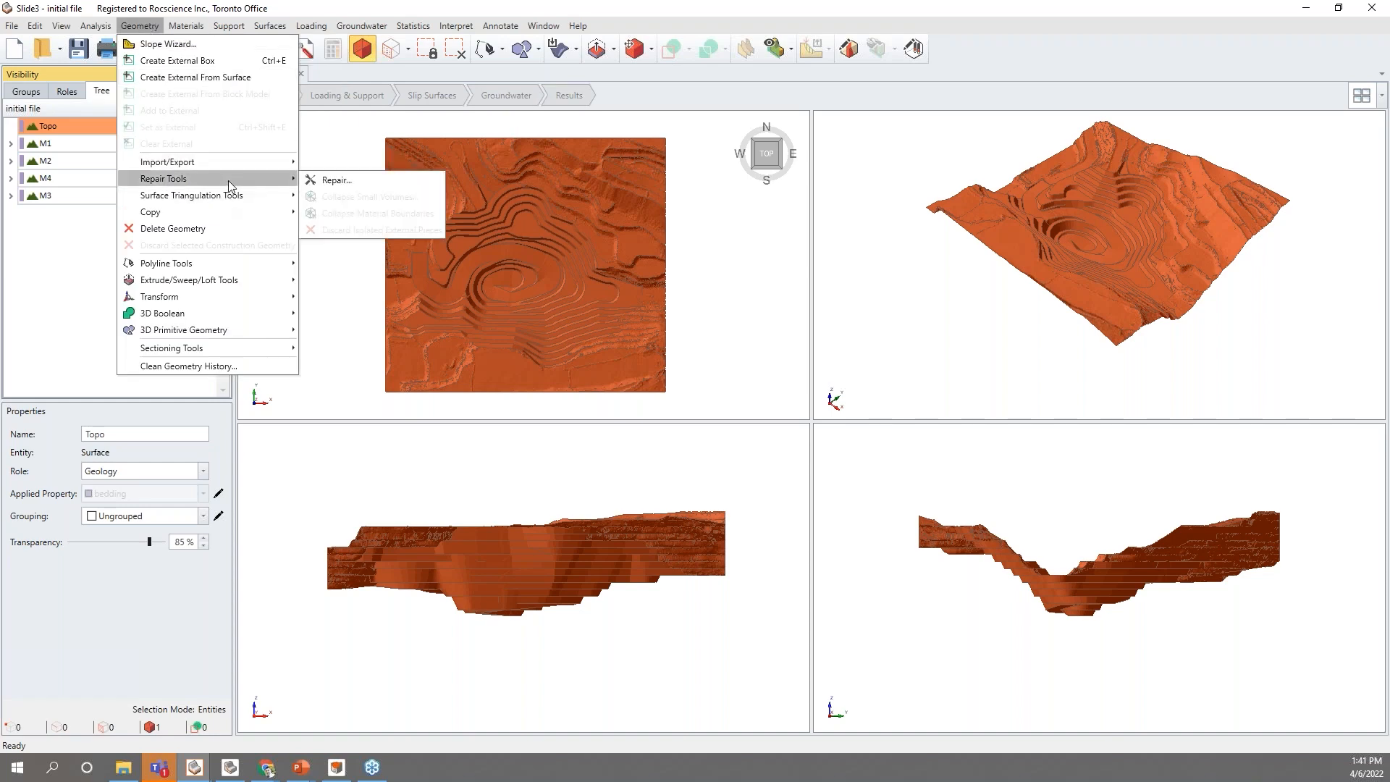
click(319, 179)
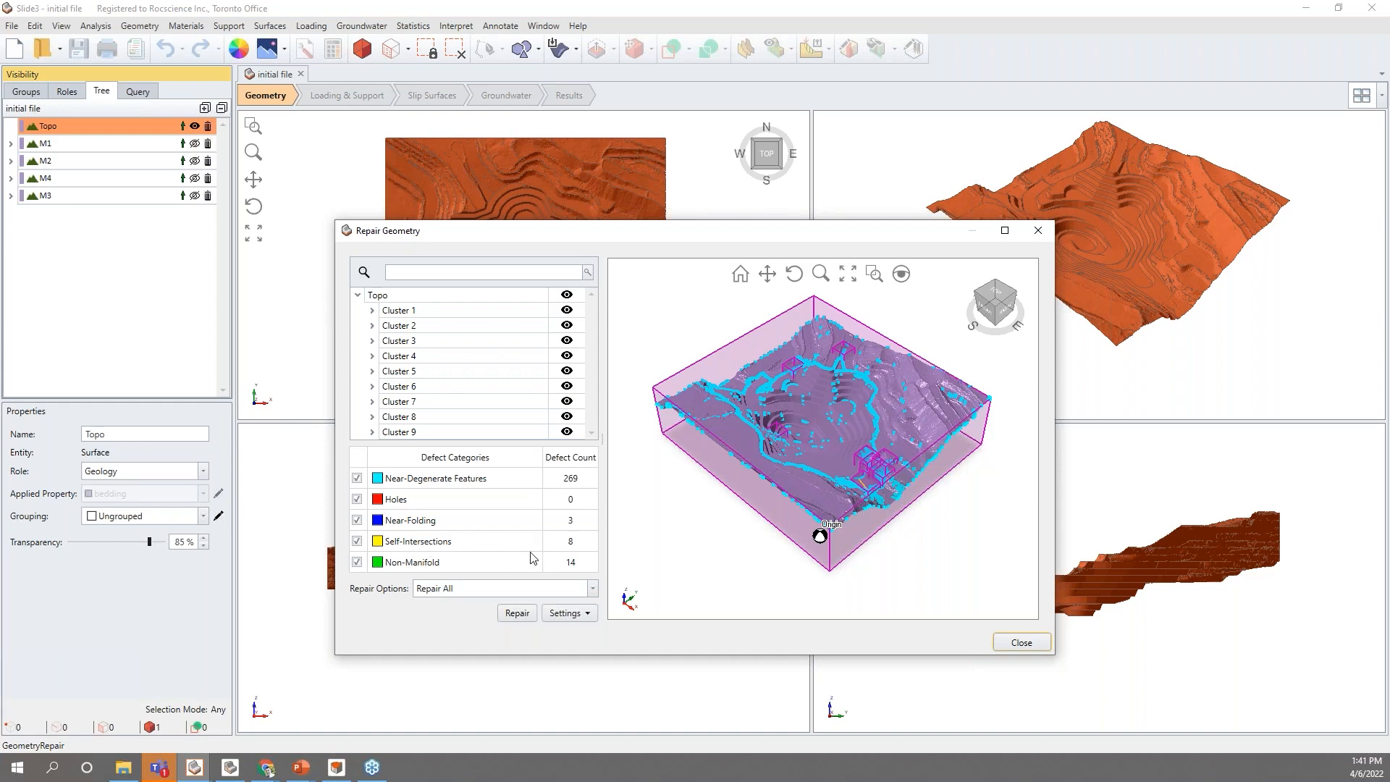
mouse_move(426, 567)
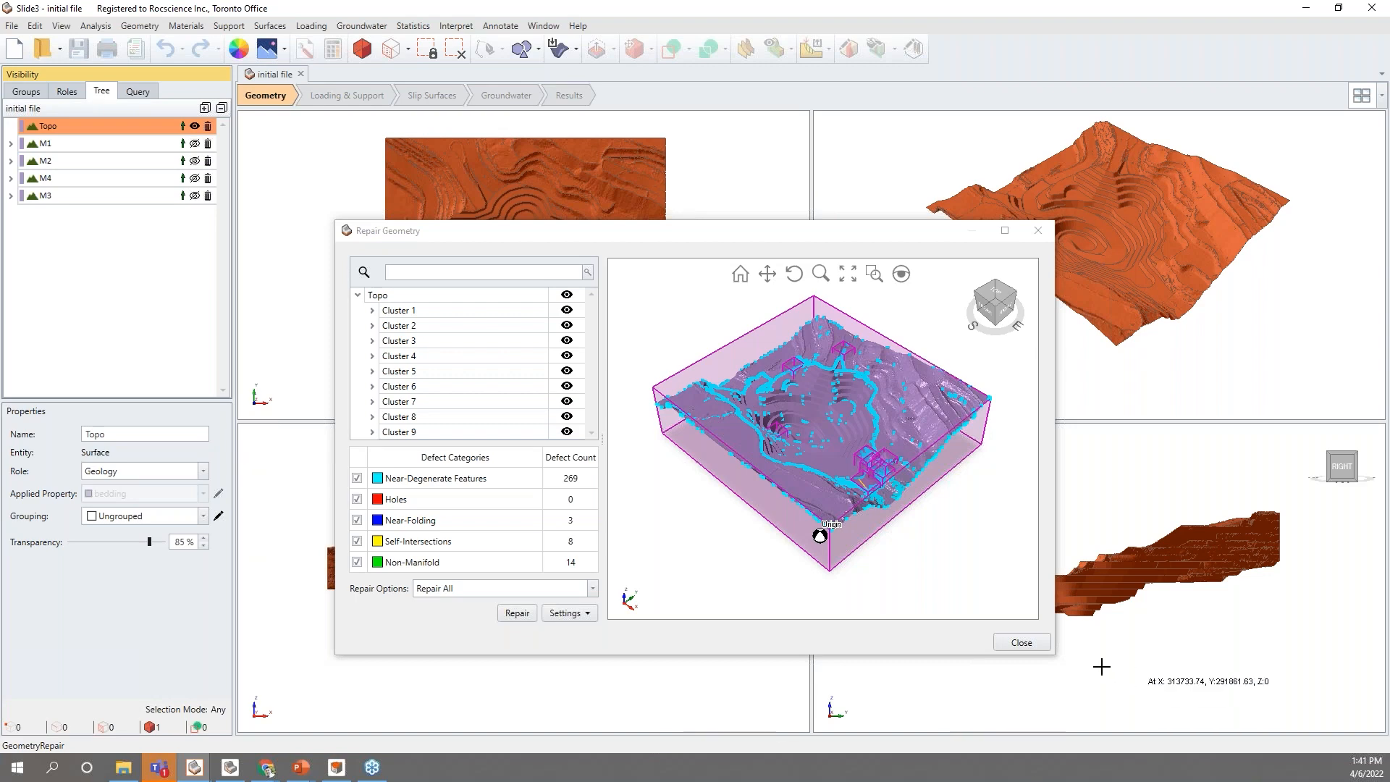
click(1026, 646)
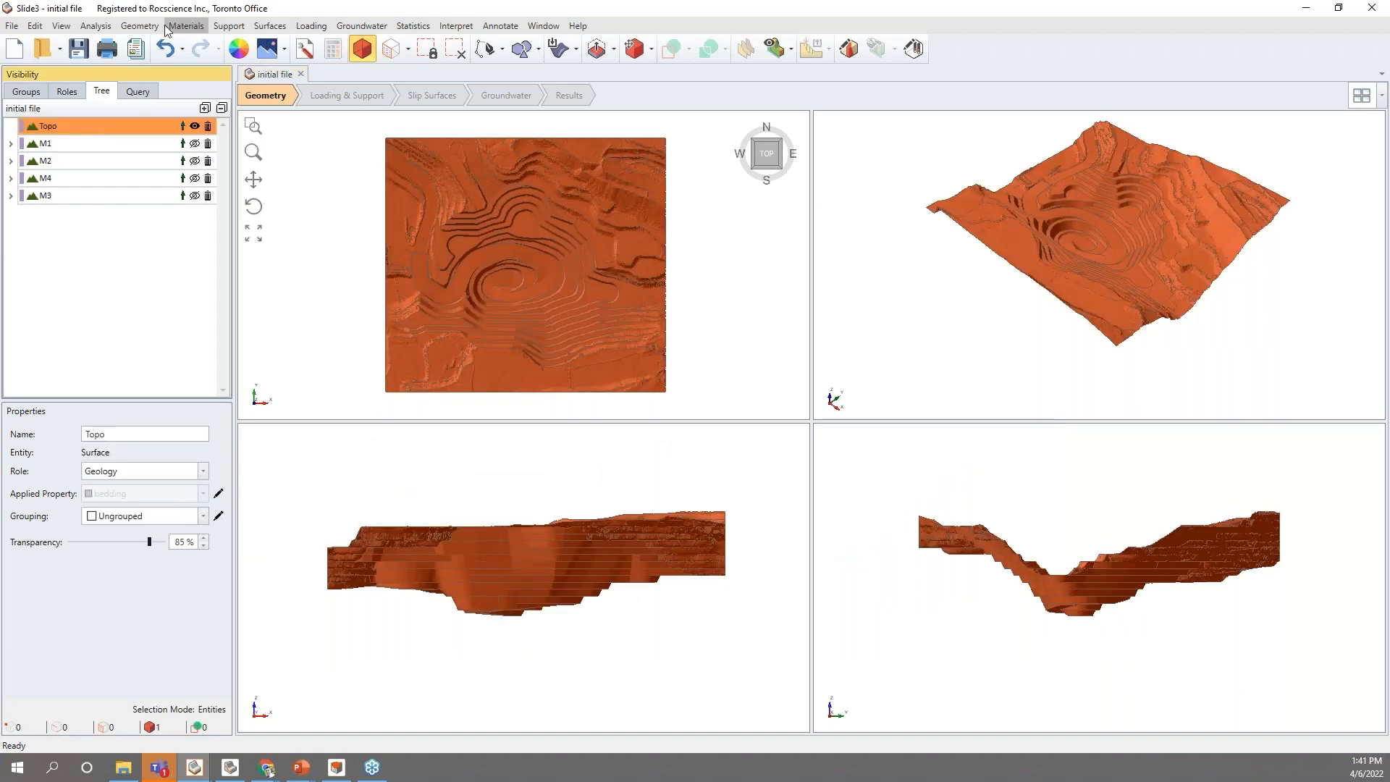
click(140, 26)
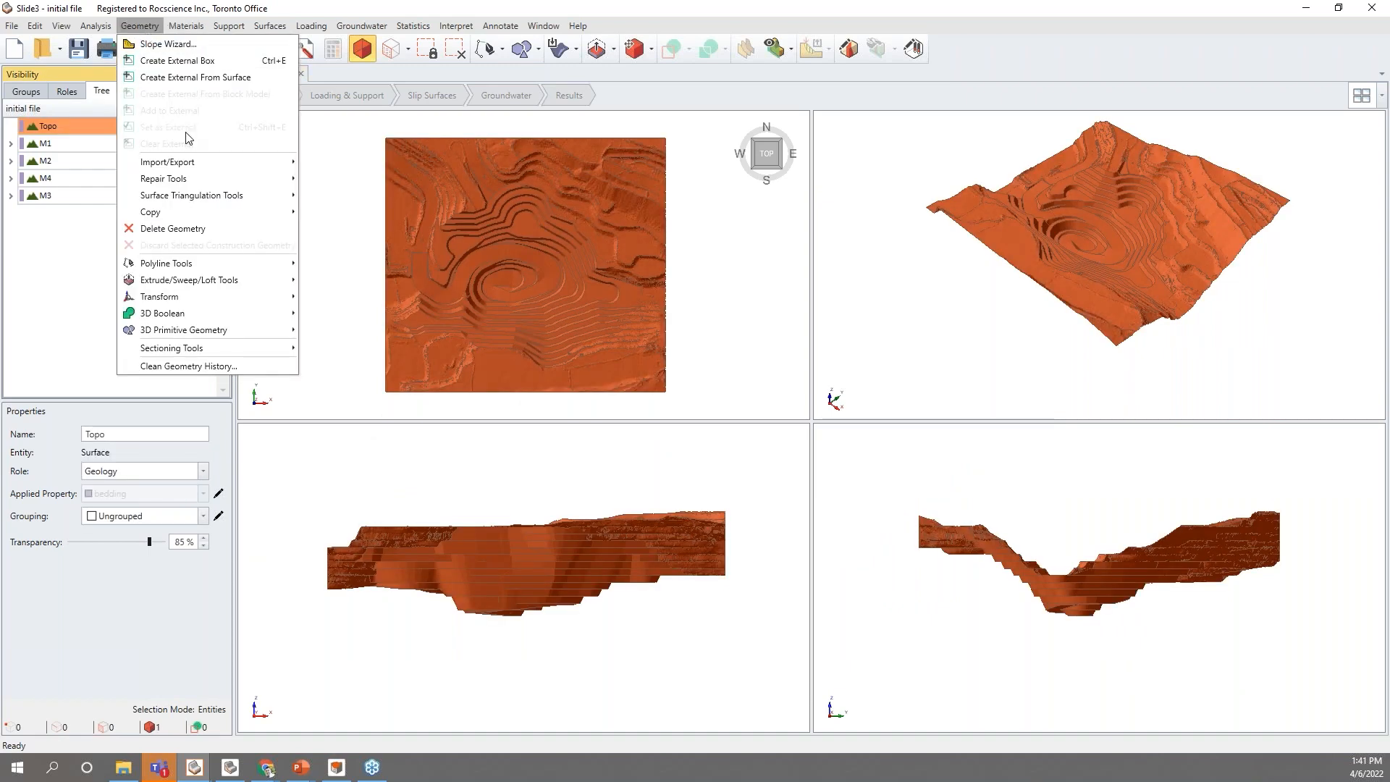
mouse_move(197, 179)
click(335, 180)
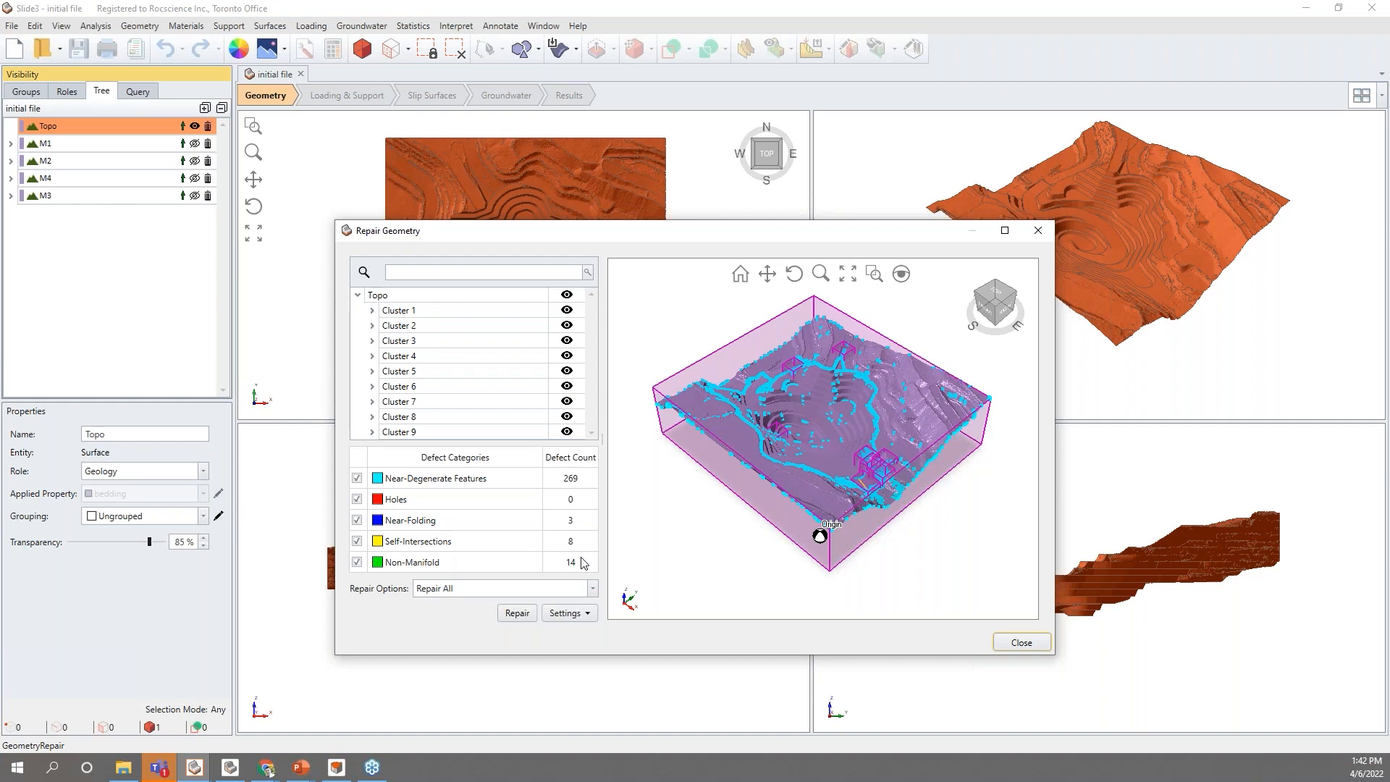
click(1022, 642)
Split the Topo surface into separate surfaces with Ungroup Non-Manifold.
click(161, 32)
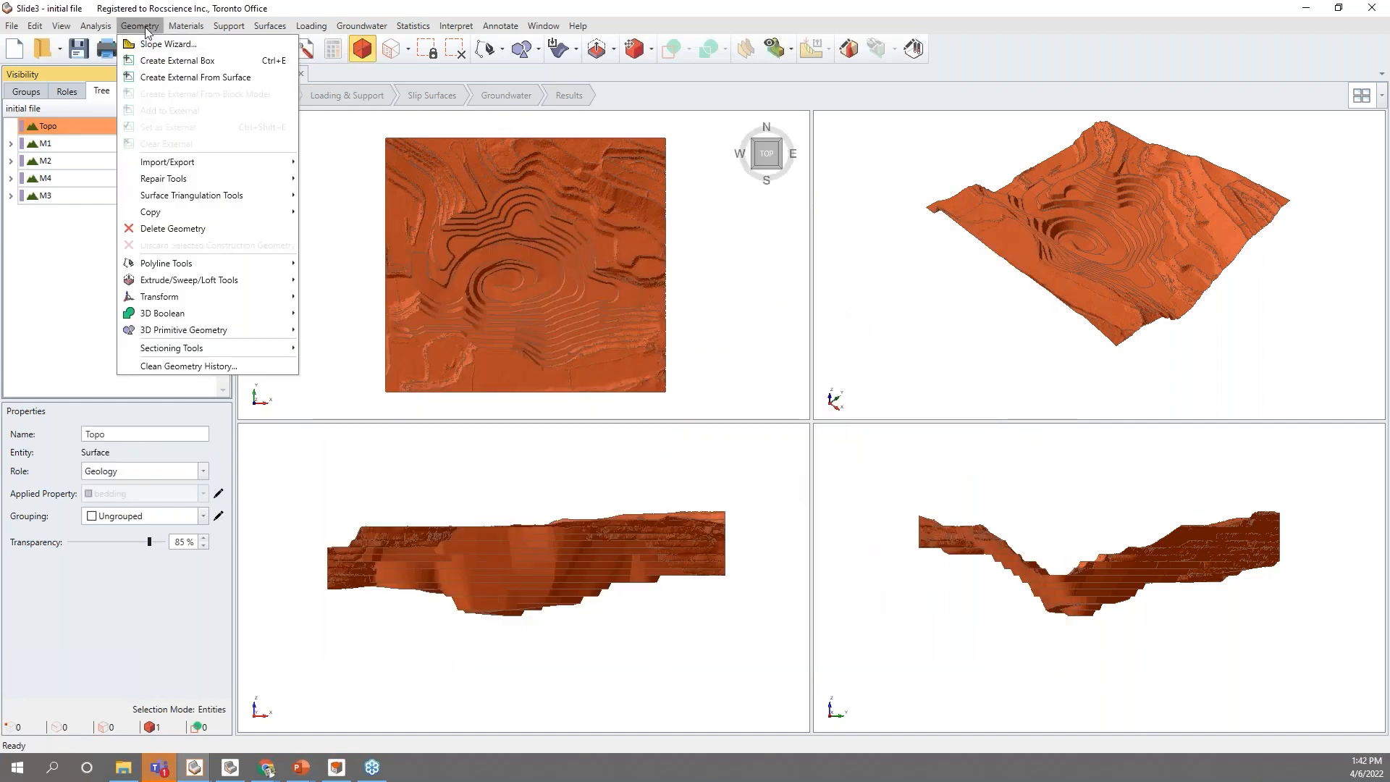
mouse_move(299, 202)
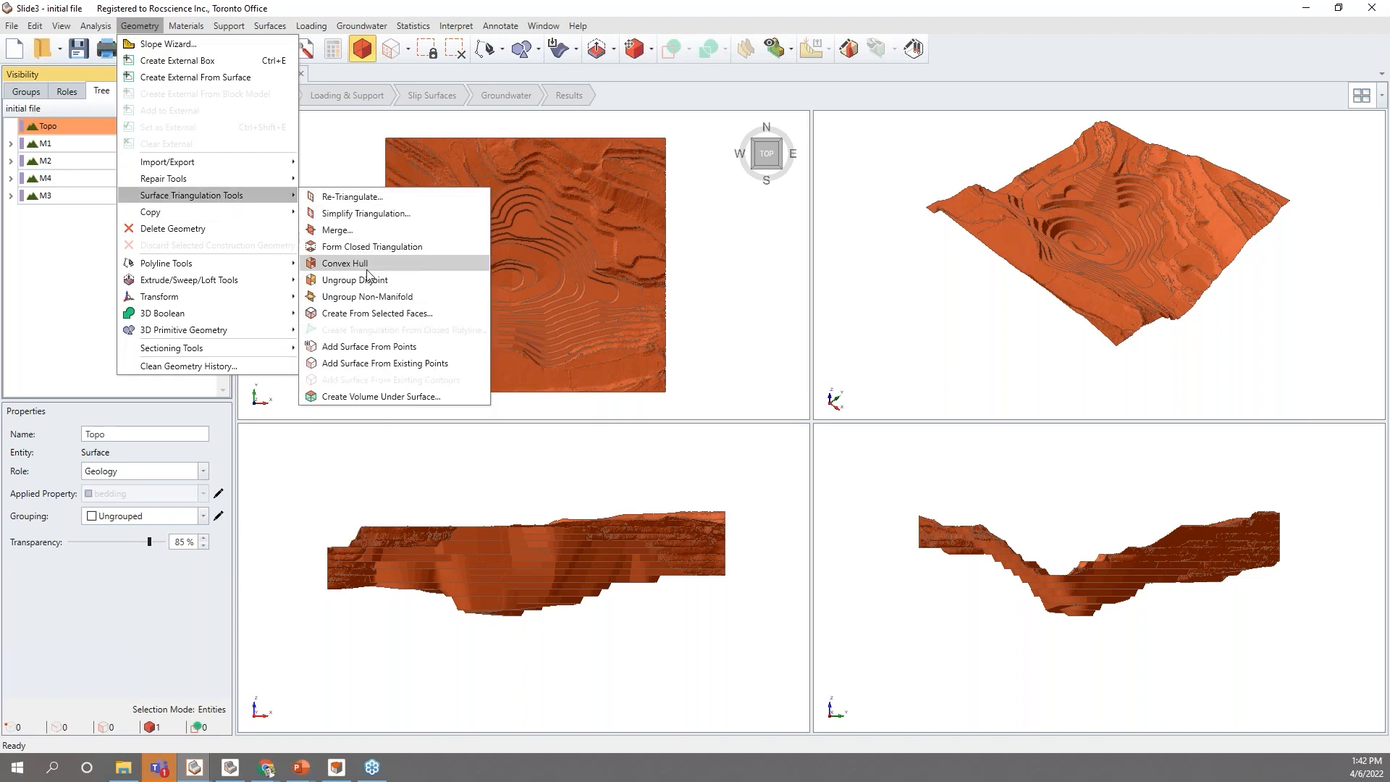
click(395, 298)
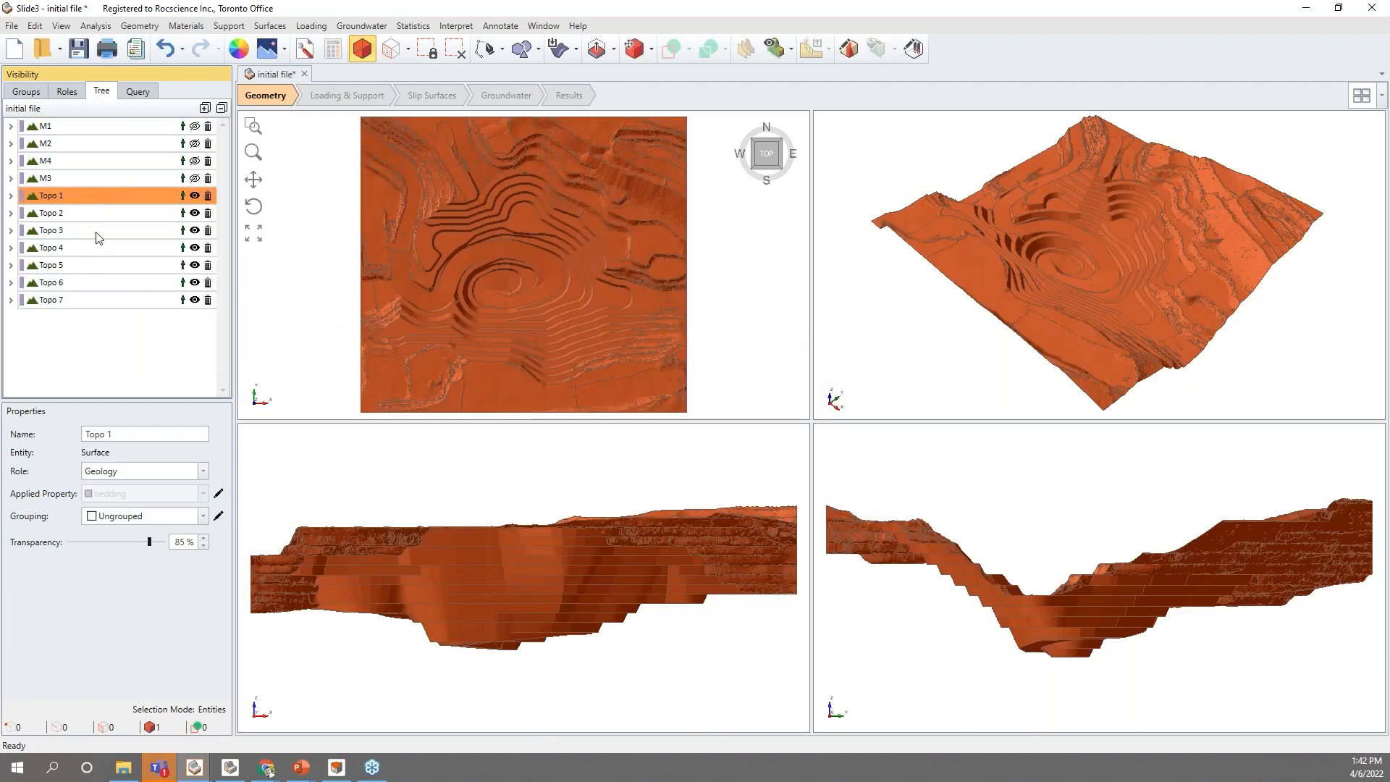
Change the role of surfaces Topo 2 through Topo 7 to Construction and discard them.
click(93, 213)
shift+click(100, 300)
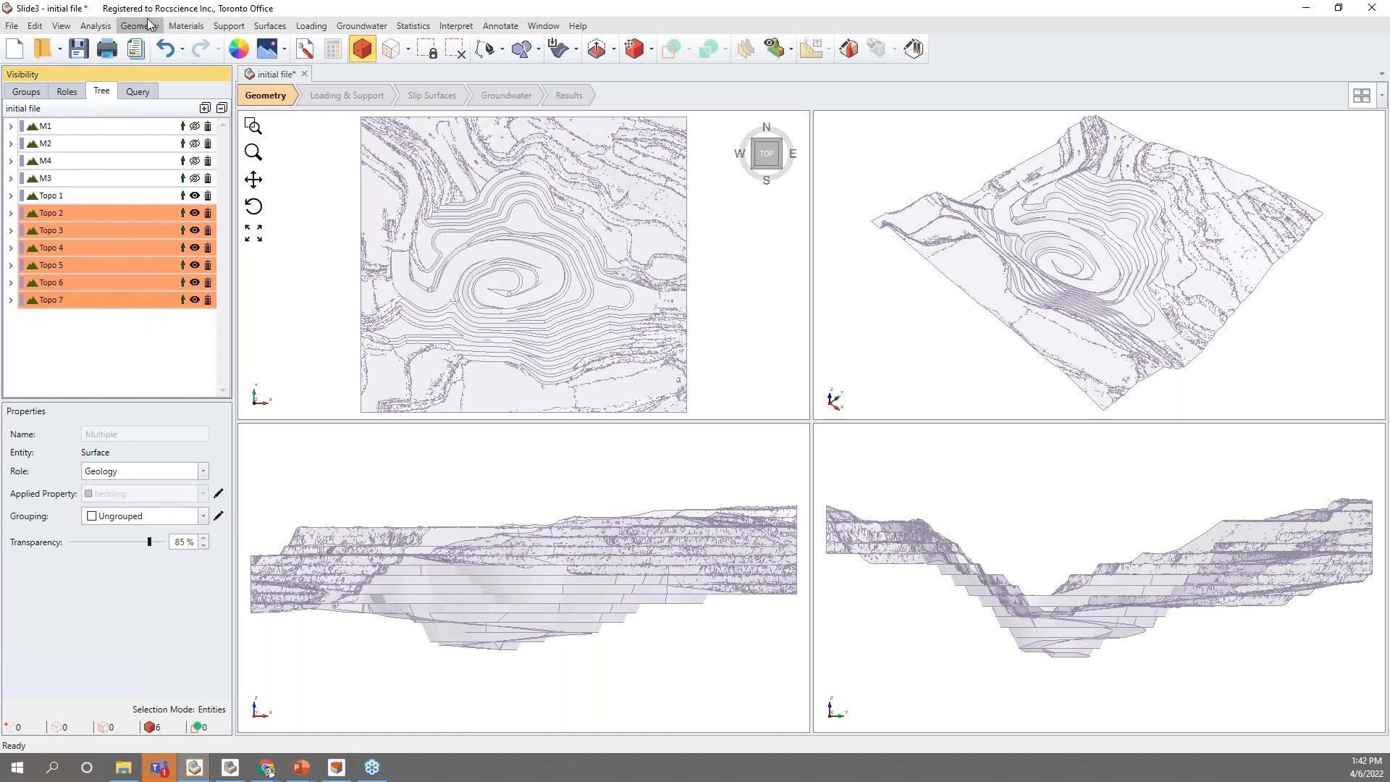
click(142, 477)
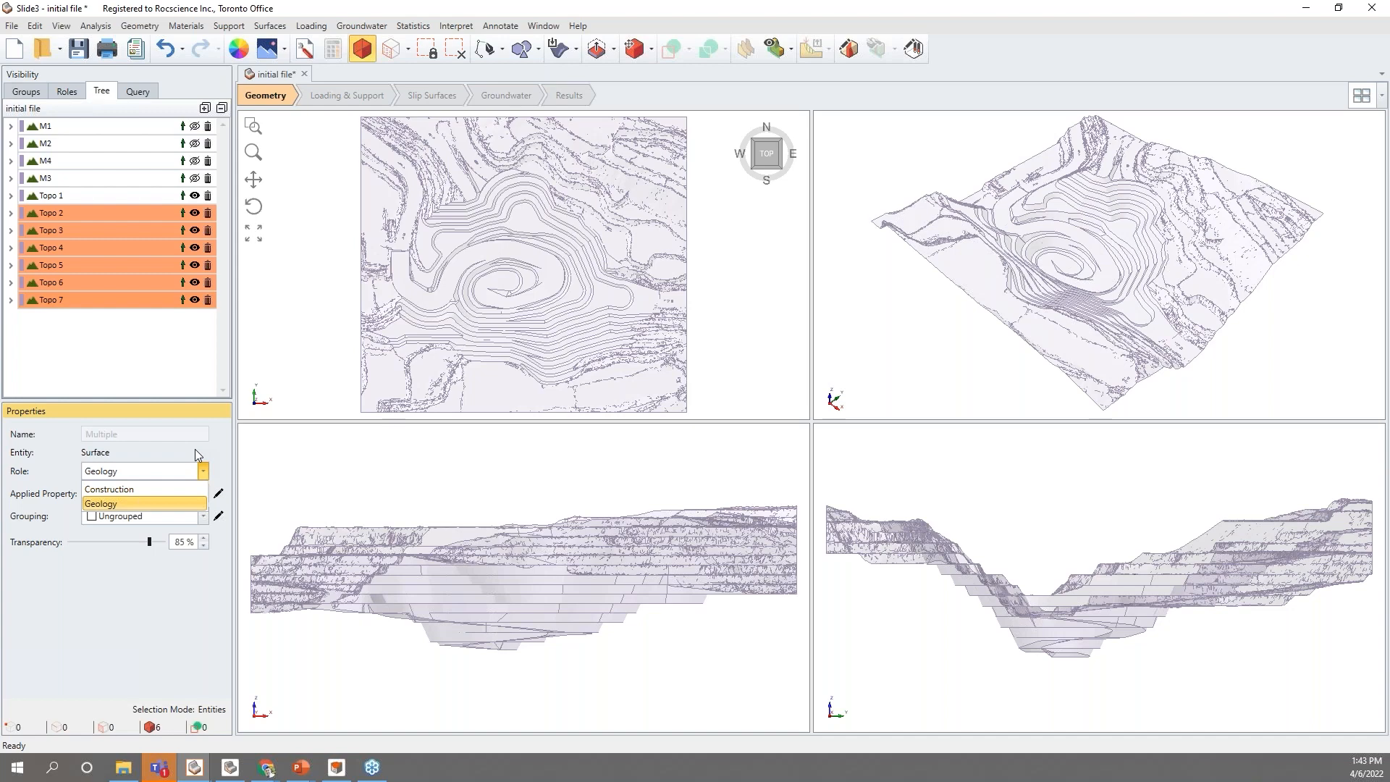
click(108, 489)
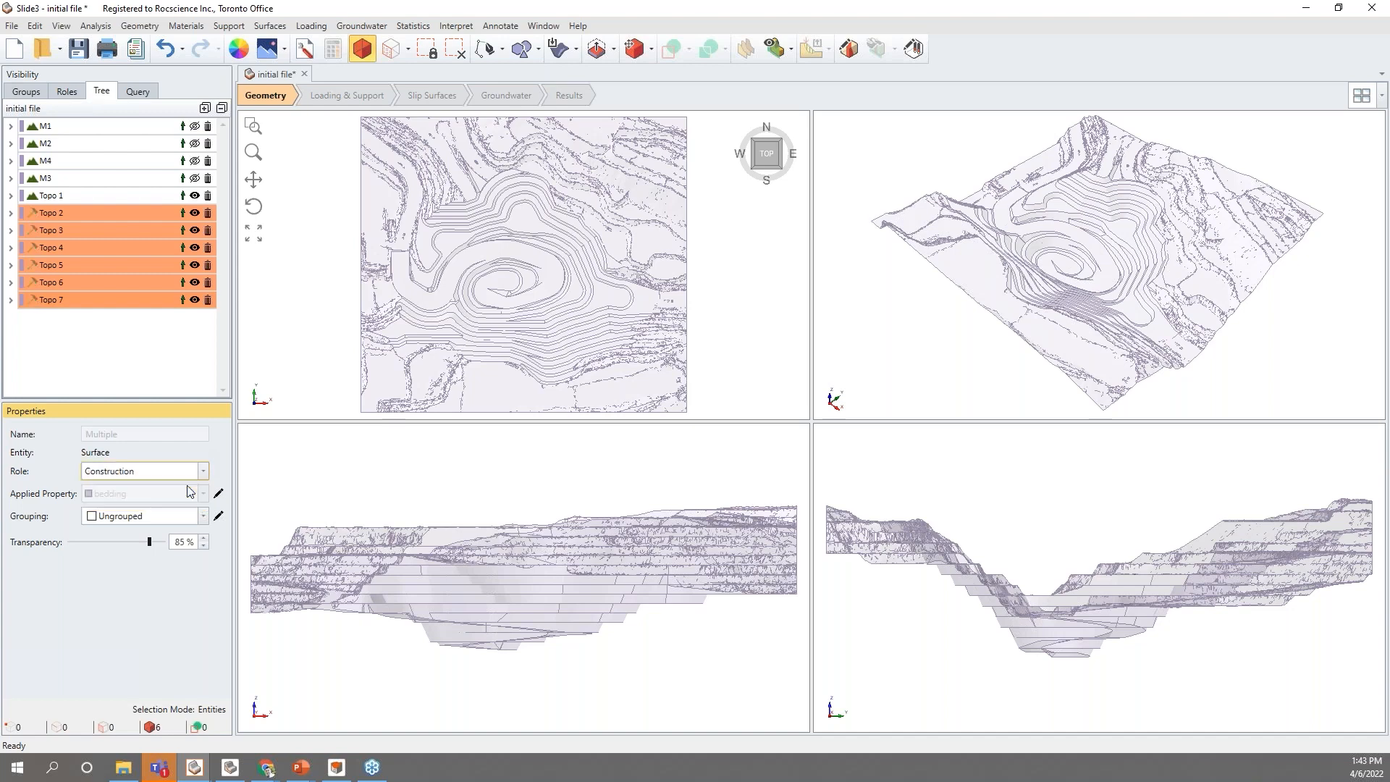
click(139, 26)
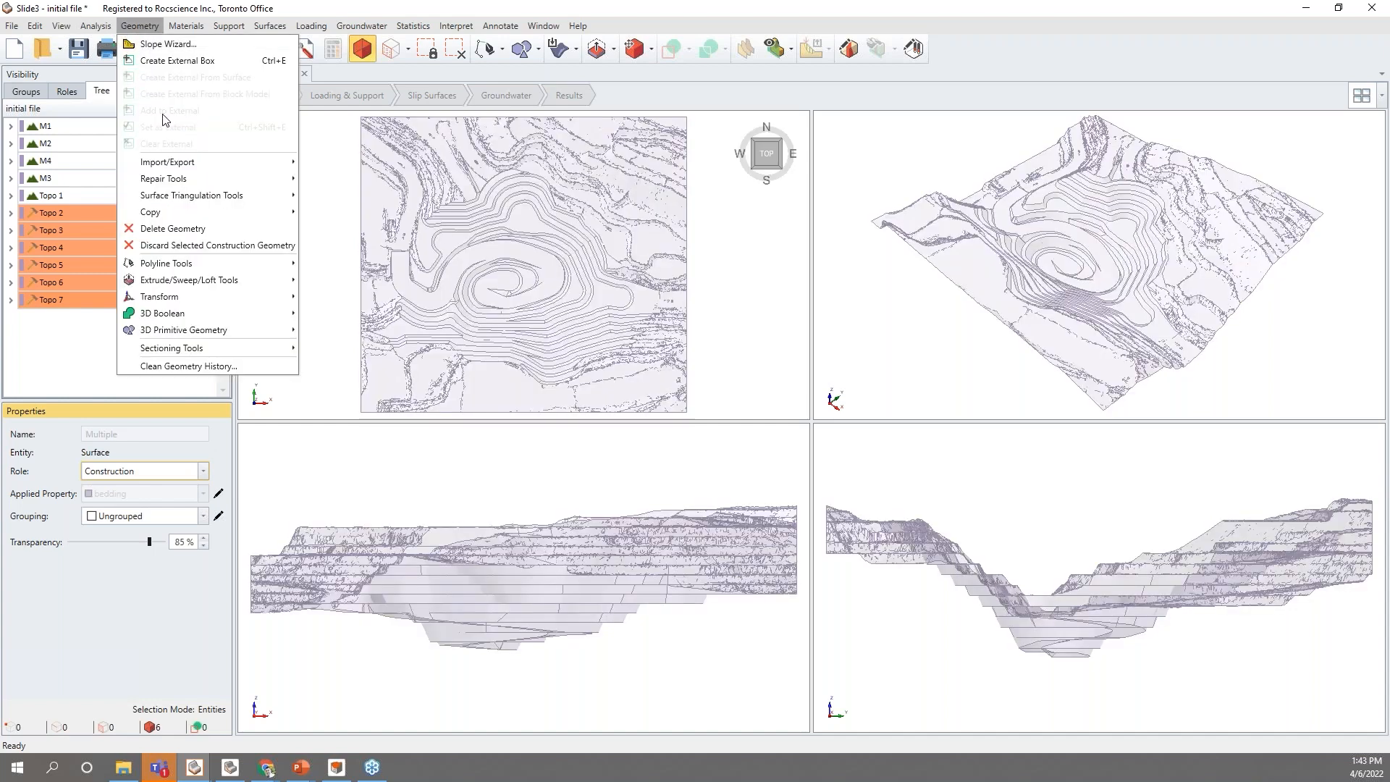
click(183, 247)
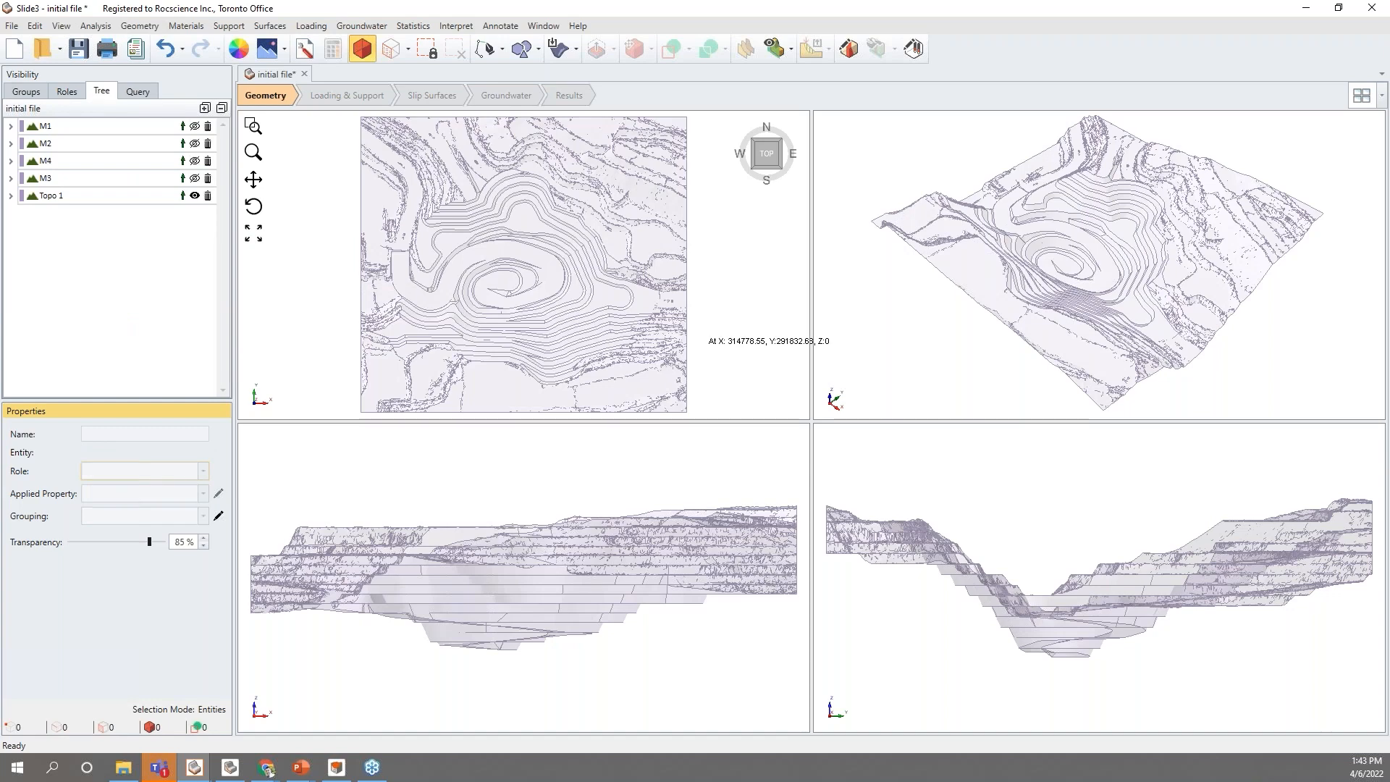
Repair the Topo 1 surface with the Repair All option, inspect the repaired mesh, and close the repair tool.
click(140, 197)
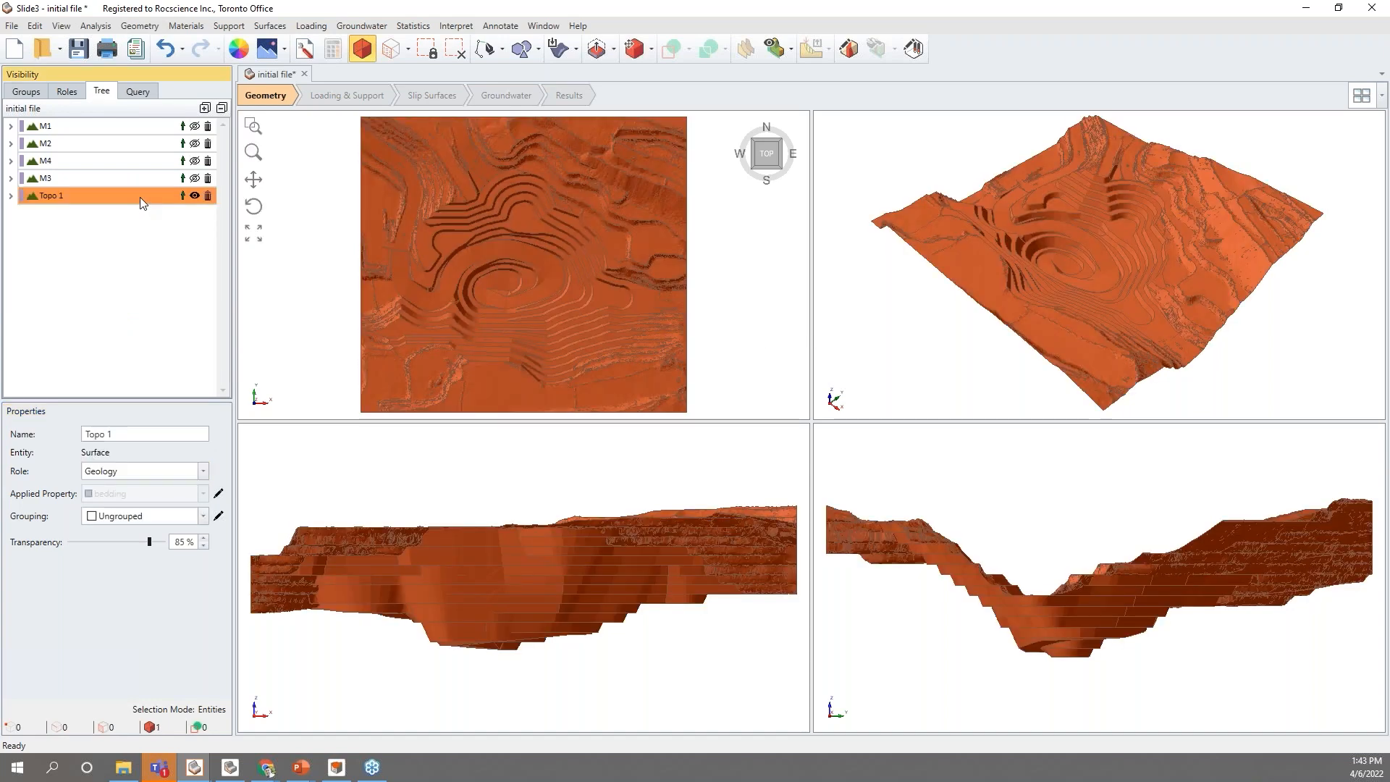
click(139, 25)
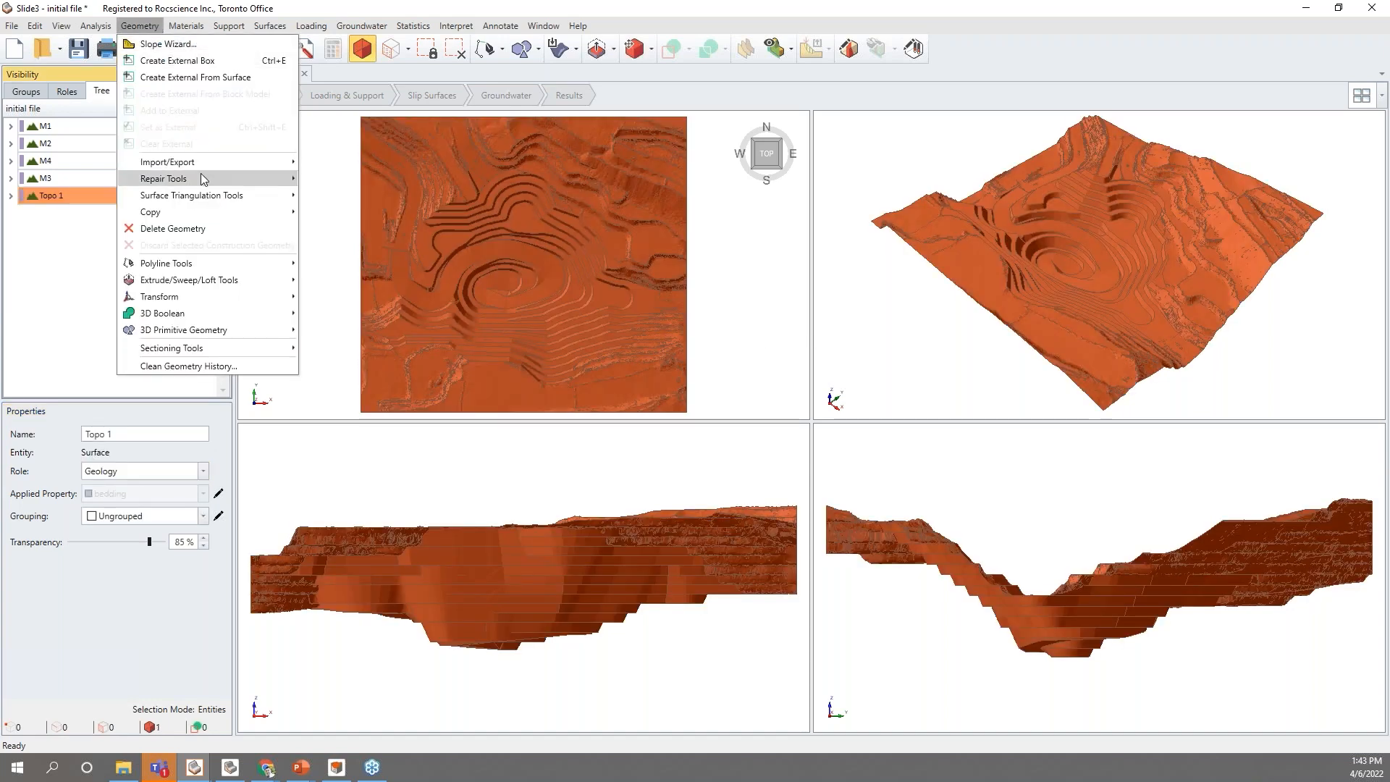
mouse_move(201, 179)
click(337, 178)
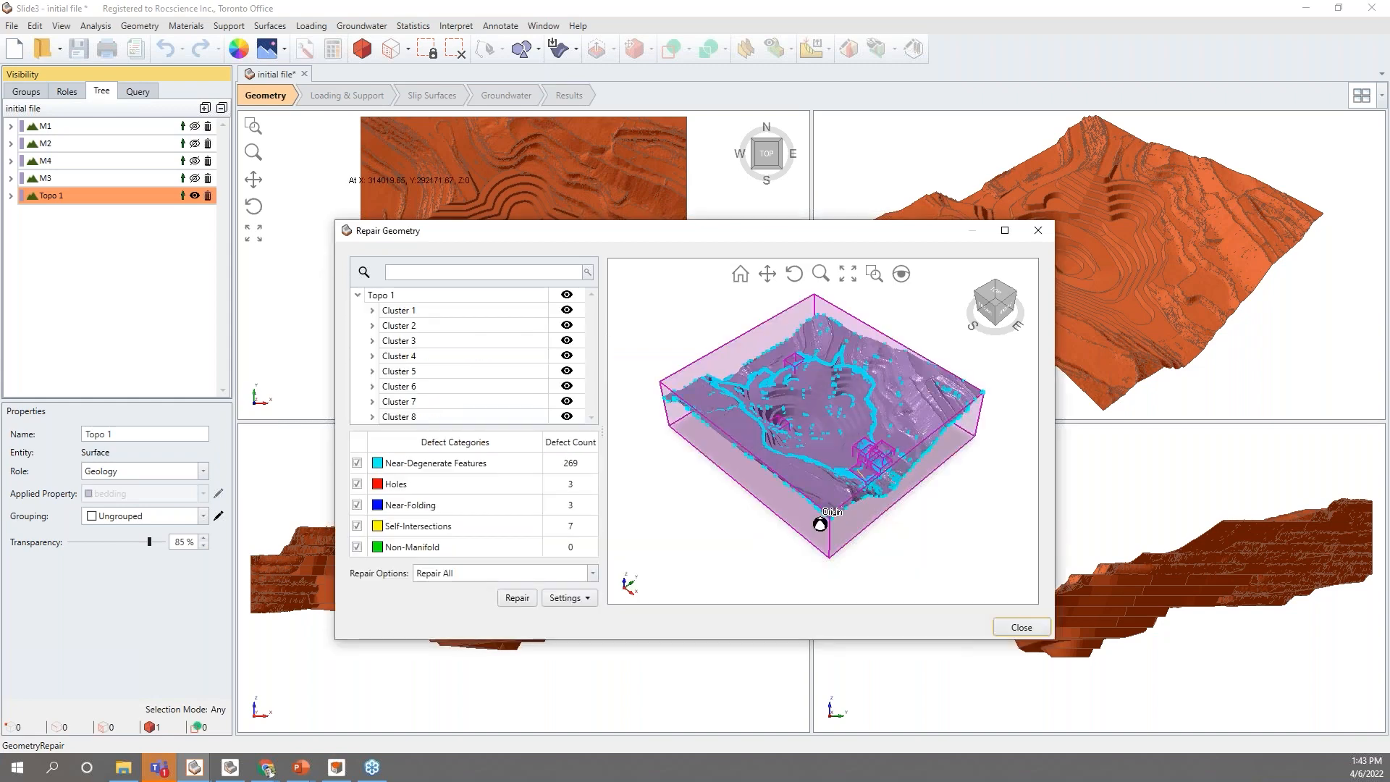
click(318, 305)
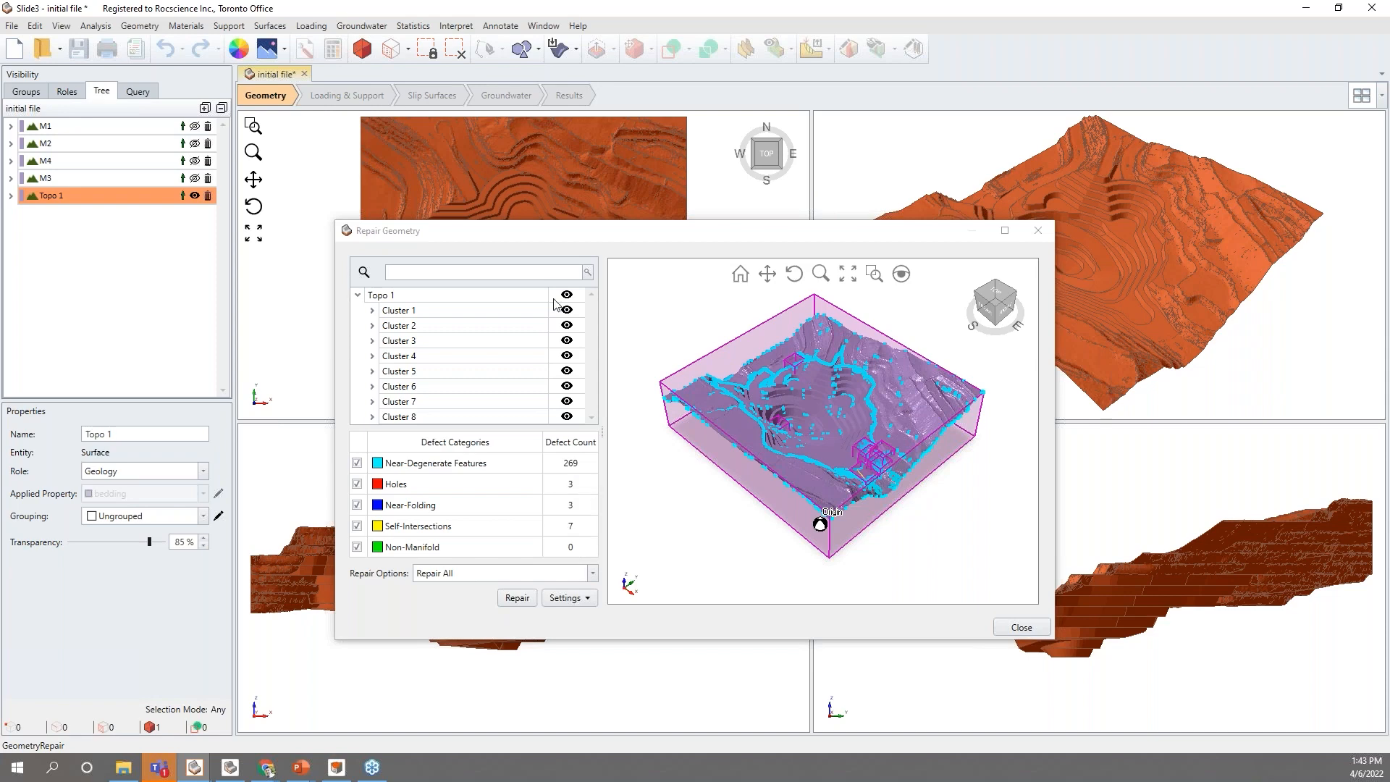
click(514, 598)
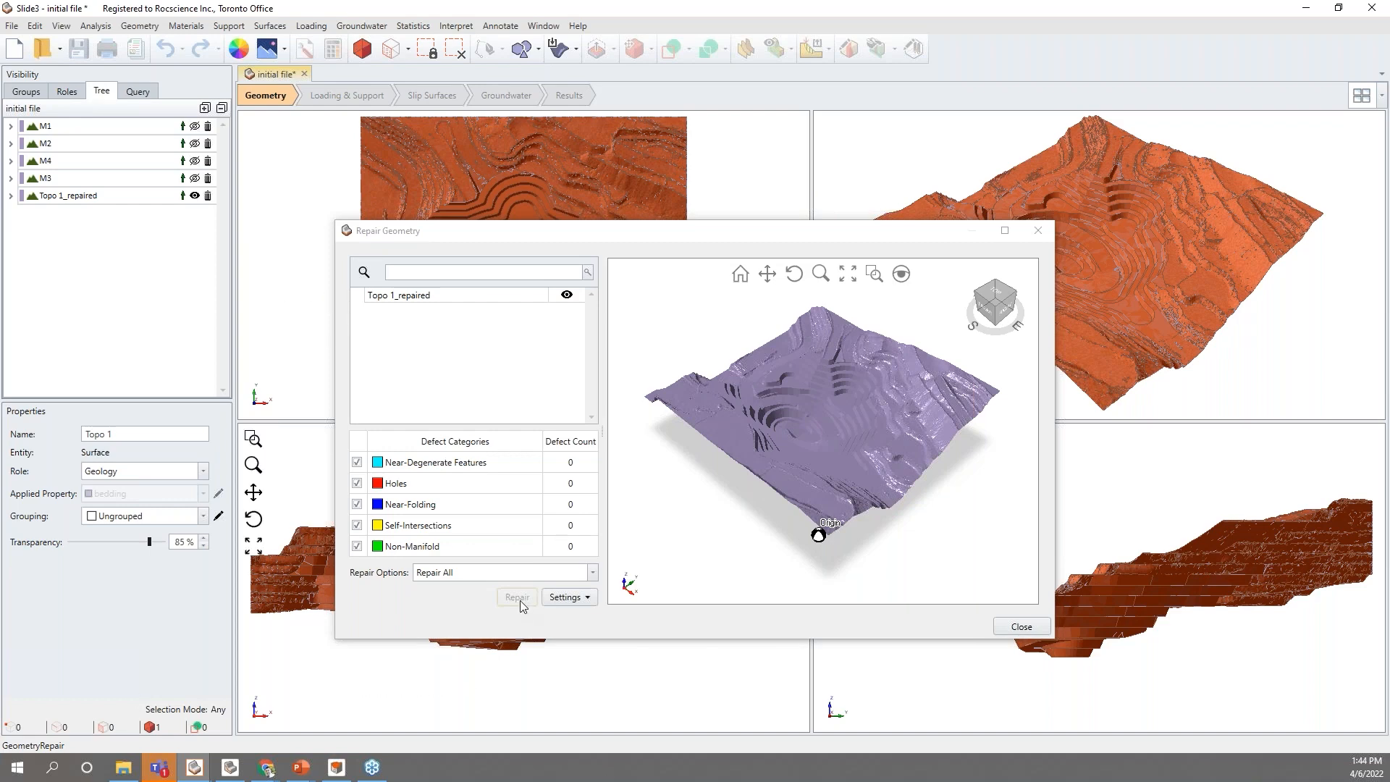
middle_drag(831, 416, 805, 441)
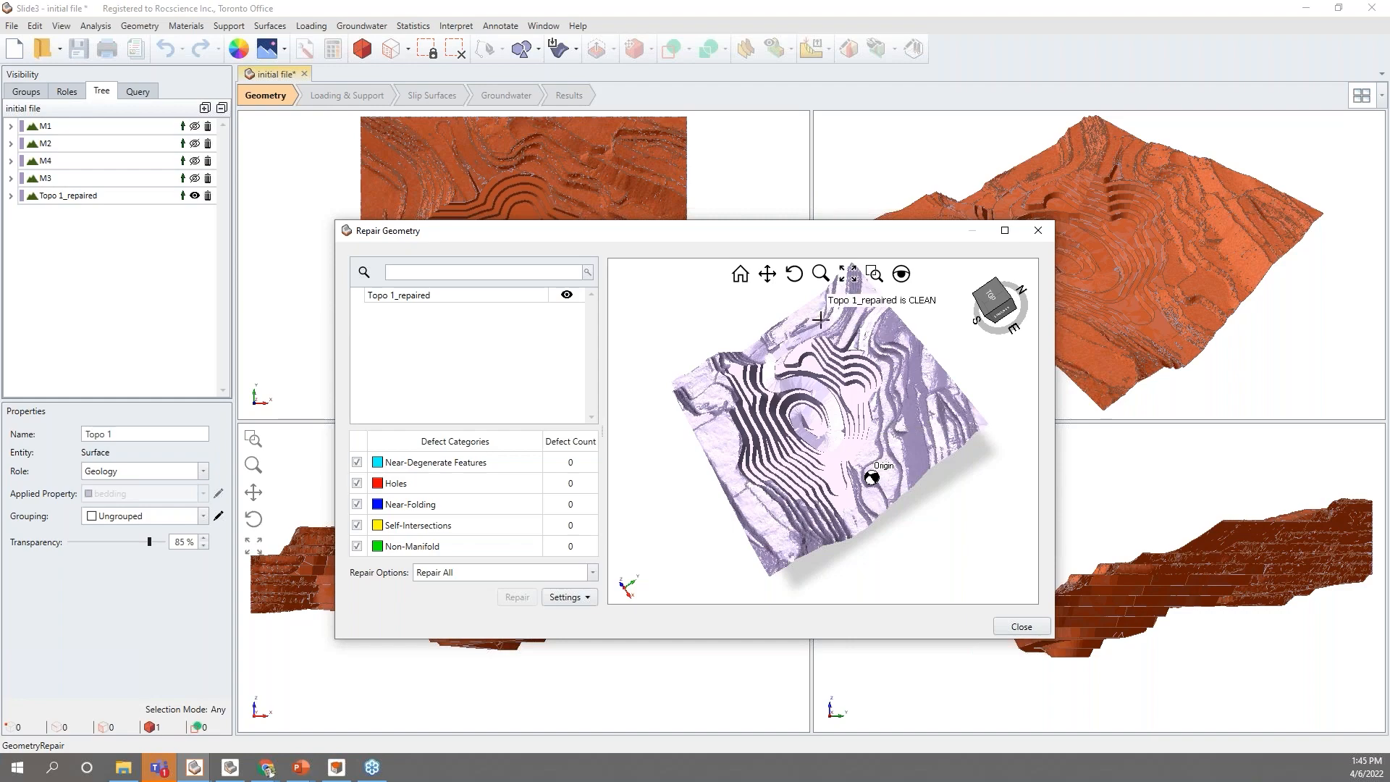
drag(921, 487, 983, 557)
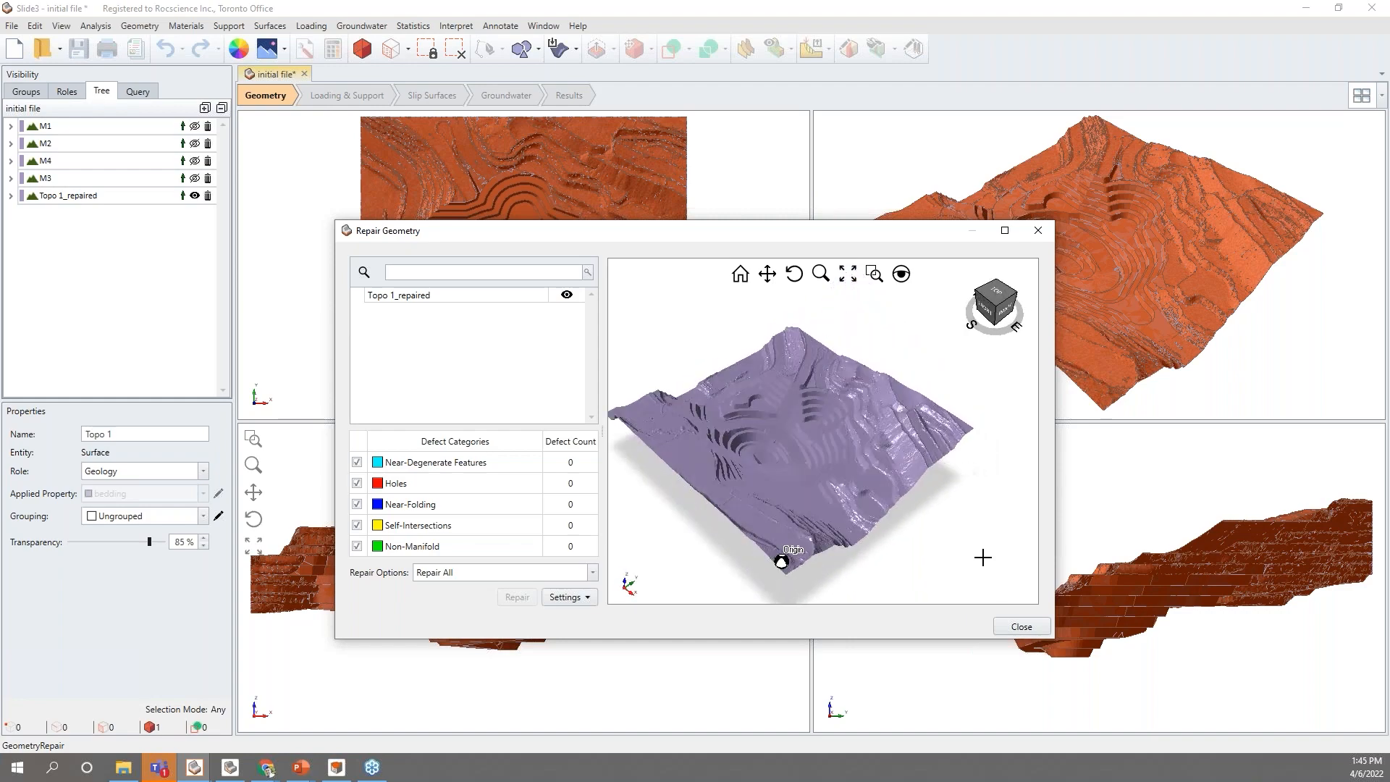
click(1022, 626)
Expand the repaired topography's geometry history, view the Topo and Topo 1 source surfaces, and collapse it again.
click(111, 197)
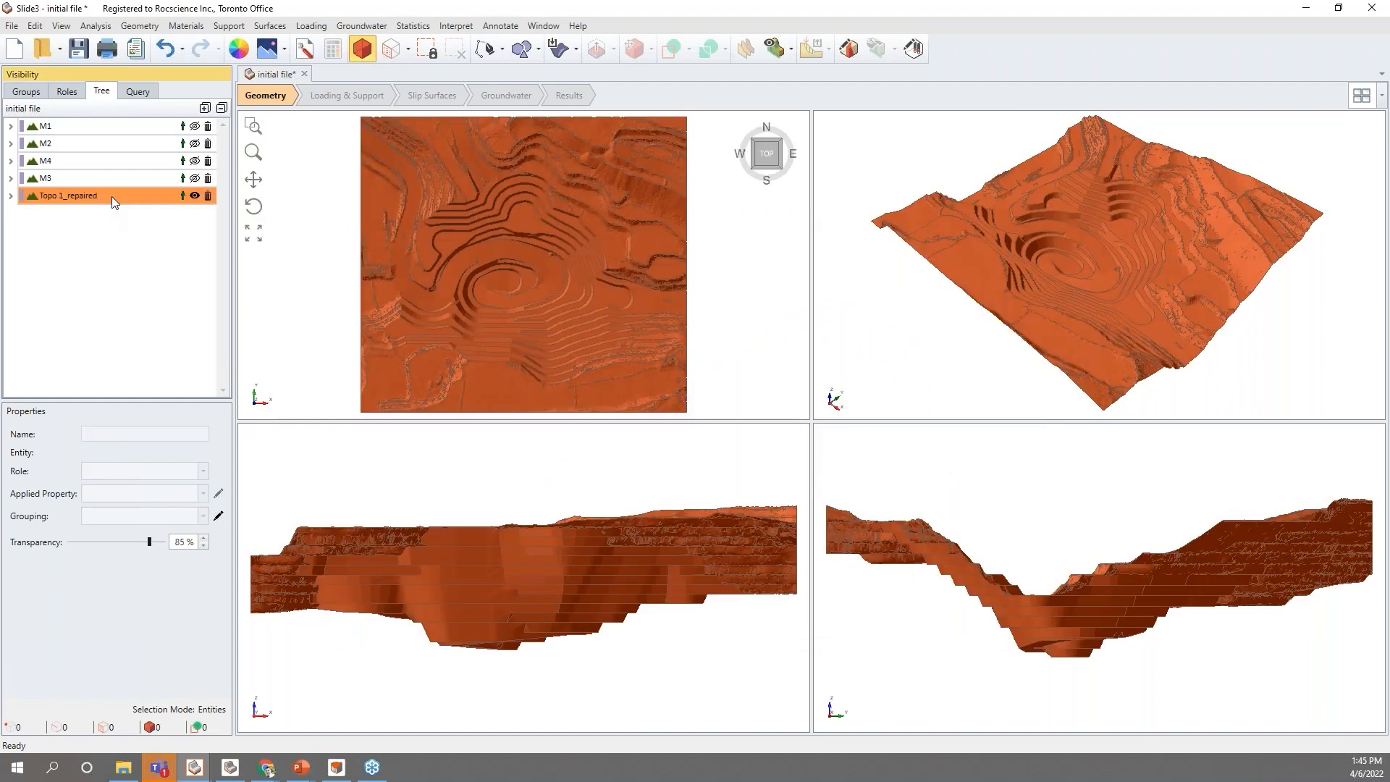
click(11, 196)
click(26, 213)
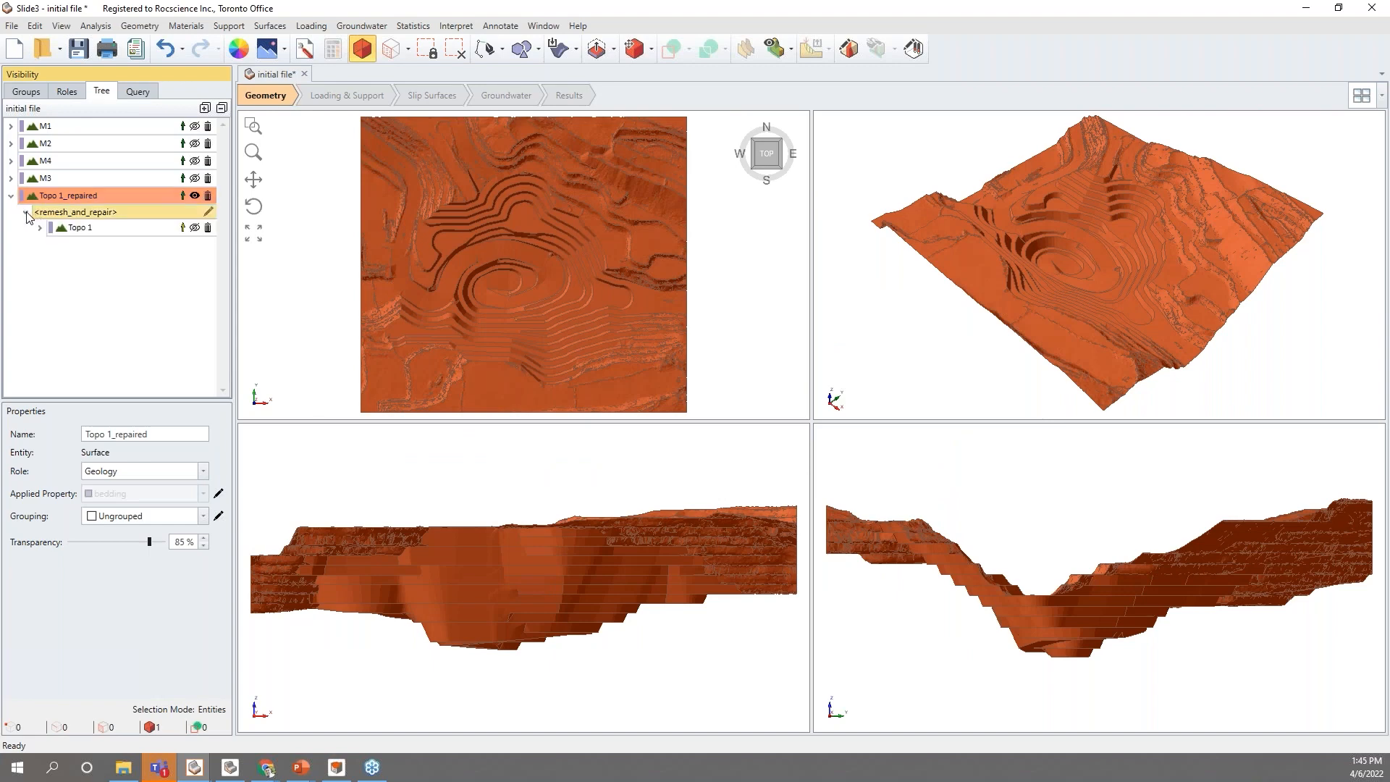
click(40, 228)
click(55, 244)
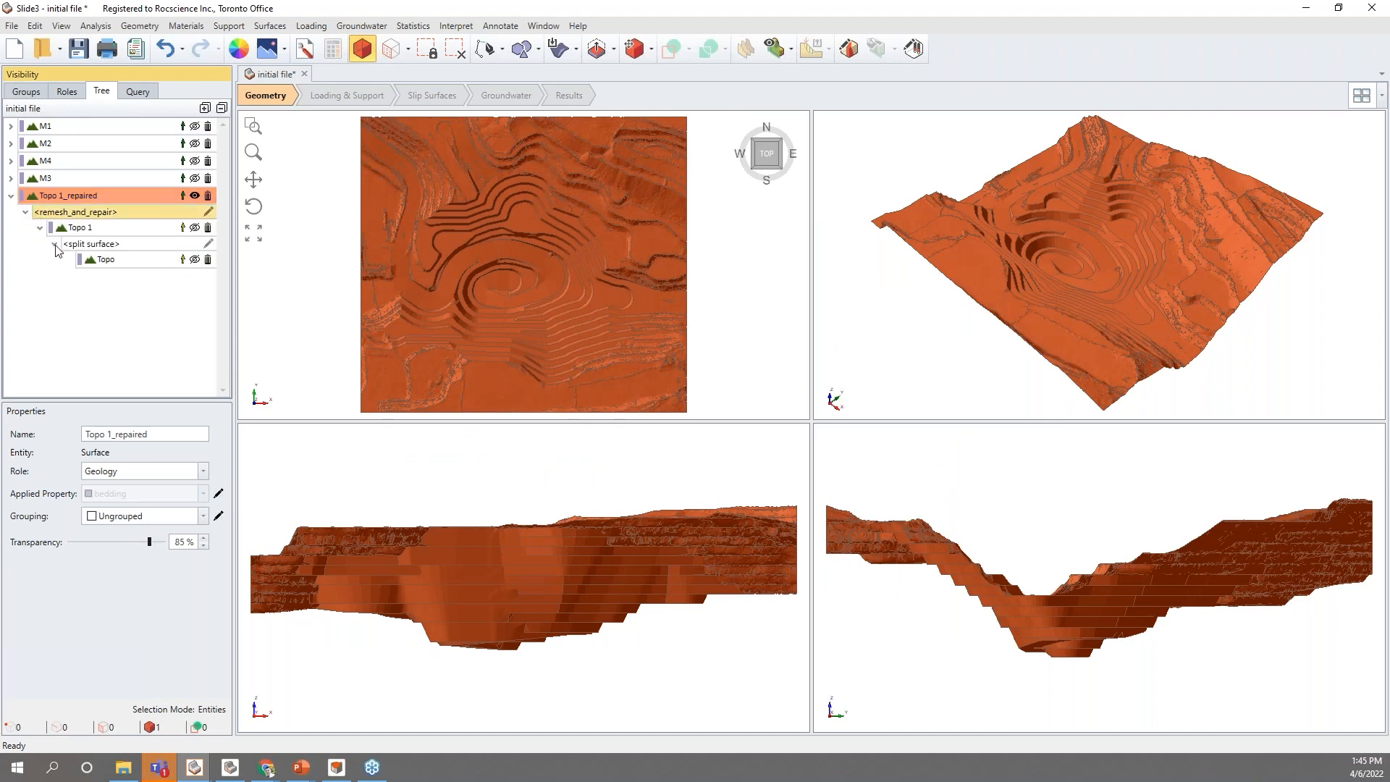
click(118, 265)
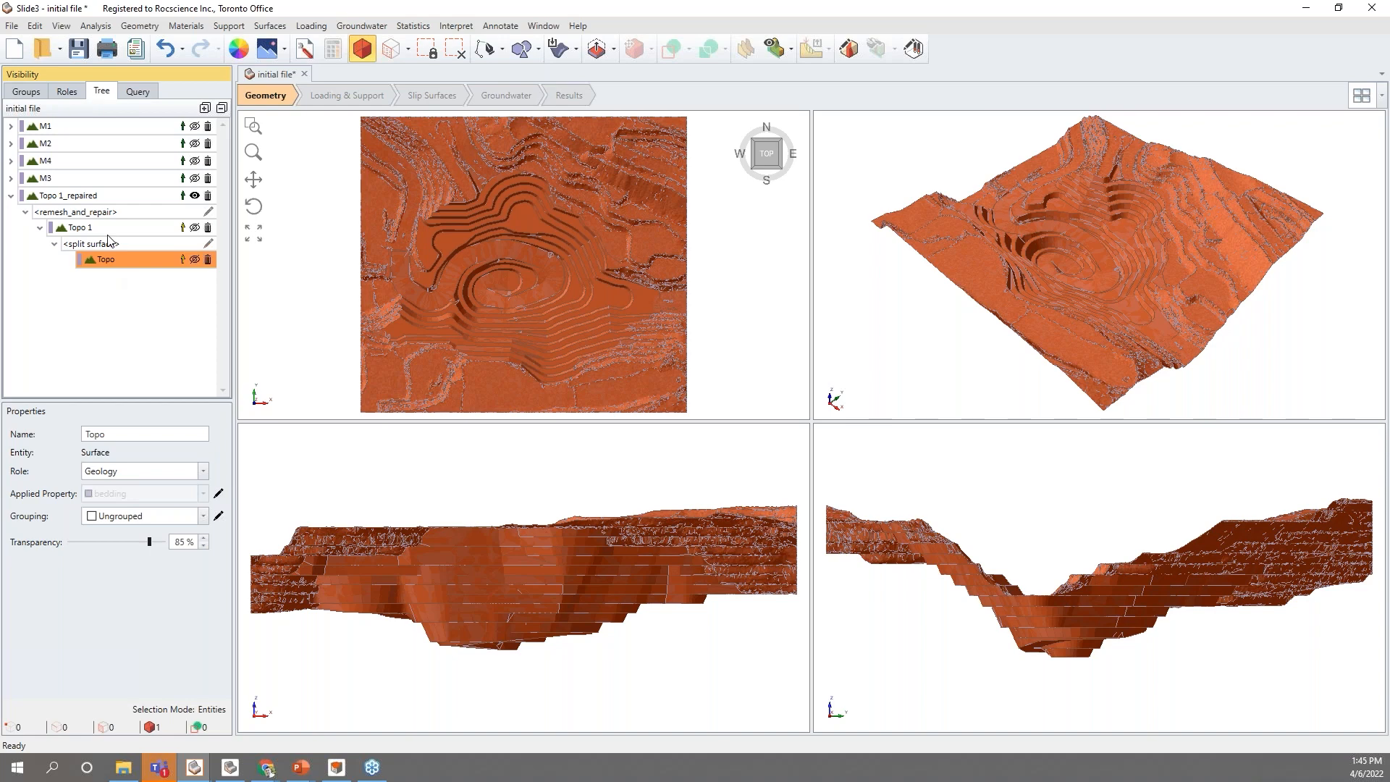
click(109, 231)
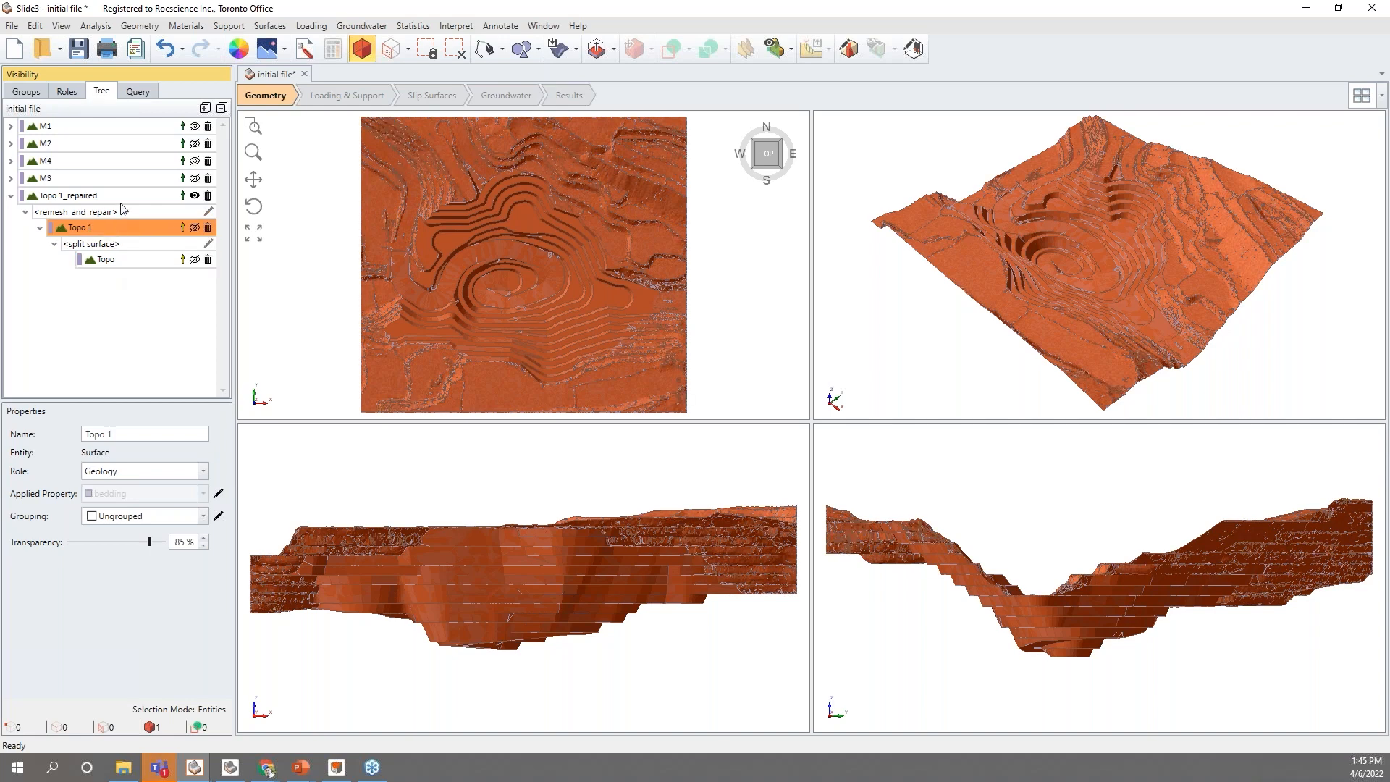
click(122, 197)
click(11, 197)
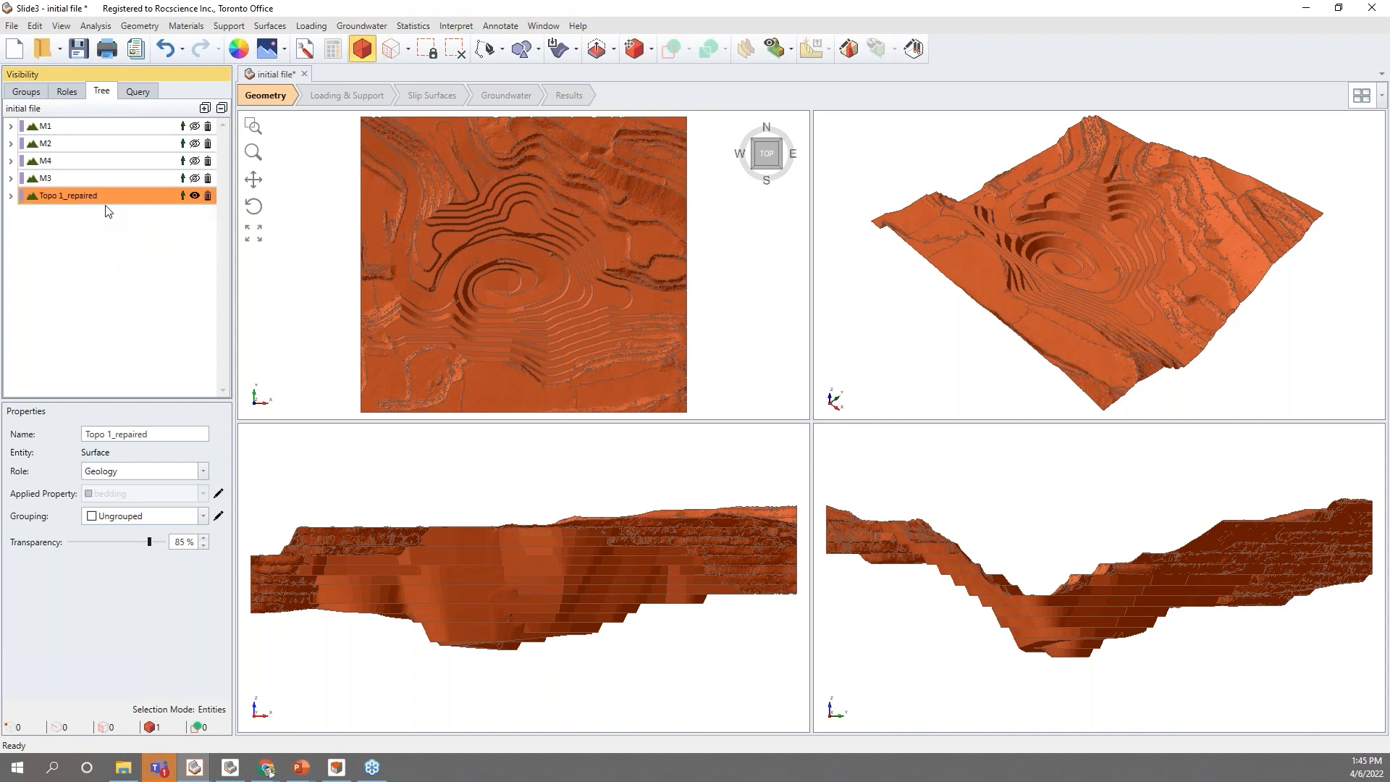
Create the external volume from the repaired topography surface with a depth from surface of 160.
click(138, 26)
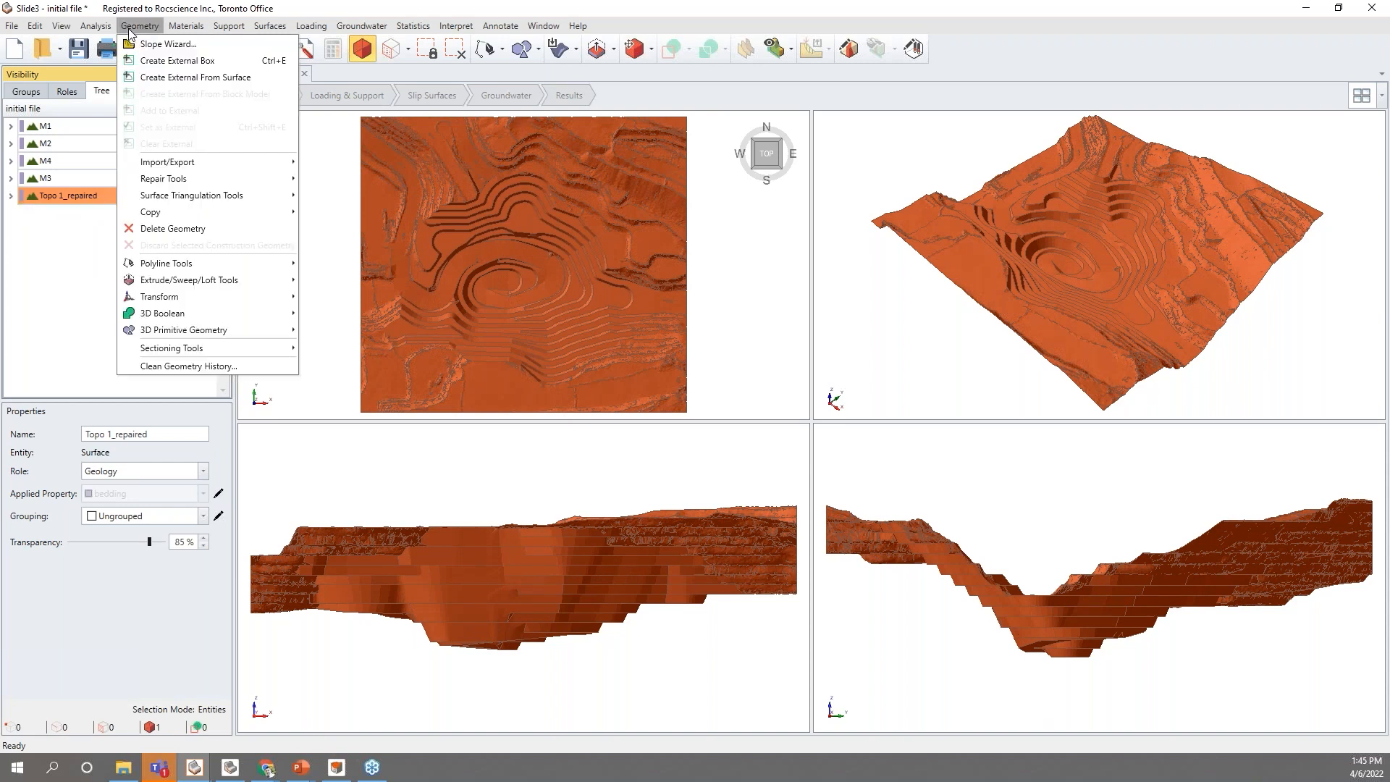
mouse_move(161, 79)
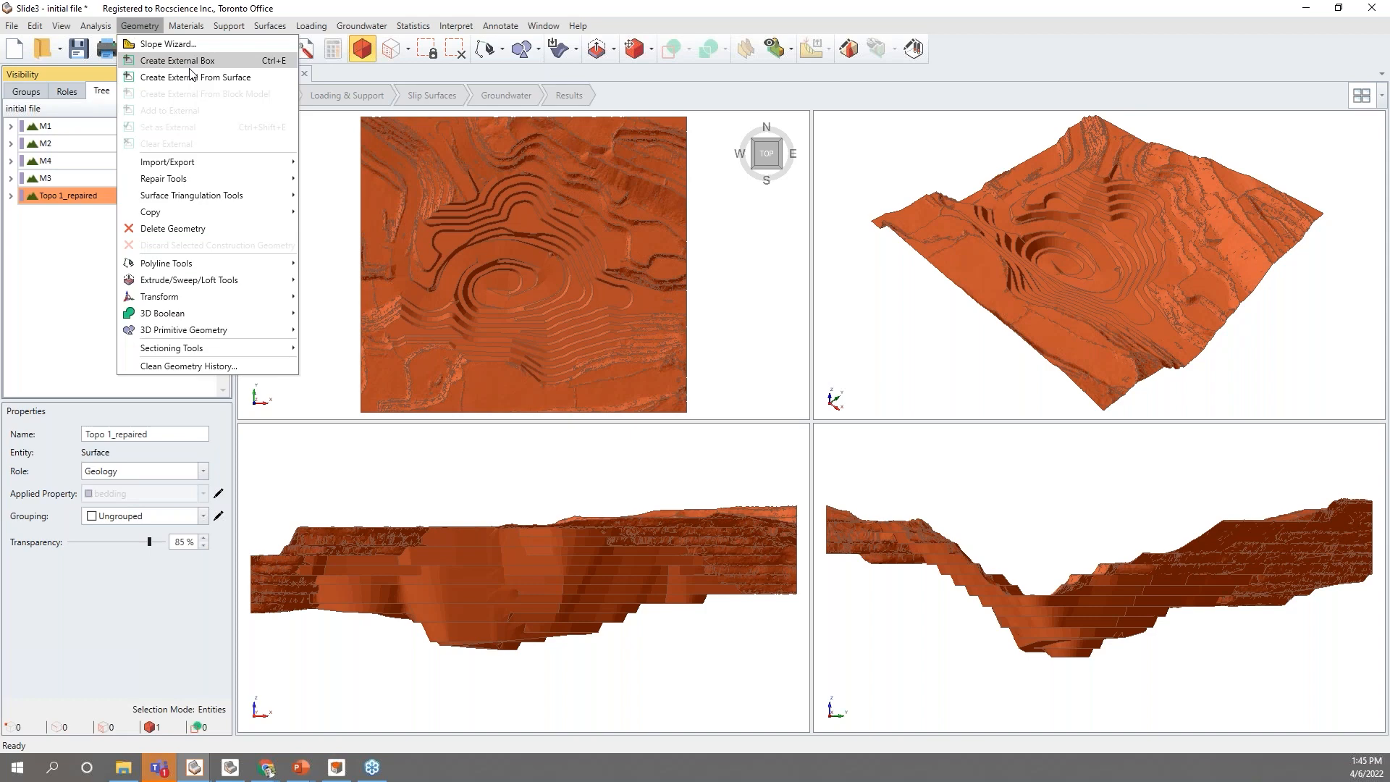
mouse_move(214, 87)
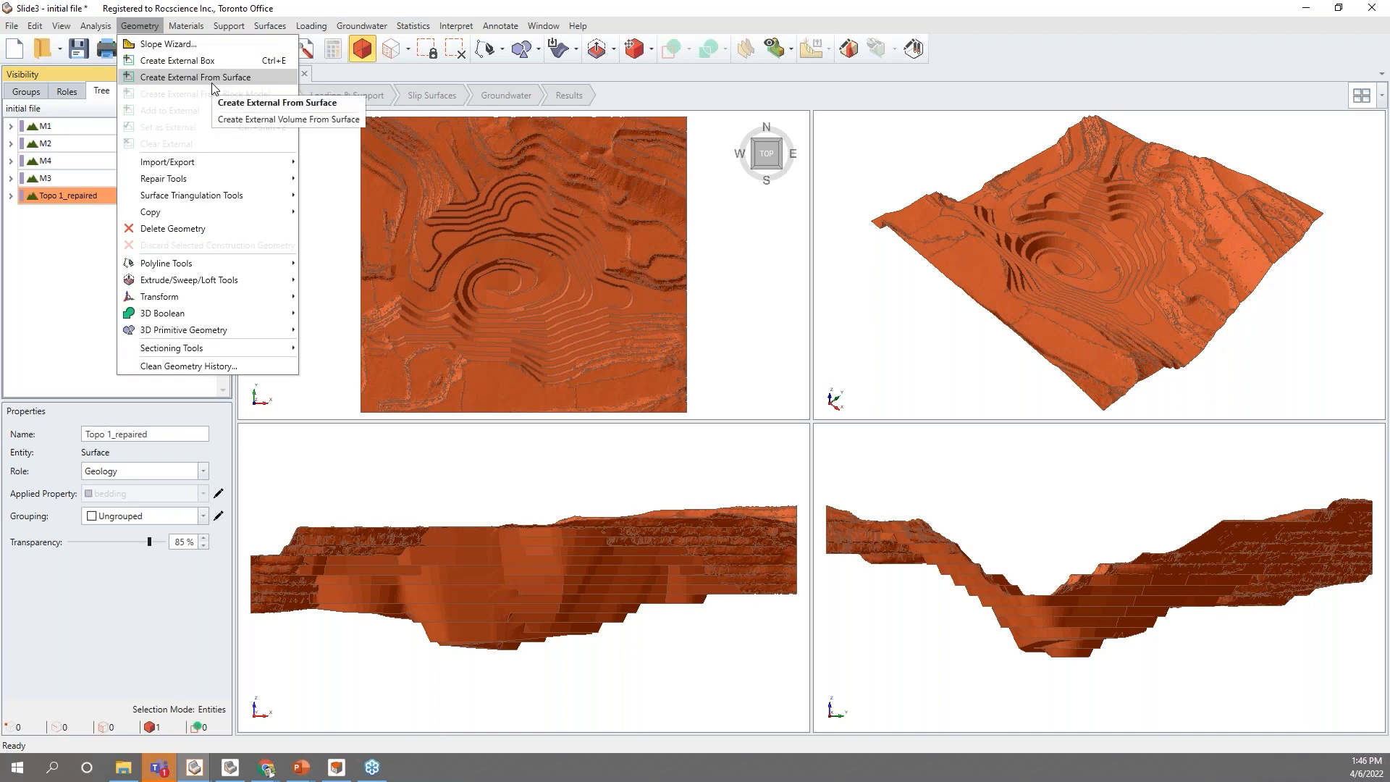
click(277, 102)
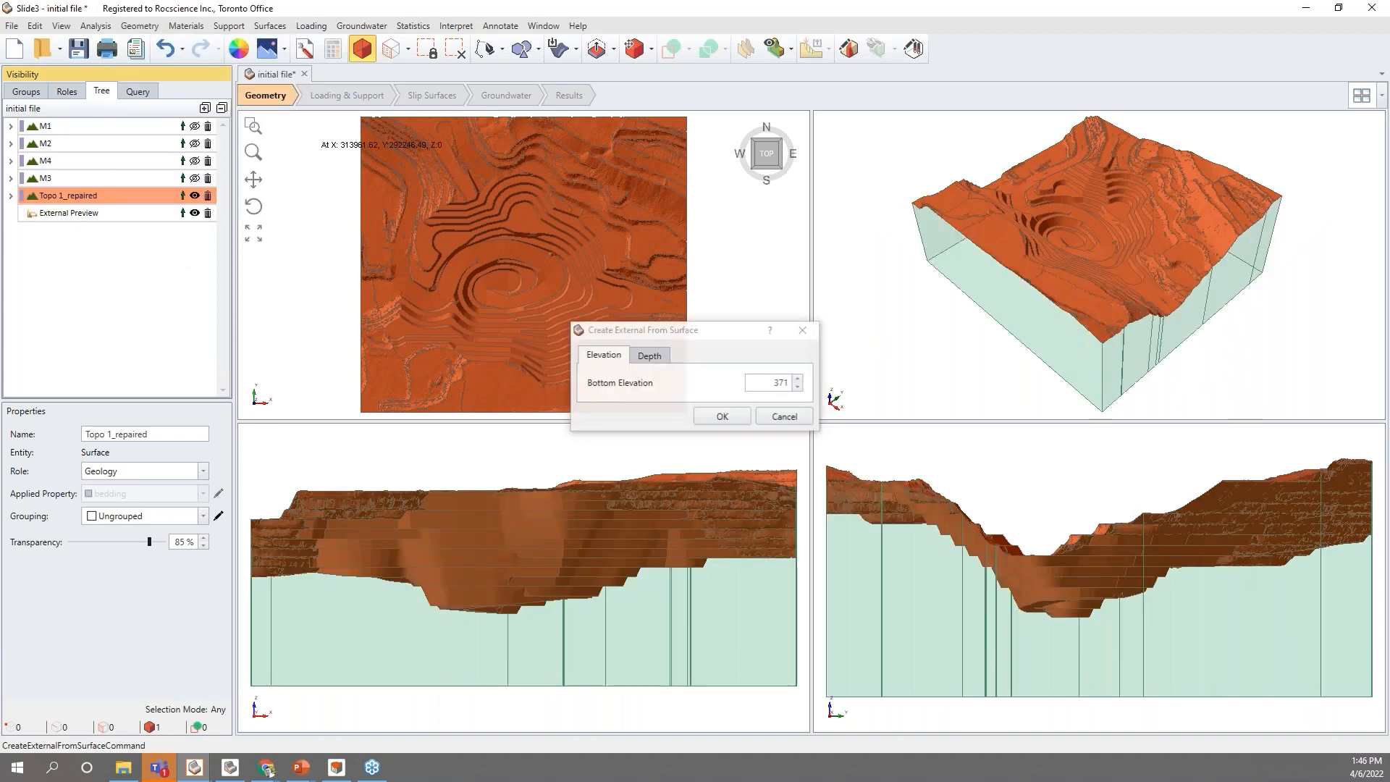
middle_drag(988, 353, 918, 318)
click(652, 356)
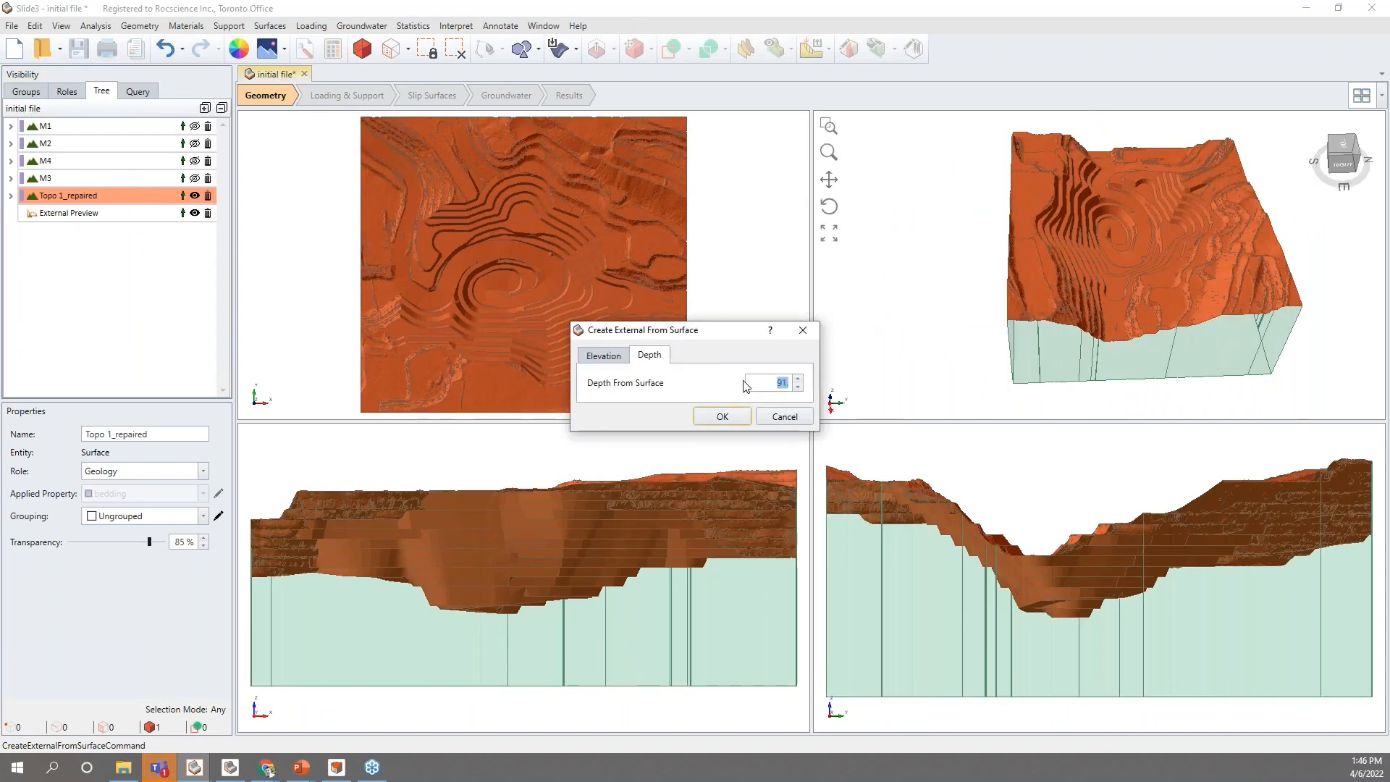
text(160.)
key(BackSpace)
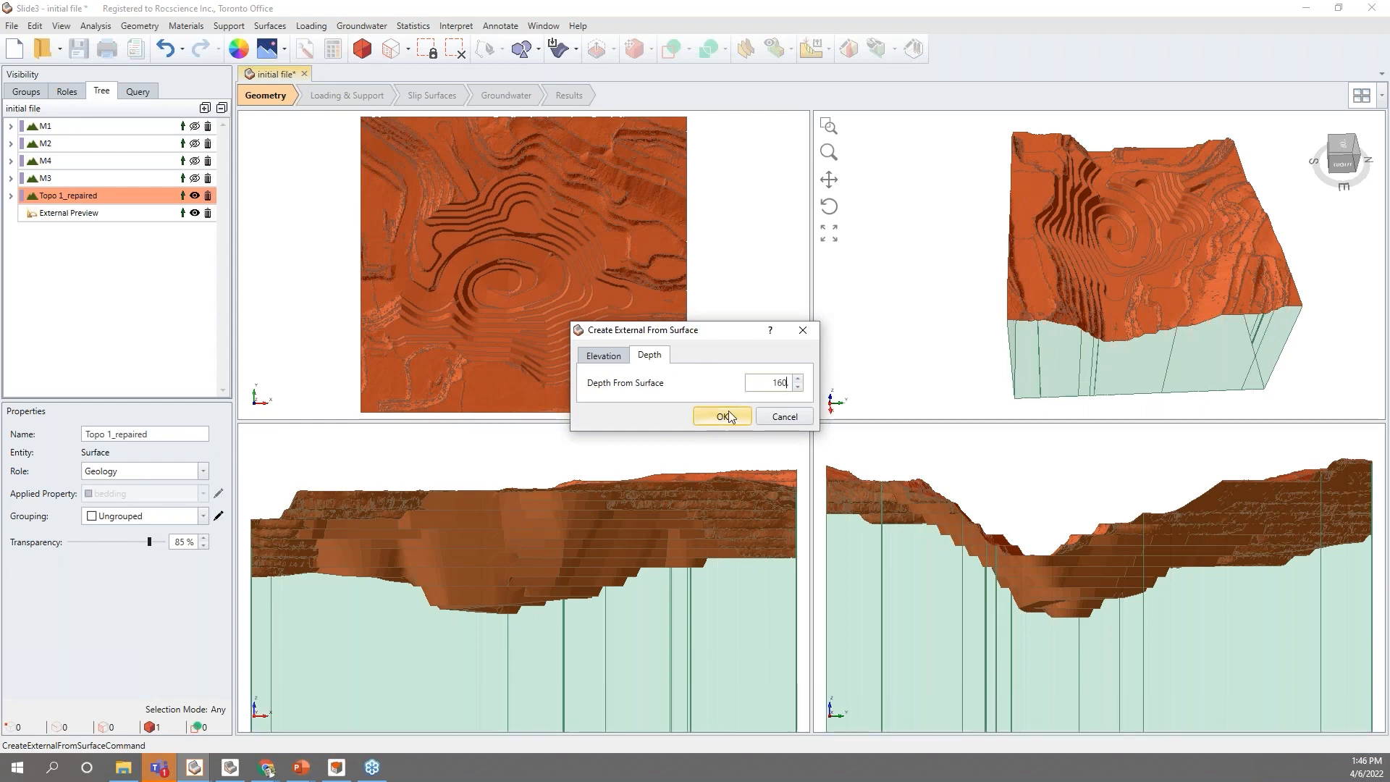
click(724, 418)
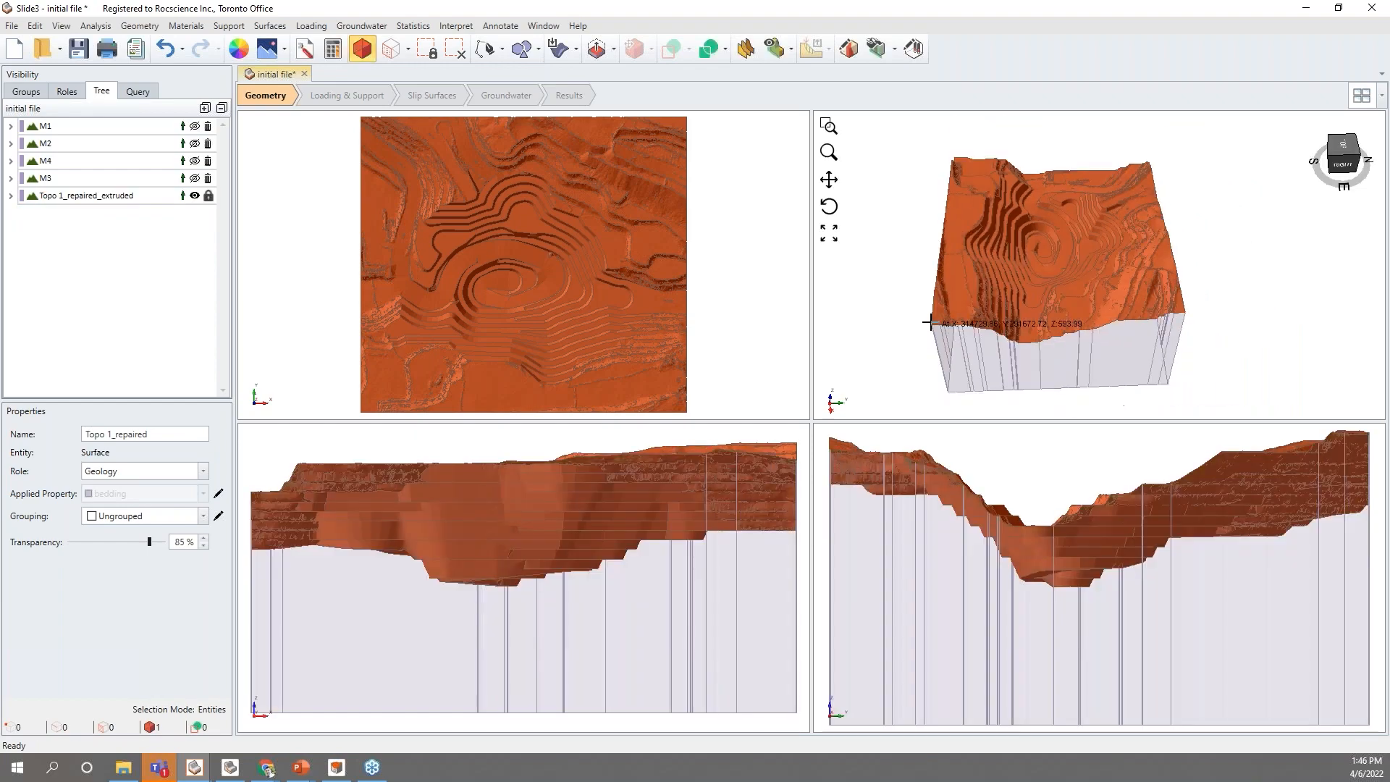
Show all edges of the external volume, inspect its mesh from several sides, and hide the edges again.
middle_drag(921, 323, 1022, 324)
click(1310, 308)
middle_drag(1183, 310, 1138, 316)
click(60, 26)
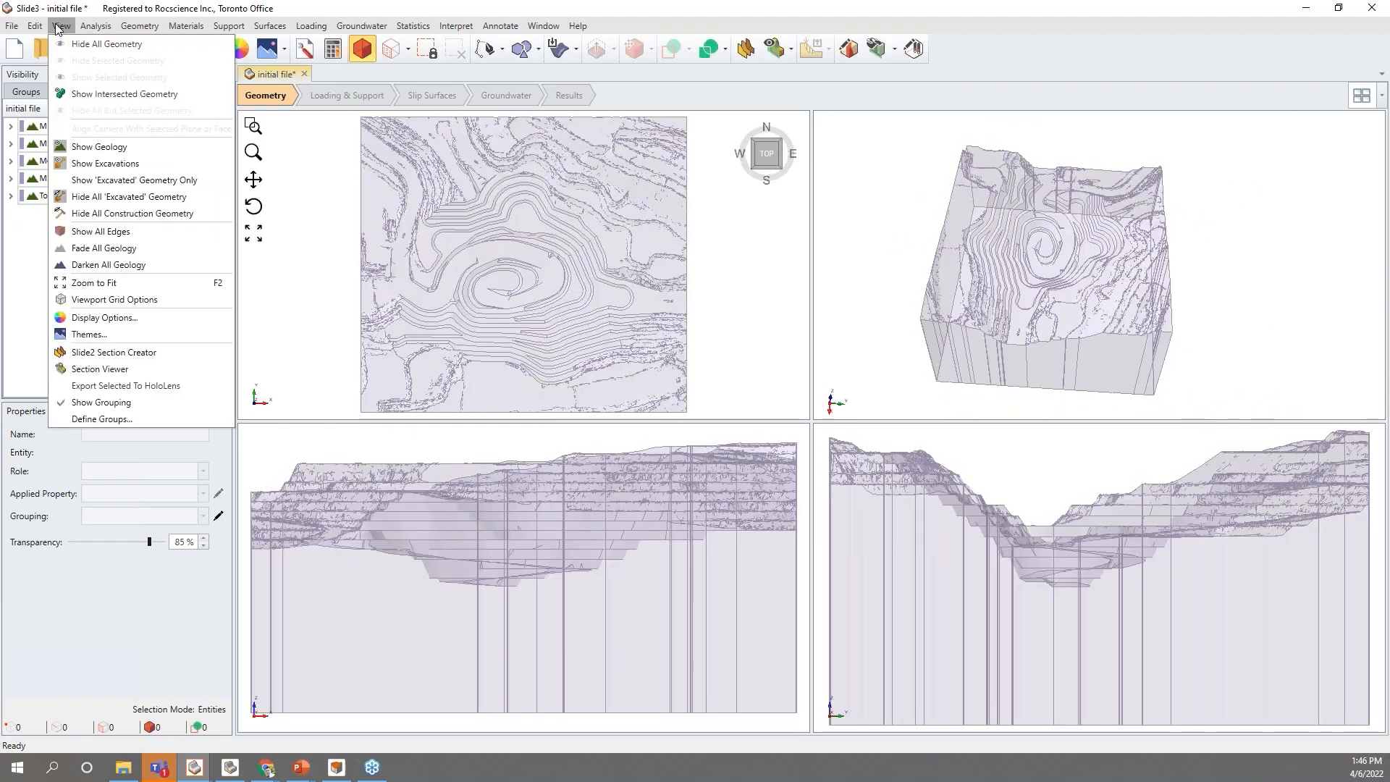
click(109, 232)
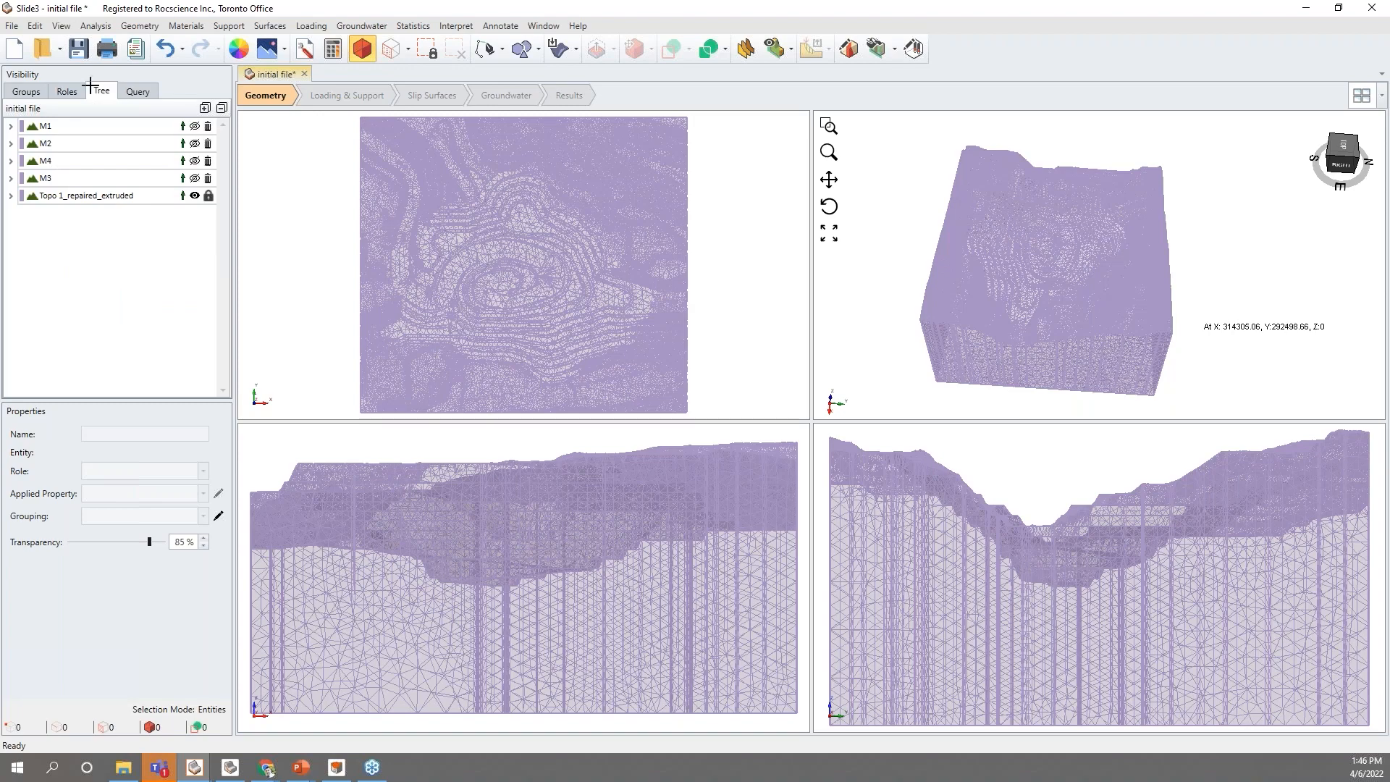
click(62, 26)
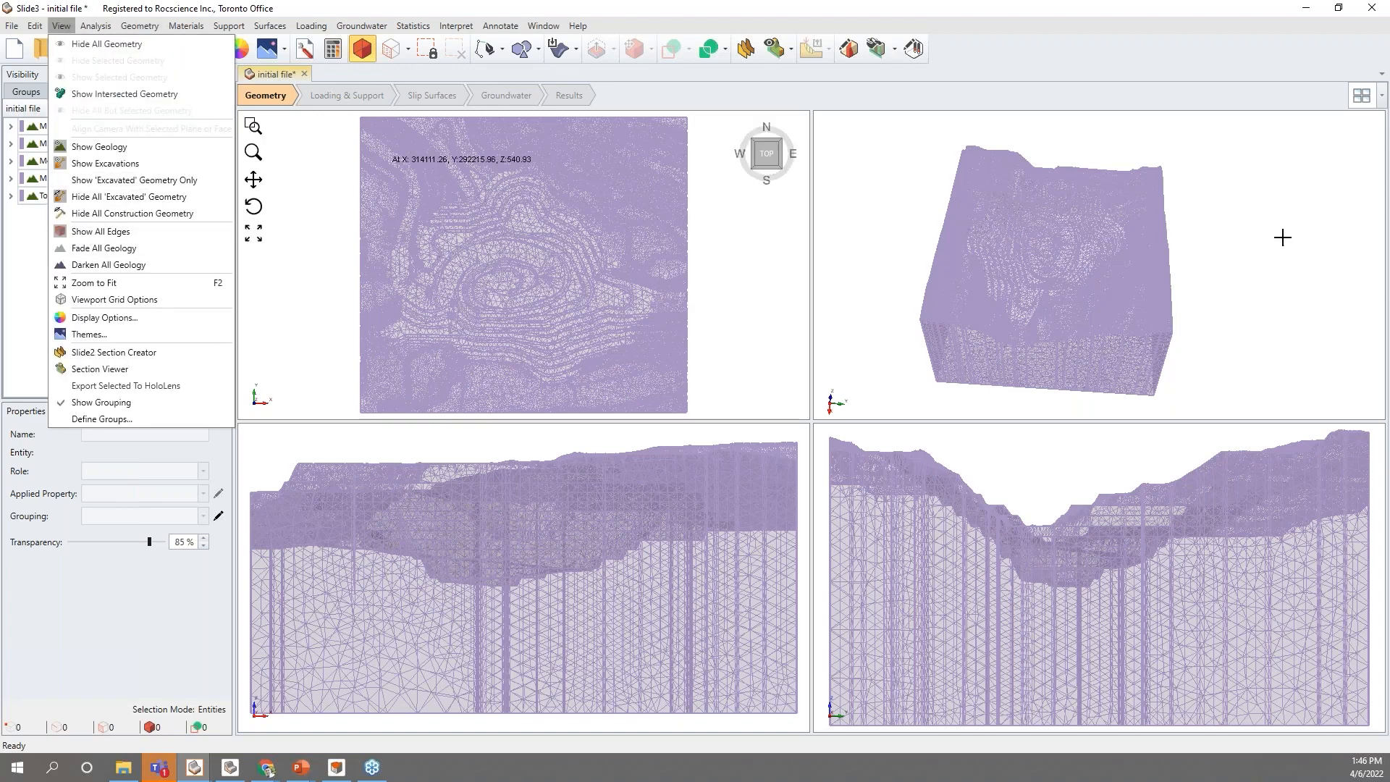
click(1254, 278)
middle_drag(1254, 278, 1171, 373)
scroll(1073, 261, up, 7)
scroll(1073, 261, down, 6)
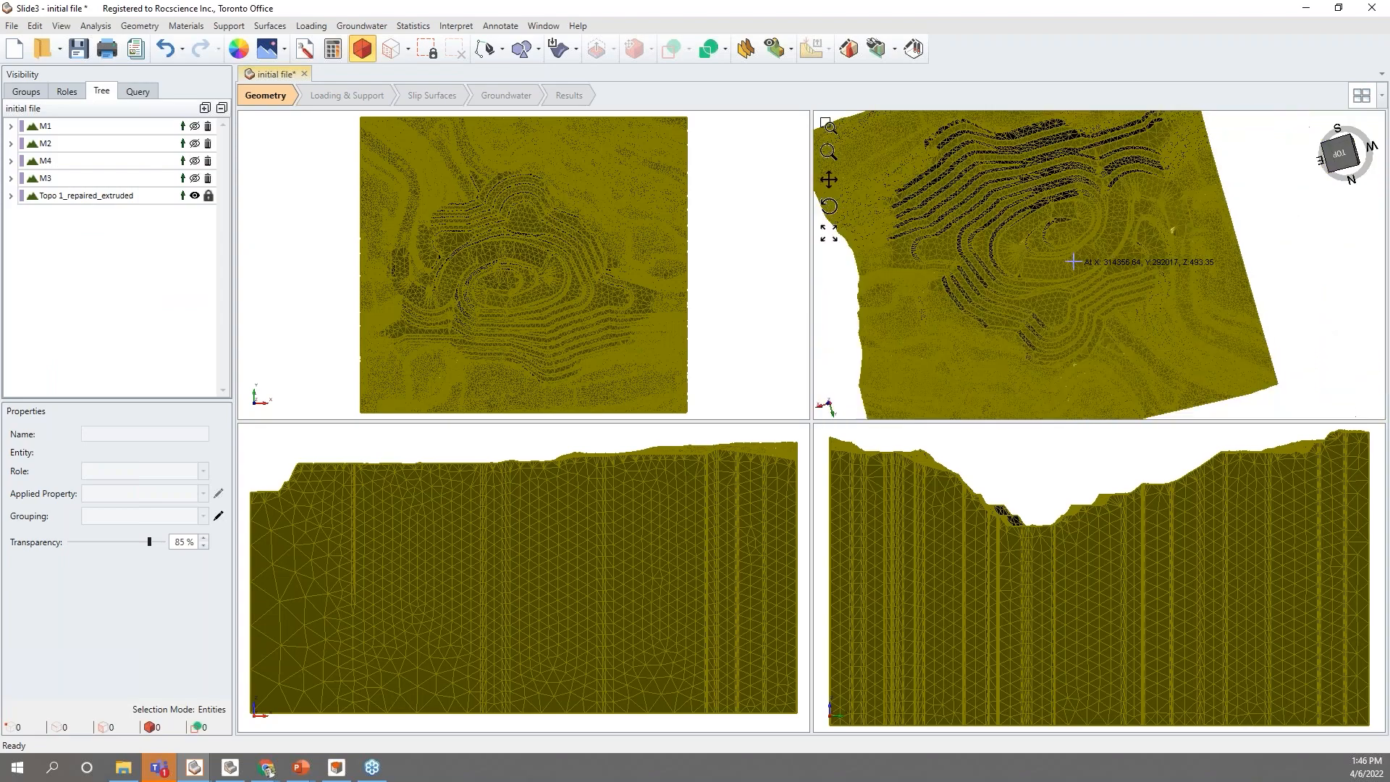
middle_drag(1098, 332, 1149, 240)
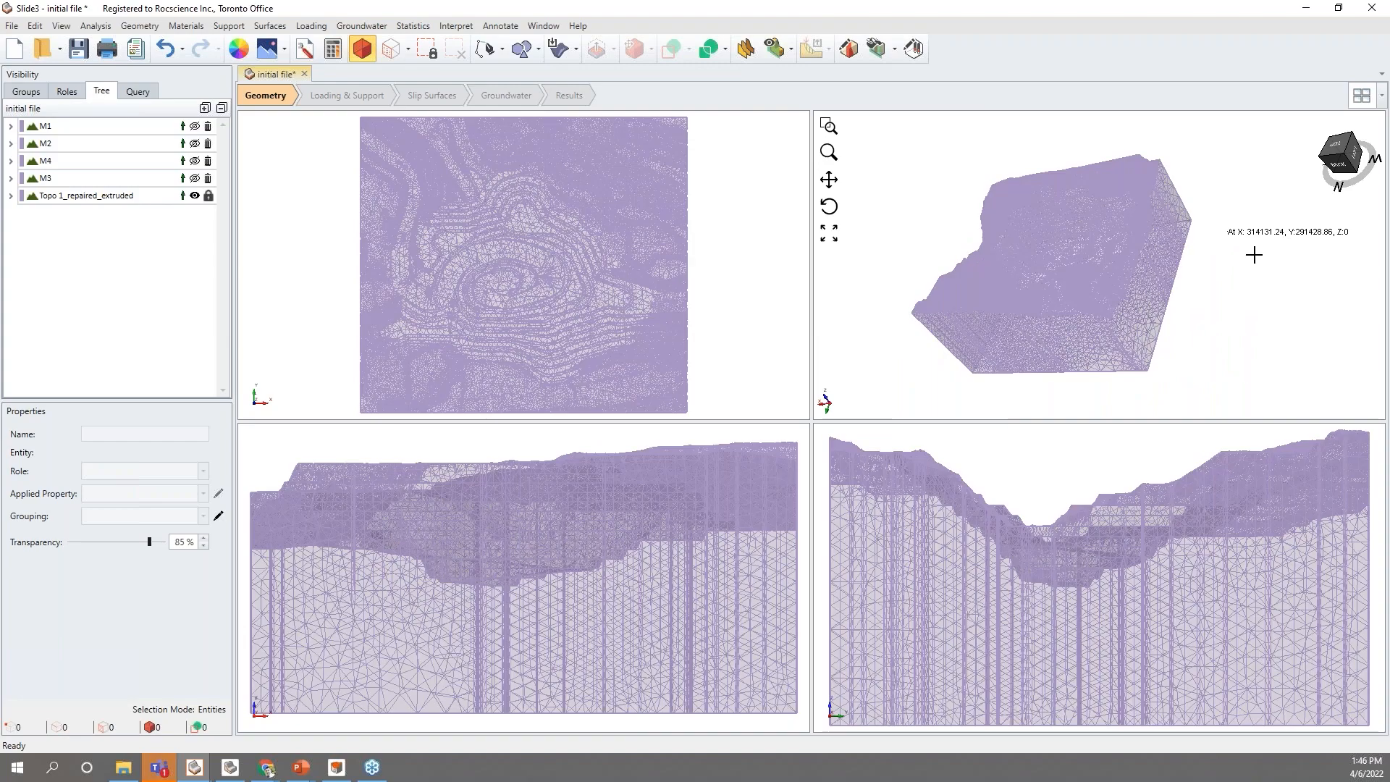
middle_drag(1254, 254, 1139, 258)
middle_drag(1216, 285, 1119, 238)
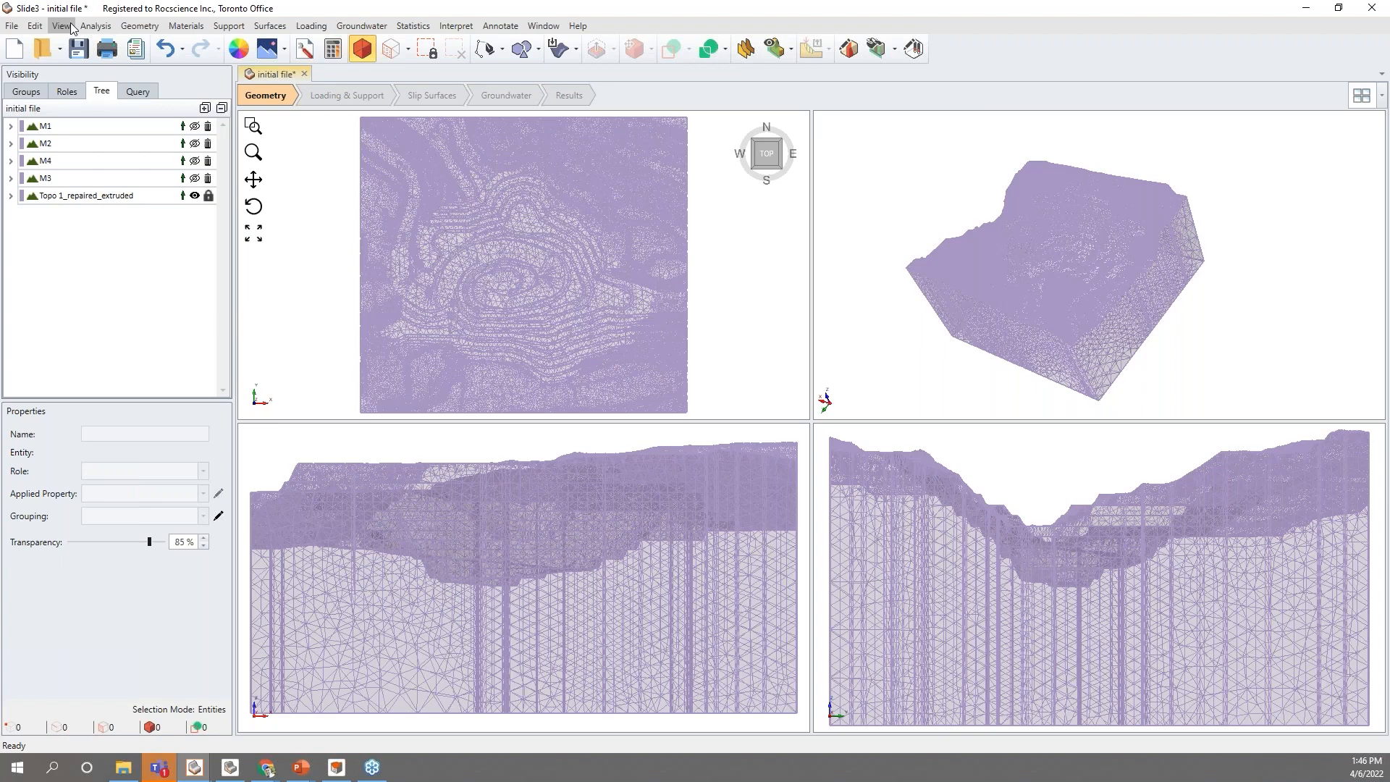
click(72, 27)
click(87, 229)
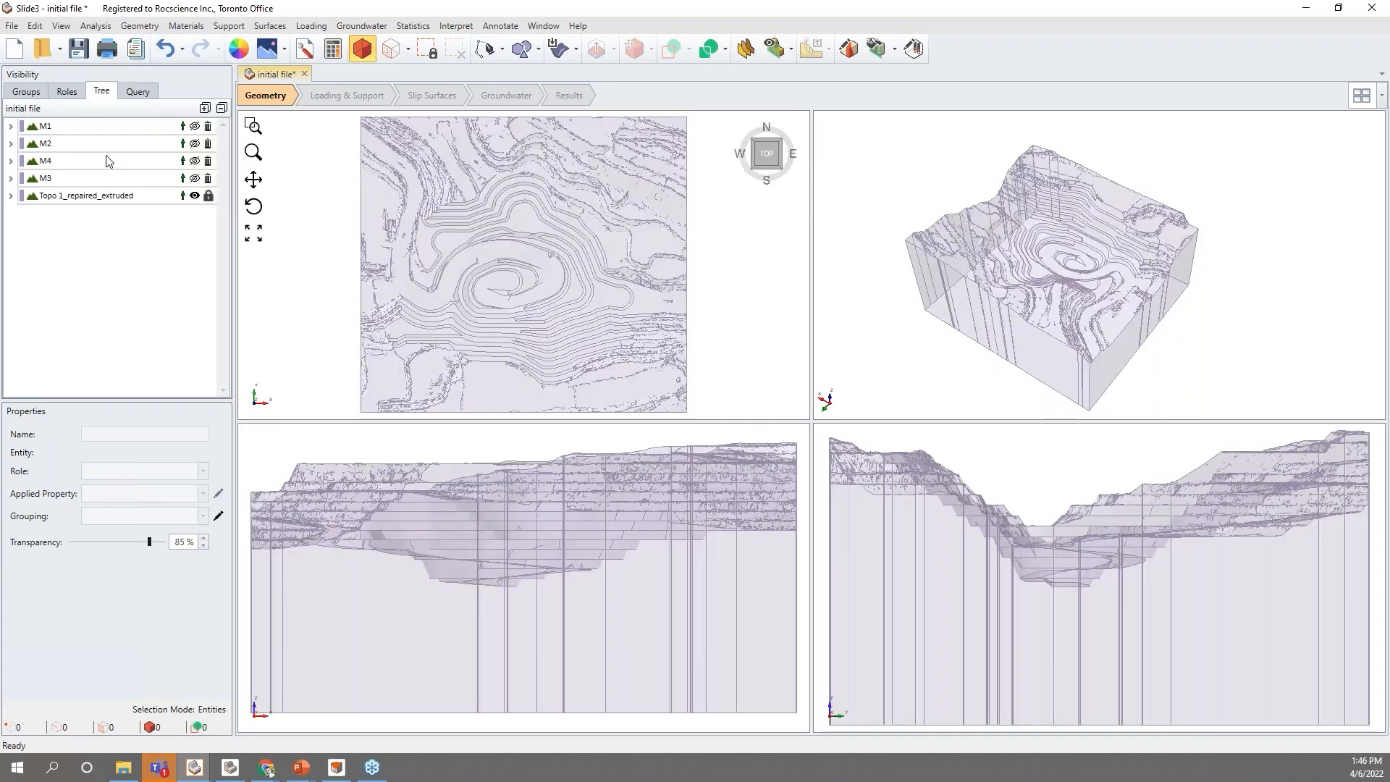
Make the four material surfaces M1 through M4 visible together with the external volume, and clear the selection.
click(97, 178)
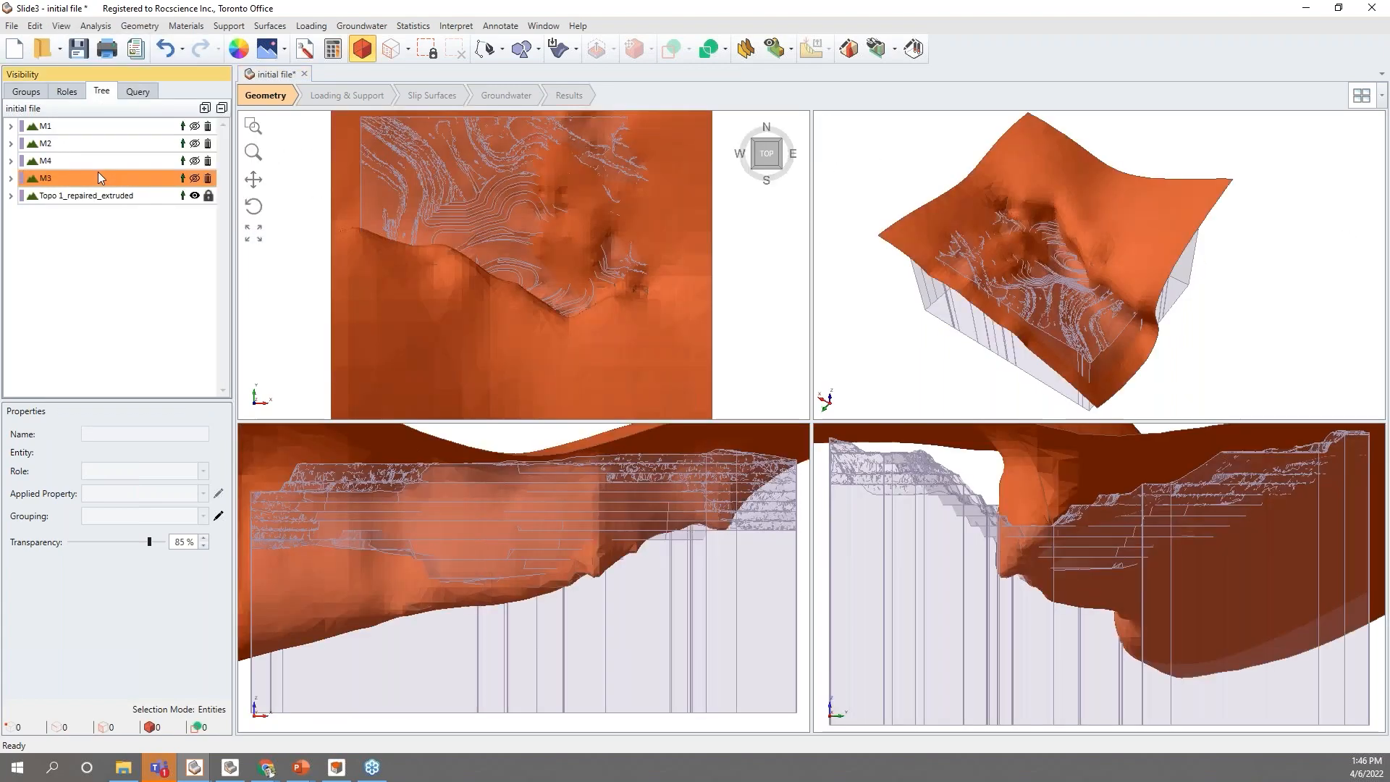
shift+click(98, 130)
click(194, 134)
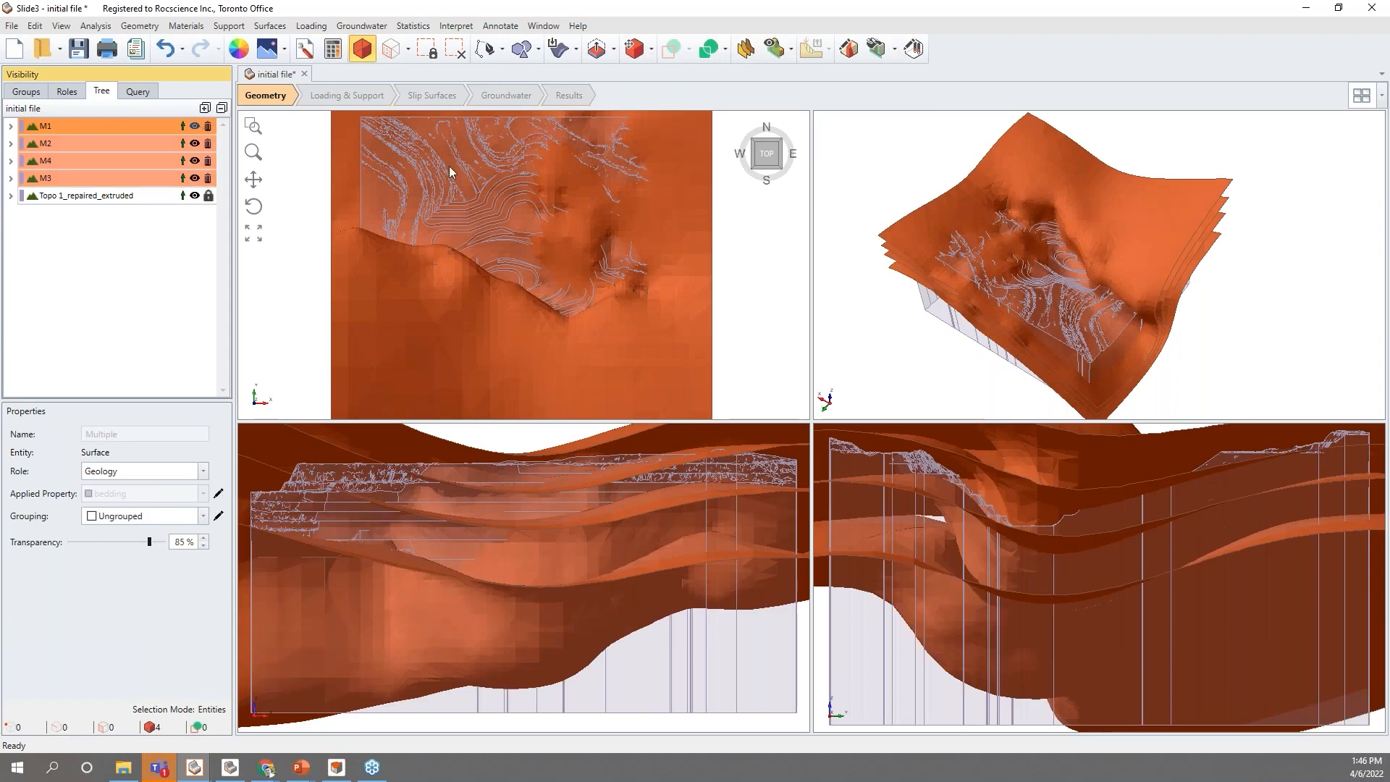
click(838, 278)
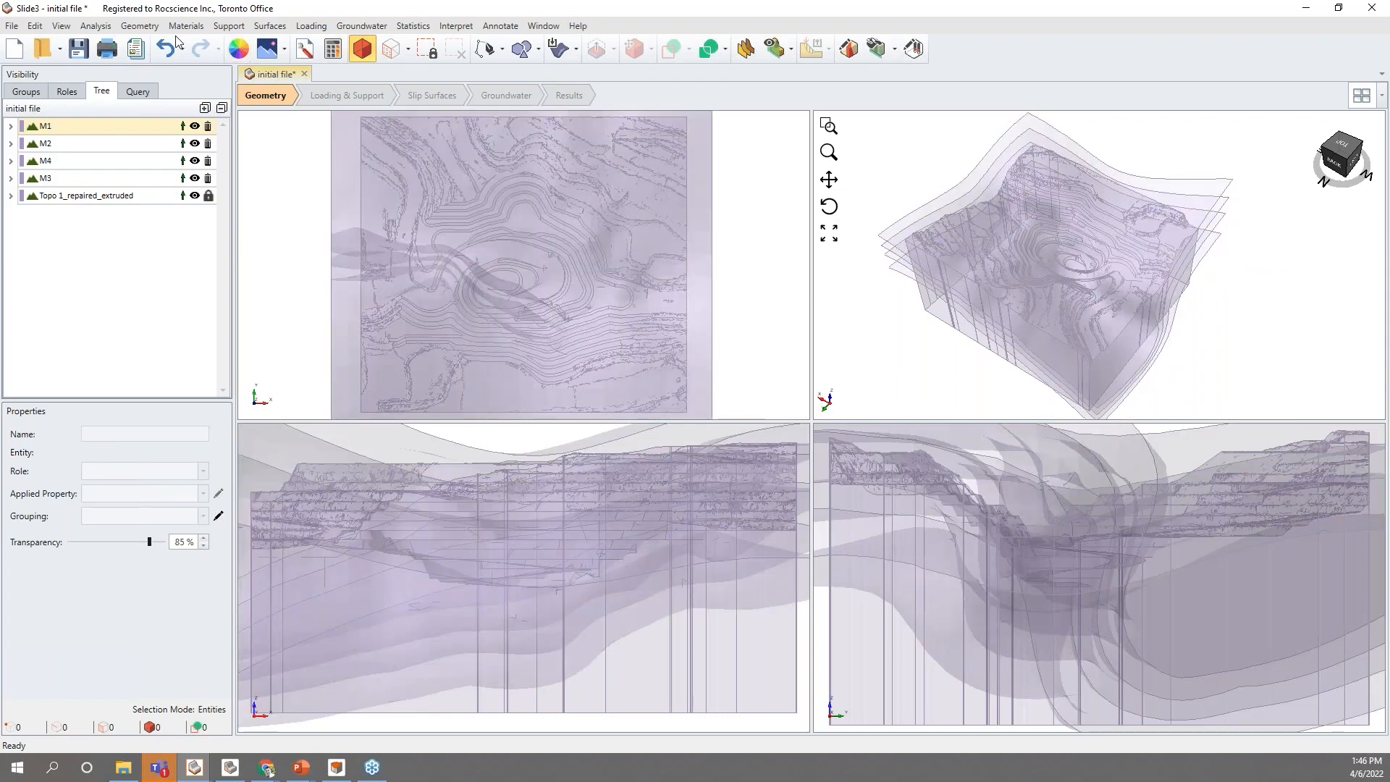
click(140, 25)
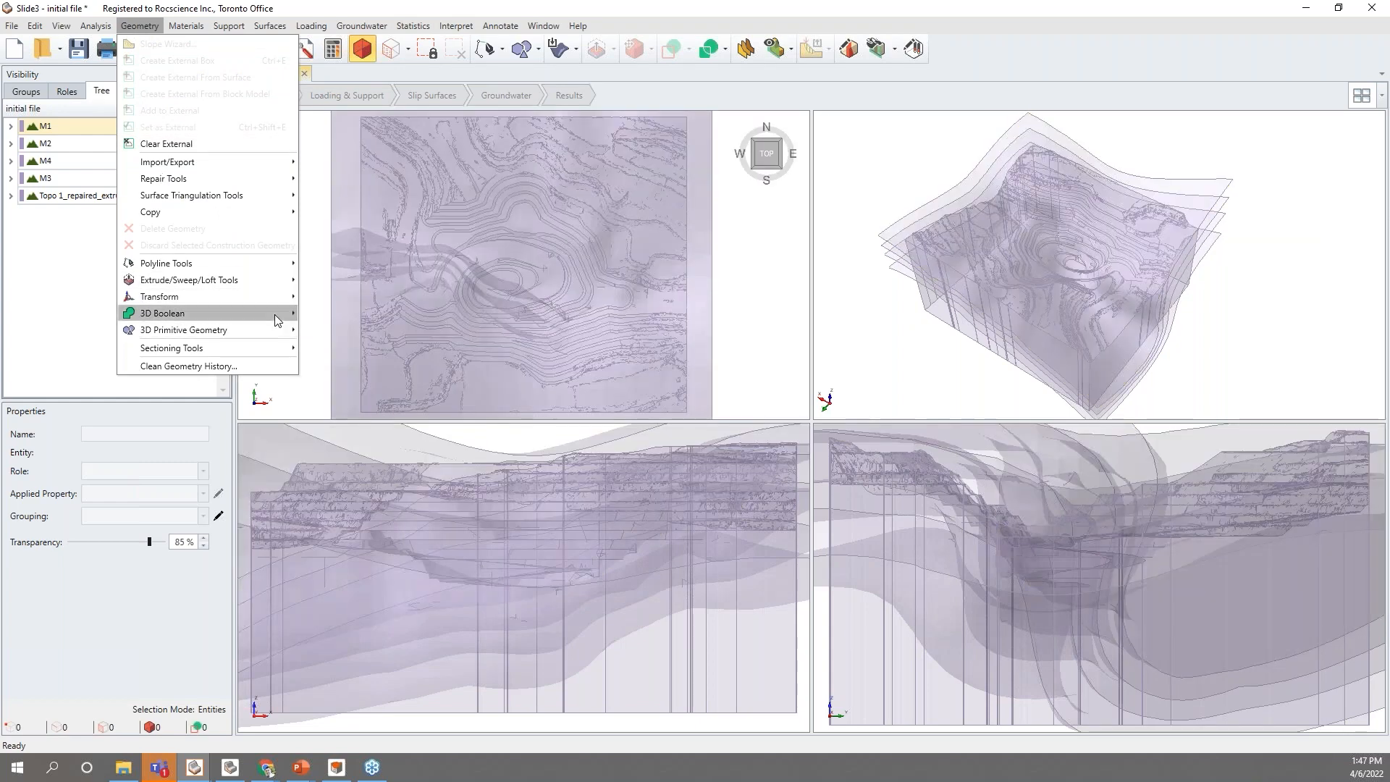
mouse_move(280, 313)
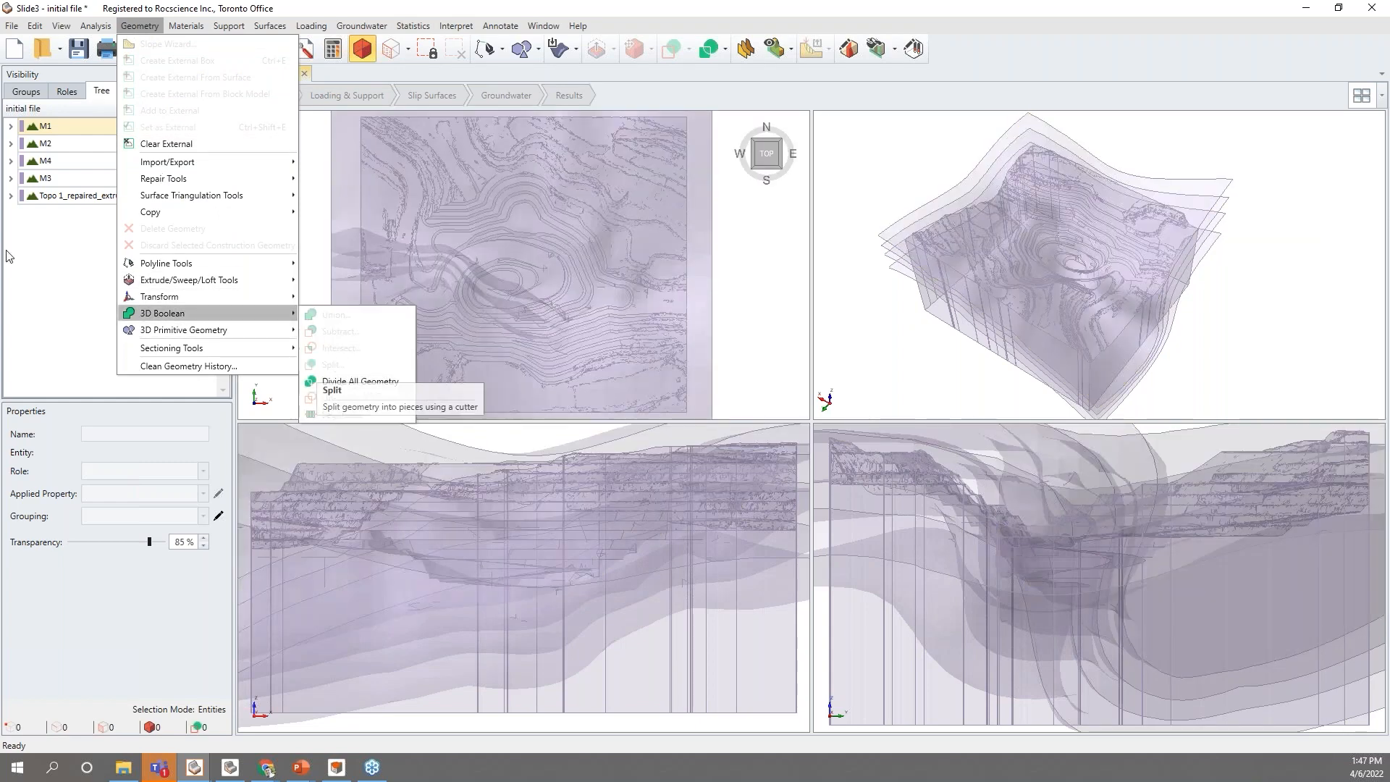
click(77, 282)
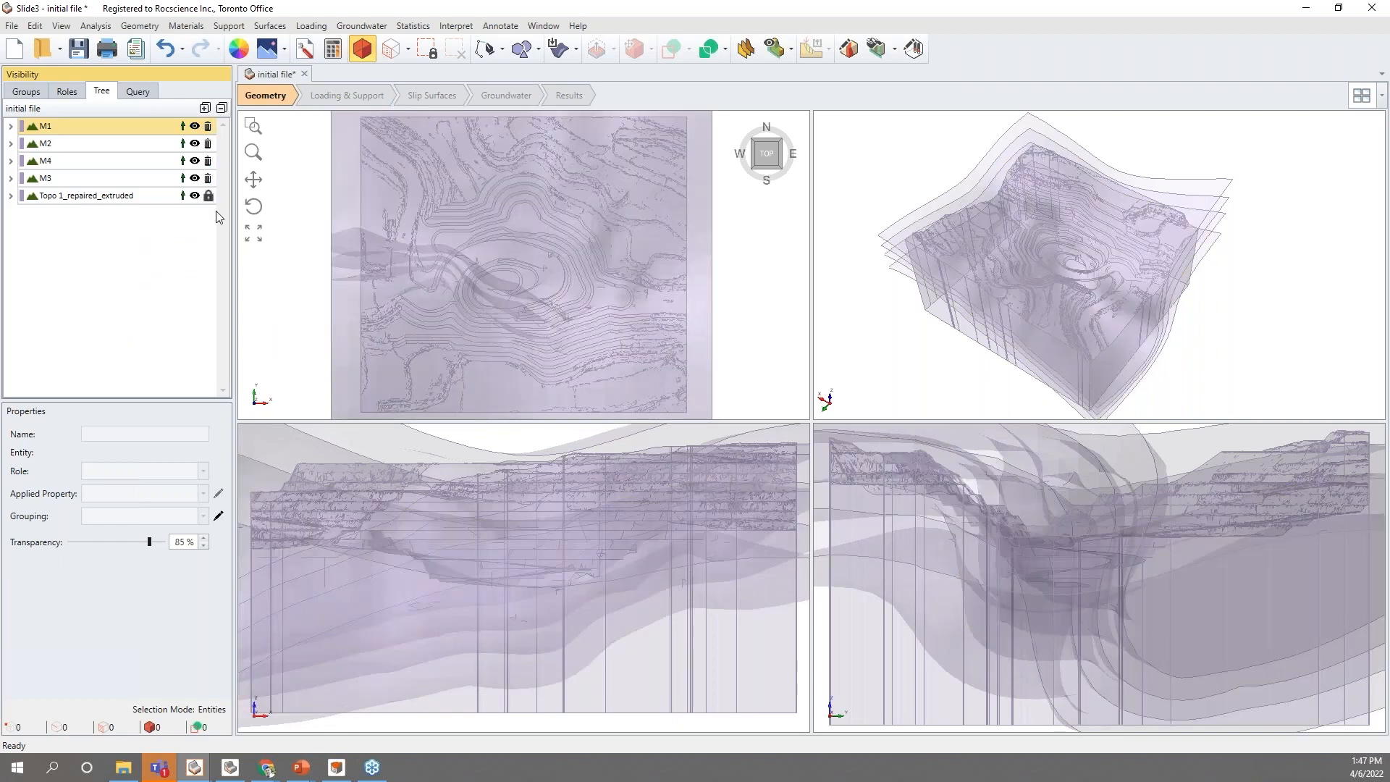
Examine the extruded external volume and the M1 to M4 surfaces one by one to see how they intersect.
click(119, 198)
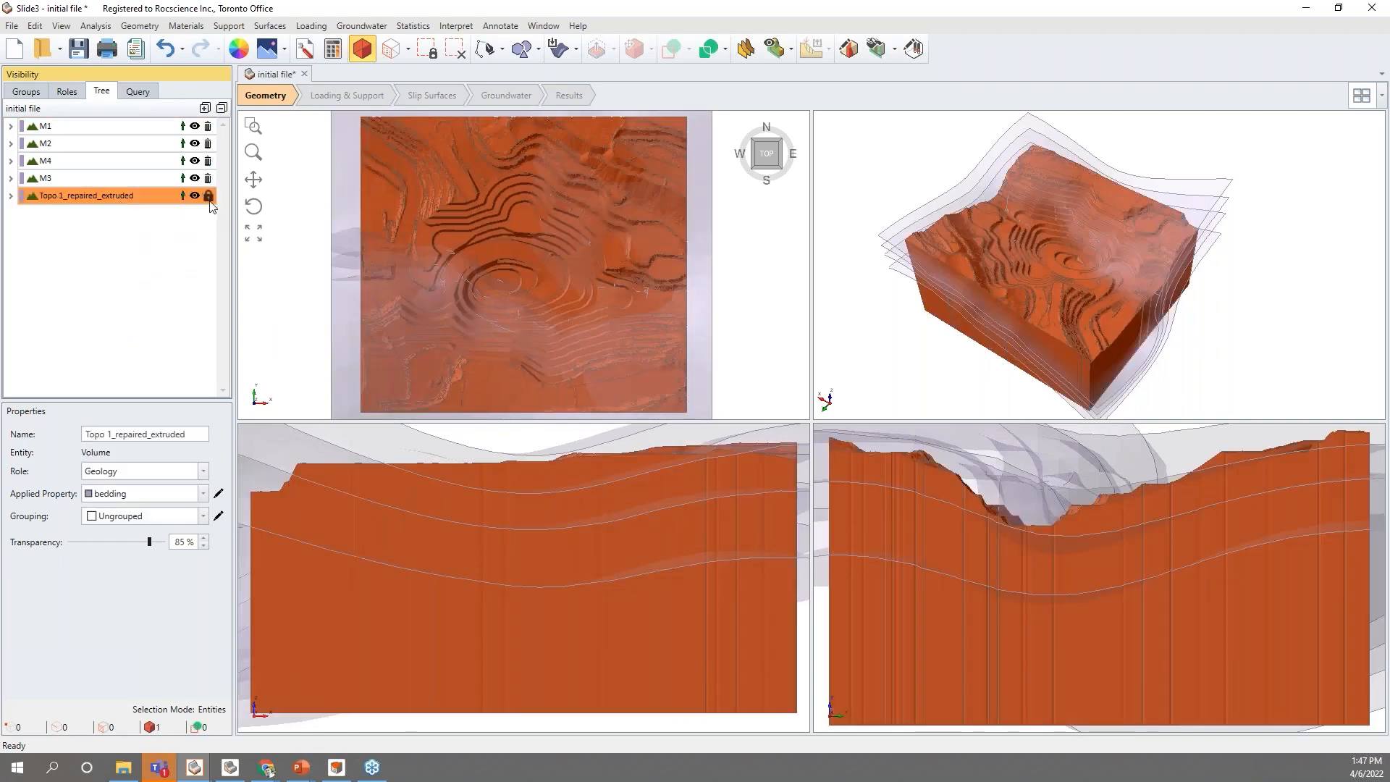
click(130, 127)
click(138, 144)
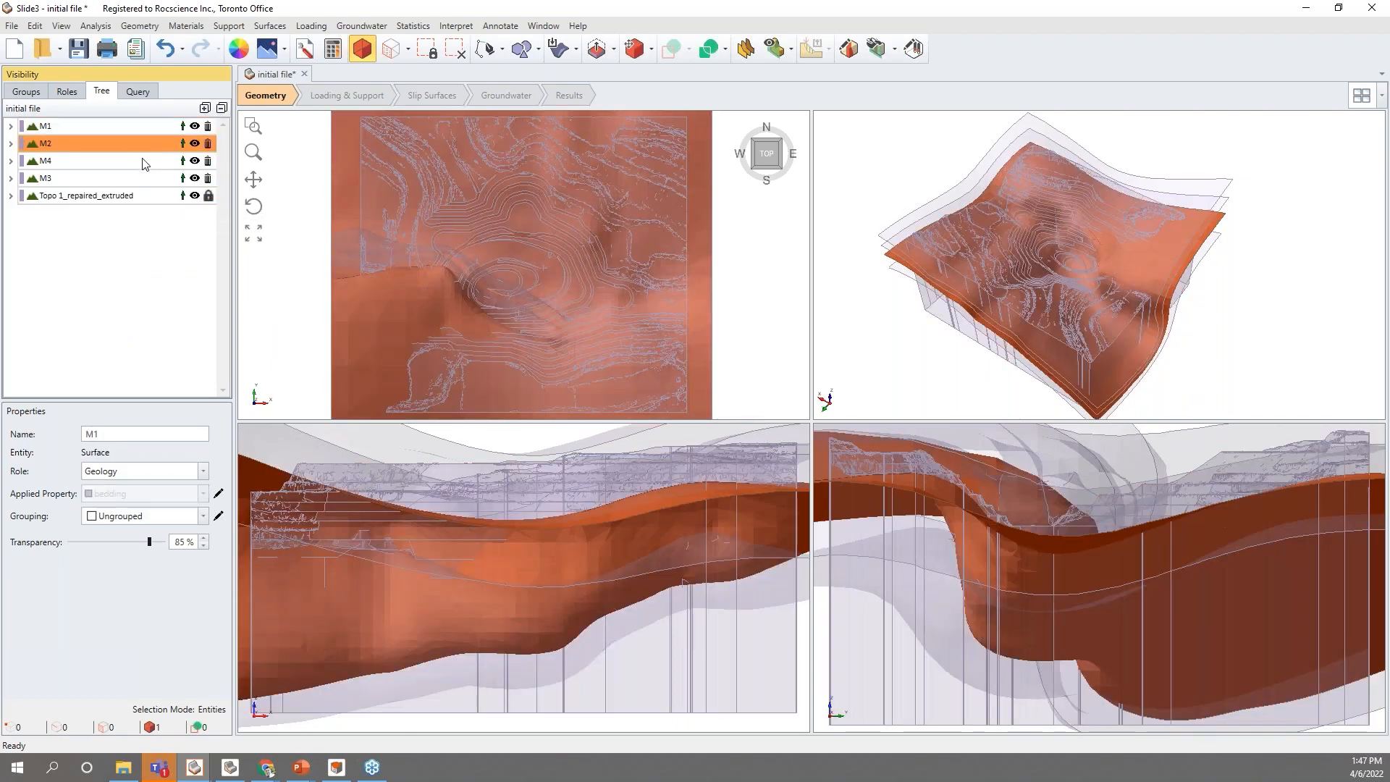
click(143, 162)
click(137, 178)
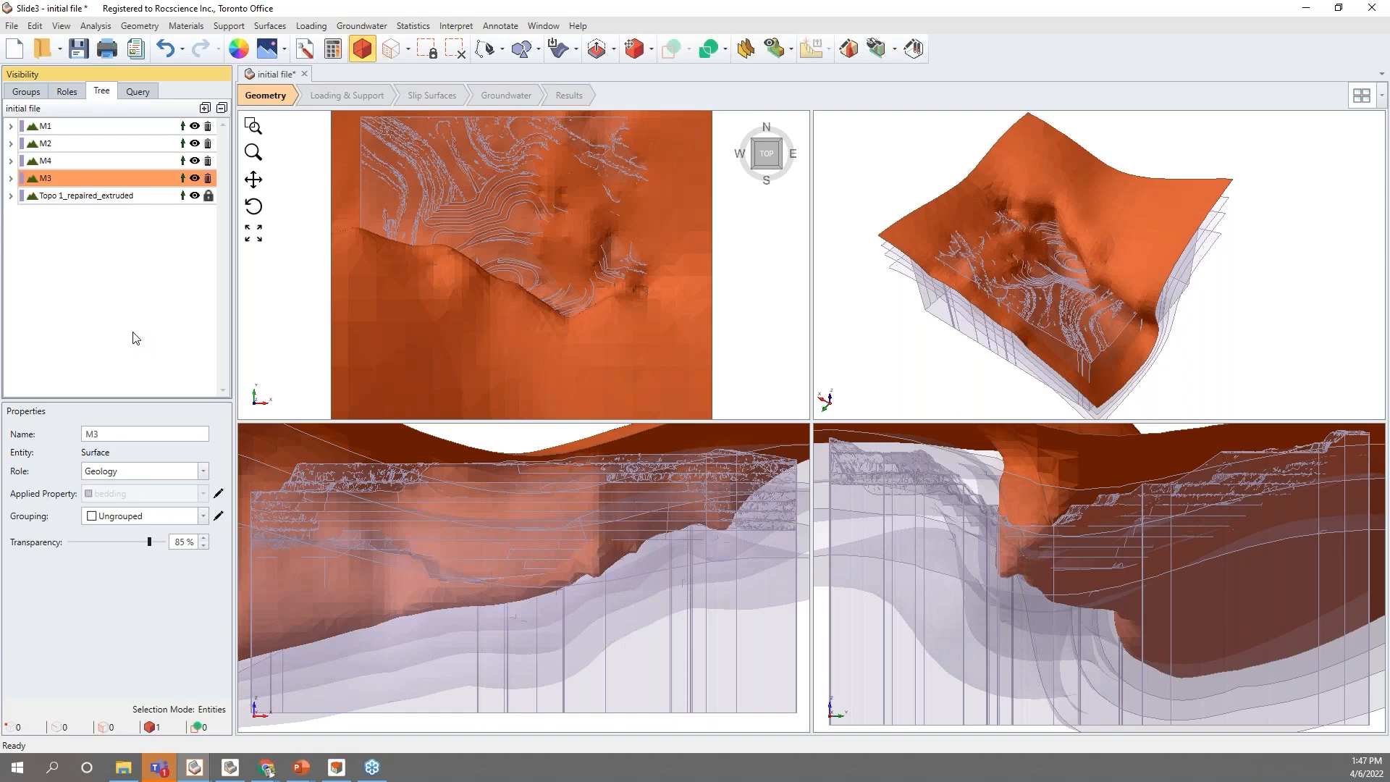
click(155, 194)
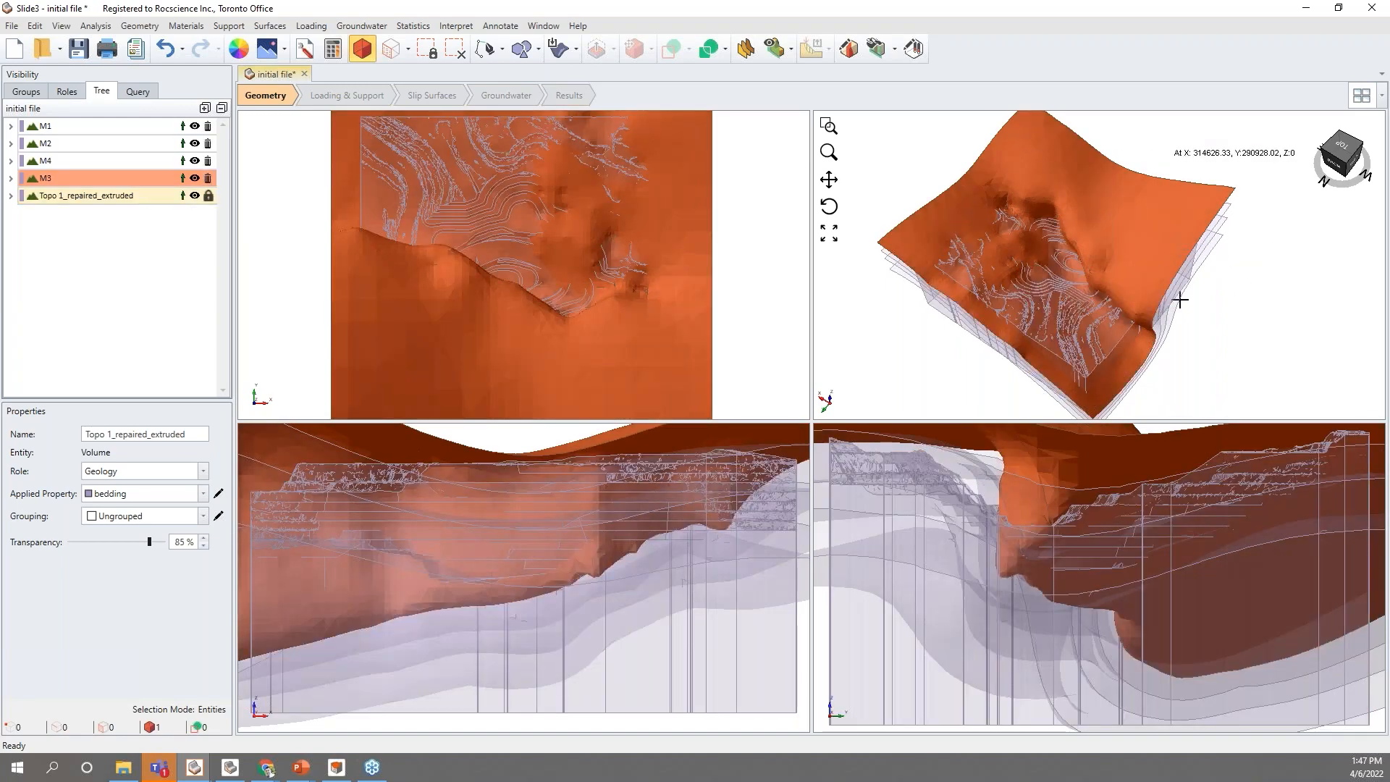
click(1180, 300)
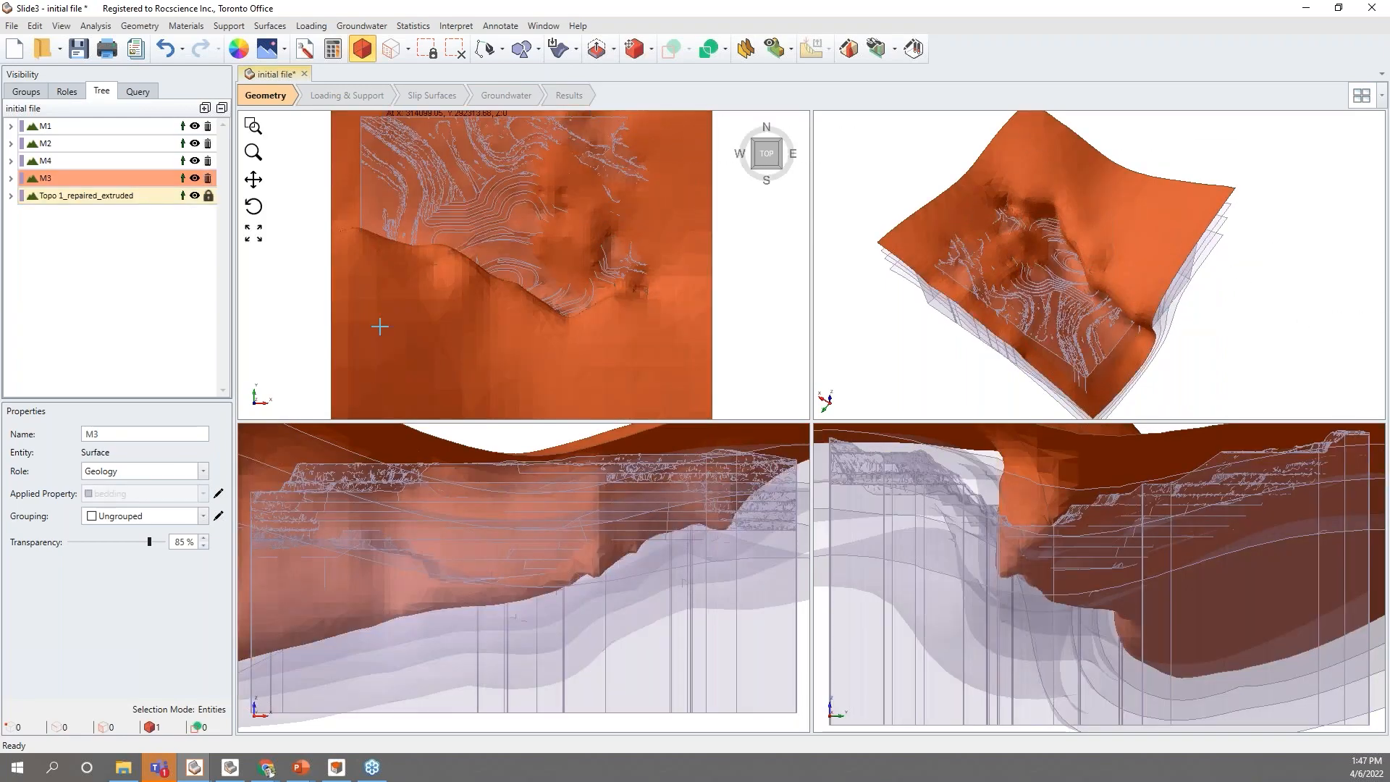
middle_drag(1008, 389, 1049, 367)
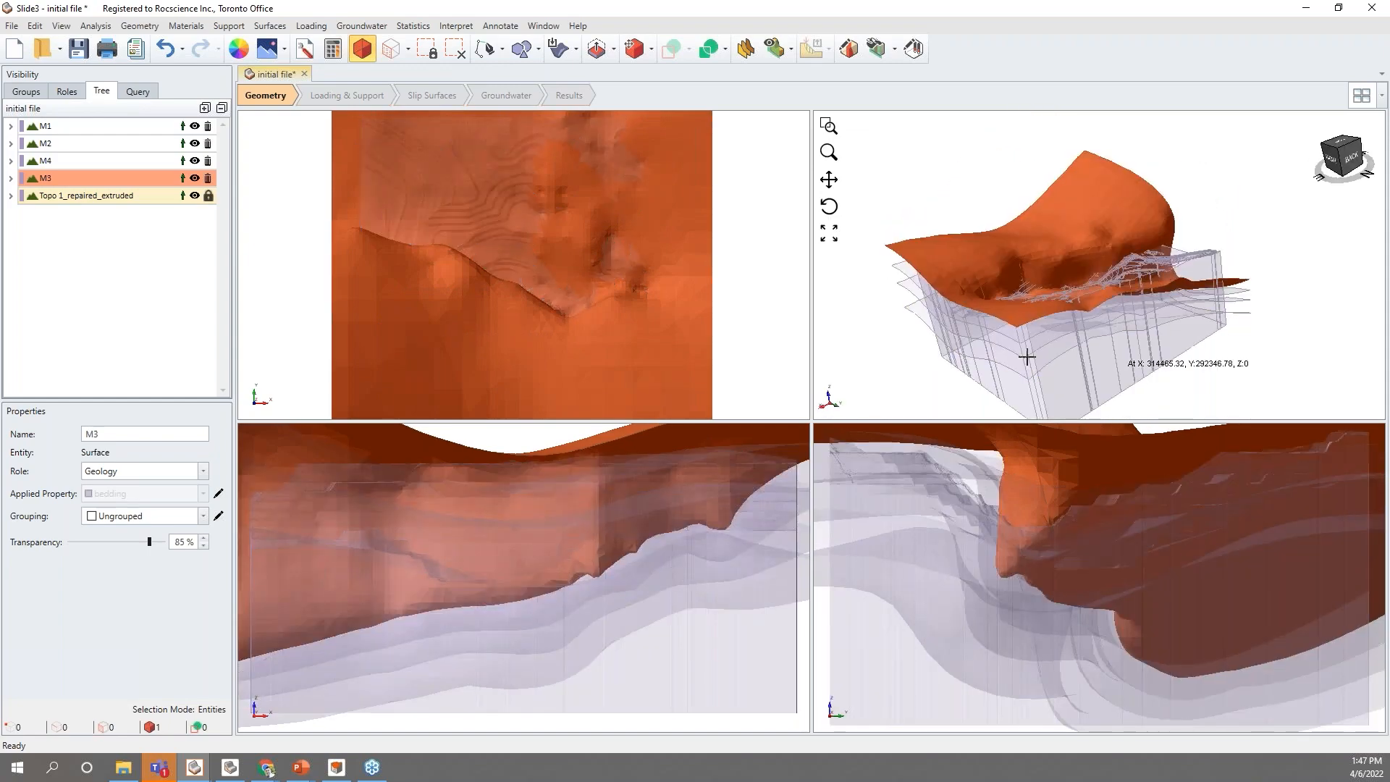
click(1164, 320)
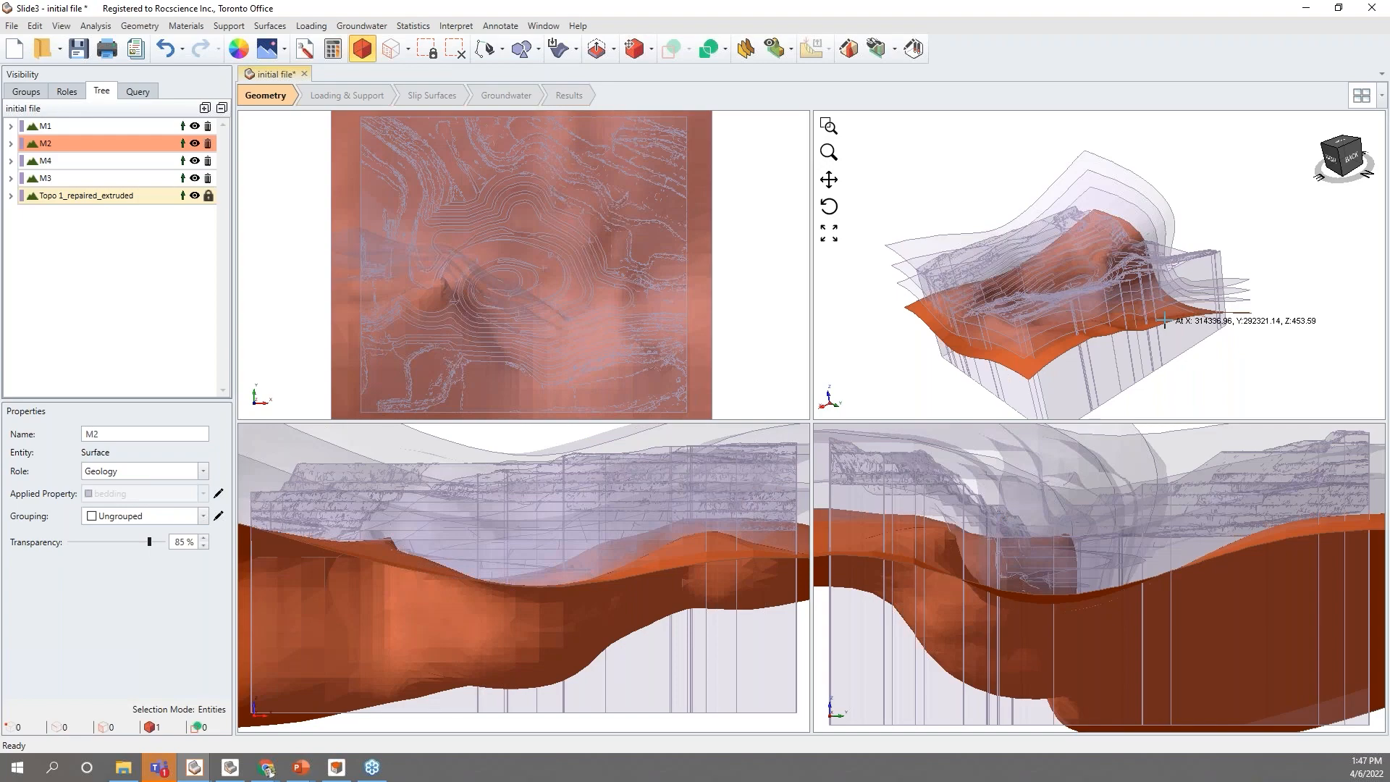
middle_drag(1164, 321, 1090, 287)
Divide all geometry so the material surfaces split the external volume, keeping the Default quality.
click(139, 26)
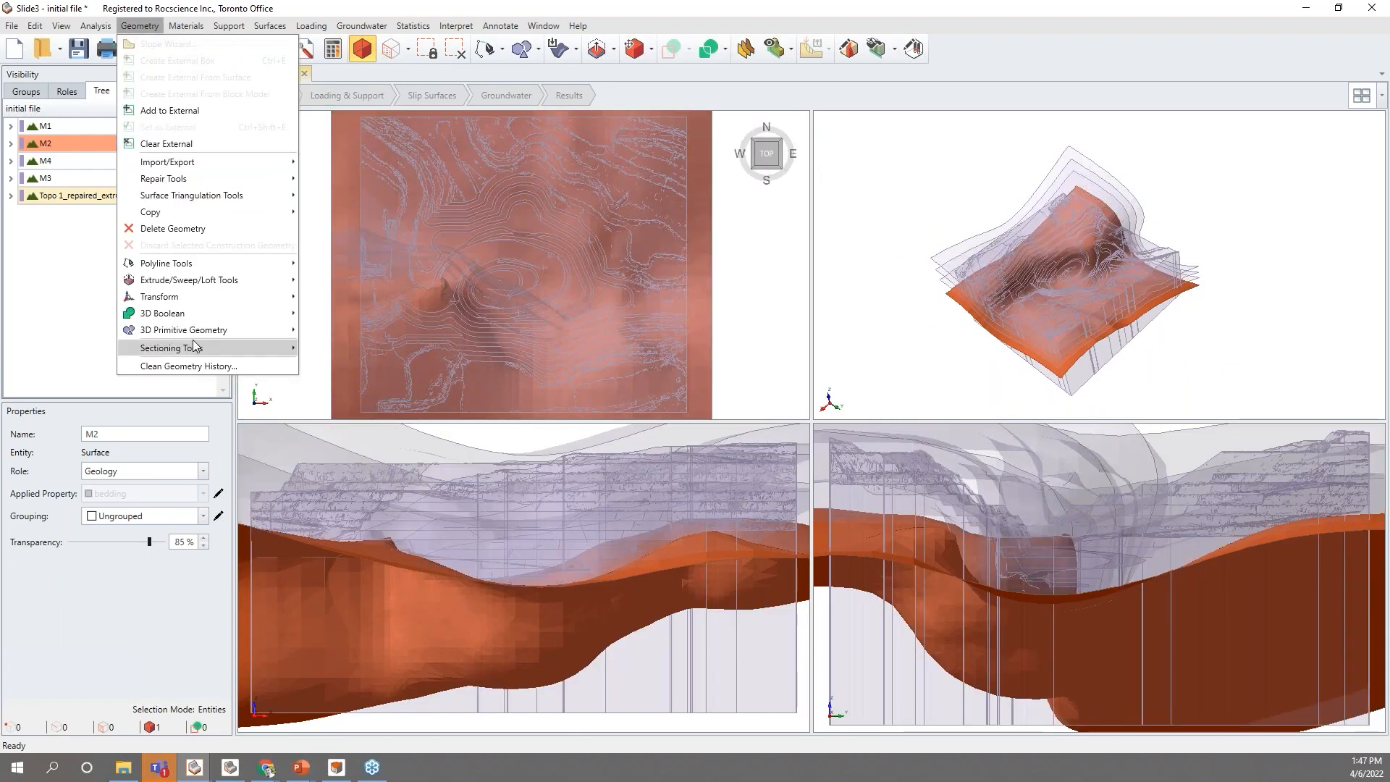
click(369, 384)
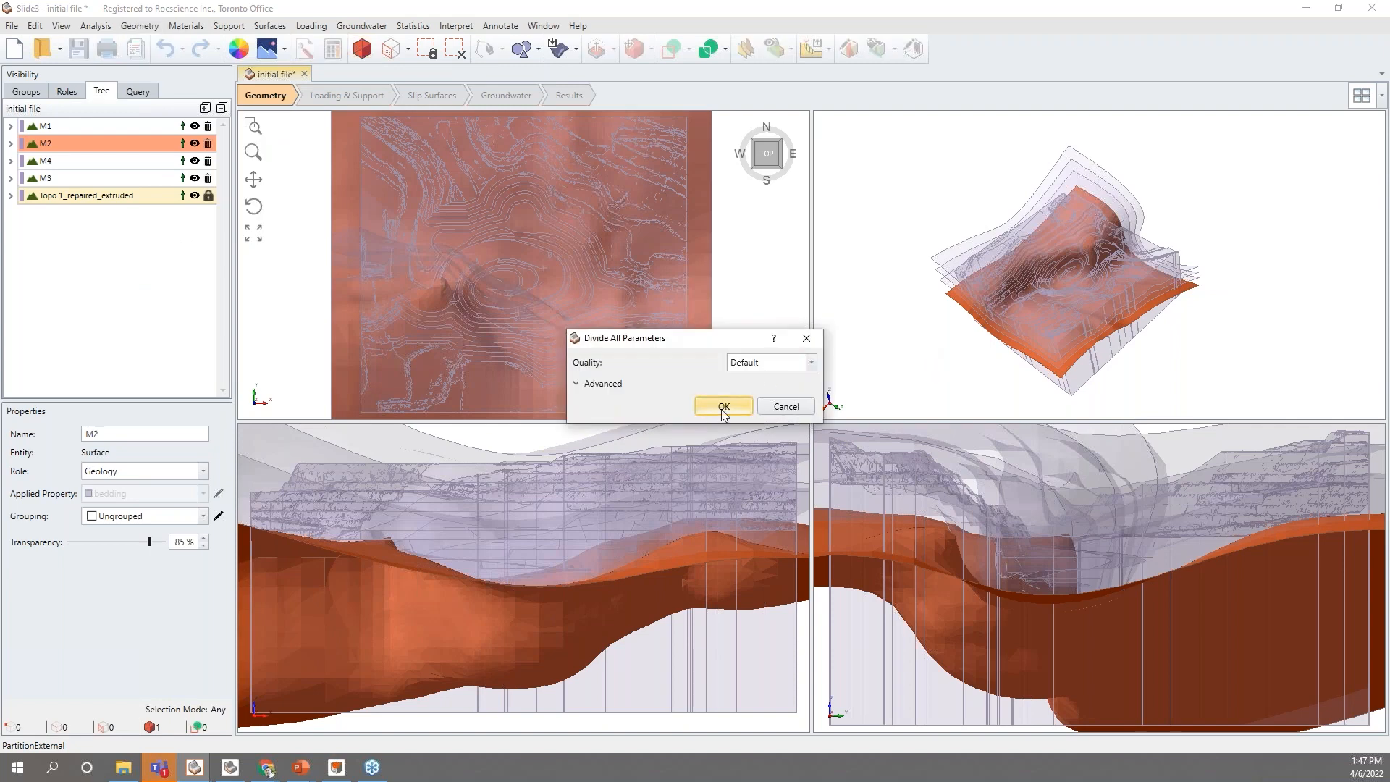
click(722, 407)
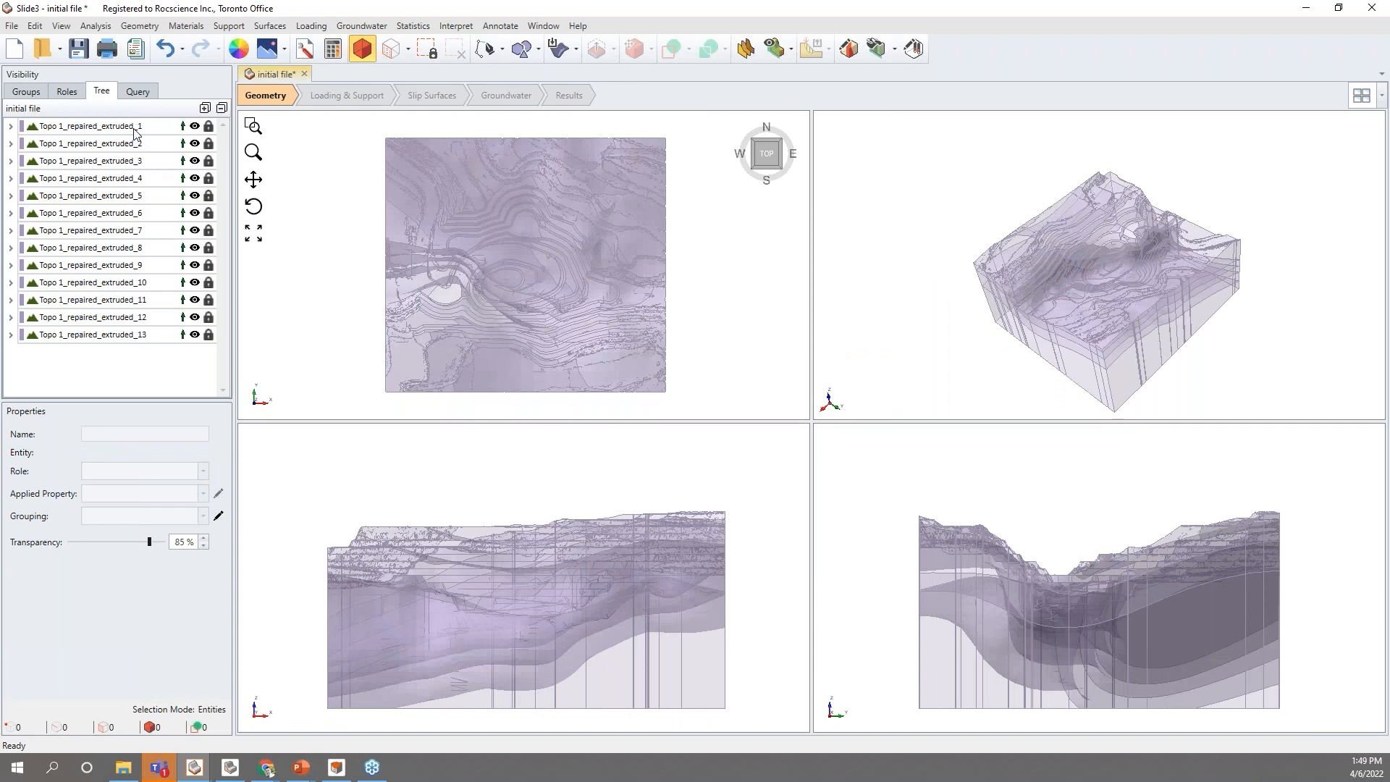
Examine the divided external volumes one by one, looking for very small pieces.
click(134, 129)
click(134, 144)
click(134, 161)
click(134, 177)
click(136, 195)
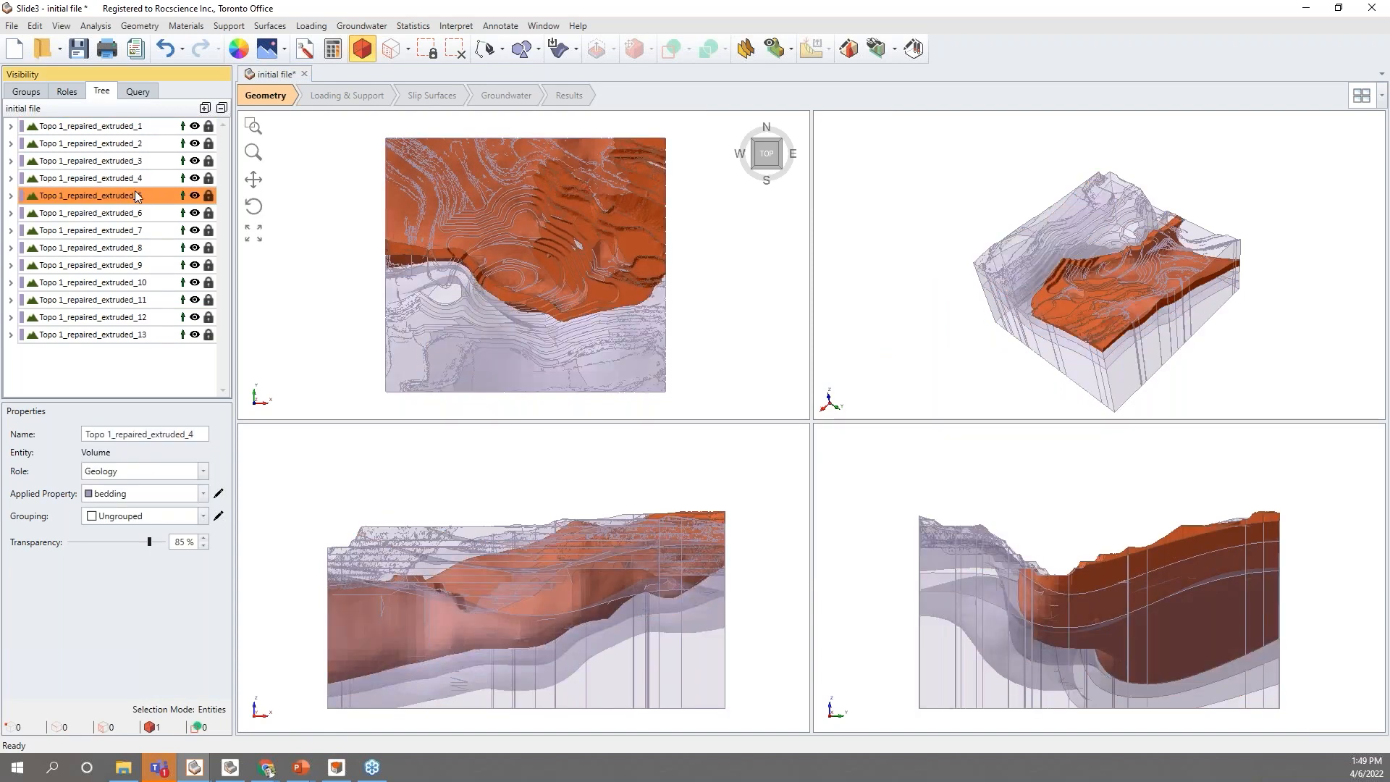
click(137, 213)
click(137, 230)
click(137, 265)
click(139, 300)
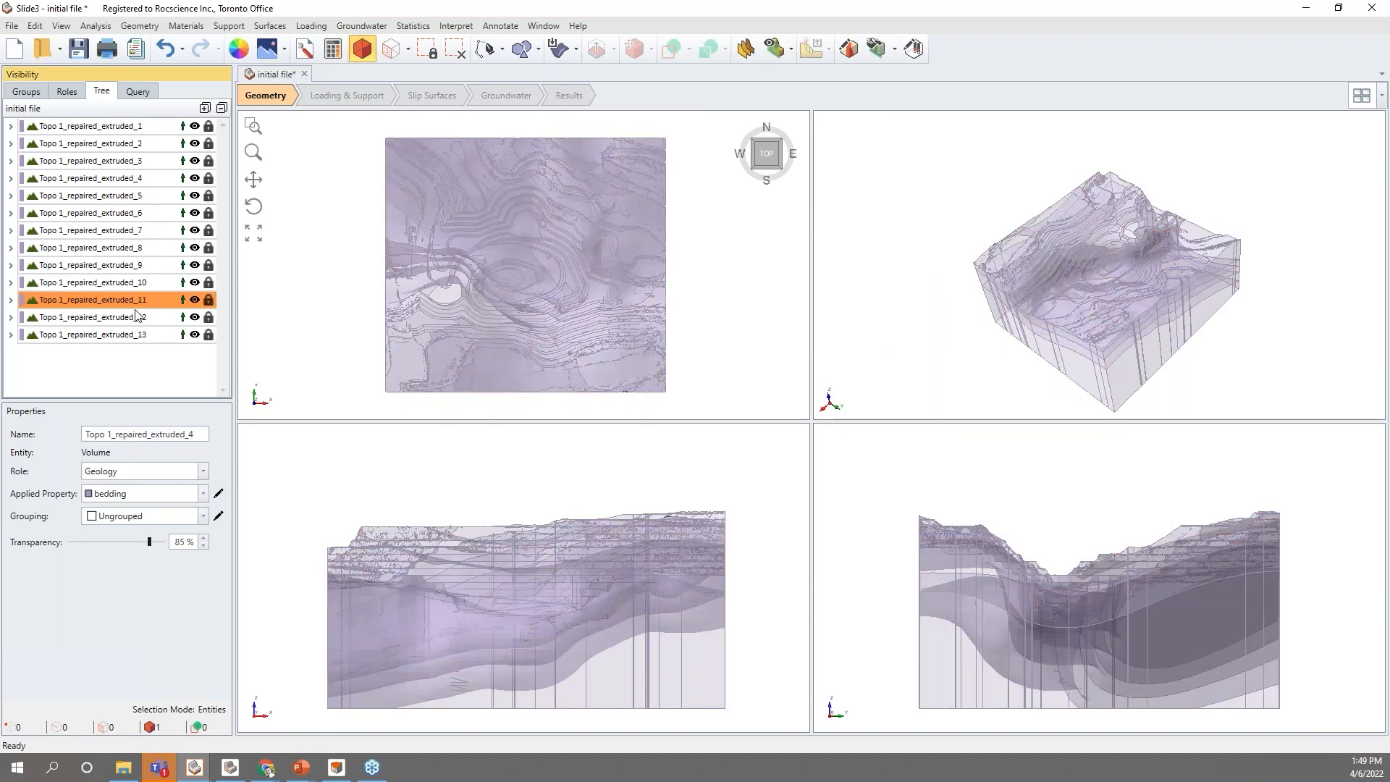
click(142, 283)
scroll(564, 213, up, 3)
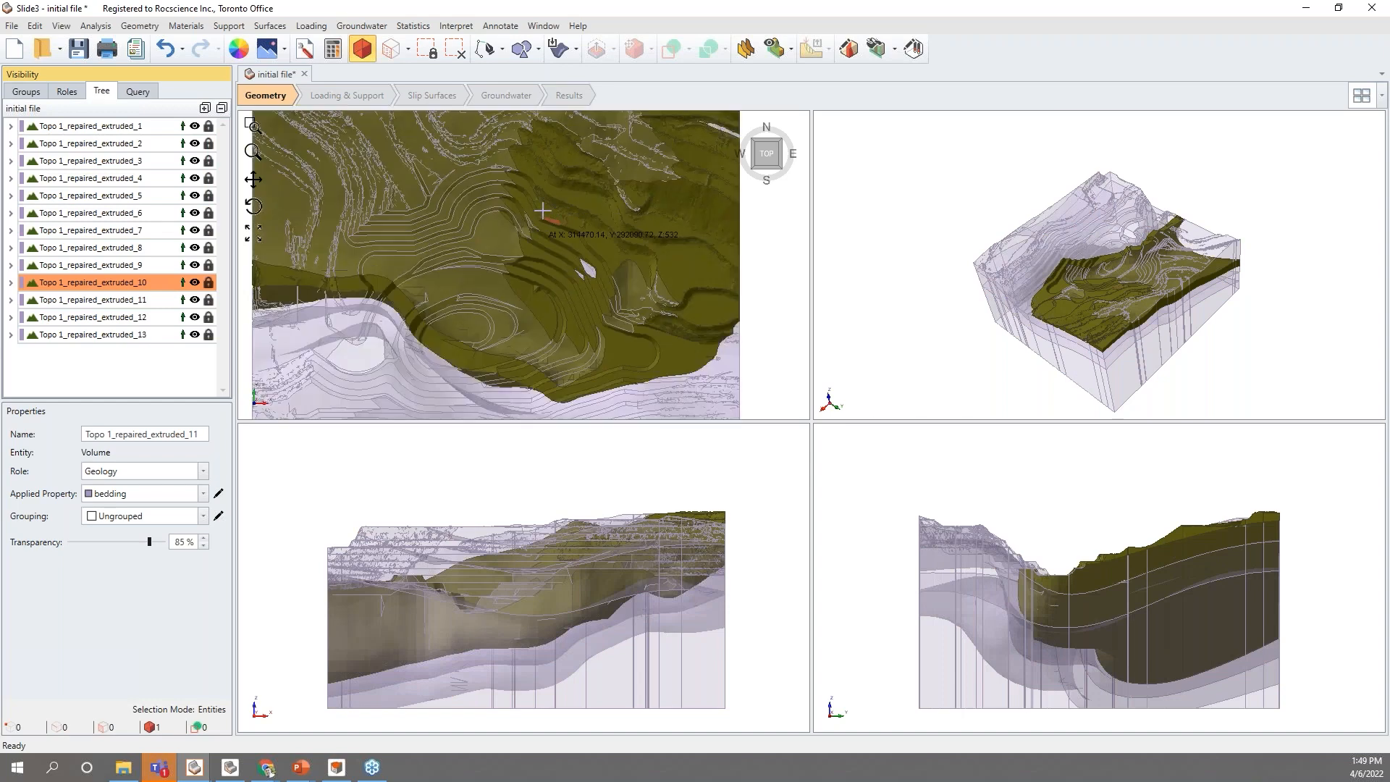
scroll(754, 229, down, 3)
click(131, 300)
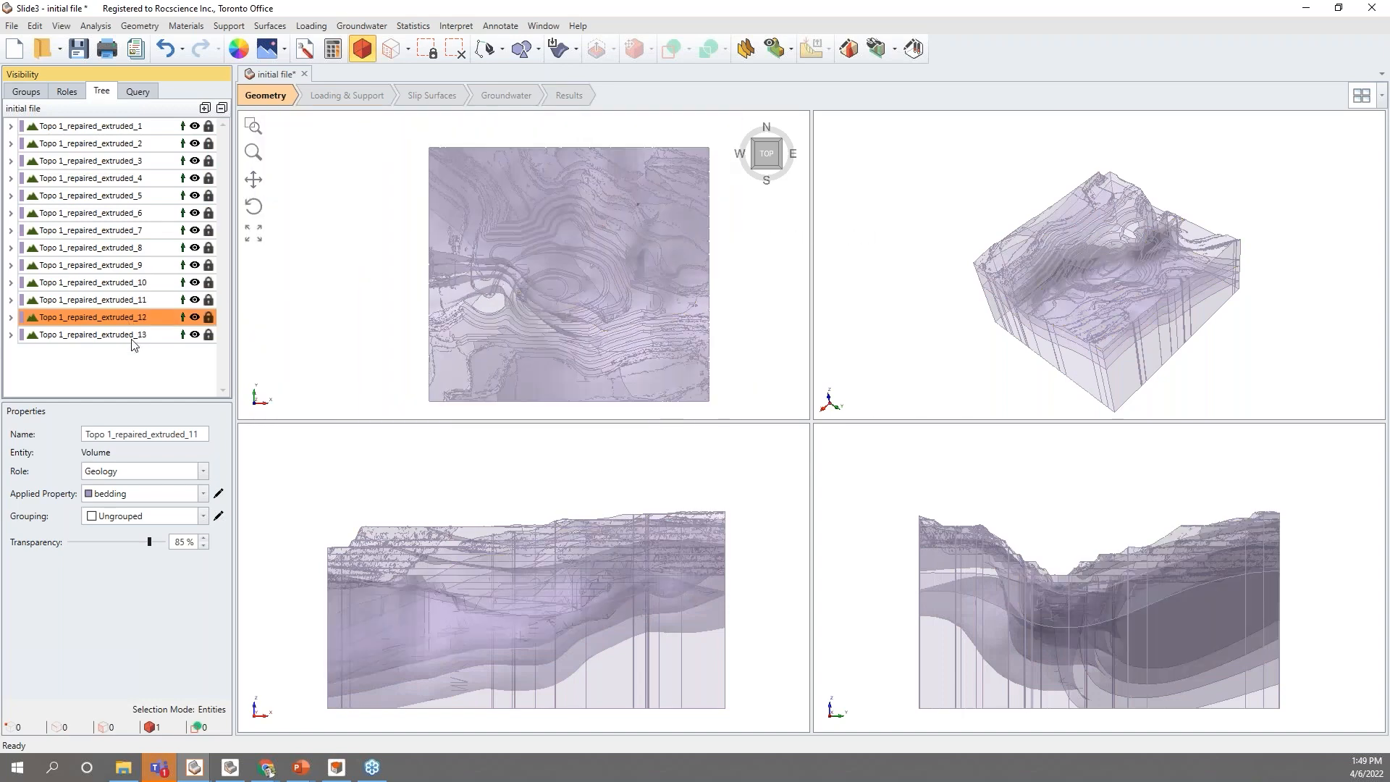
Collapse the small volumes so that 5 volumes remain after the collapse.
click(140, 25)
mouse_move(191, 178)
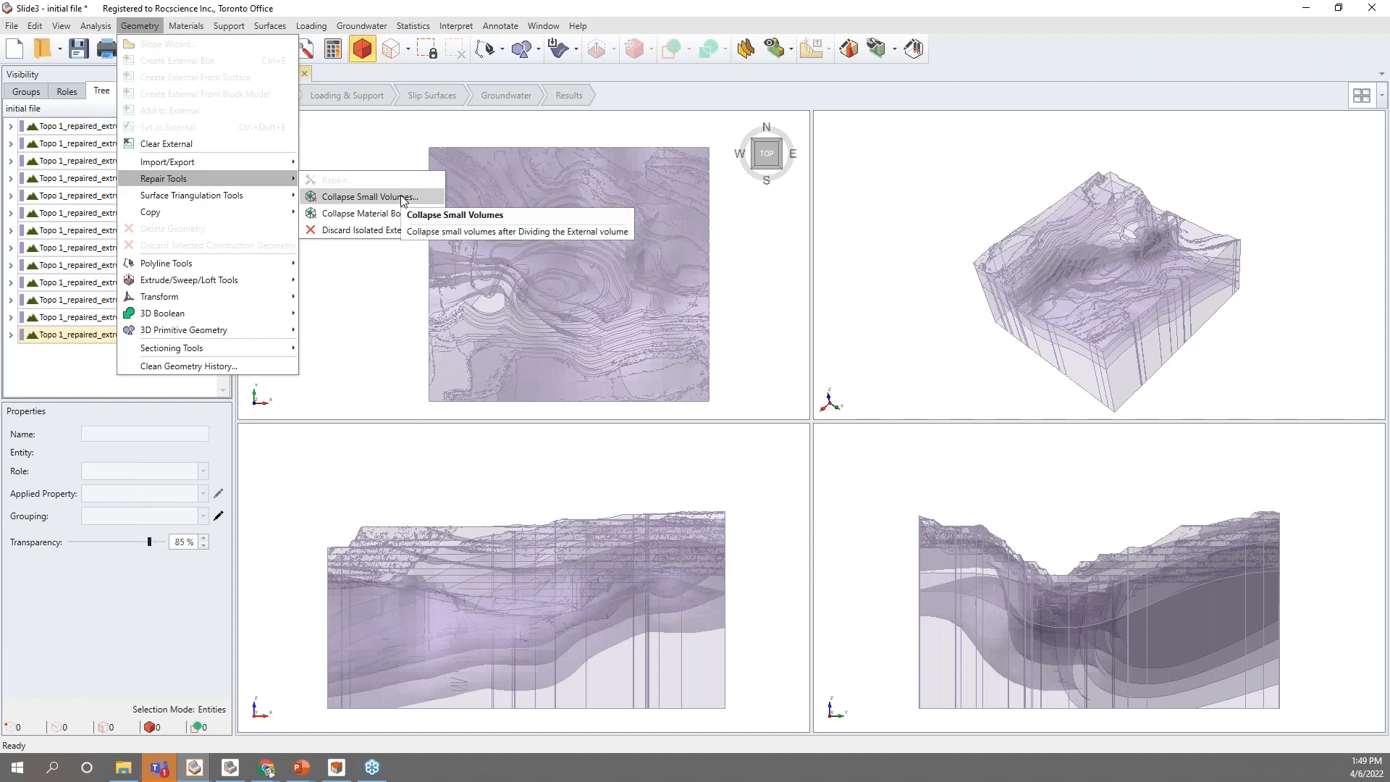
click(402, 198)
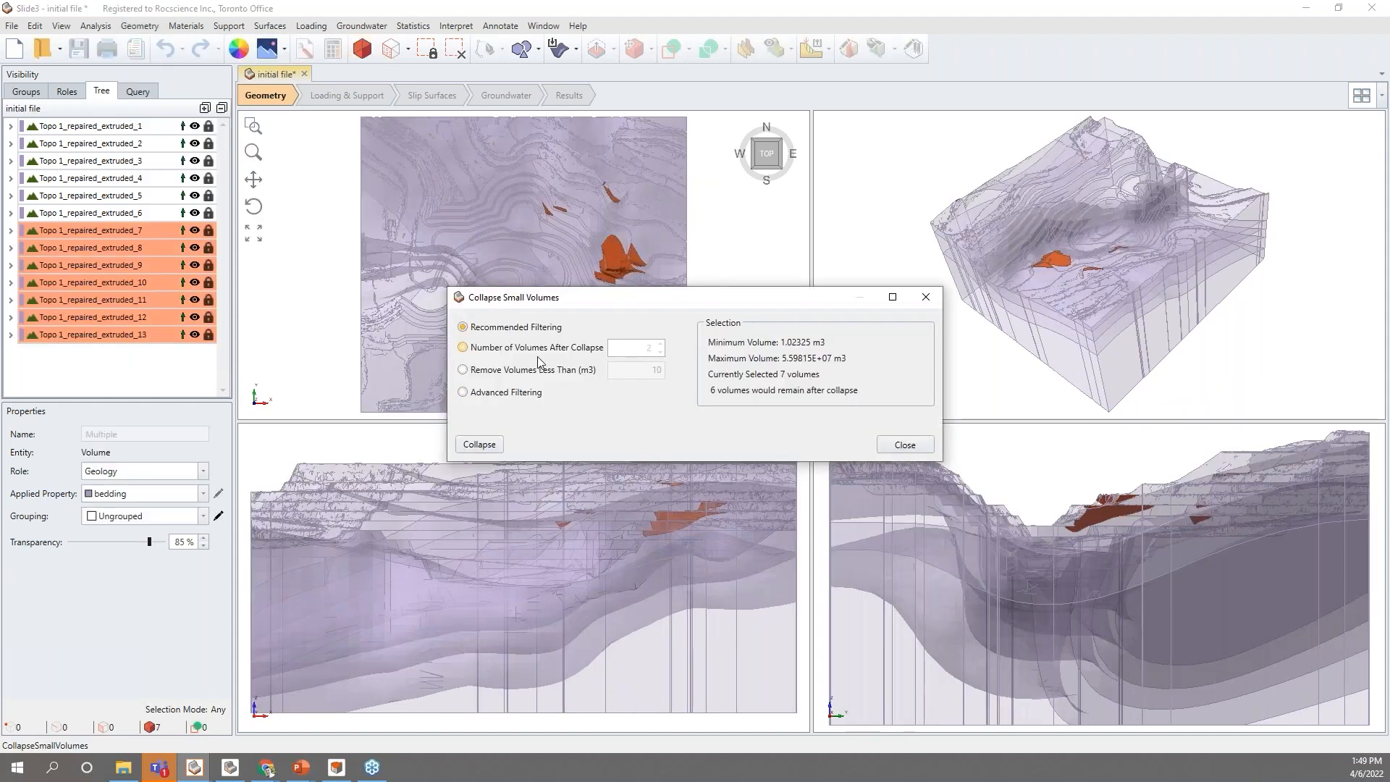
click(549, 349)
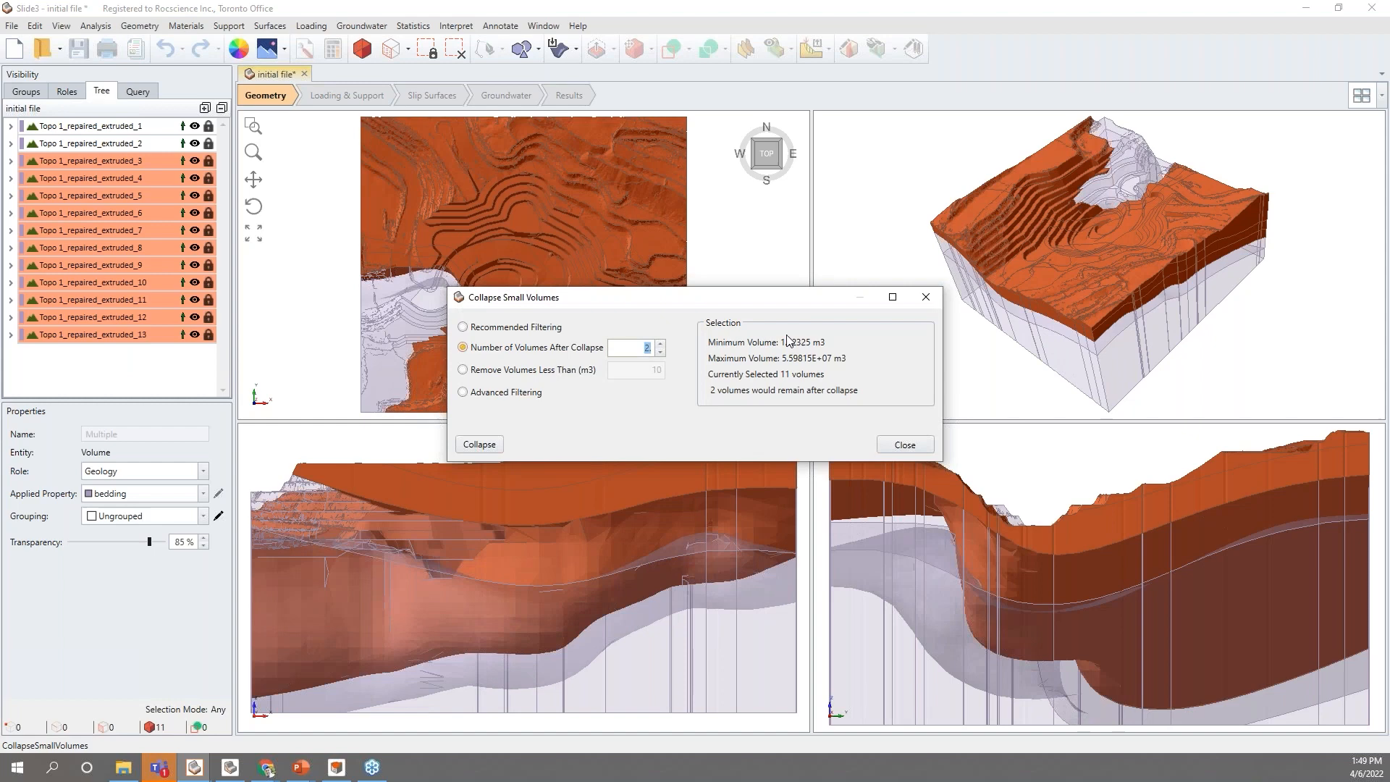
text(5)
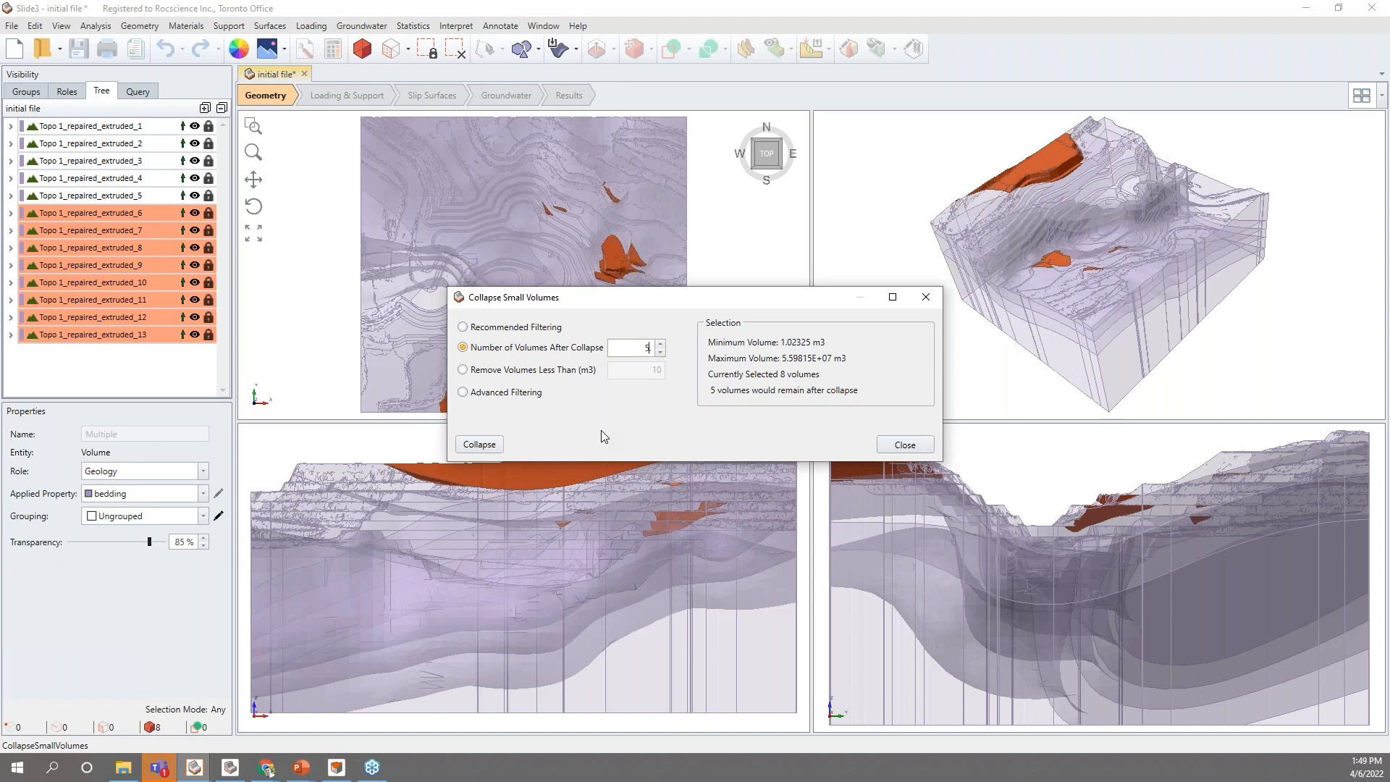
text(.)
drag(621, 298, 533, 540)
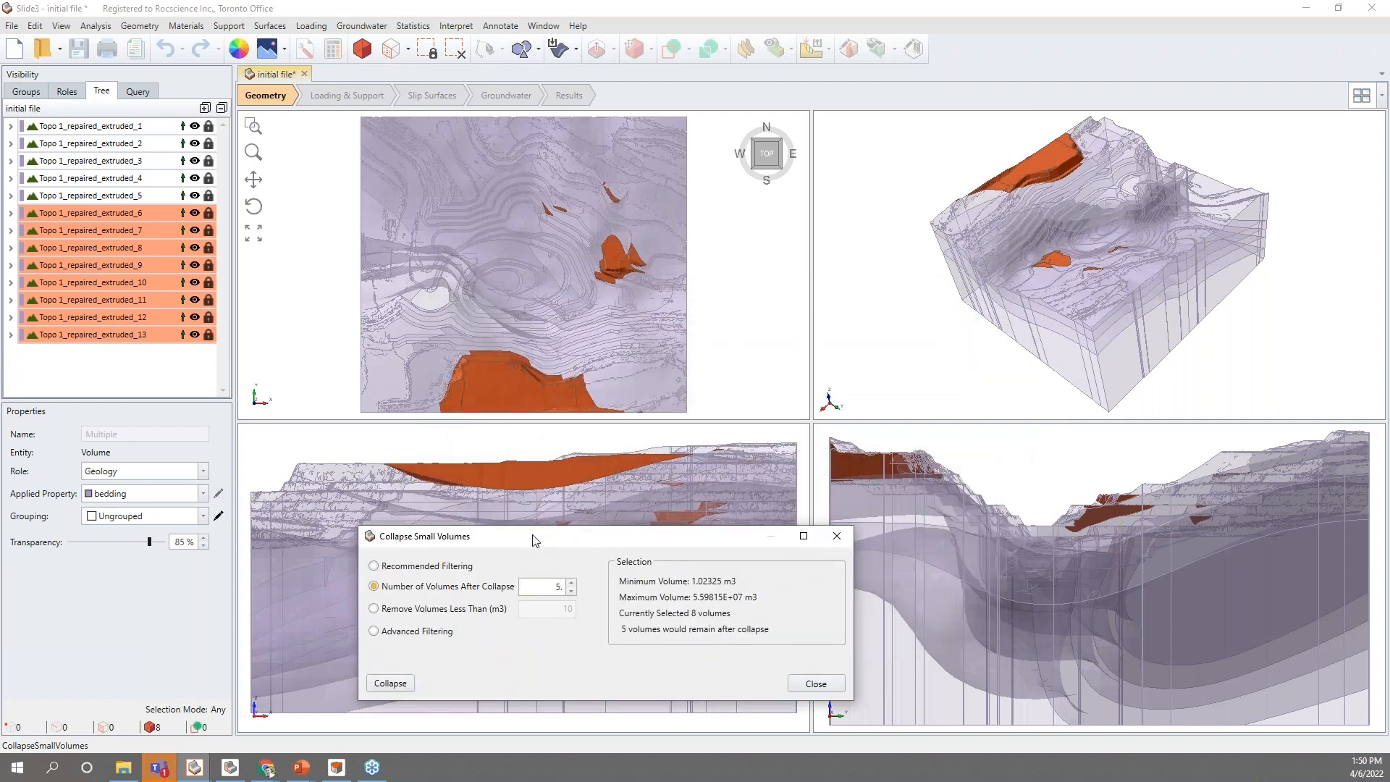
click(390, 684)
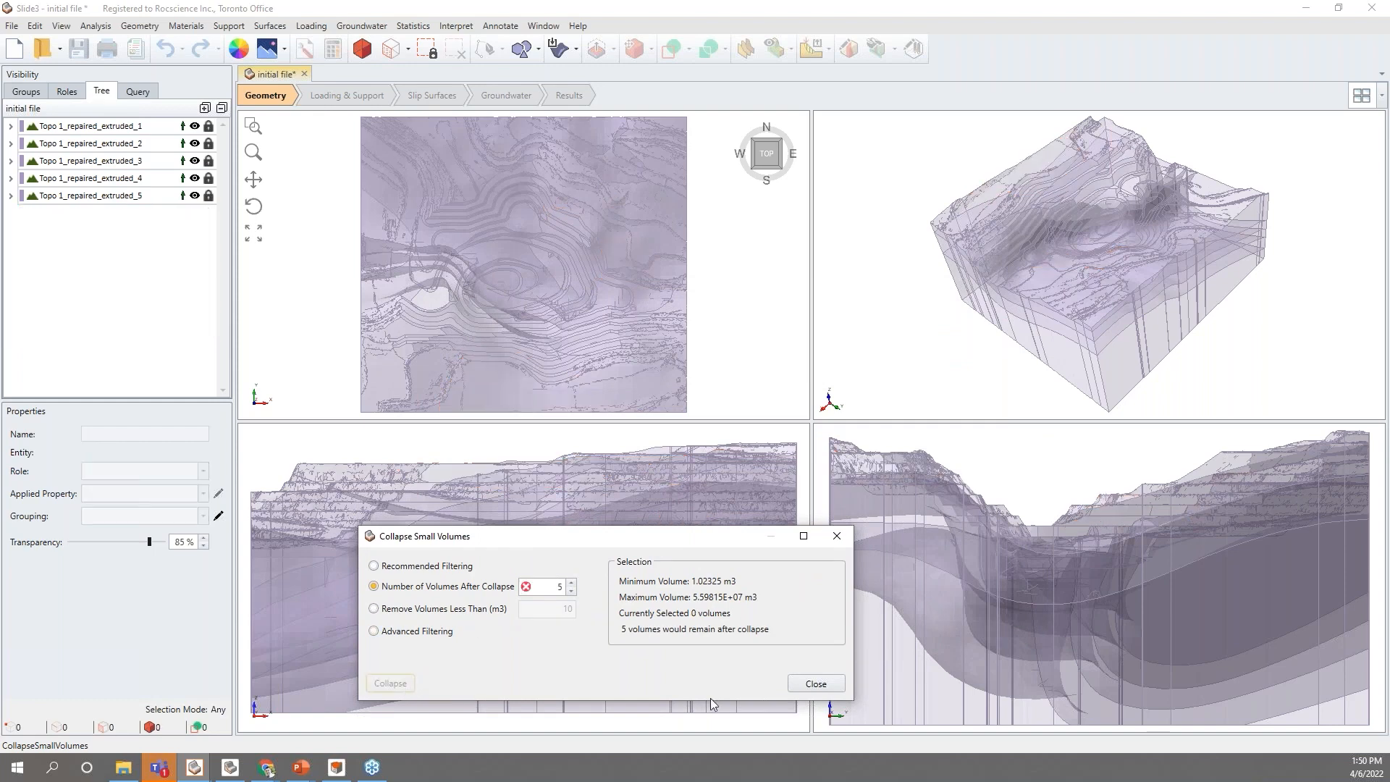
click(816, 683)
Select the lowest volume and review the defined properties of materials M1, M3 and M4.
click(141, 128)
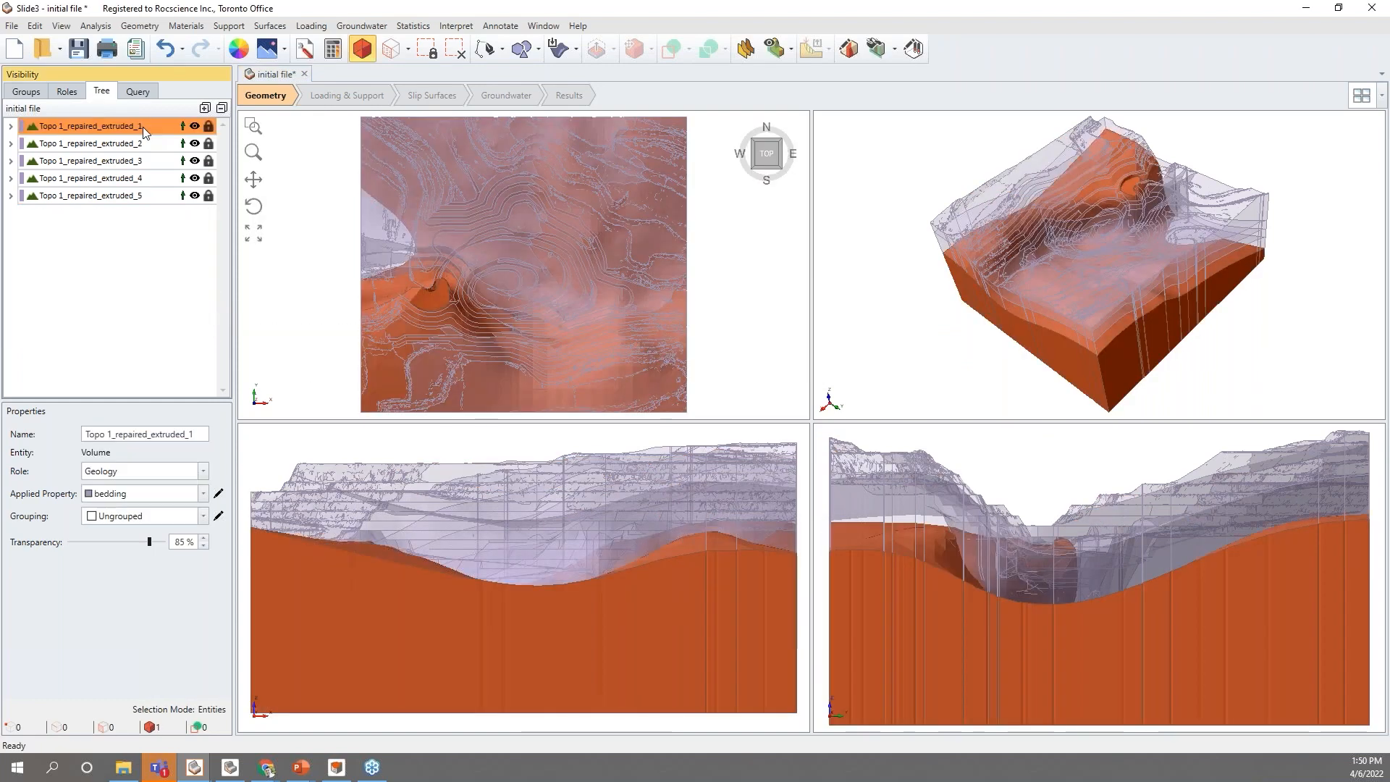
click(186, 25)
click(199, 41)
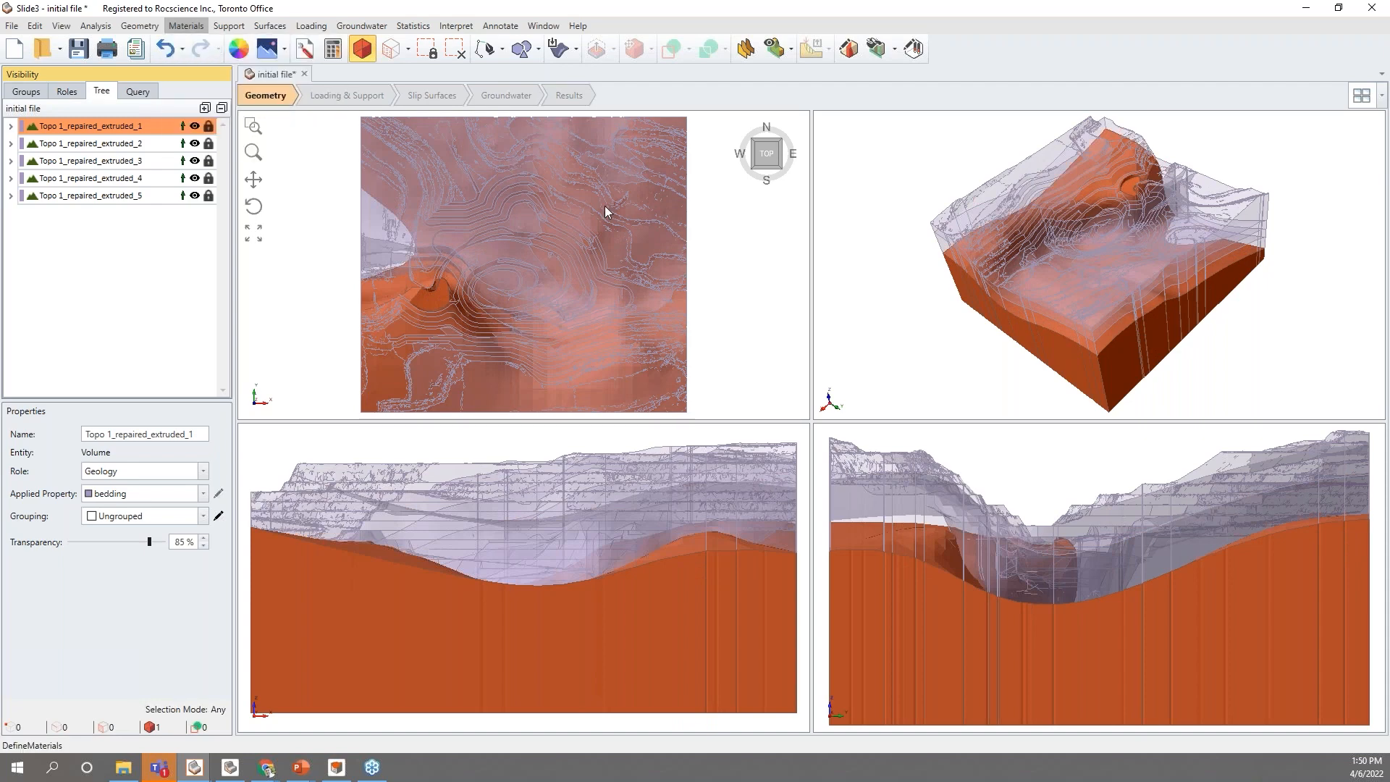
click(434, 295)
click(437, 325)
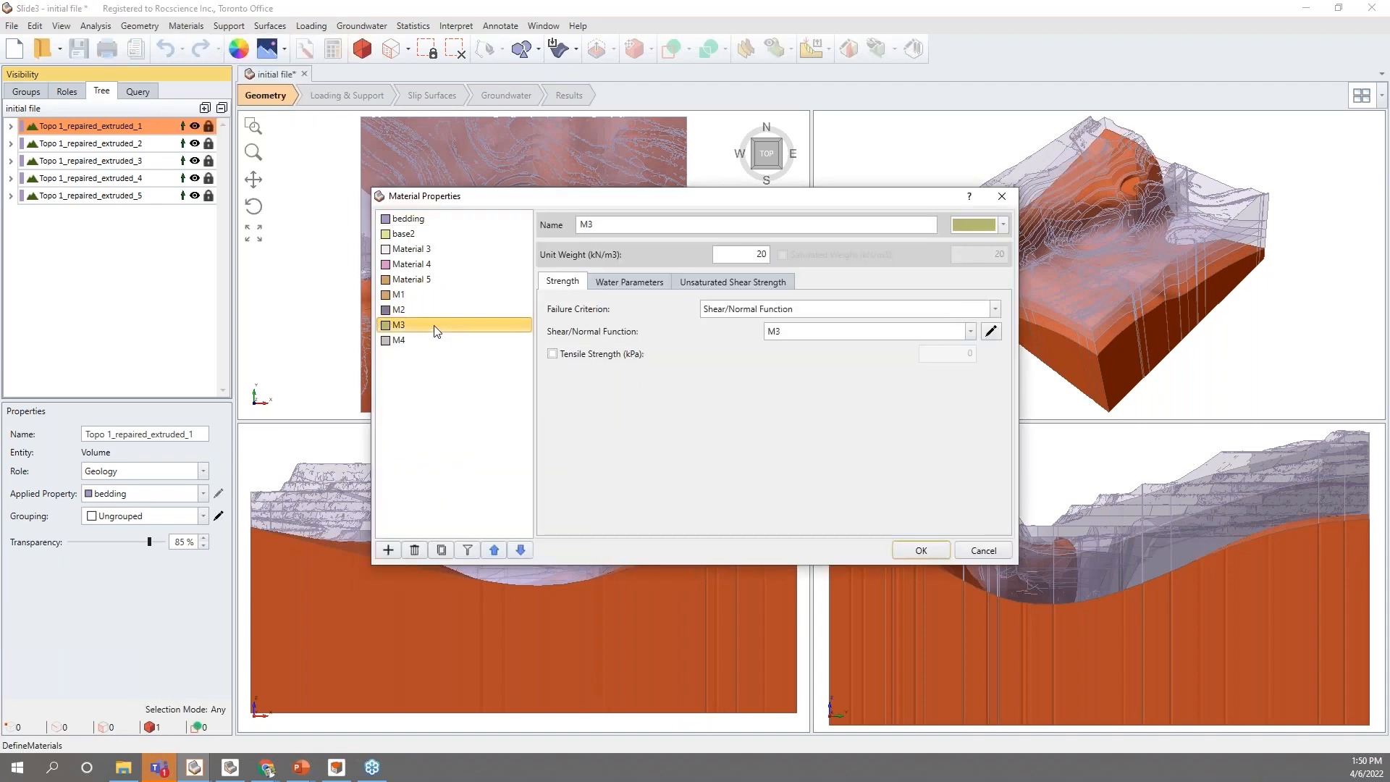
click(439, 341)
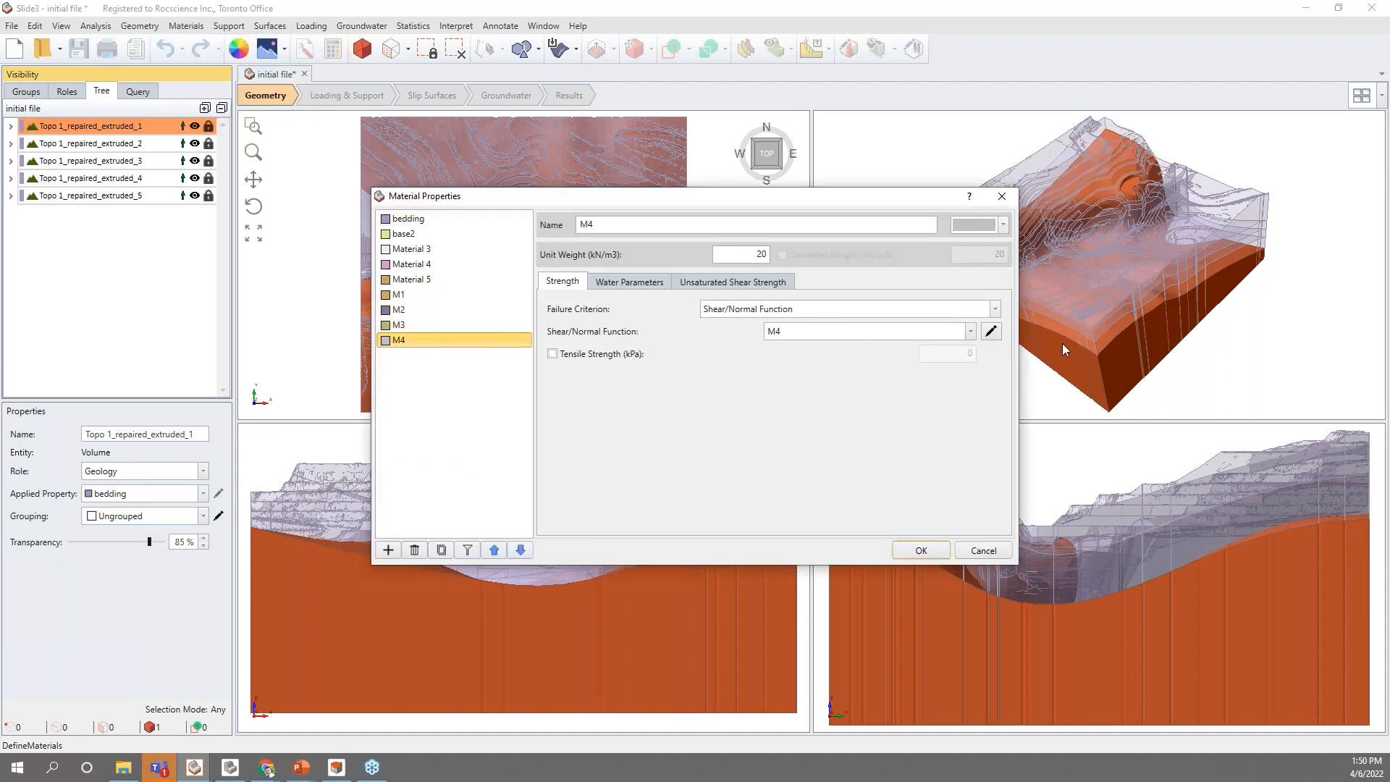
Examine the shear/normal strength functions M1 to M4 one by one, leaving the material definitions as they are.
click(991, 330)
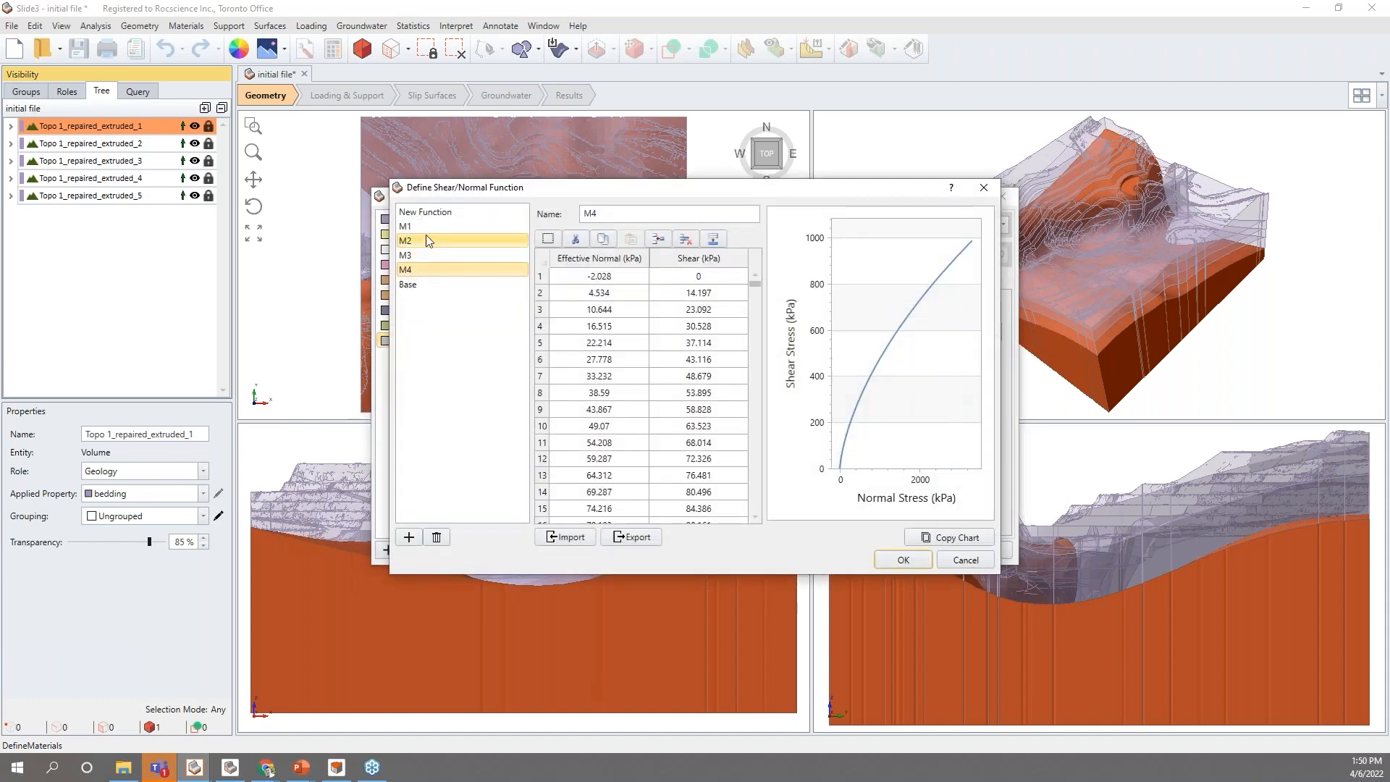
click(428, 228)
click(434, 241)
click(438, 256)
click(444, 270)
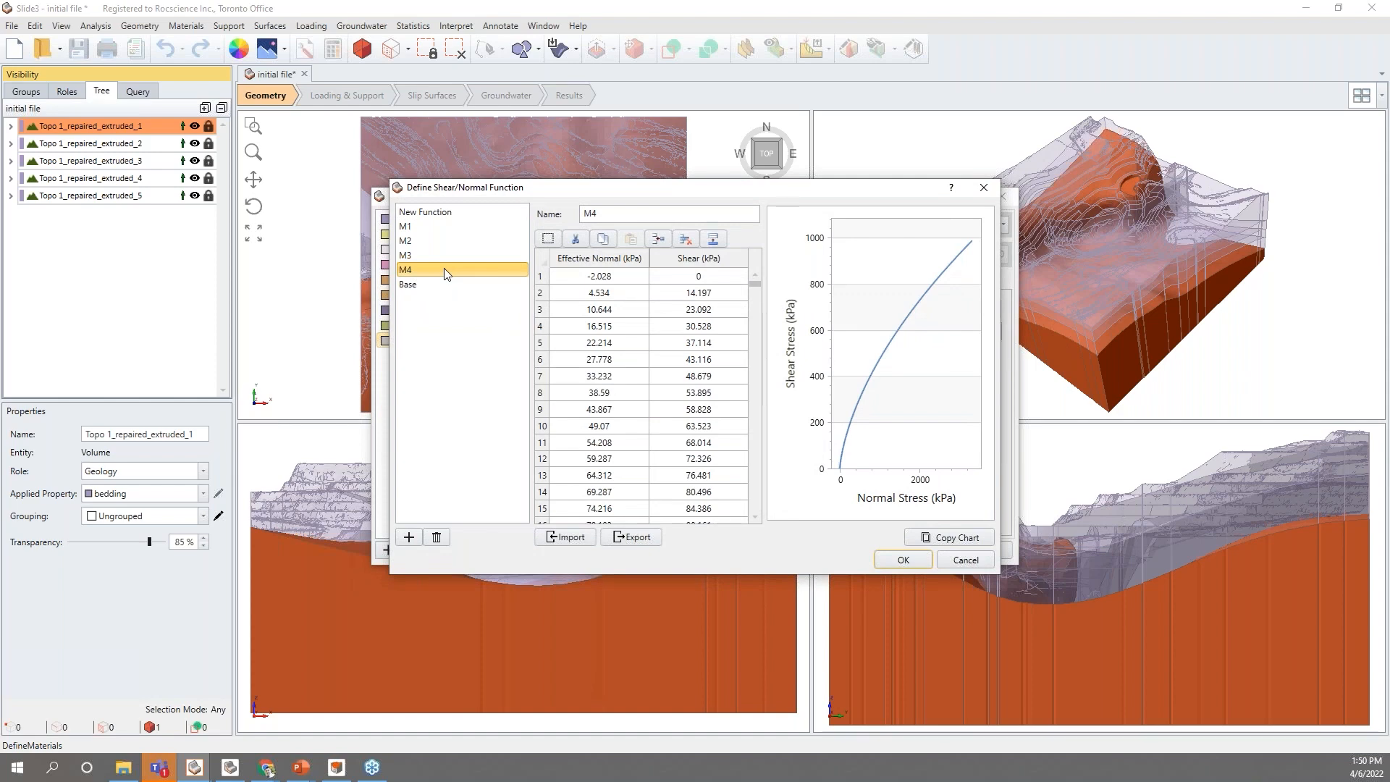
click(972, 557)
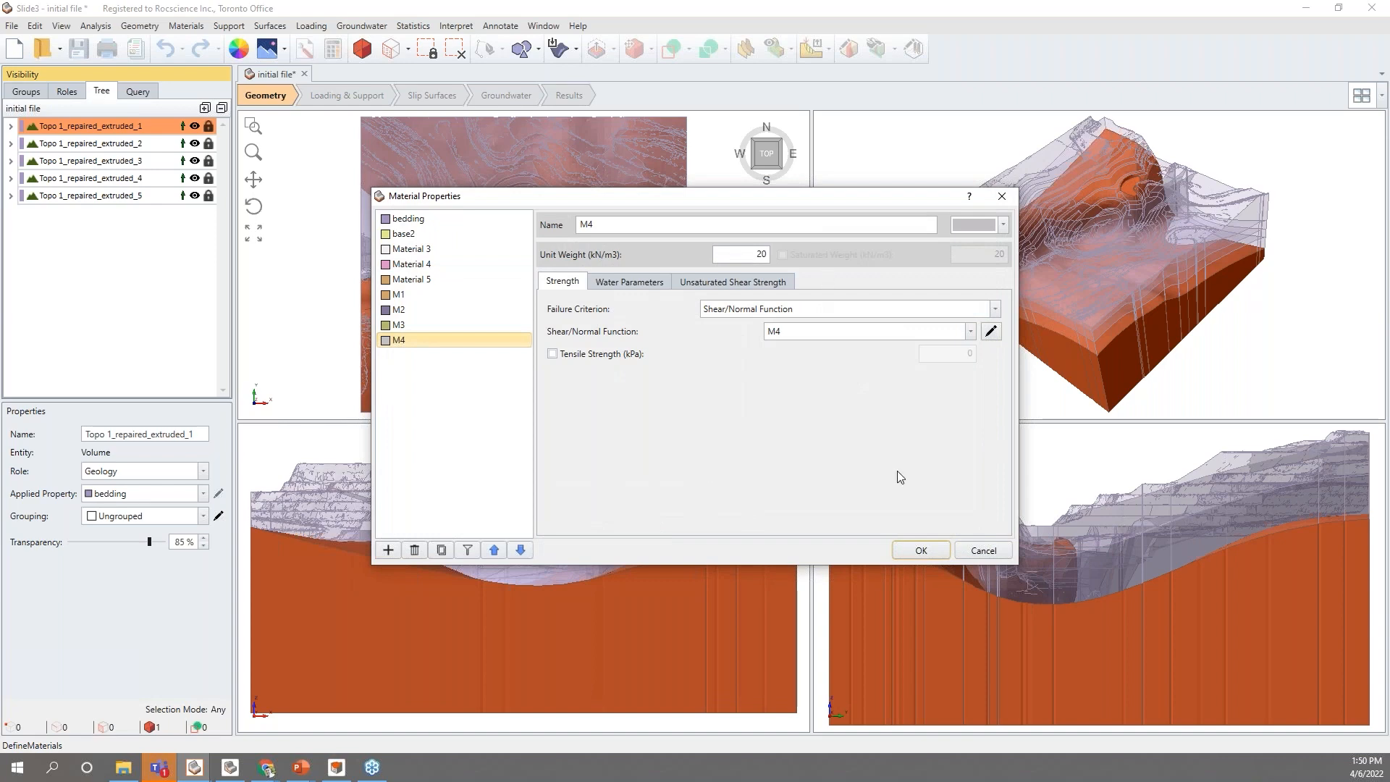
click(980, 550)
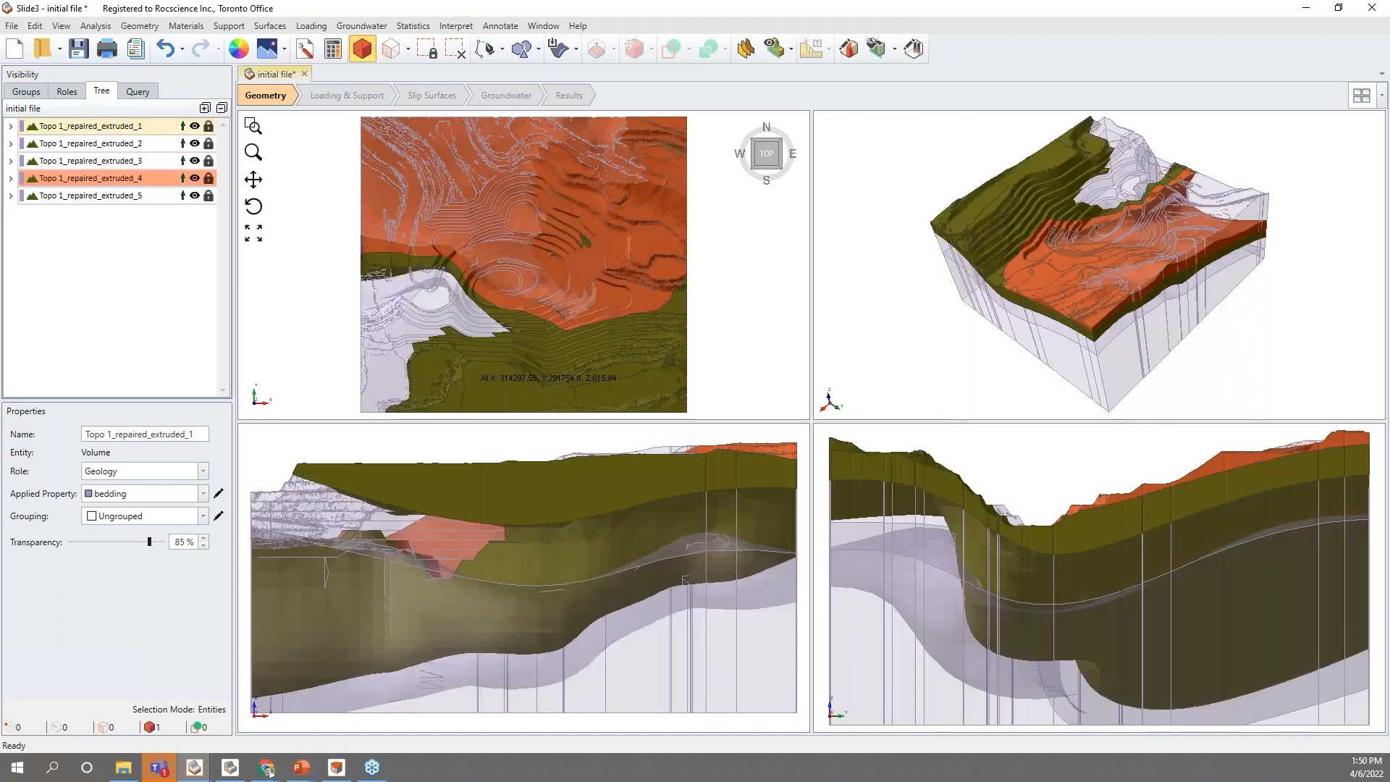
click(203, 493)
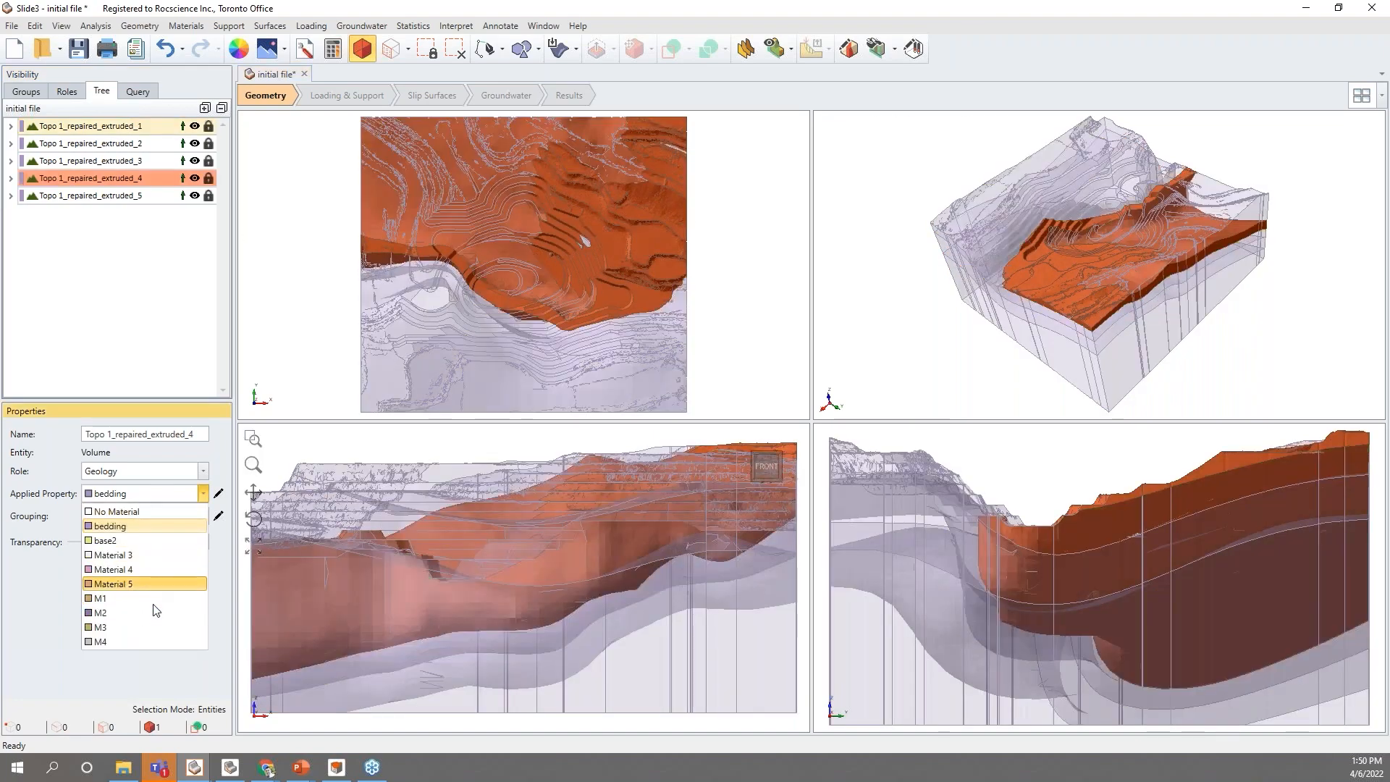
click(321, 256)
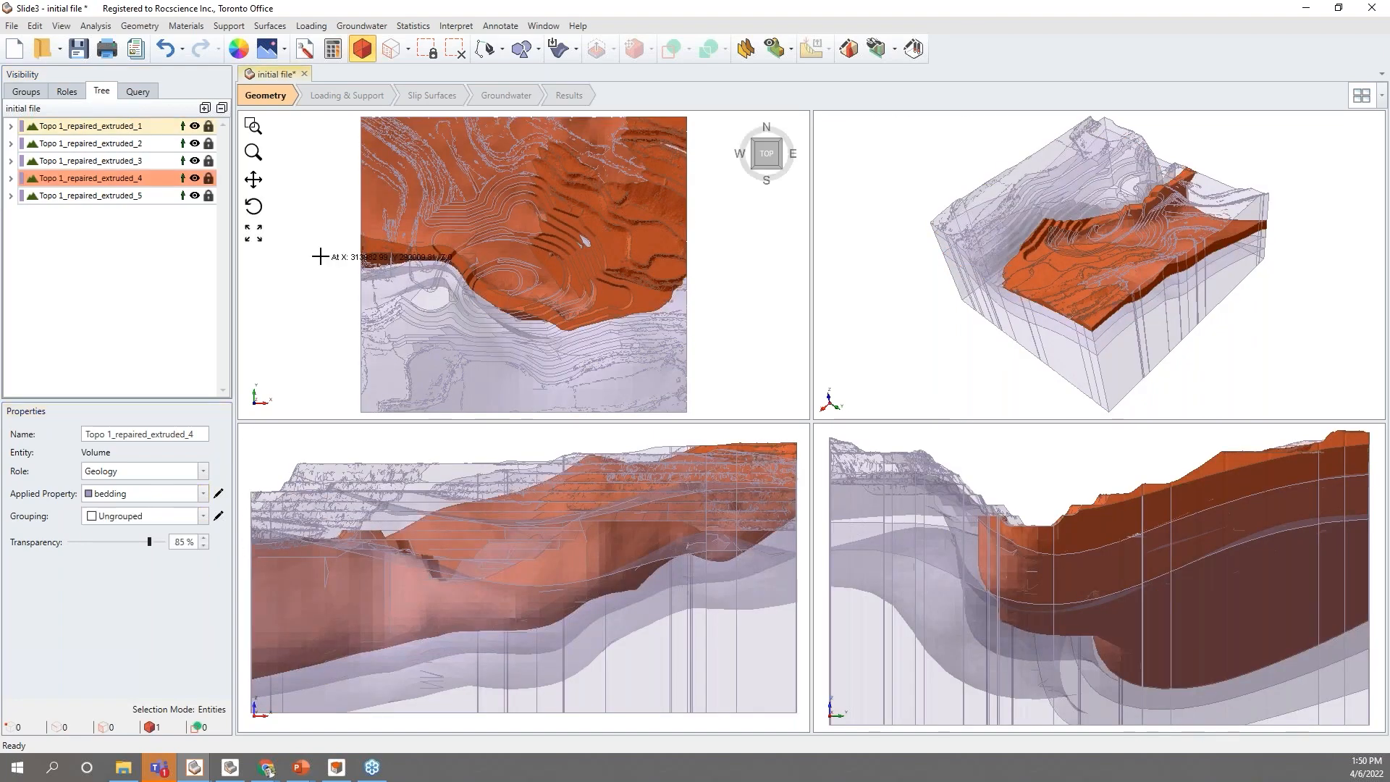
click(321, 256)
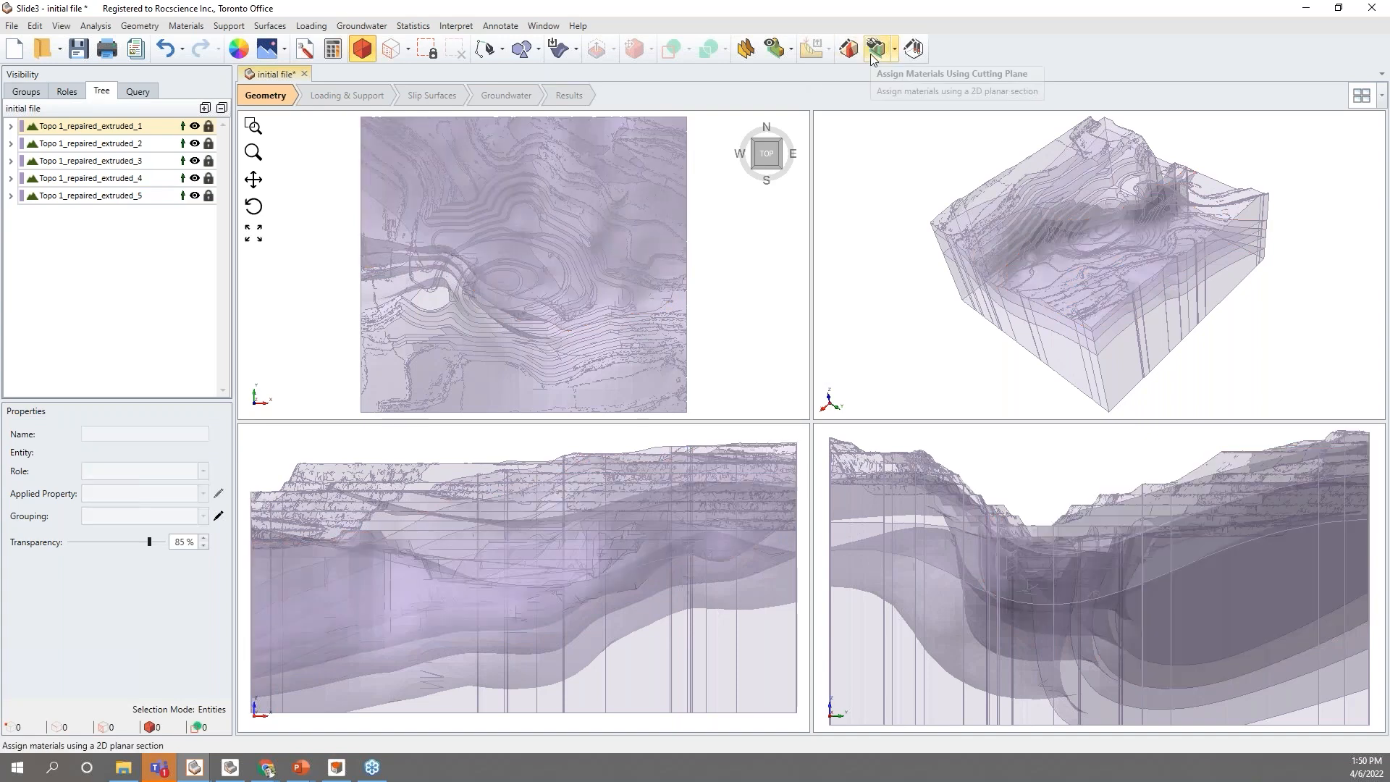
Using a cutting plane to assign materials, give M3 to the region under the pit floor and M4 to the layer beneath it.
click(876, 49)
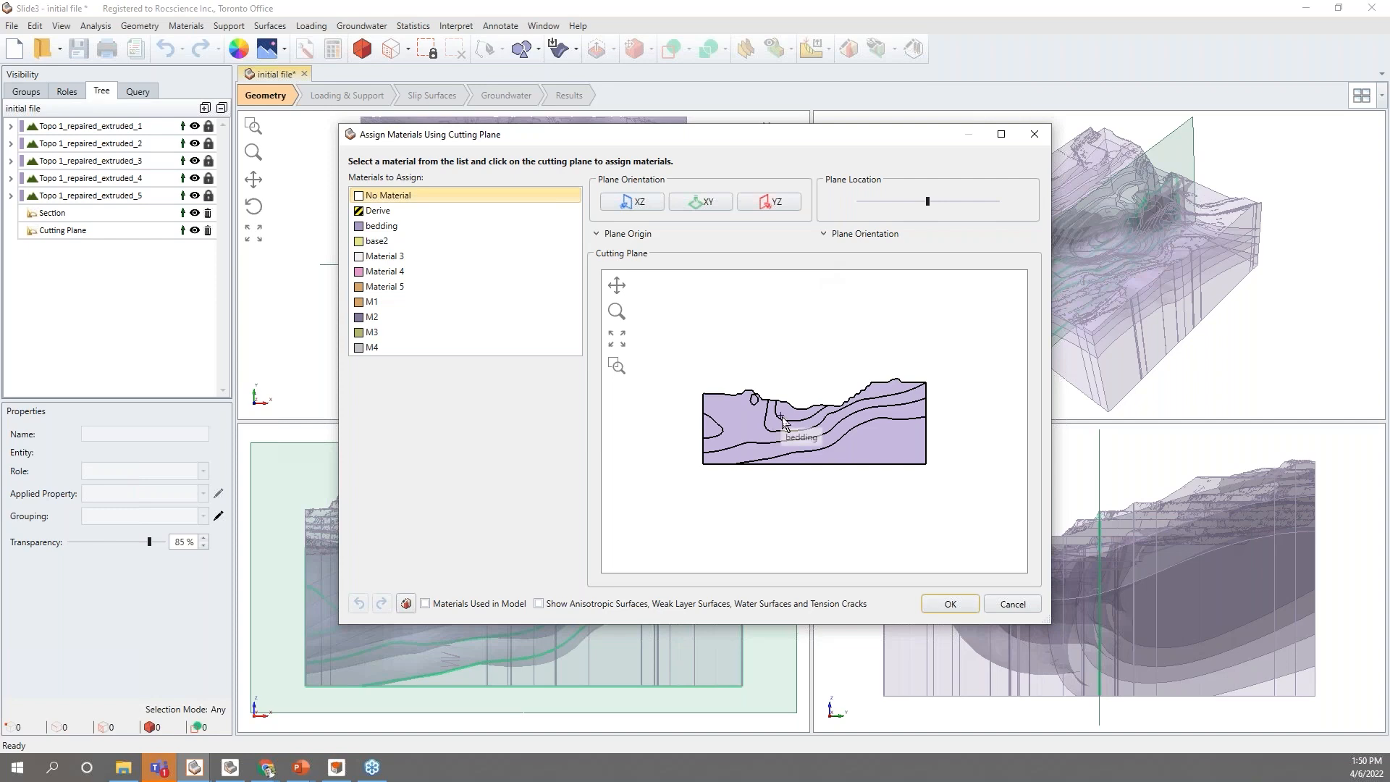
scroll(803, 403, up, 4)
scroll(803, 403, down, 2)
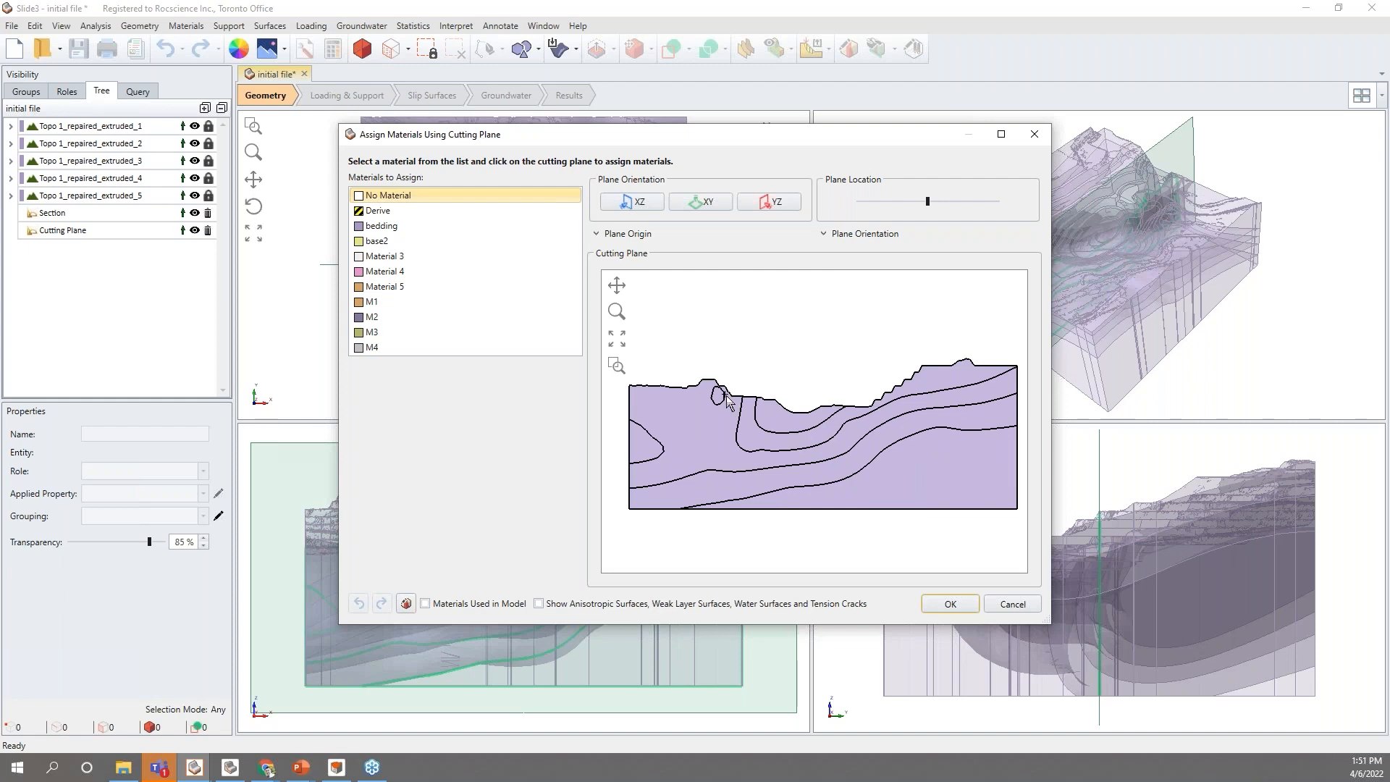
click(414, 332)
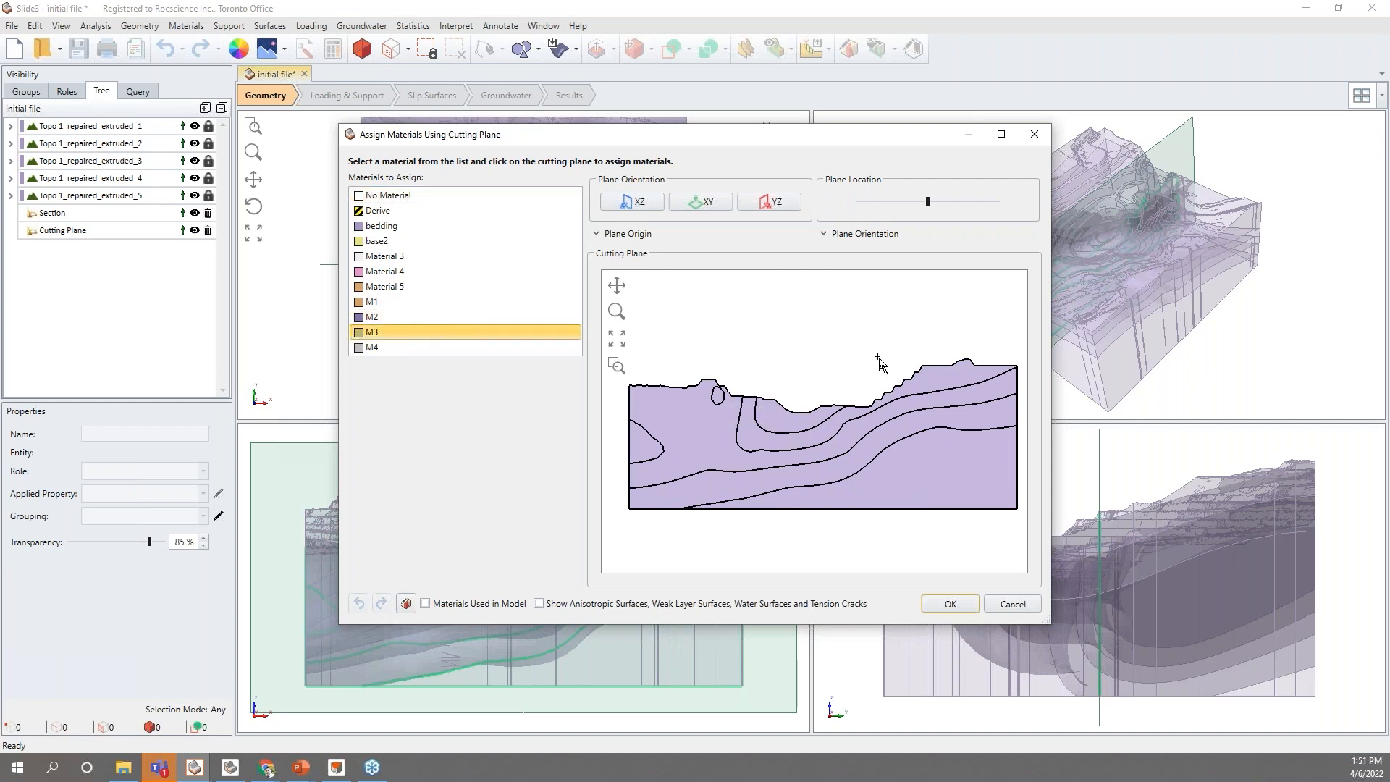
click(803, 415)
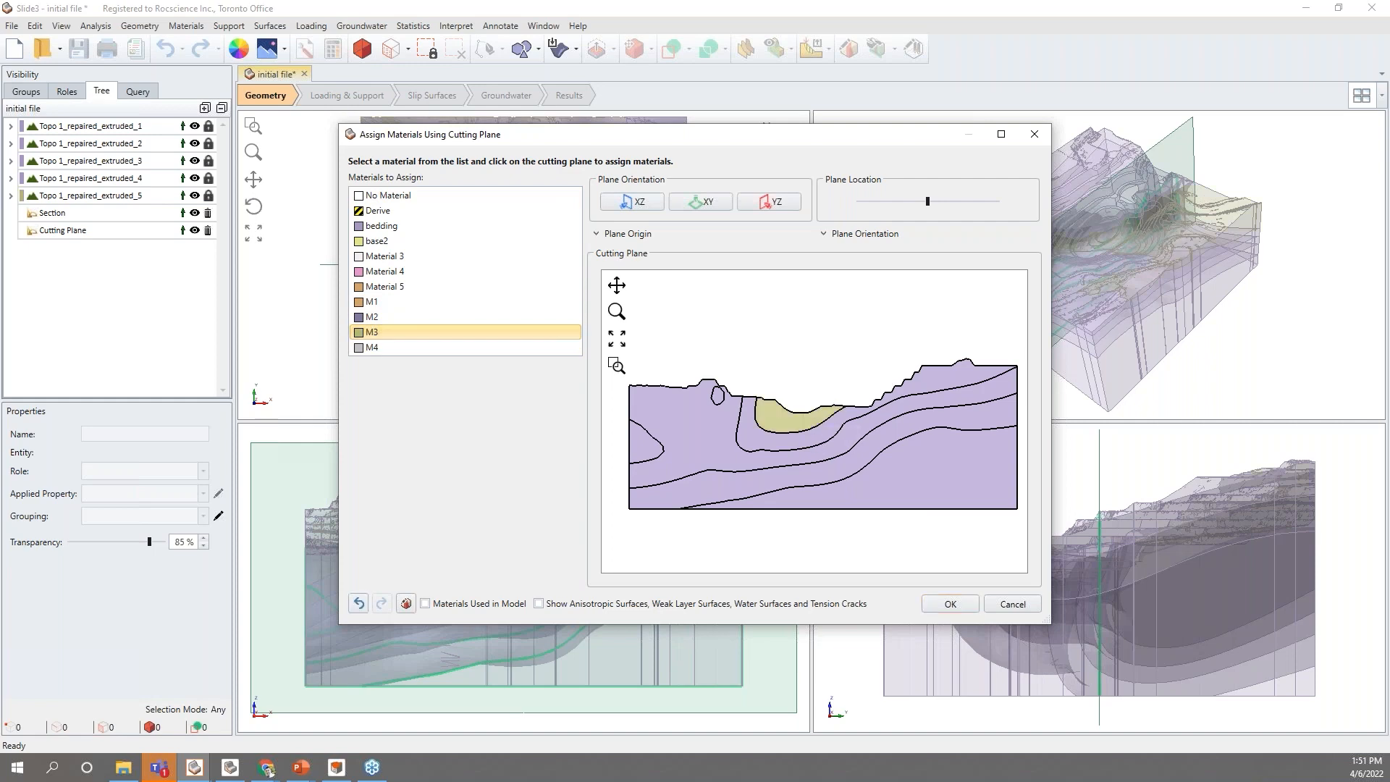
click(416, 347)
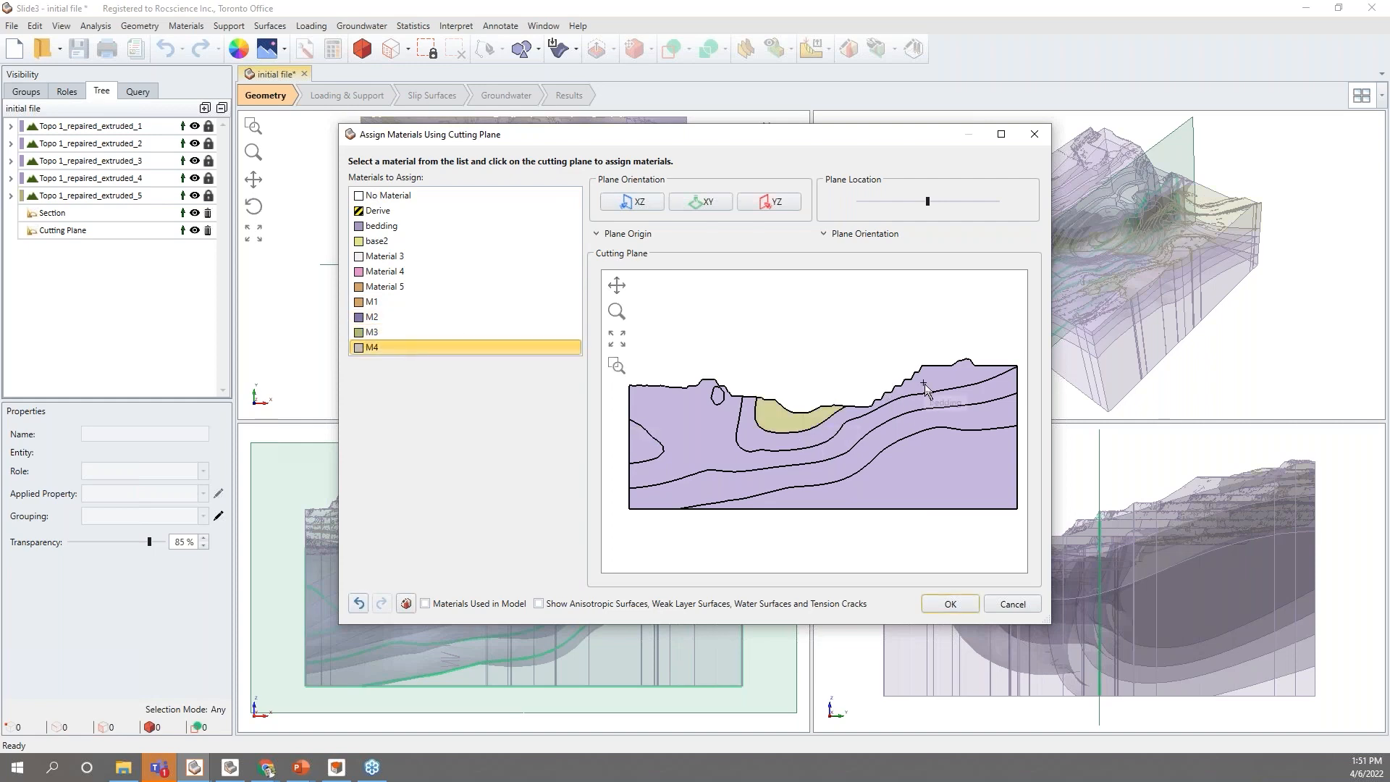
click(954, 382)
Assign M1 and M2 to the two successive layers below and M4 to the base volume, and accept the assignments.
click(427, 302)
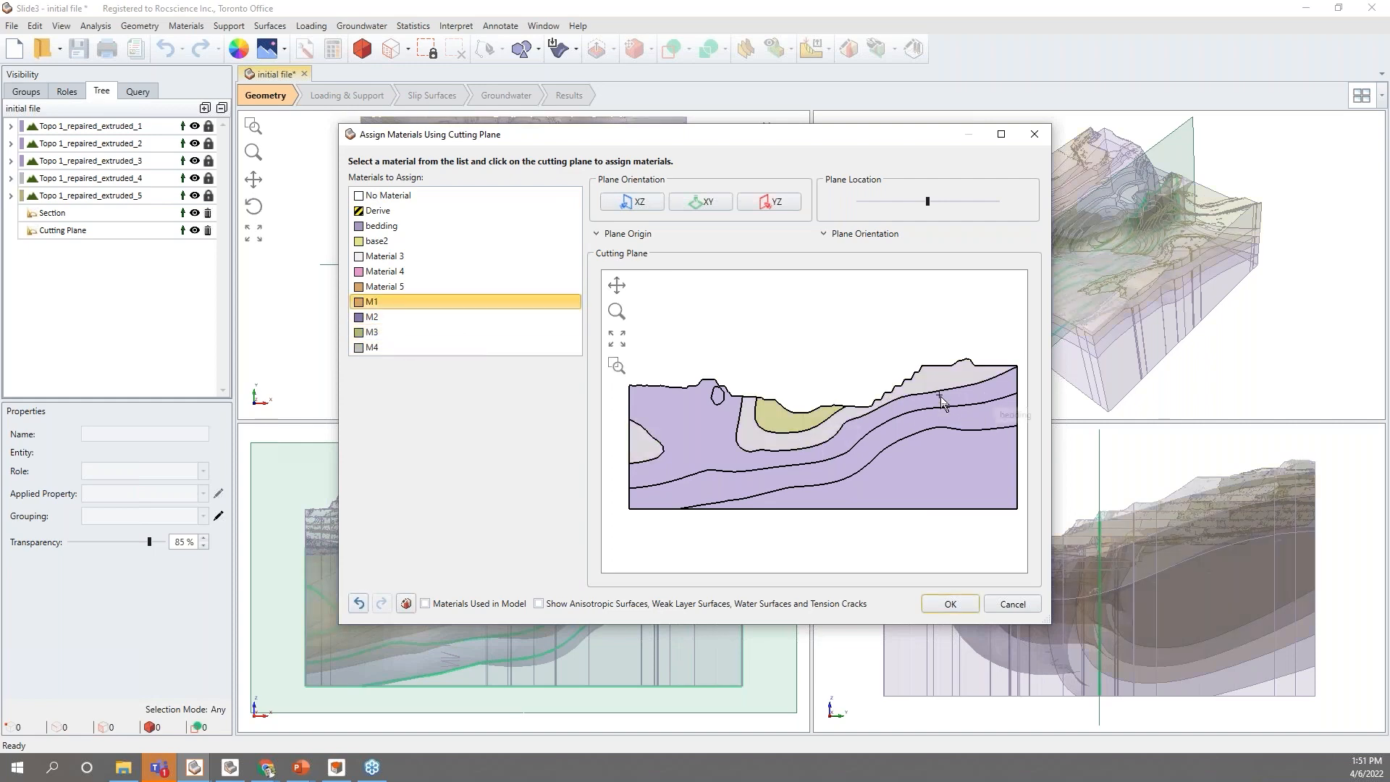
click(942, 397)
click(459, 317)
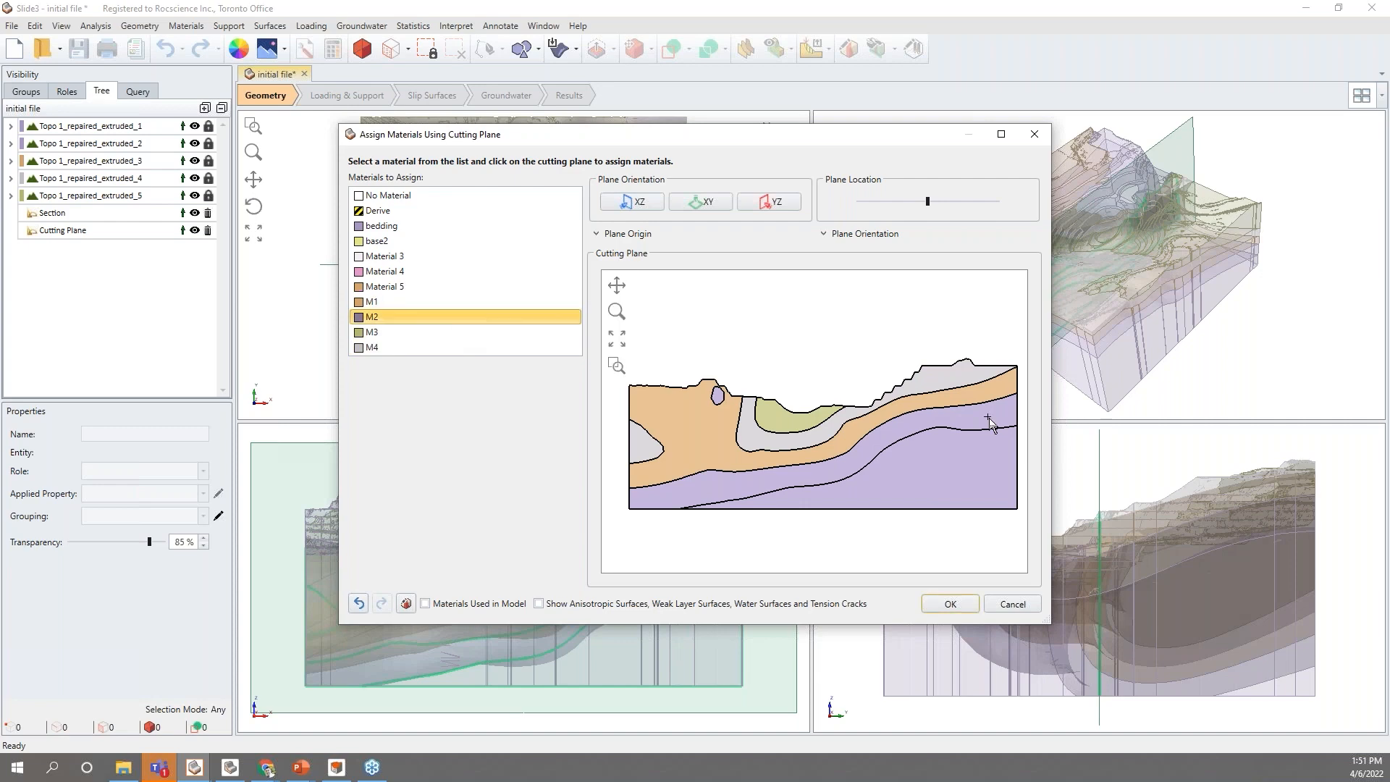
click(989, 420)
click(459, 348)
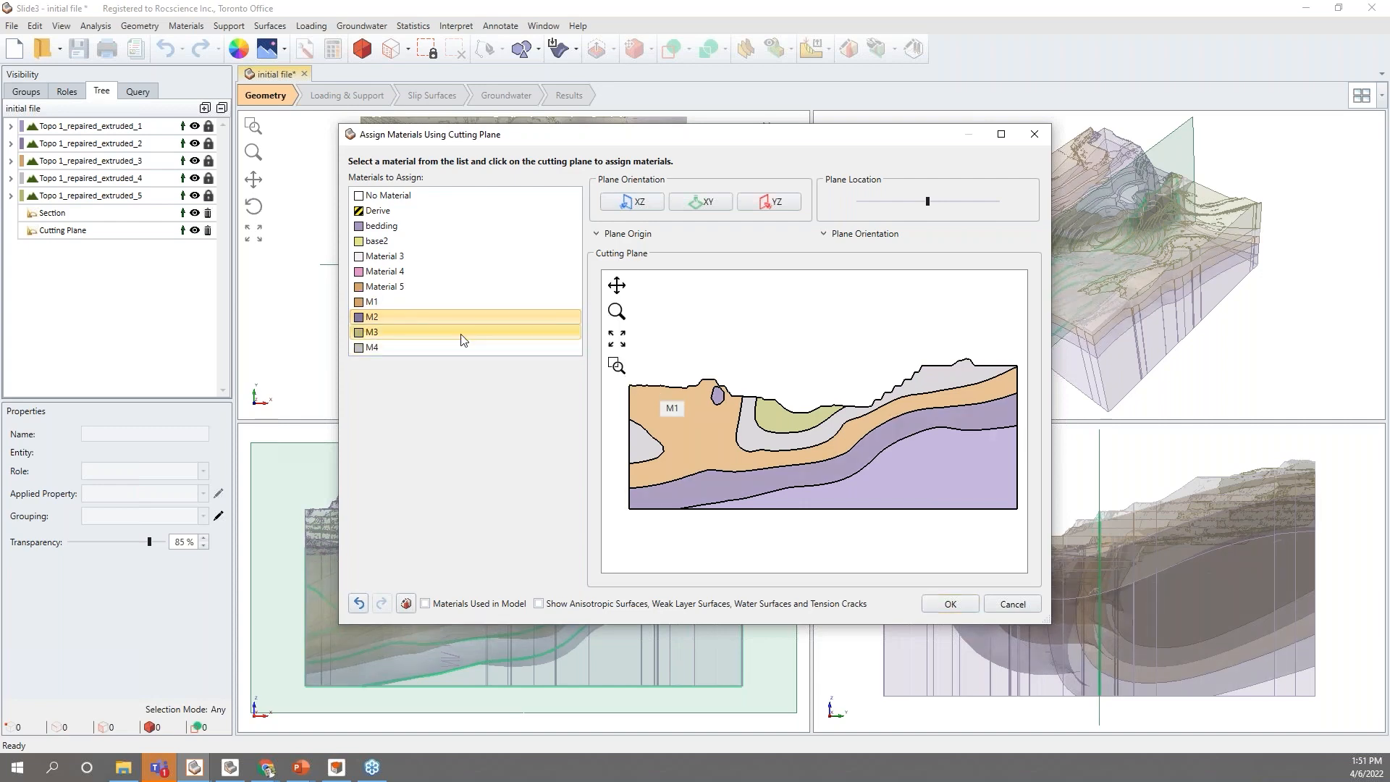
click(983, 481)
click(932, 606)
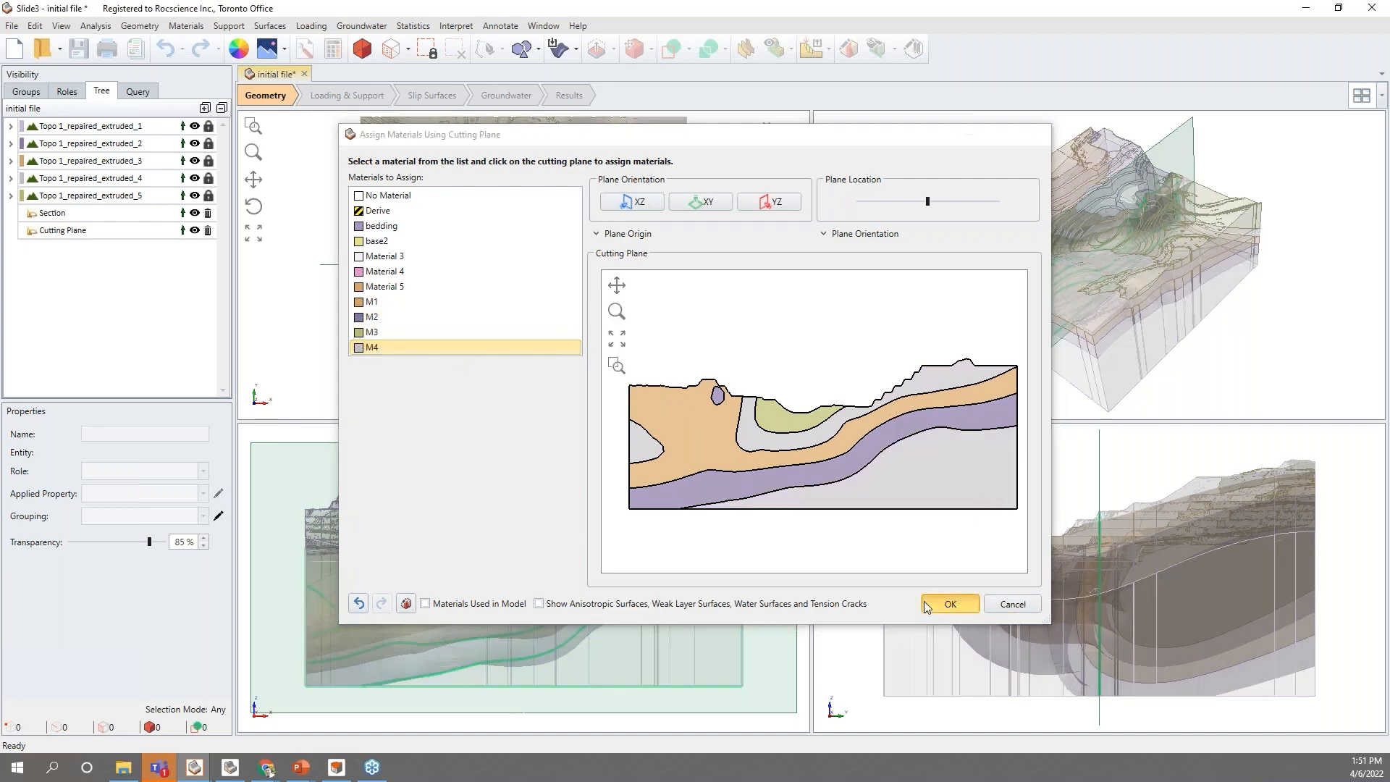
Set the transparency to 0% and inspect the assigned material layers around the pit in 3D.
click(153, 543)
drag(142, 547, 80, 546)
drag(1298, 245, 1015, 285)
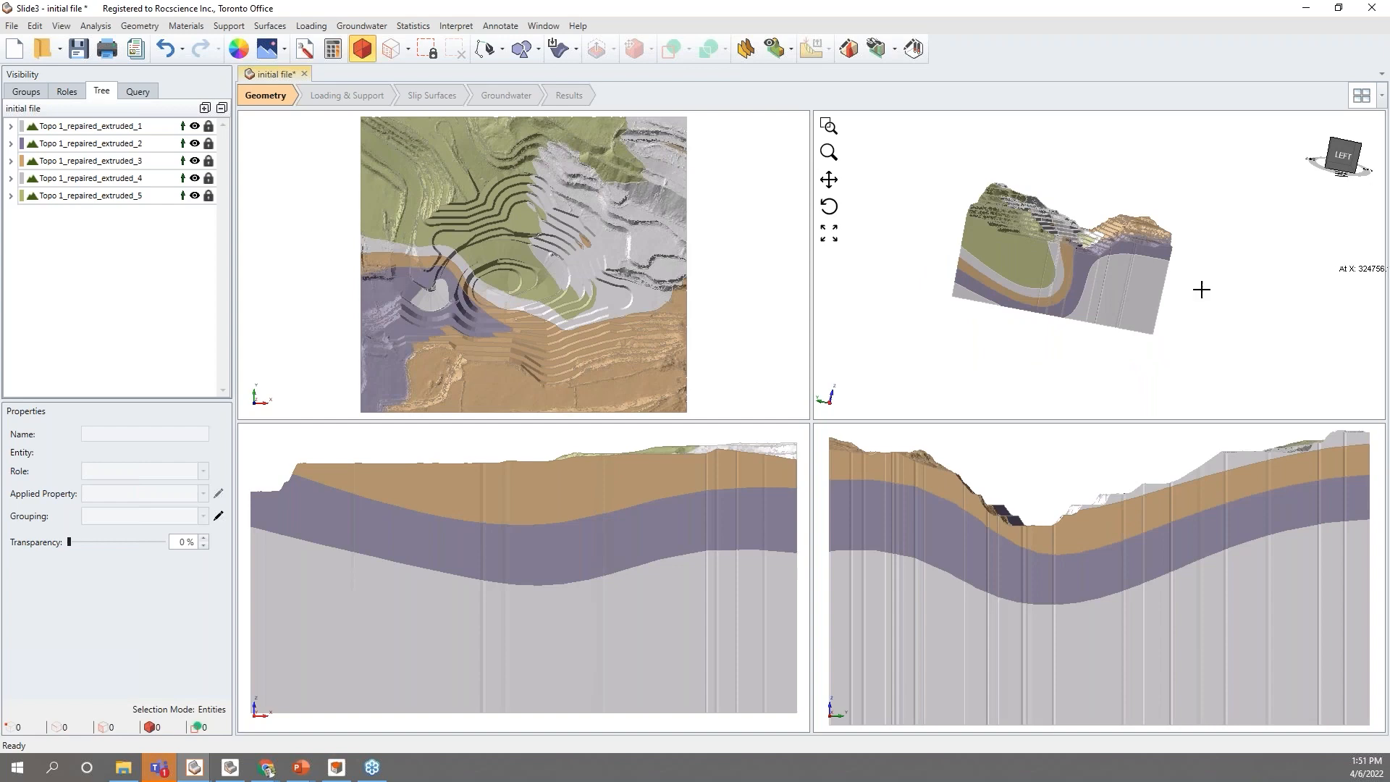
drag(1067, 335, 1336, 286)
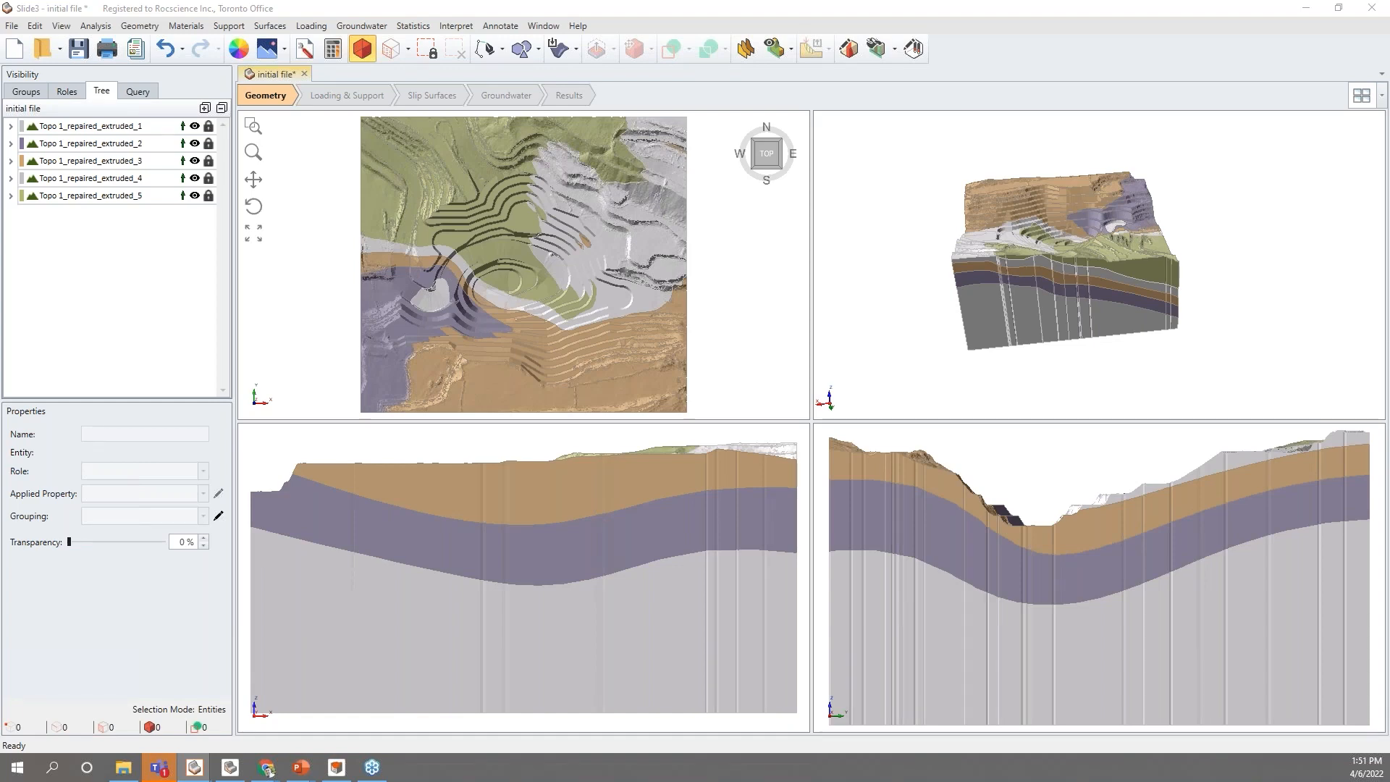
Review the analysis methods in the project settings, keeping Janbu Simplified.
click(96, 26)
click(119, 44)
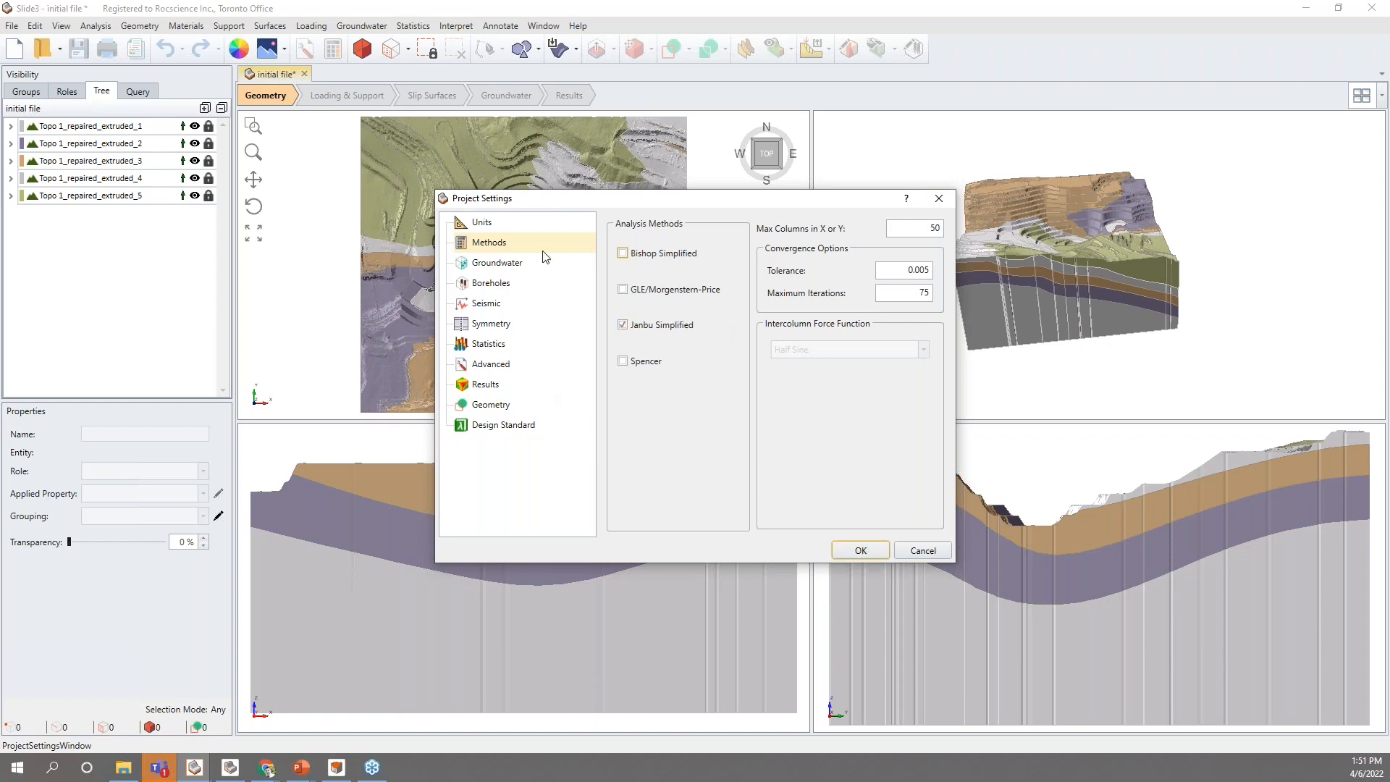
click(860, 550)
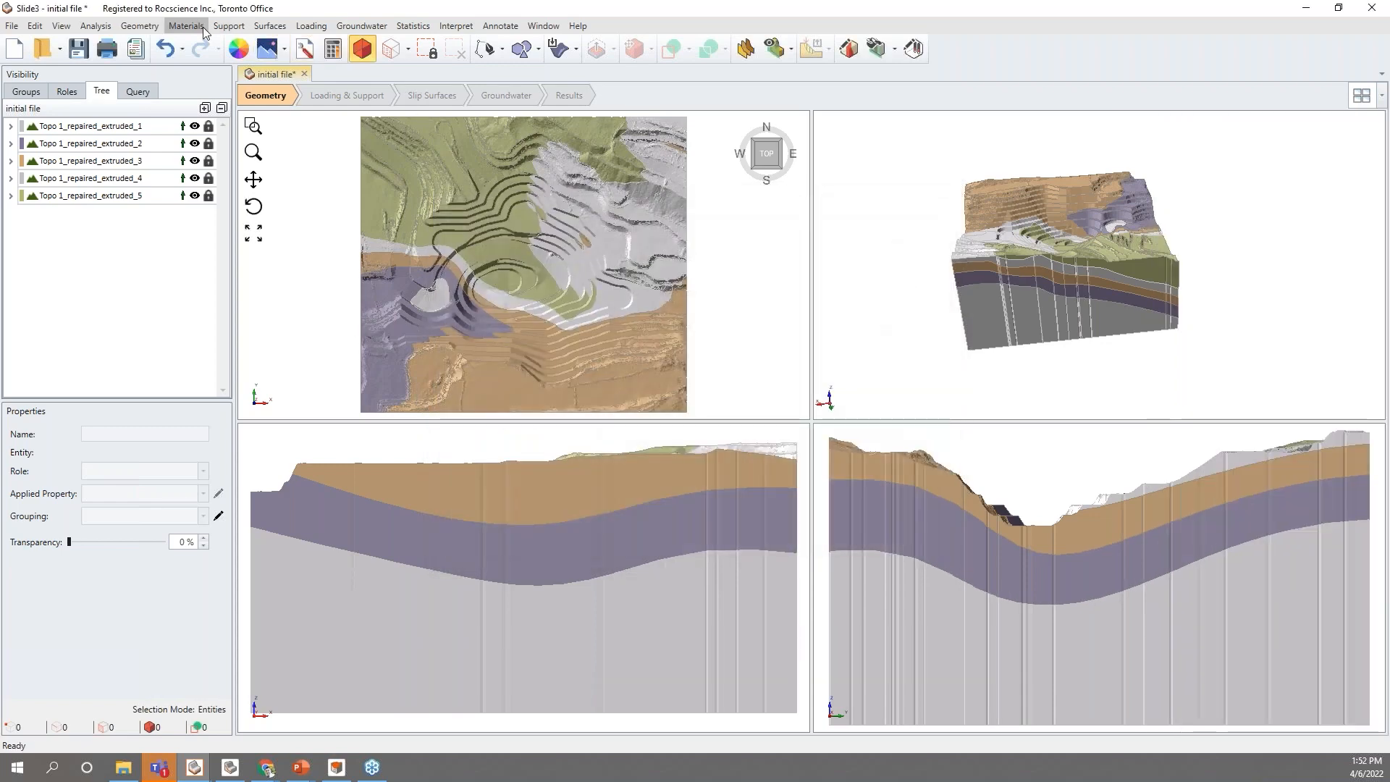
Review the slip surface options for an ellipsoid surface with Particle Swarm Search, and leave them without applying changes.
click(255, 26)
click(289, 42)
click(653, 461)
click(657, 485)
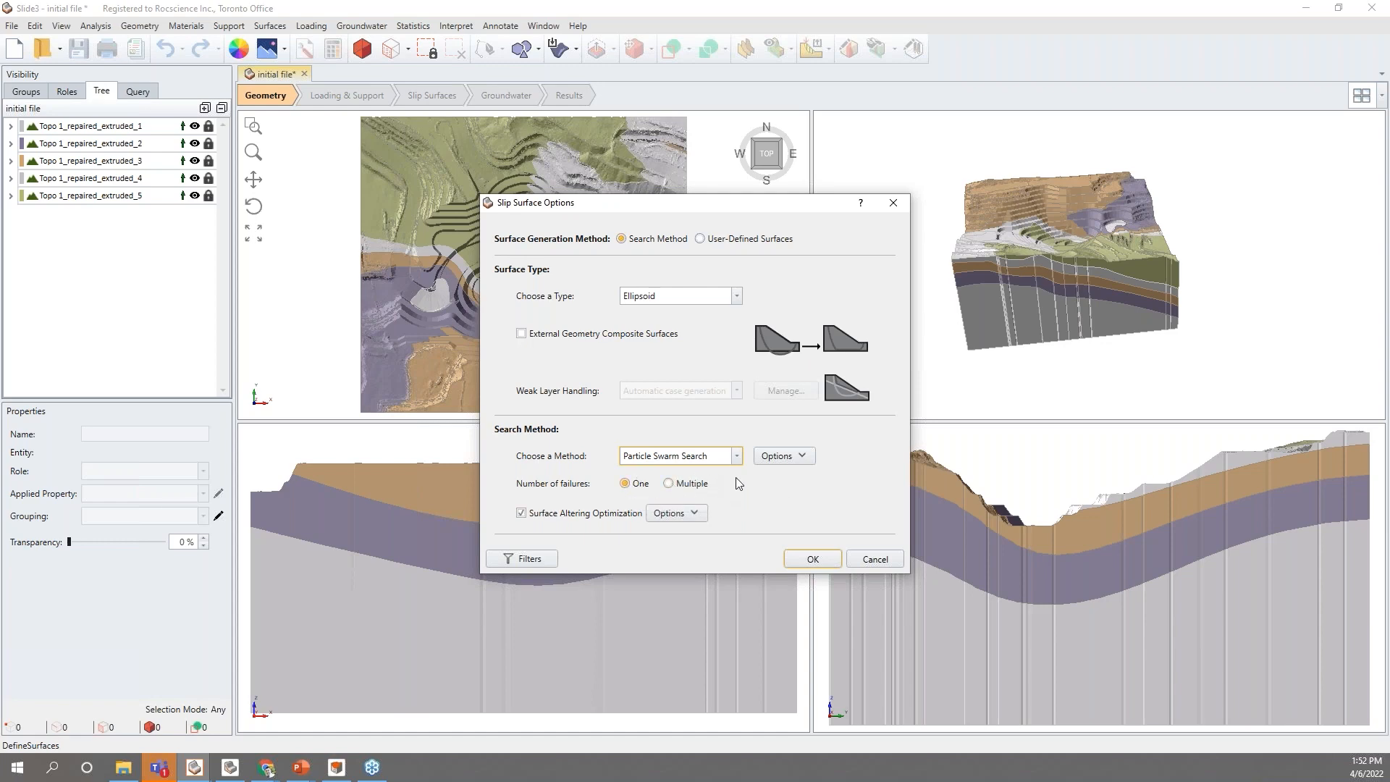
click(875, 560)
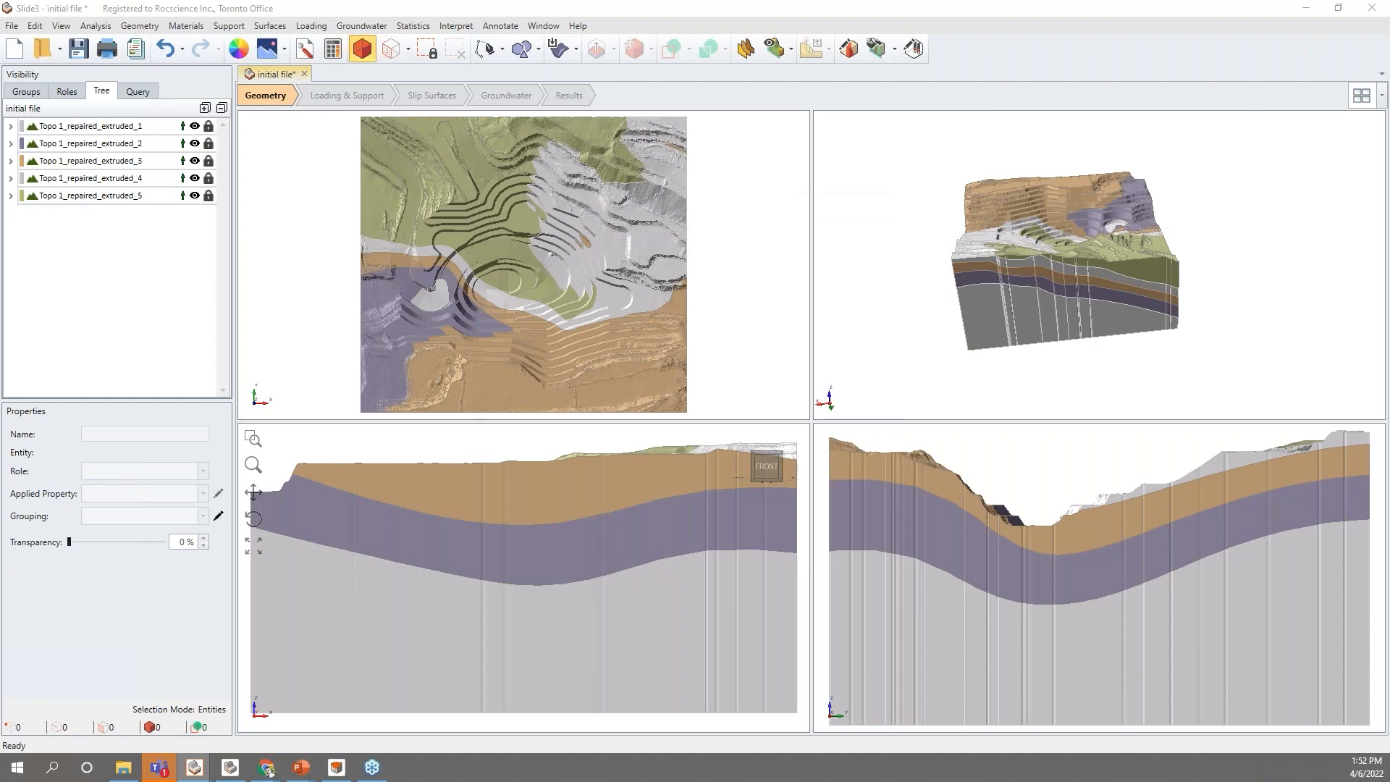
Switch to the computed model Final file-iso and inspect the global minimum slip surface on the pit wall in 3D.
drag(0, 107, 685, 110)
double_click(687, 115)
click(91, 232)
click(85, 254)
drag(1212, 507, 1272, 447)
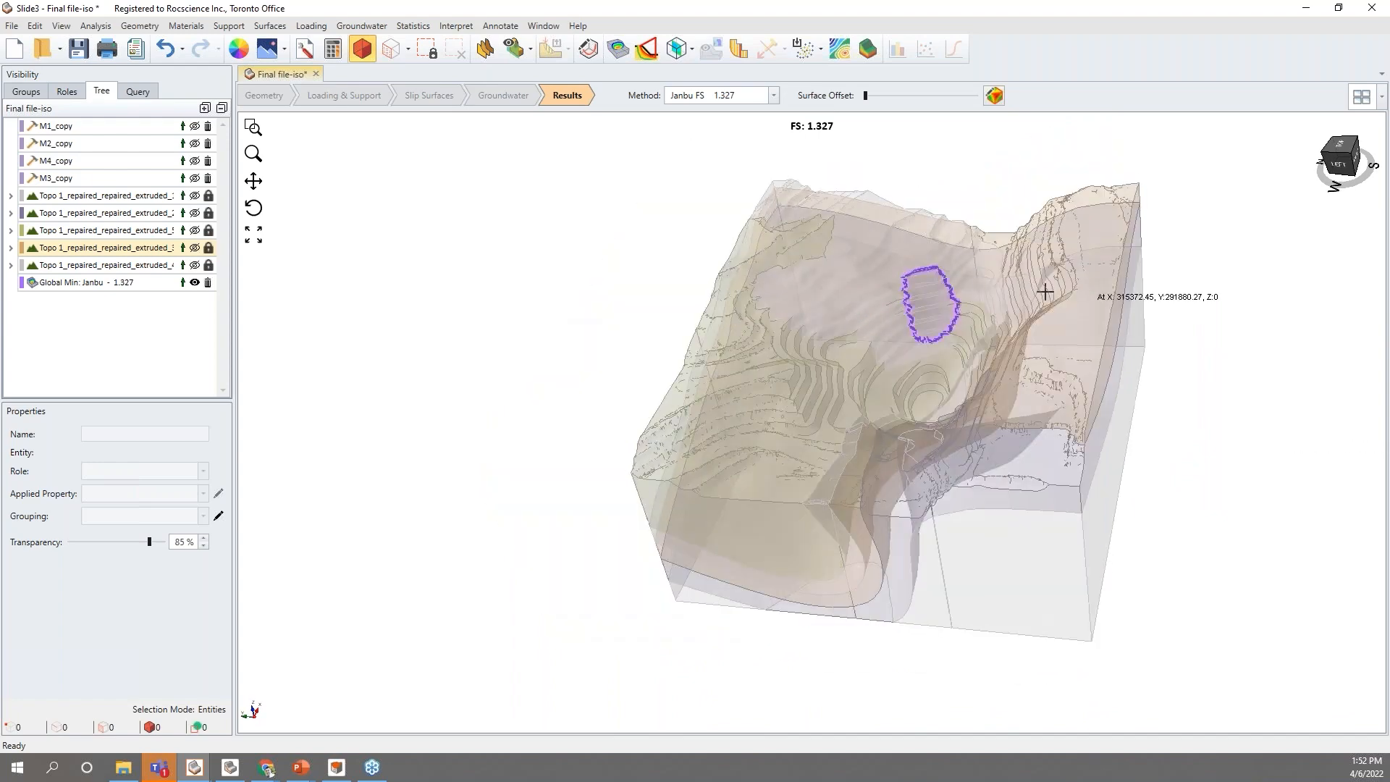
scroll(1021, 288, up, 2)
scroll(550, 433, down, 1)
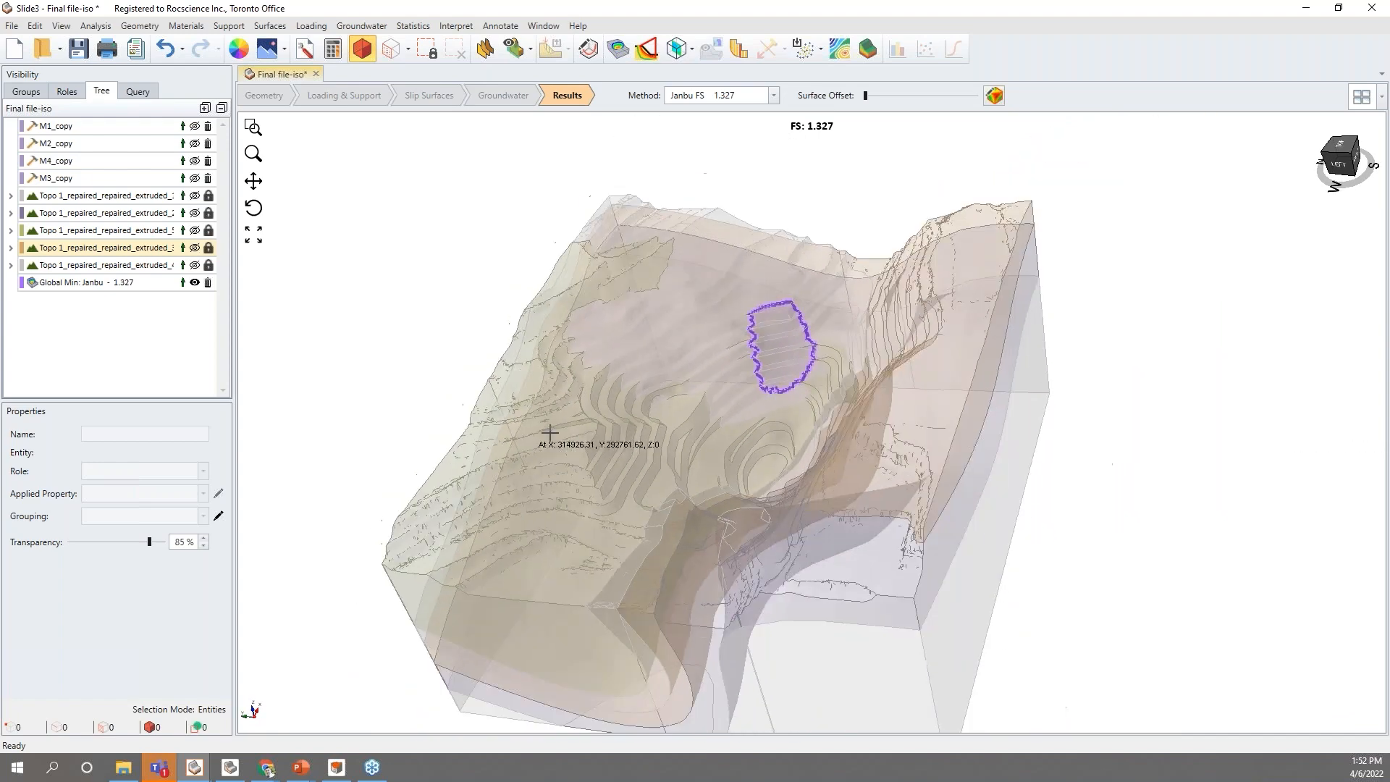
Display data contours on the global minimum slip surface and set the contoured data to Base Cohesion.
click(618, 49)
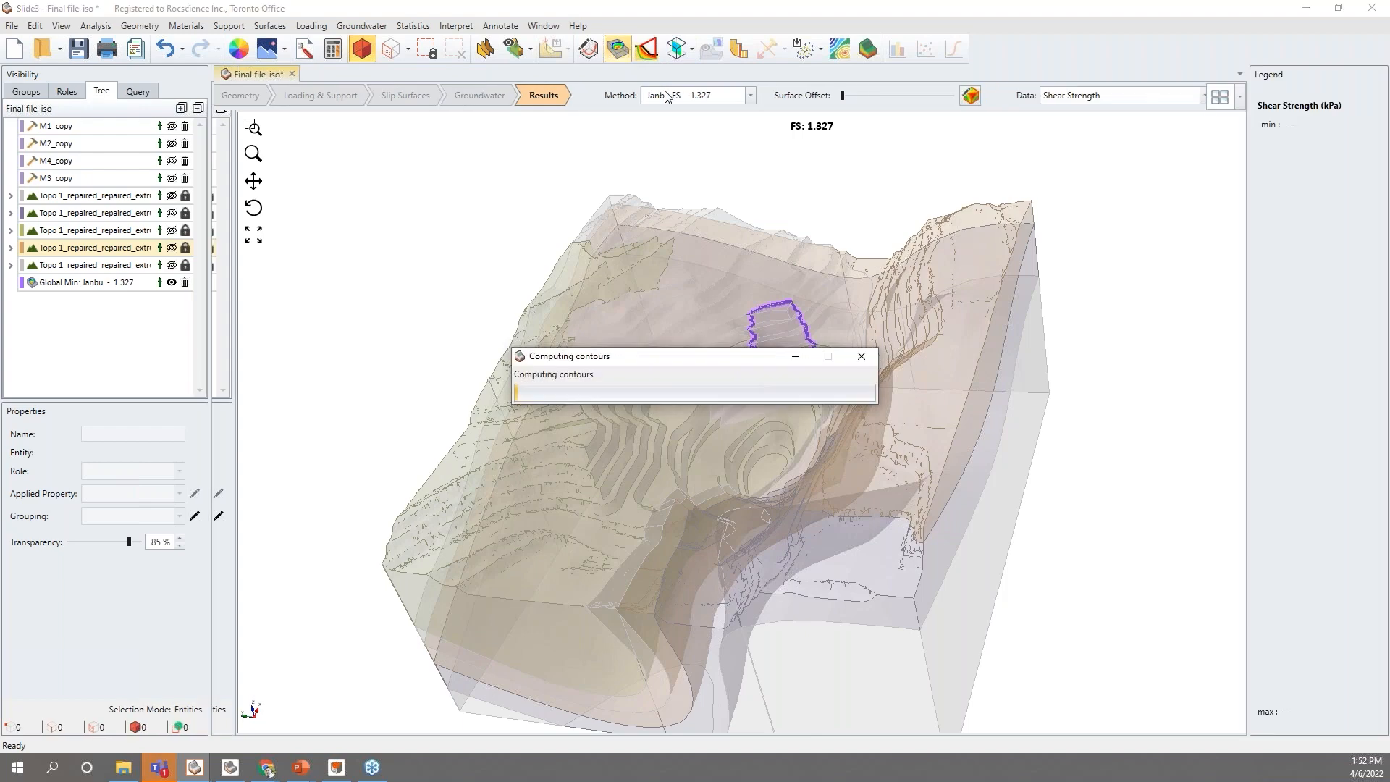
click(1153, 99)
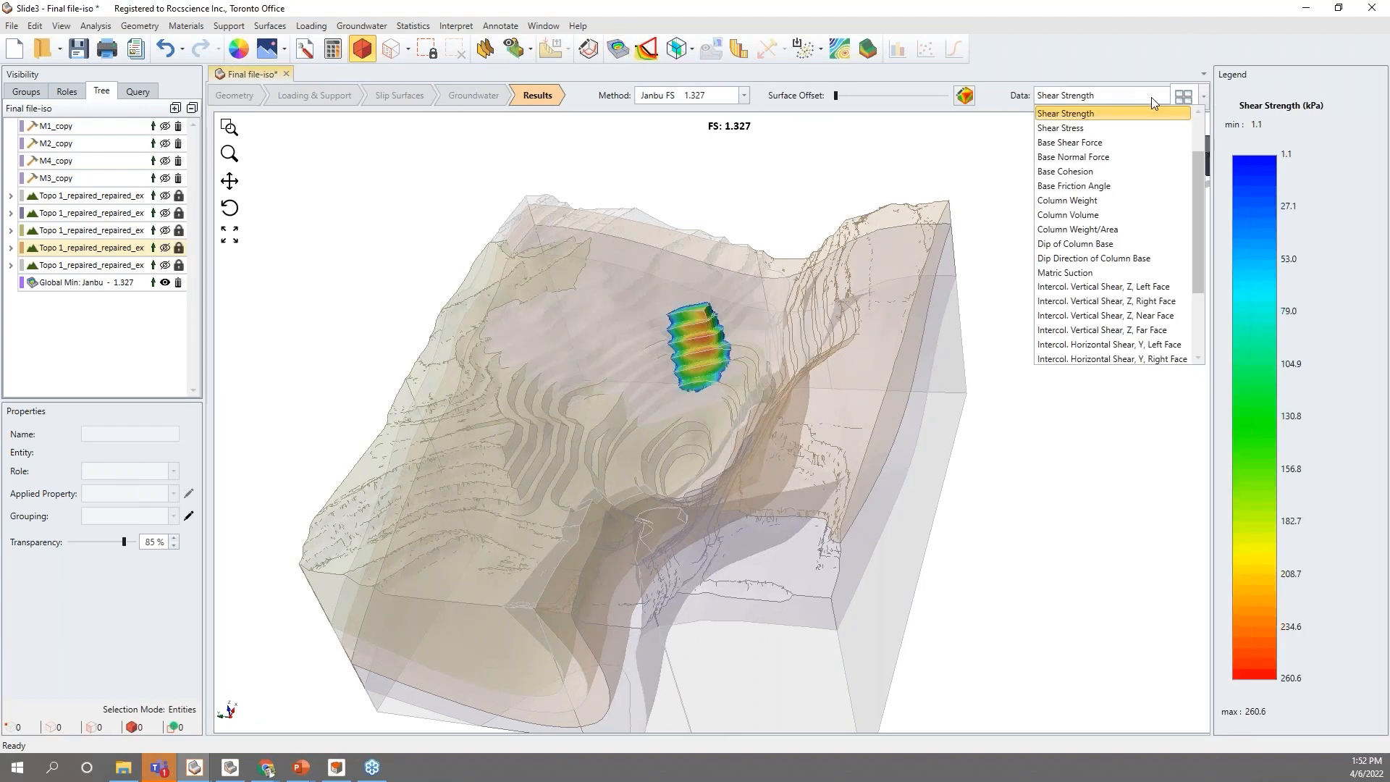
click(1079, 172)
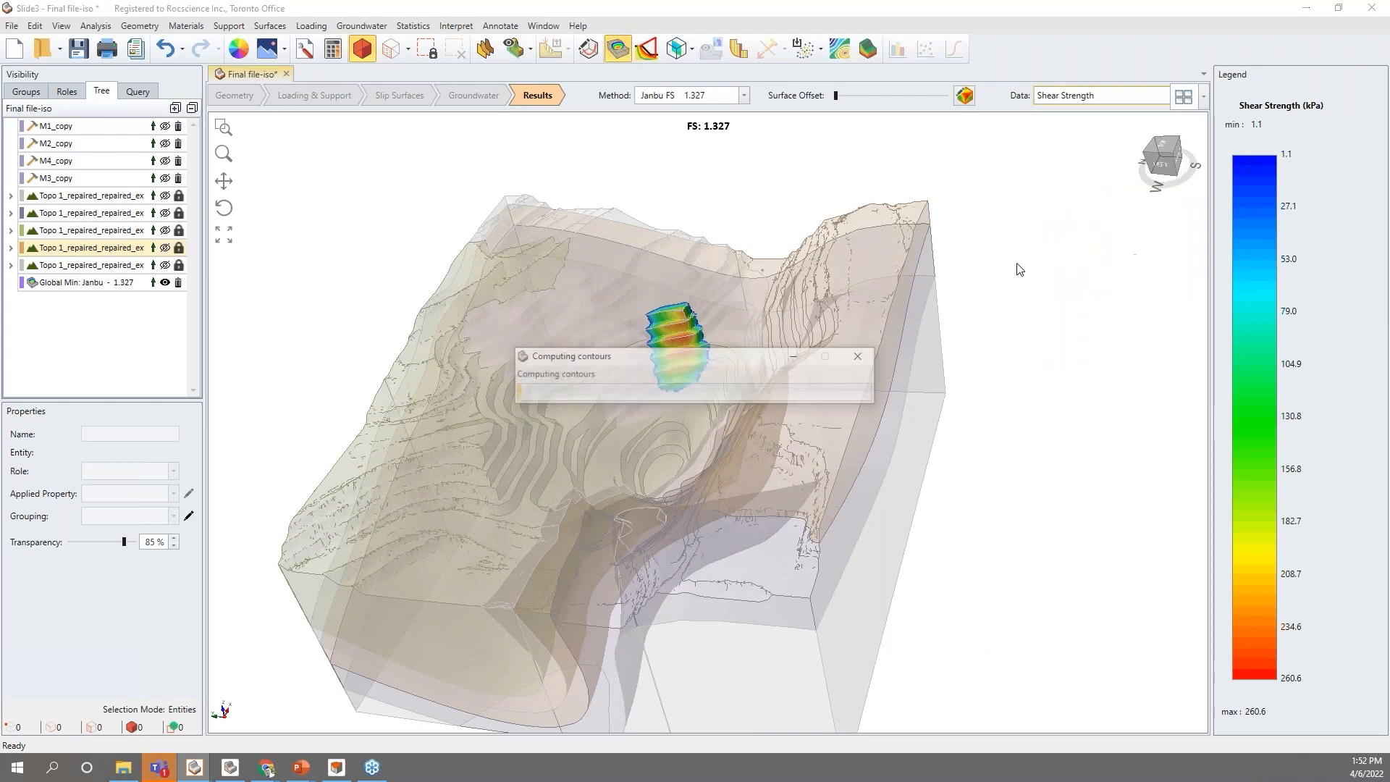
Review the contour options and available colour tables for the legend, and leave them without applying changes.
right_click(1296, 289)
click(1283, 292)
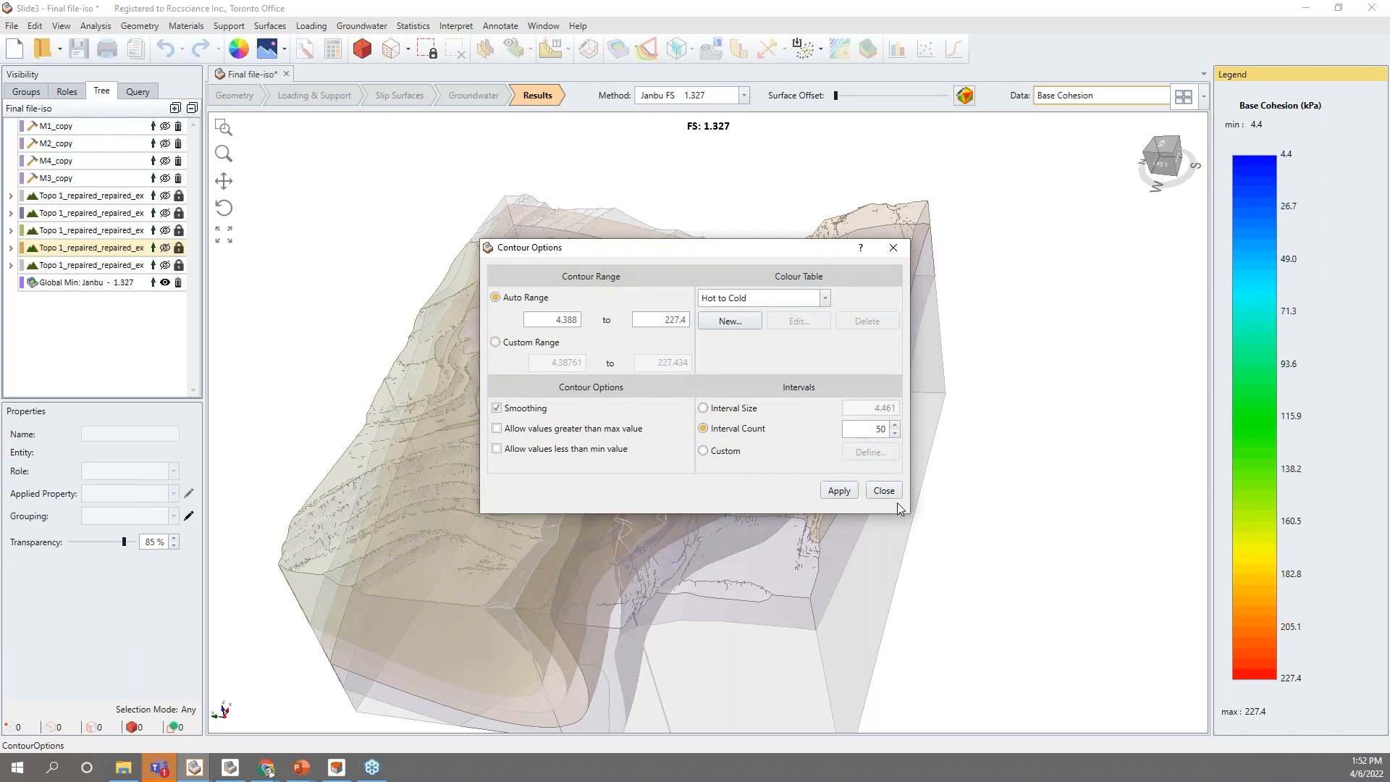
click(730, 297)
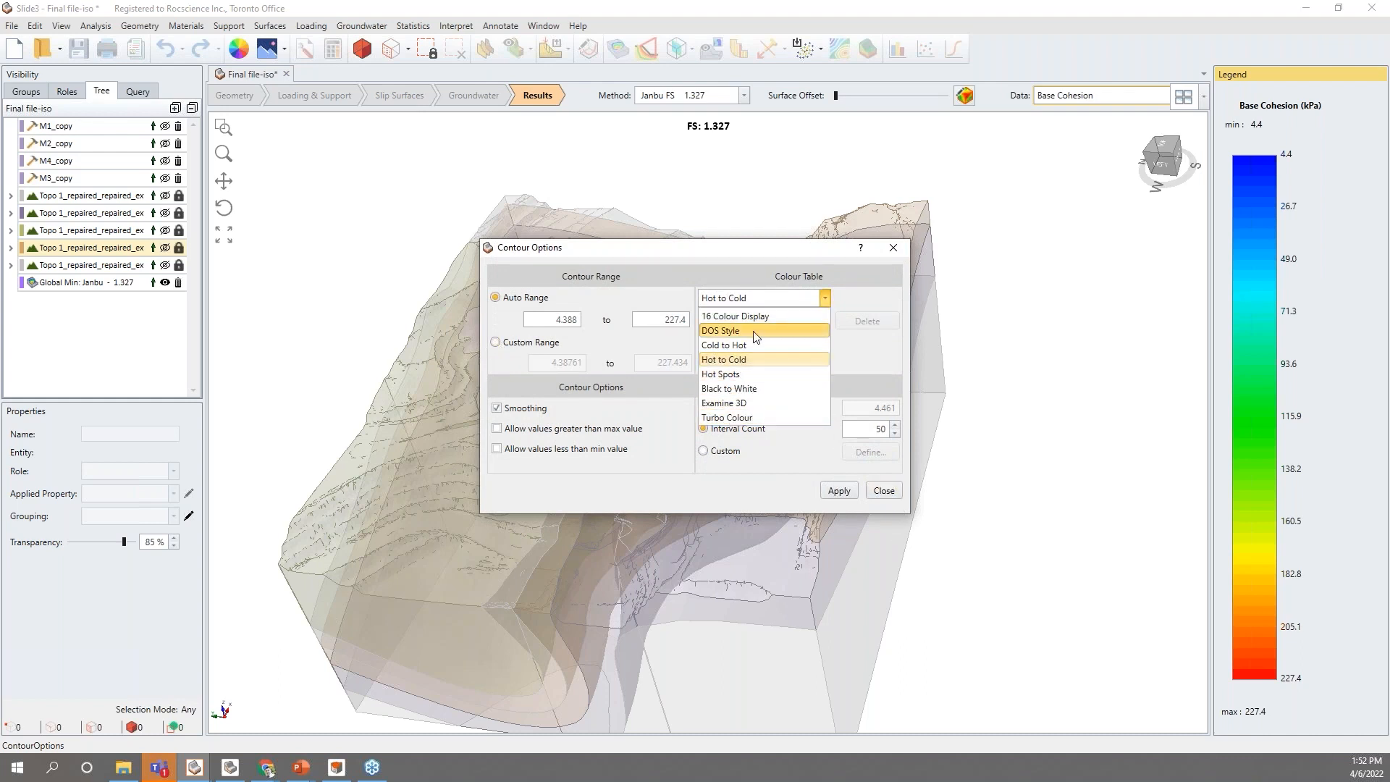
click(979, 491)
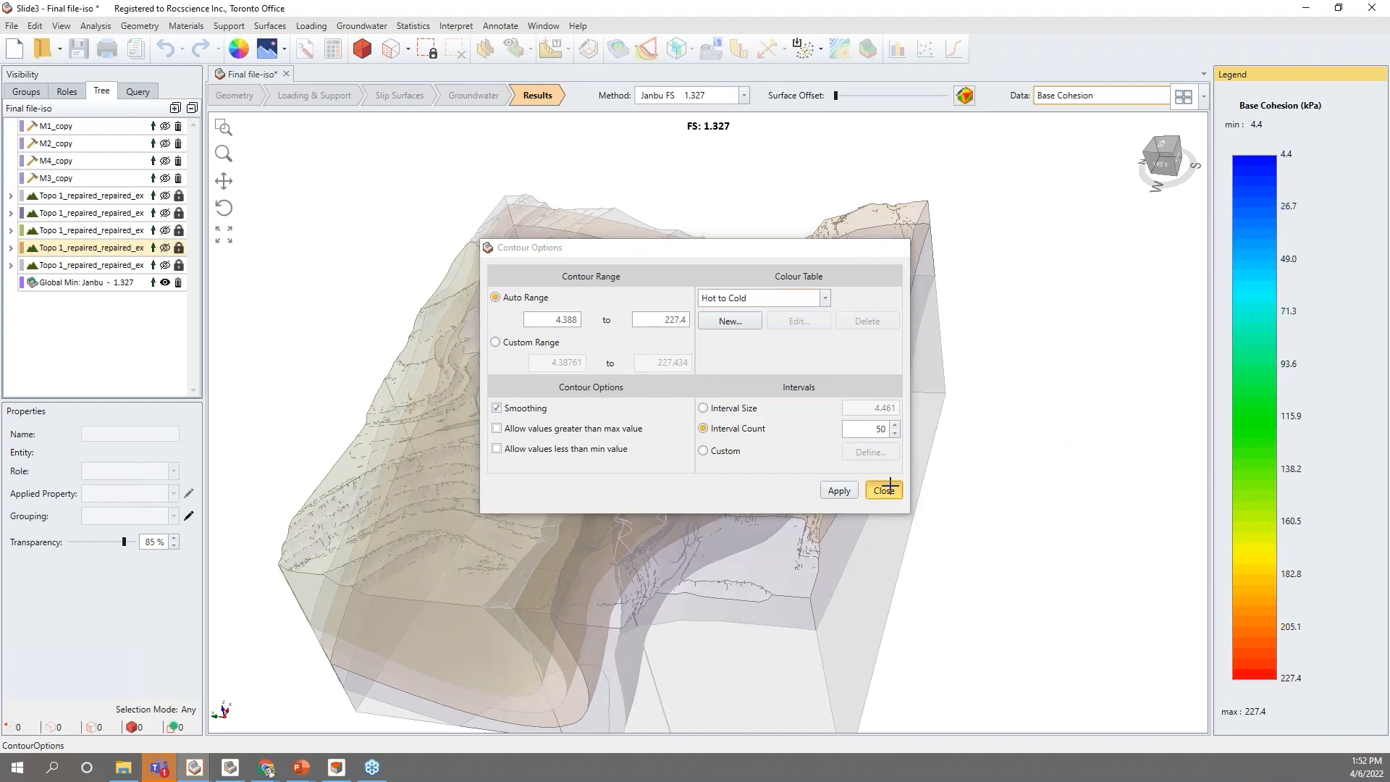
click(884, 490)
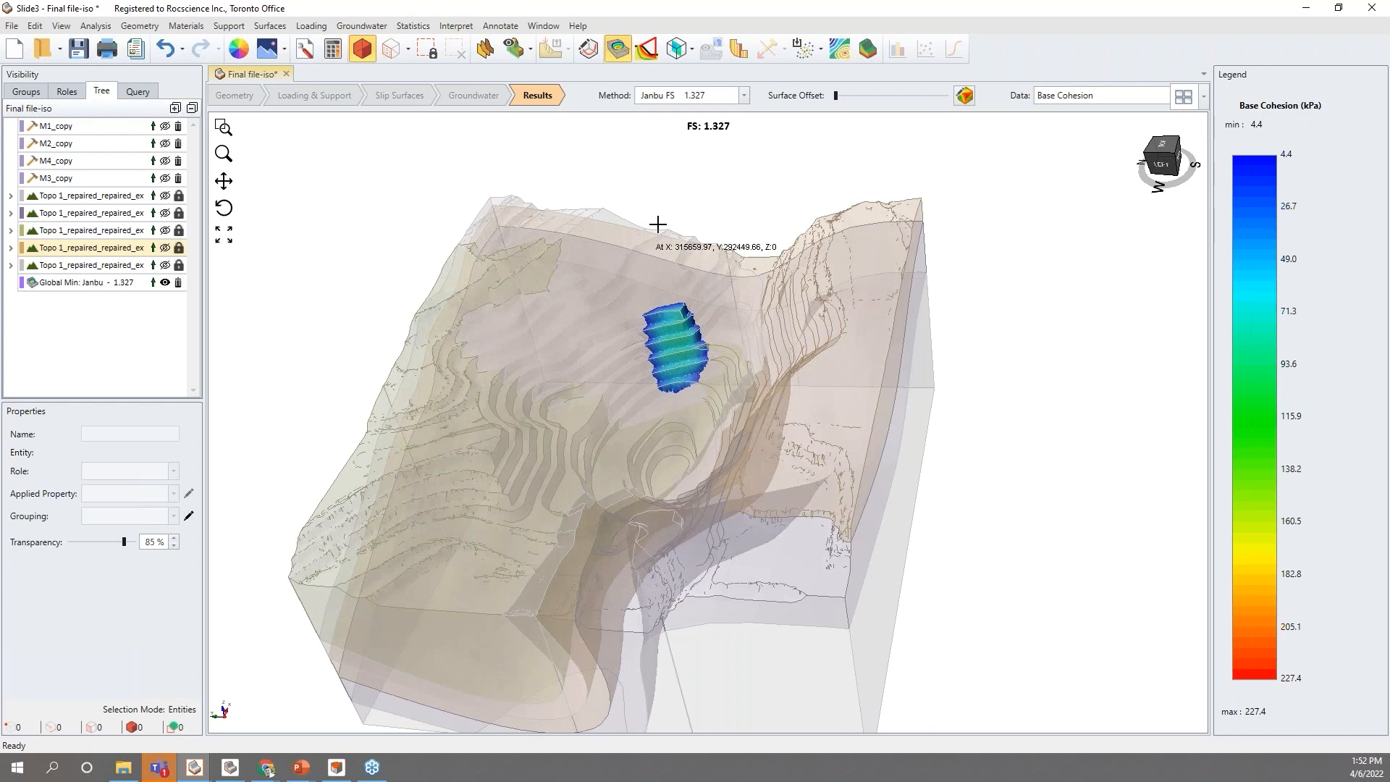
Show all Janbu slip surfaces from the Particle Swarm Search, inspect their factor of safety distribution over the pit, and hide them again.
scroll(652, 239, down, 2)
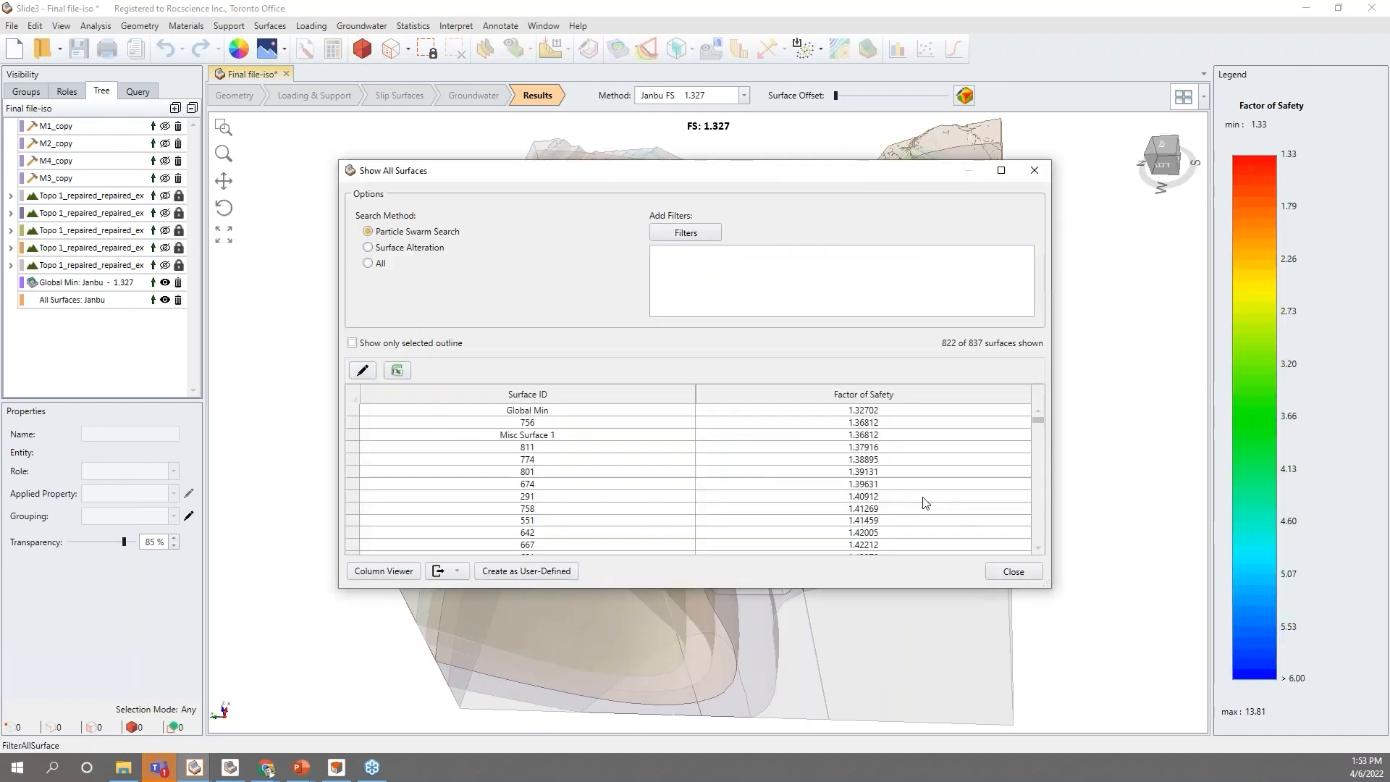
click(1024, 567)
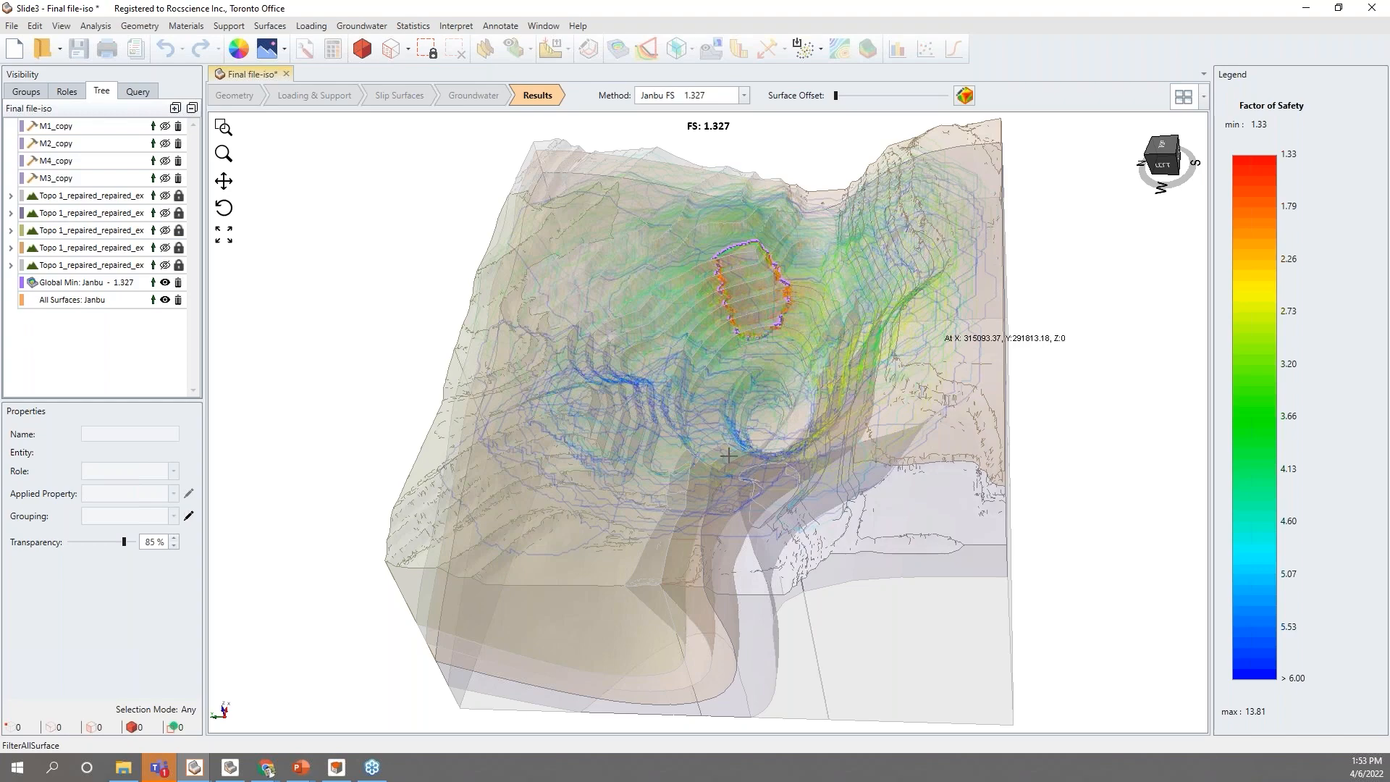
scroll(688, 441, down, 1)
mouse_move(760, 588)
mouse_down()
mouse_move(872, 580)
mouse_move(757, 568)
mouse_up()
drag(807, 481, 1018, 464)
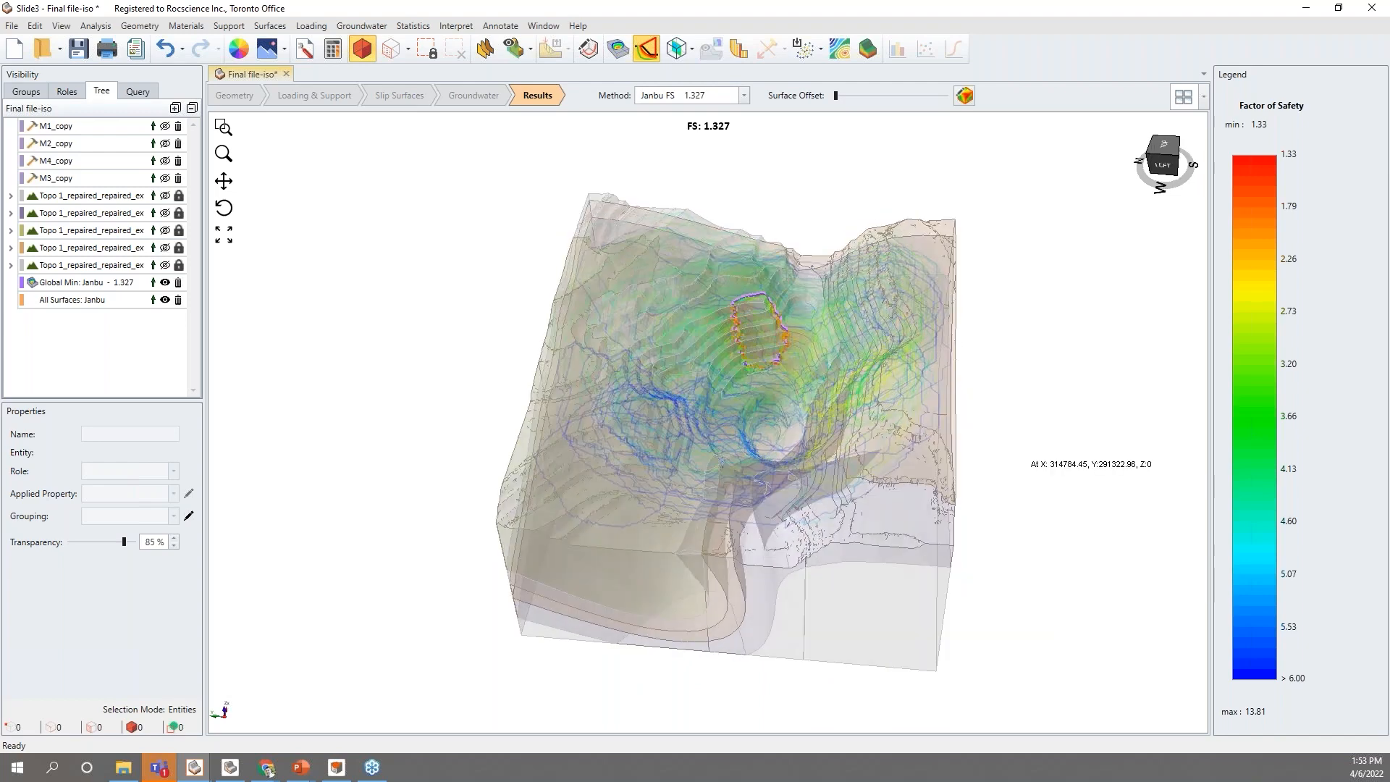
click(656, 52)
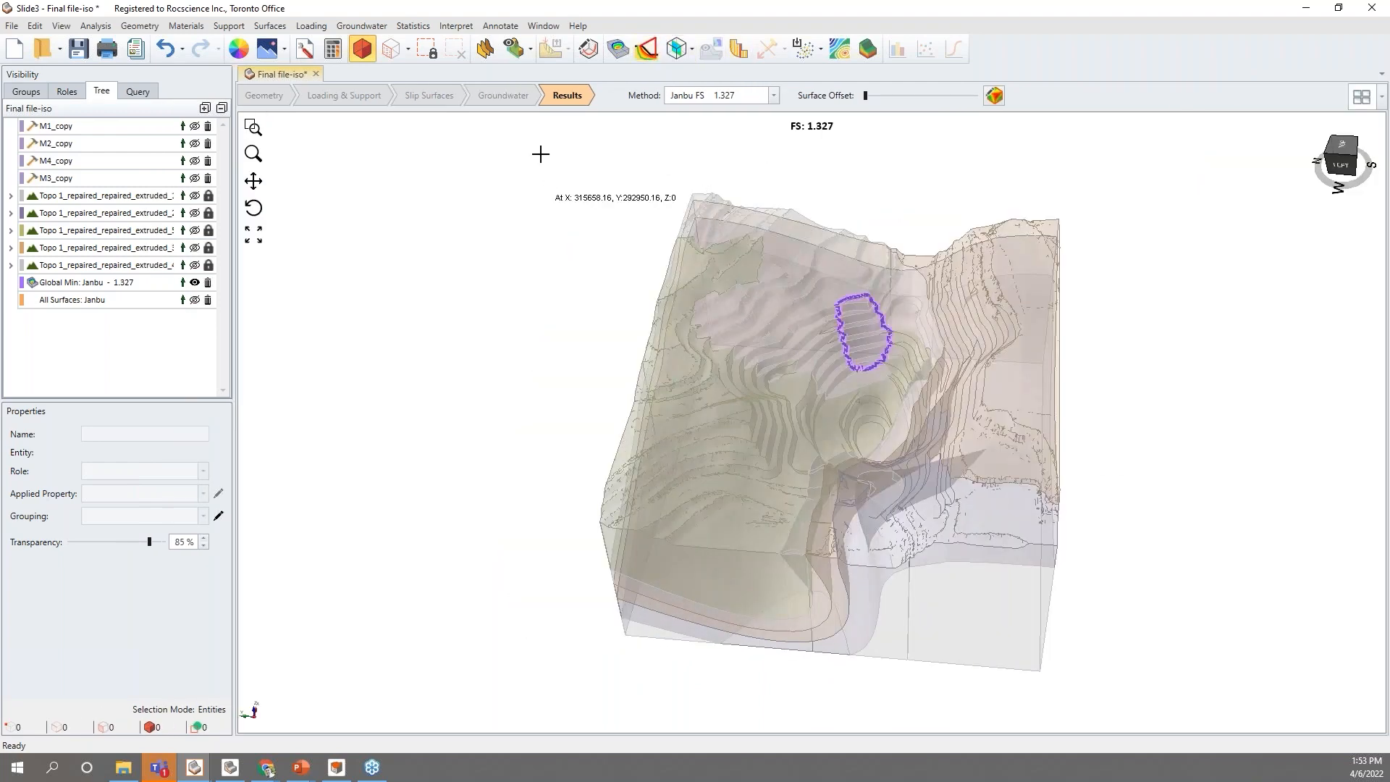
Add a vertical section cut node through the pit and the global minimum slip surface.
click(519, 48)
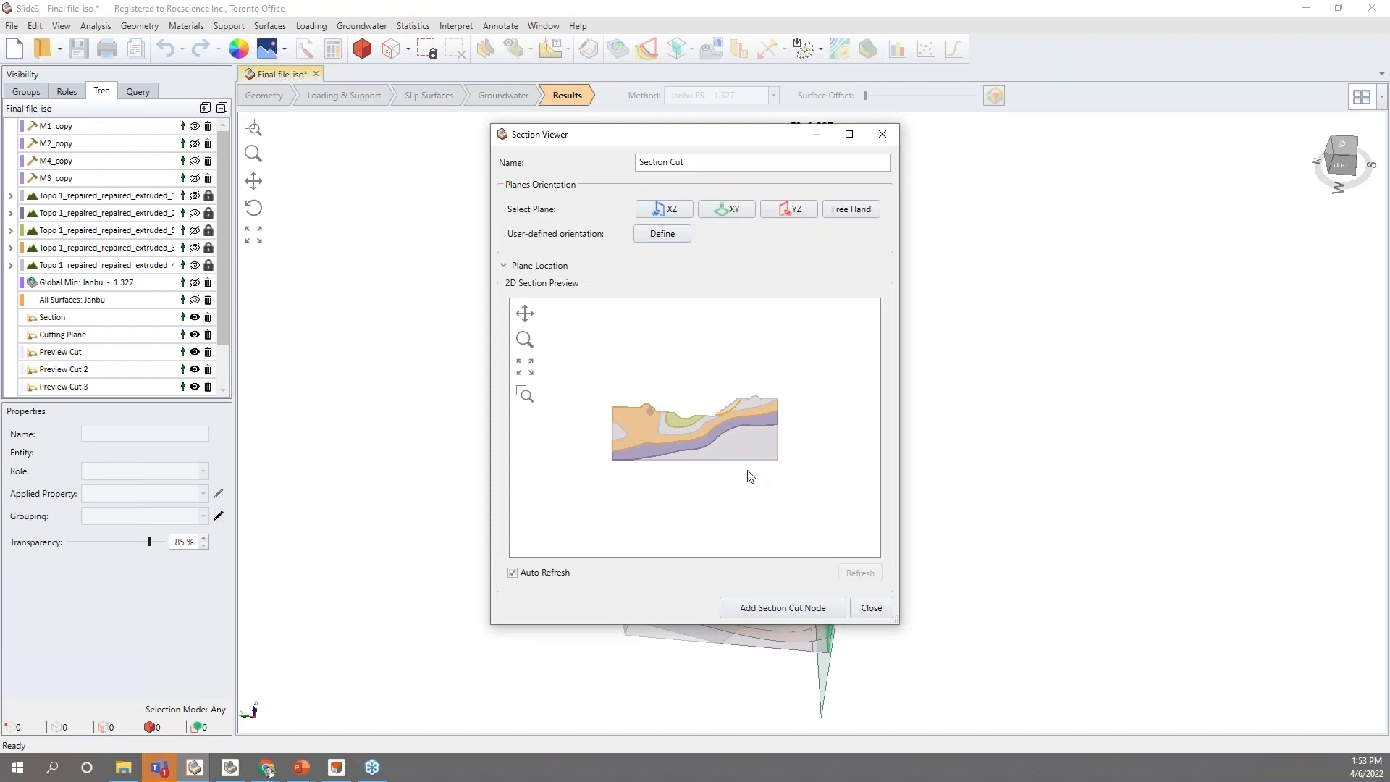
drag(771, 145, 477, 145)
drag(1202, 363, 720, 475)
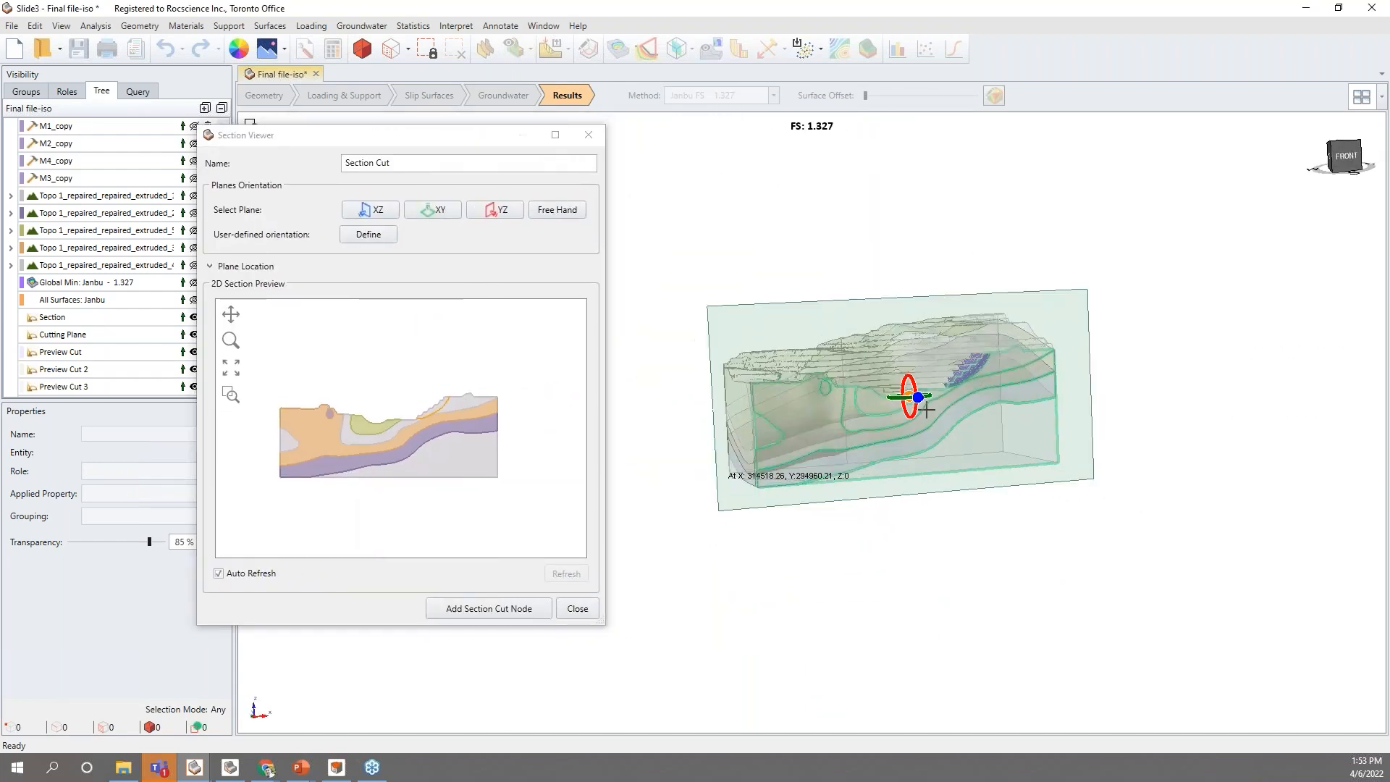
click(526, 612)
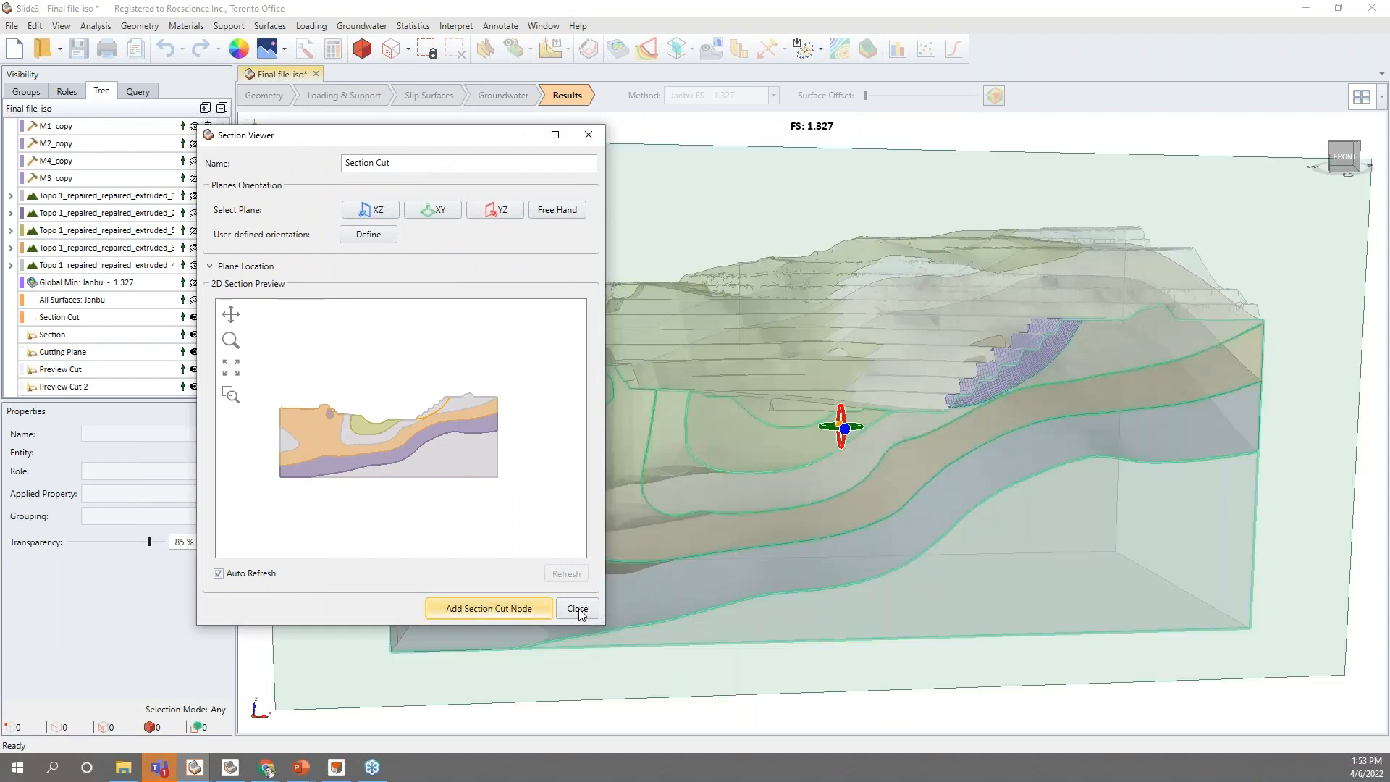
click(578, 609)
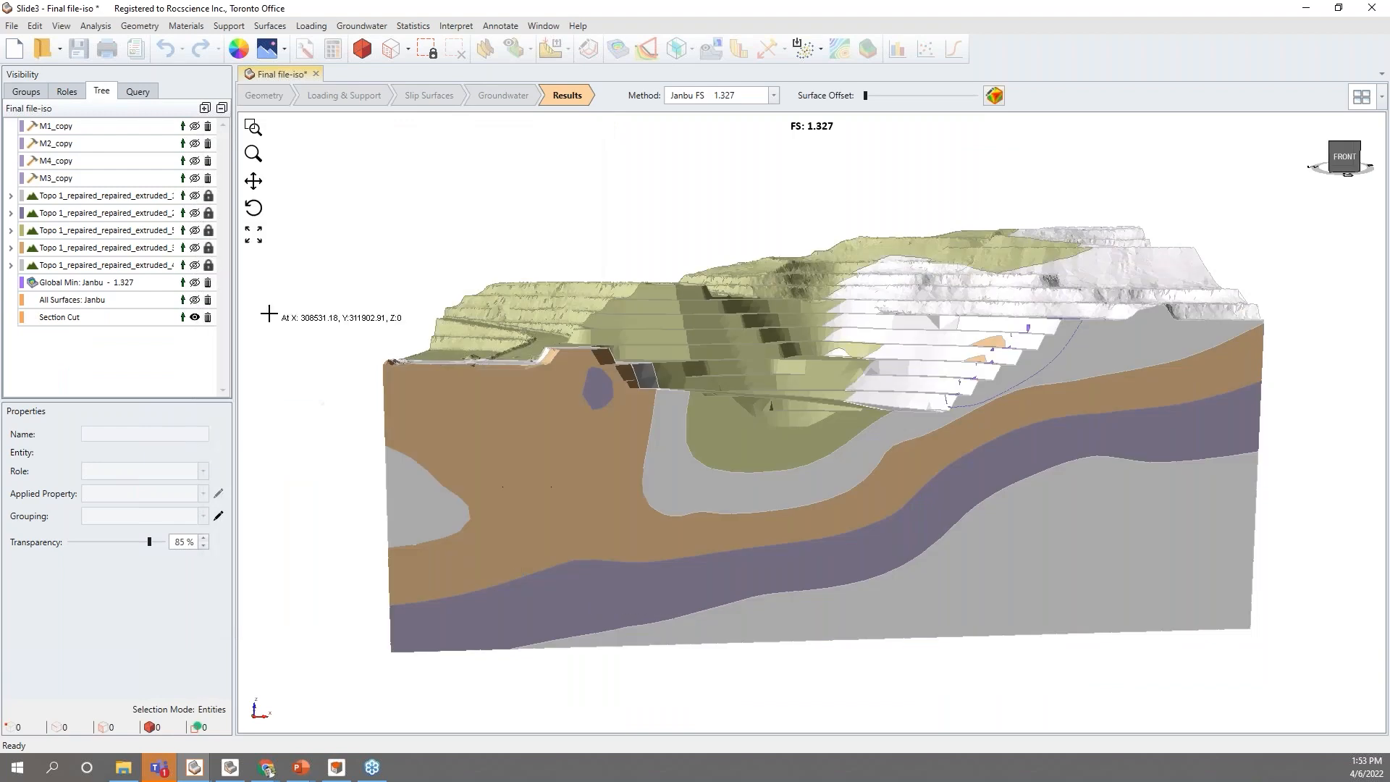
Examine the section cut in 3D, focusing on the material layers and the slip surface trace beneath the pit wall.
click(141, 319)
scroll(827, 506, down, 1)
middle_drag(844, 536, 956, 575)
click(418, 581)
middle_drag(417, 581, 831, 450)
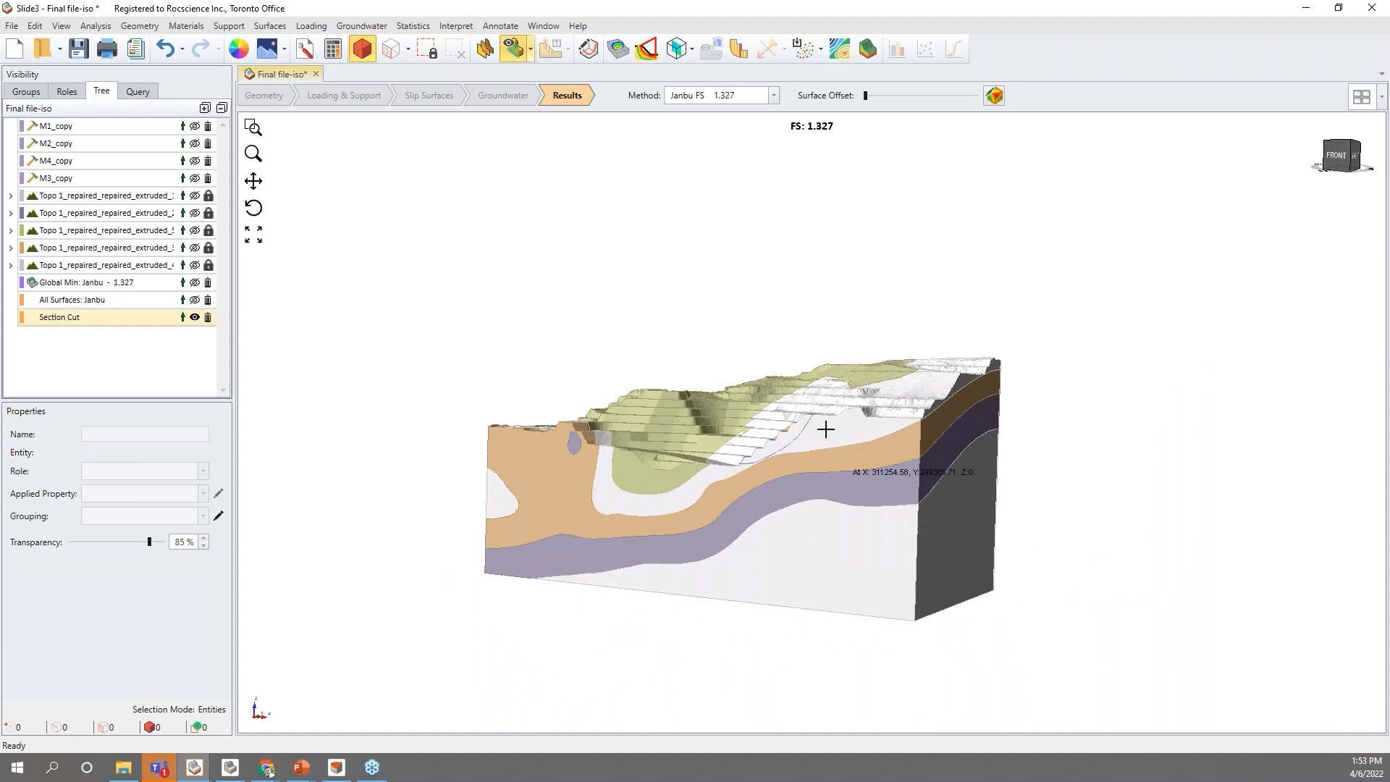
scroll(809, 437, up, 2)
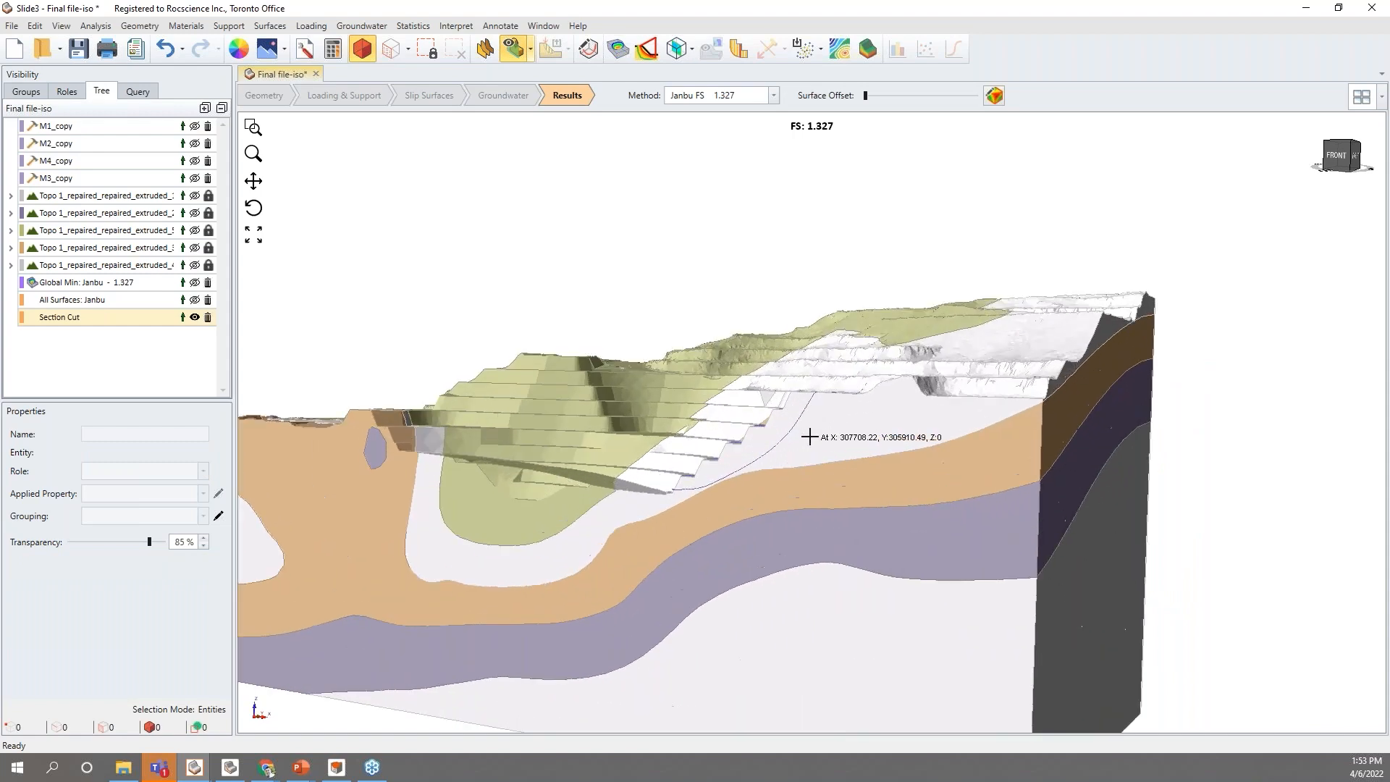
scroll(811, 458, down, 2)
scroll(808, 463, down, 1)
middle_drag(807, 466, 887, 519)
Hide the section cut and show the Janbu global minimum surface with the full model.
click(191, 321)
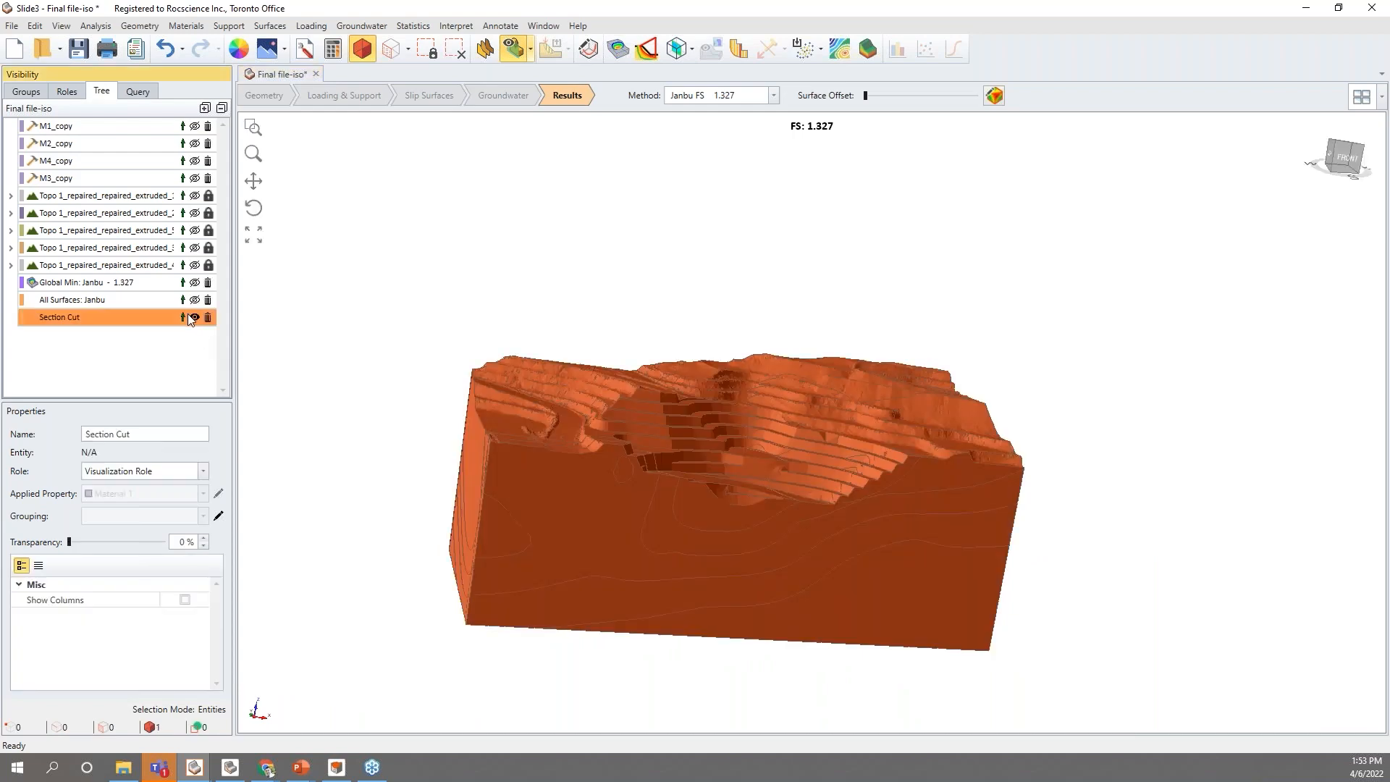
click(608, 239)
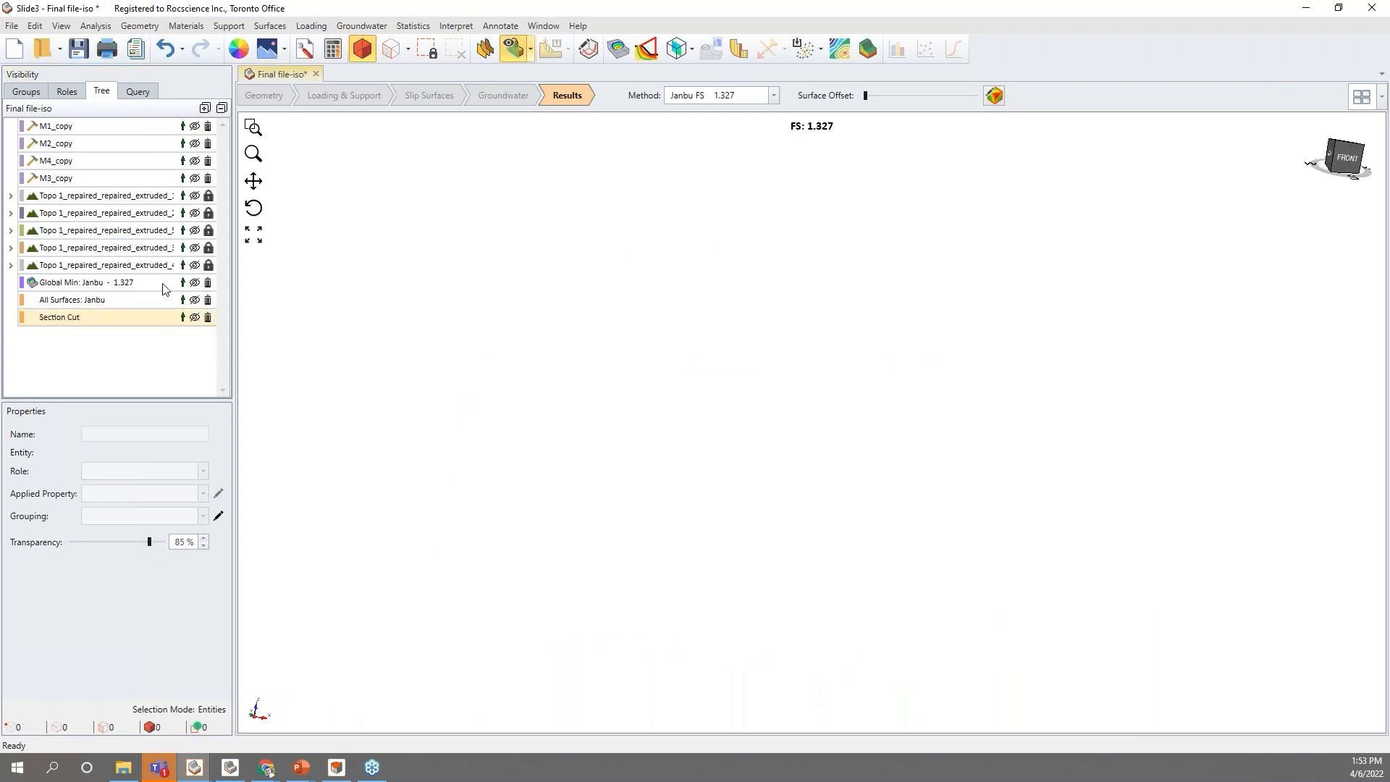
click(195, 283)
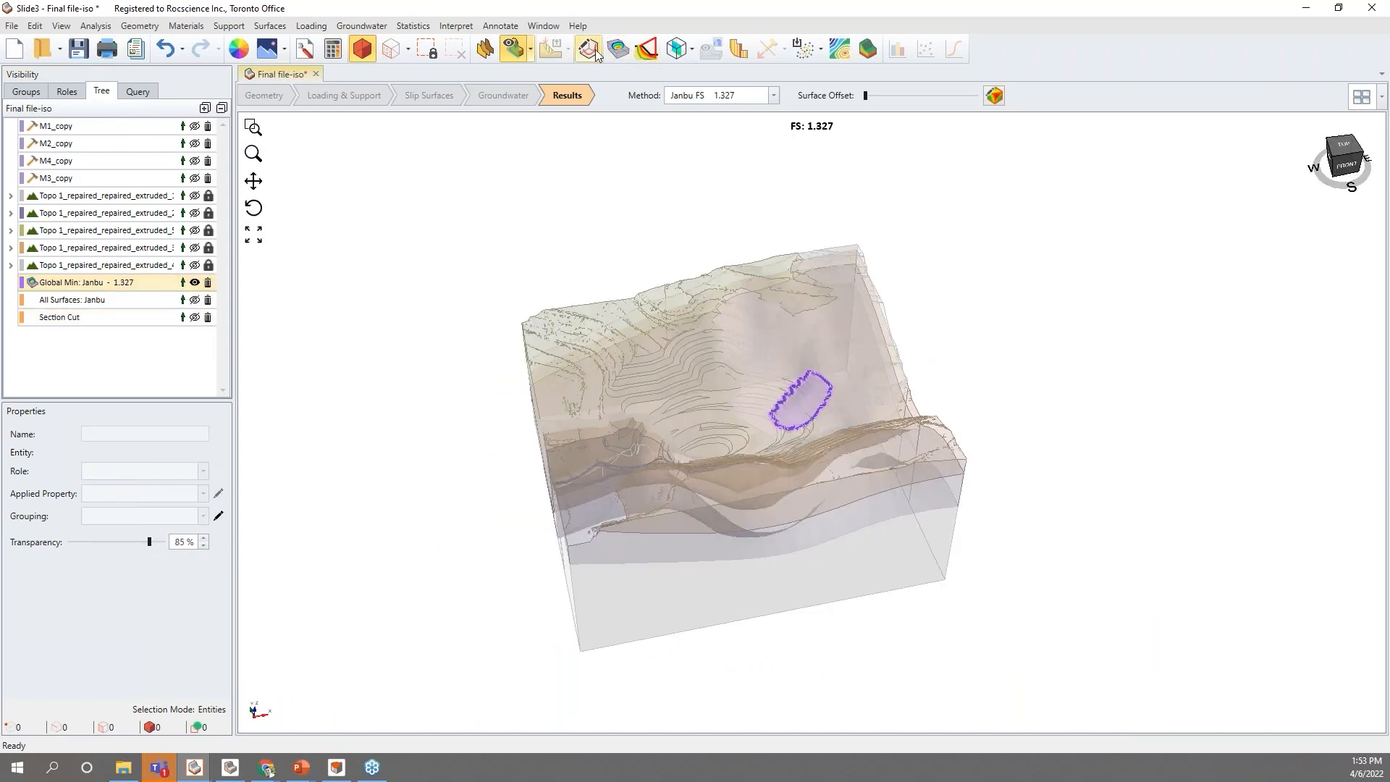
Create a Slide2 section across the pit and slip surface in plan view, with a strike of 89.2758°.
click(486, 50)
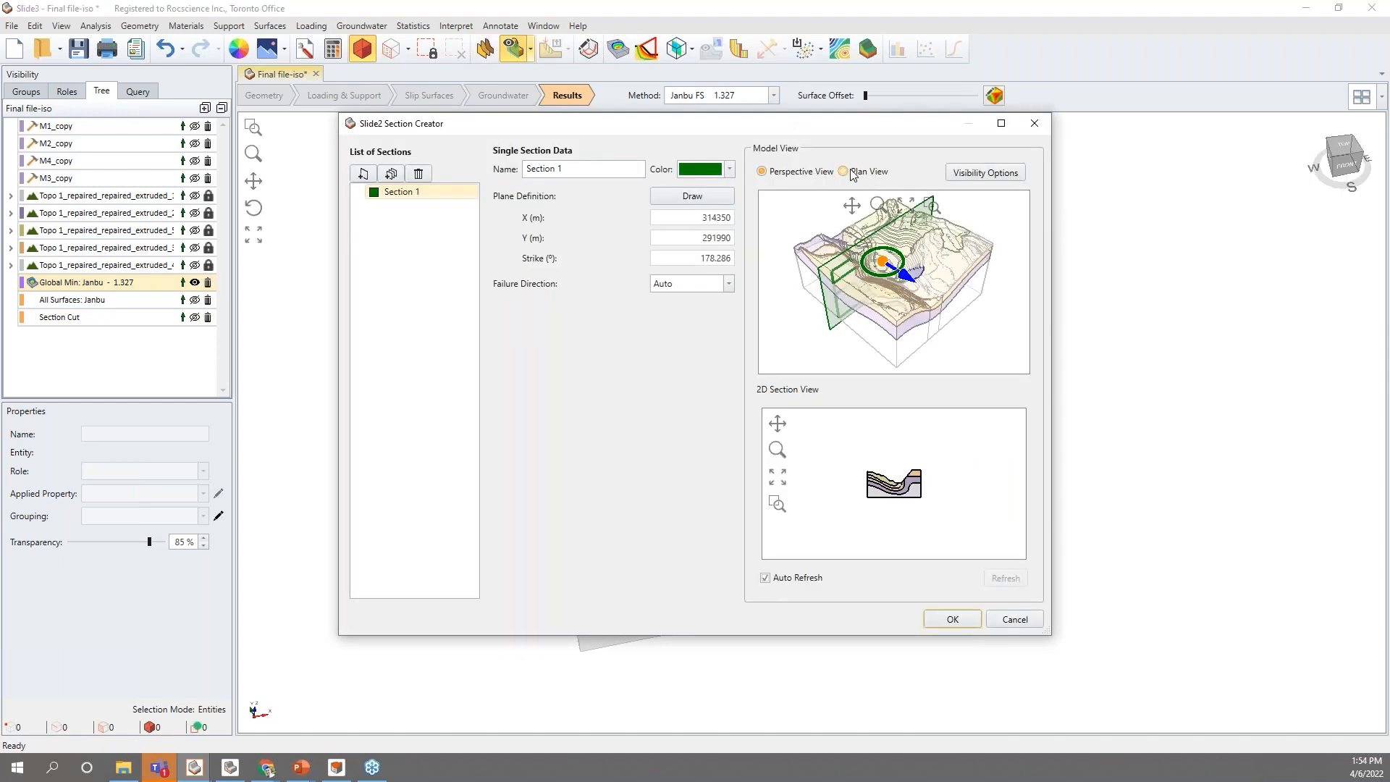
click(844, 172)
mouse_move(894, 266)
mouse_down()
mouse_move(868, 256)
mouse_move(882, 290)
mouse_up()
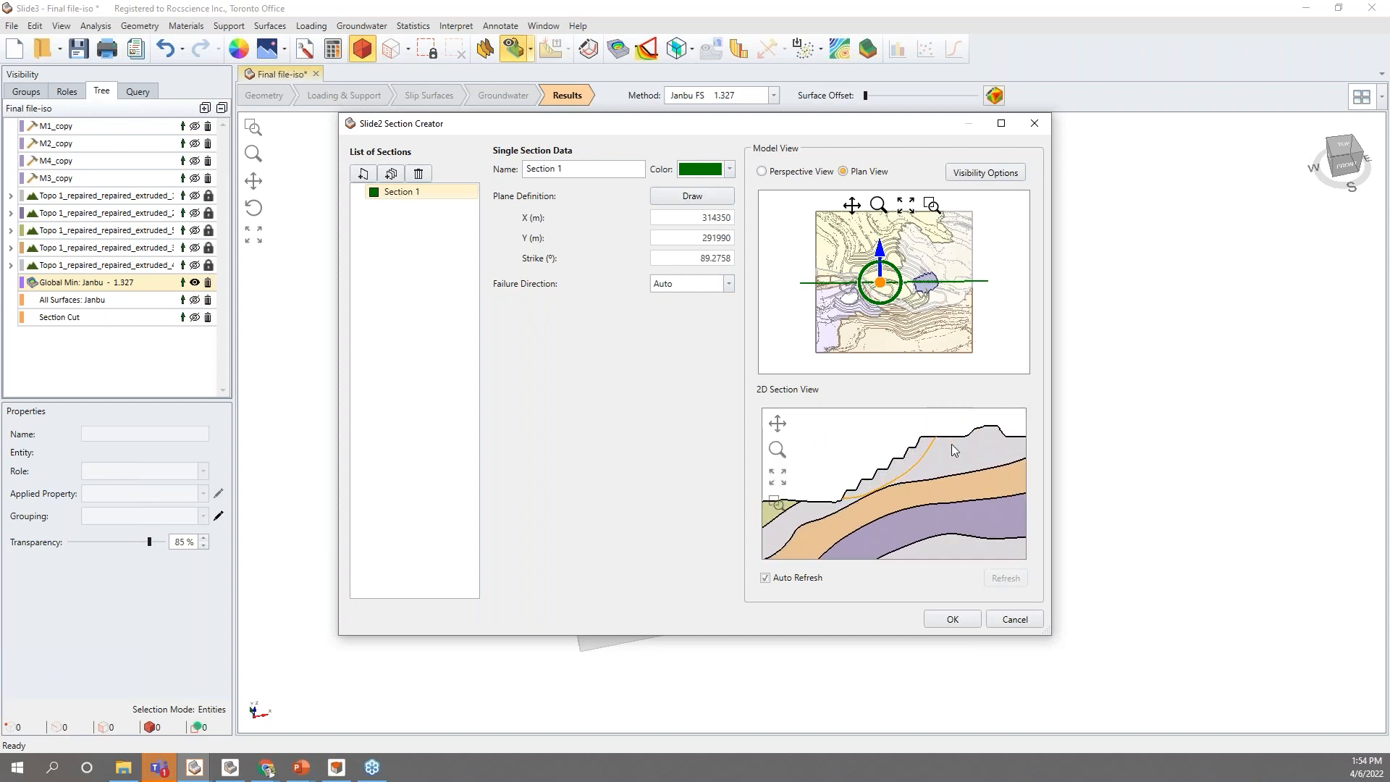
scroll(942, 462, down, 3)
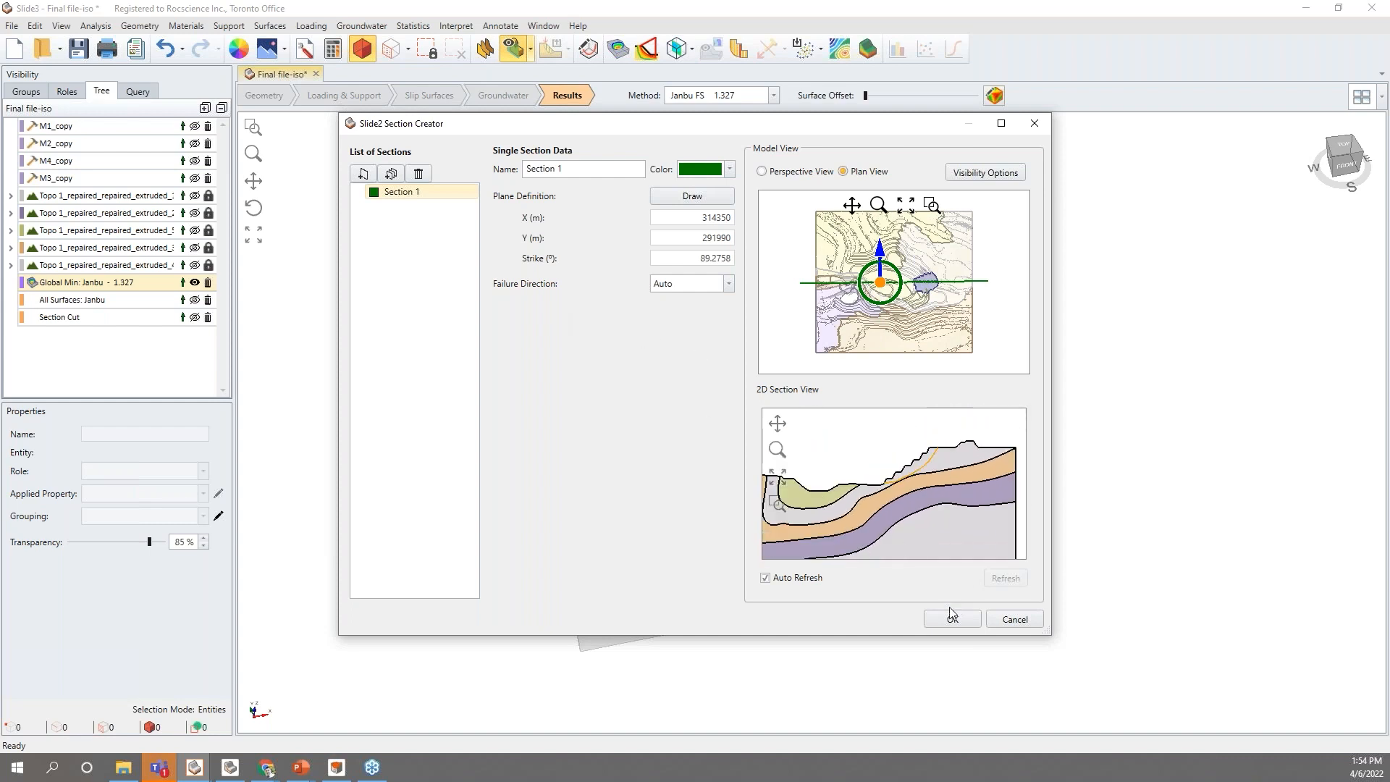
key(Return)
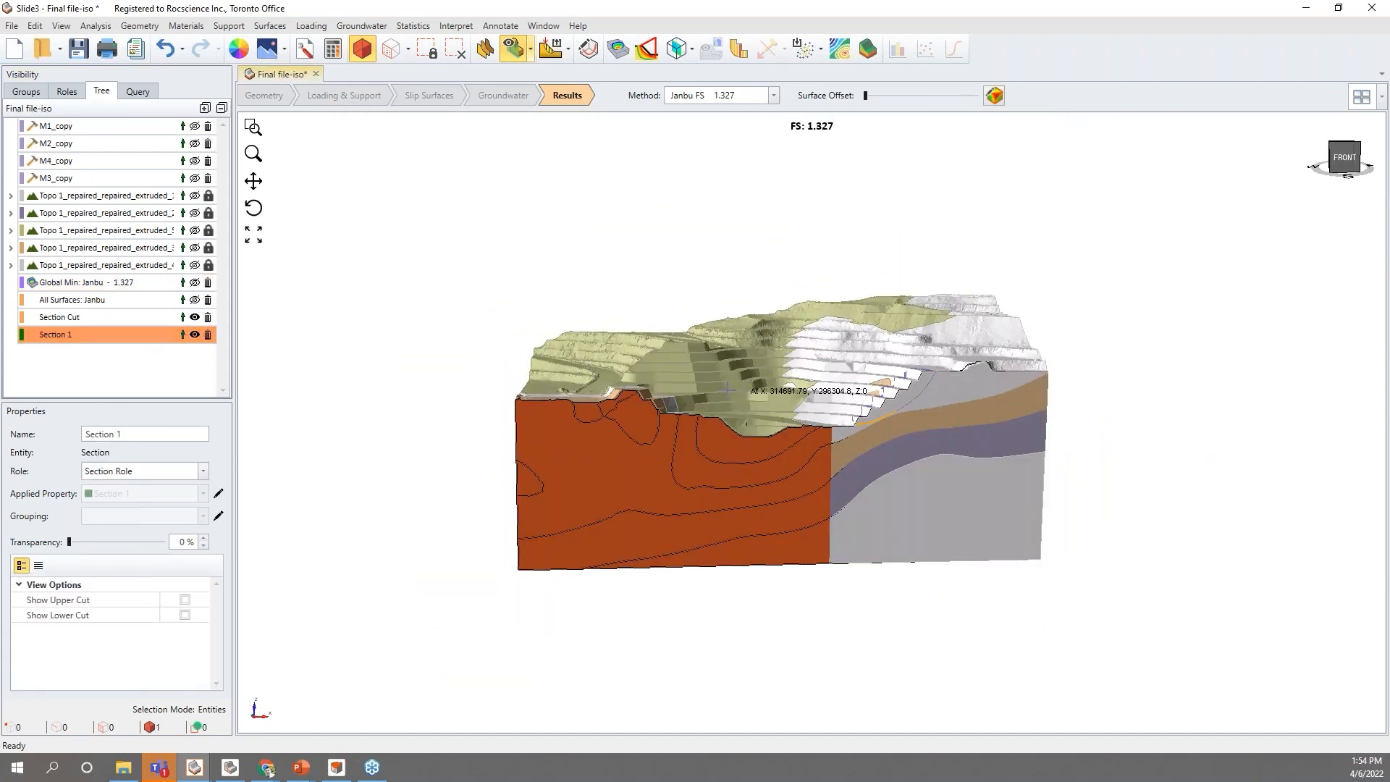
Hide the section cut to isolate Section 1, and inspect its material layers and slip surface trace.
middle_drag(727, 390, 811, 546)
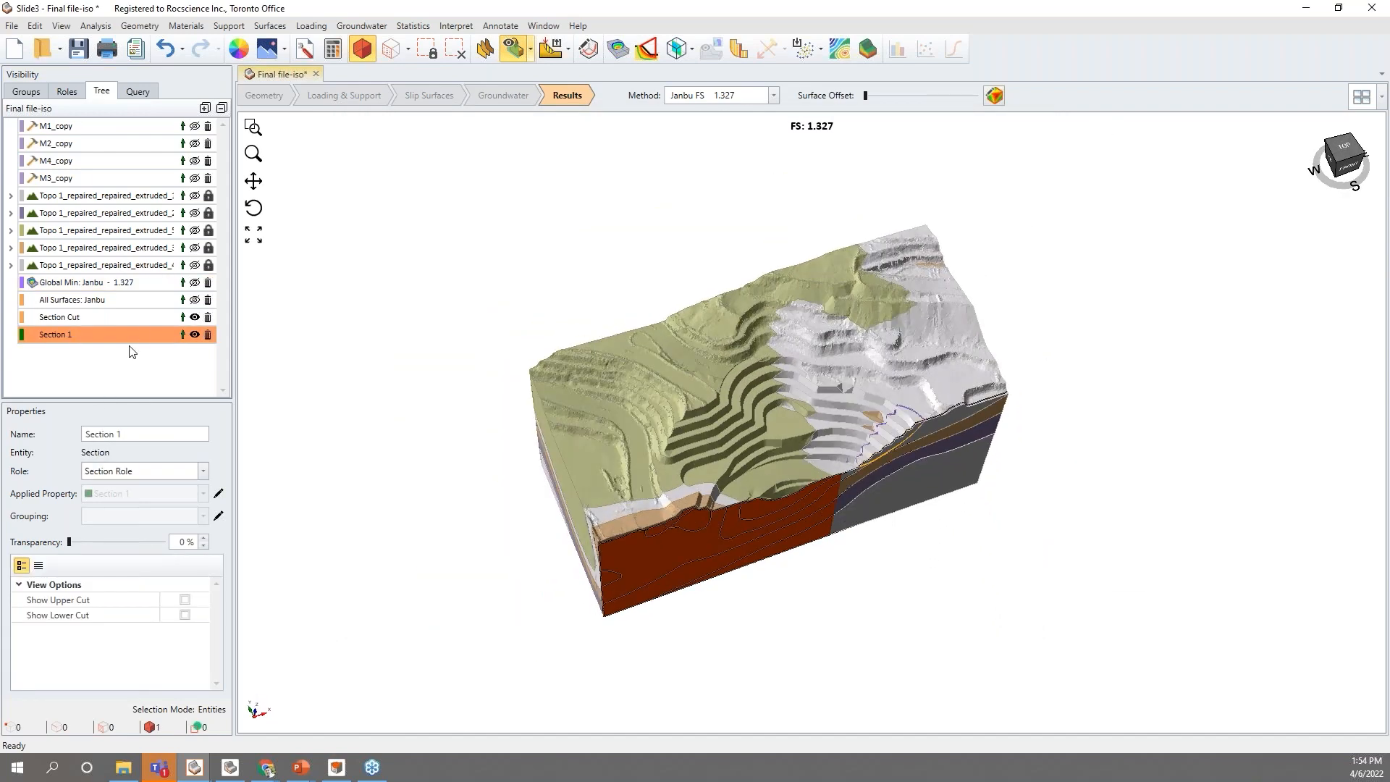
click(183, 320)
middle_drag(764, 342, 456, 472)
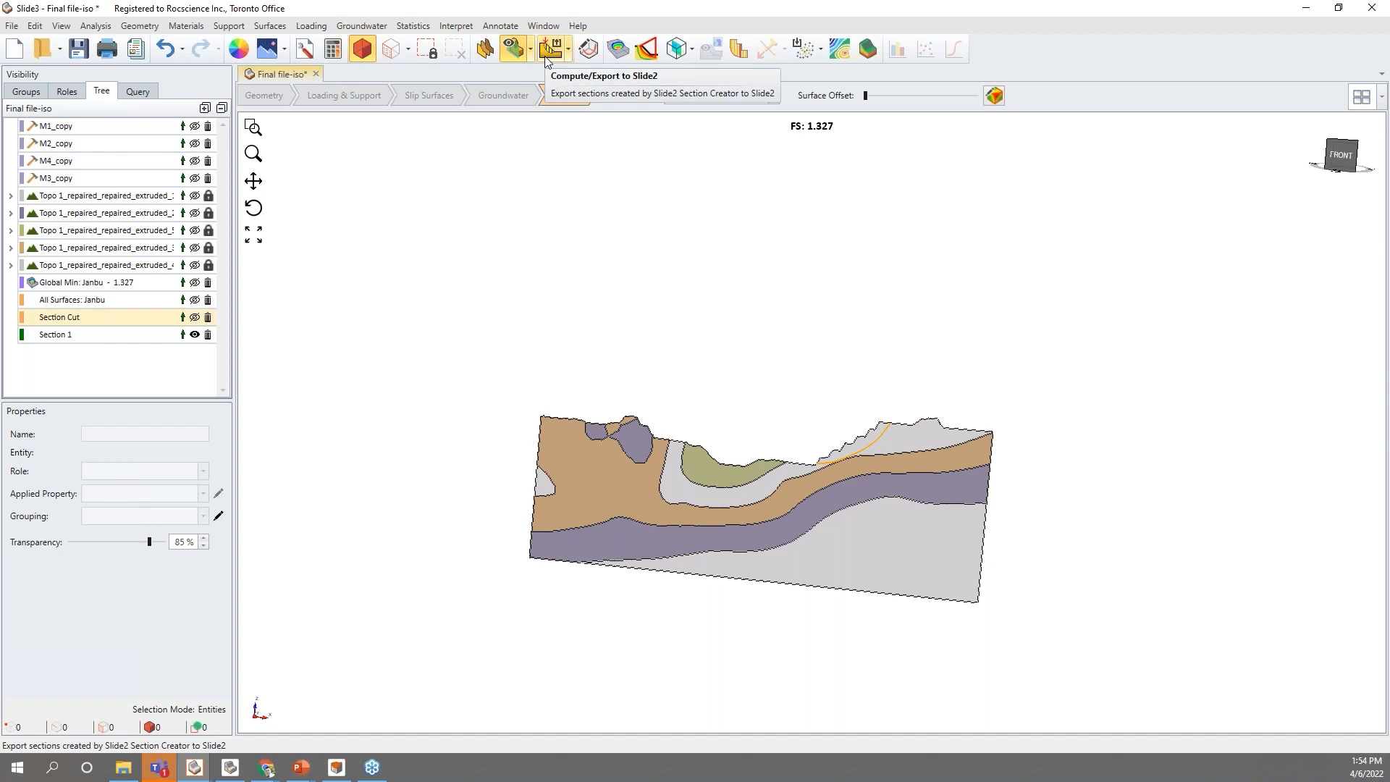
middle_drag(513, 273, 515, 288)
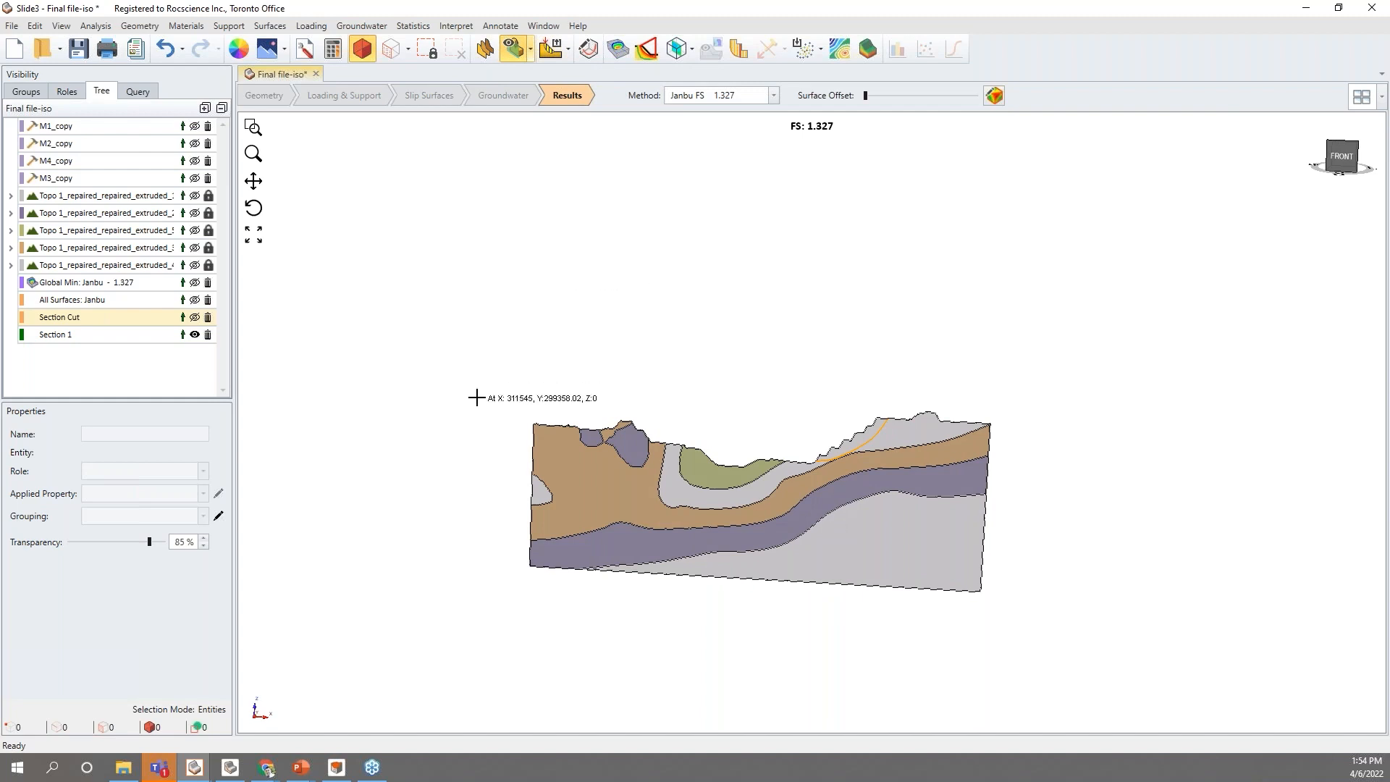
middle_drag(490, 357, 661, 363)
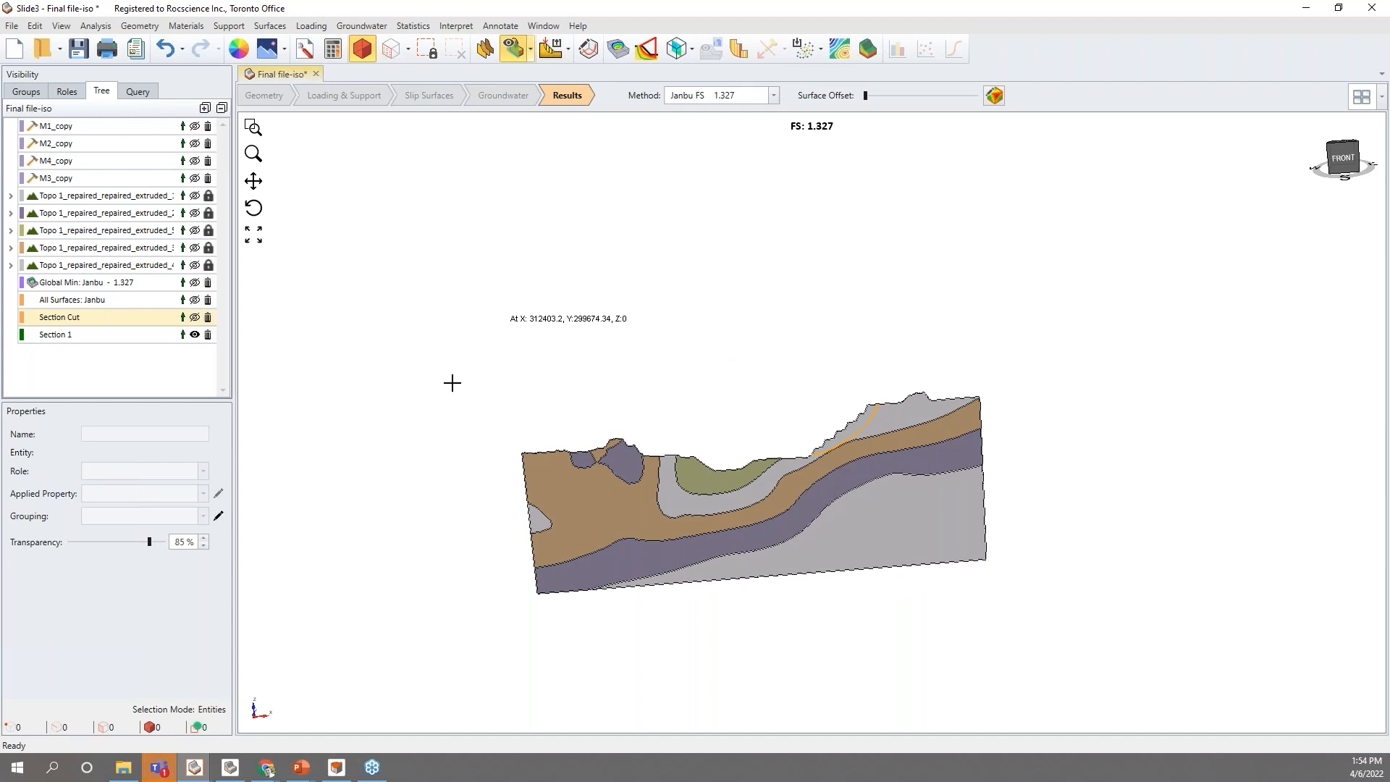
Switch to the initial file model and inspect the pit geometry in the 3D view.
click(204, 779)
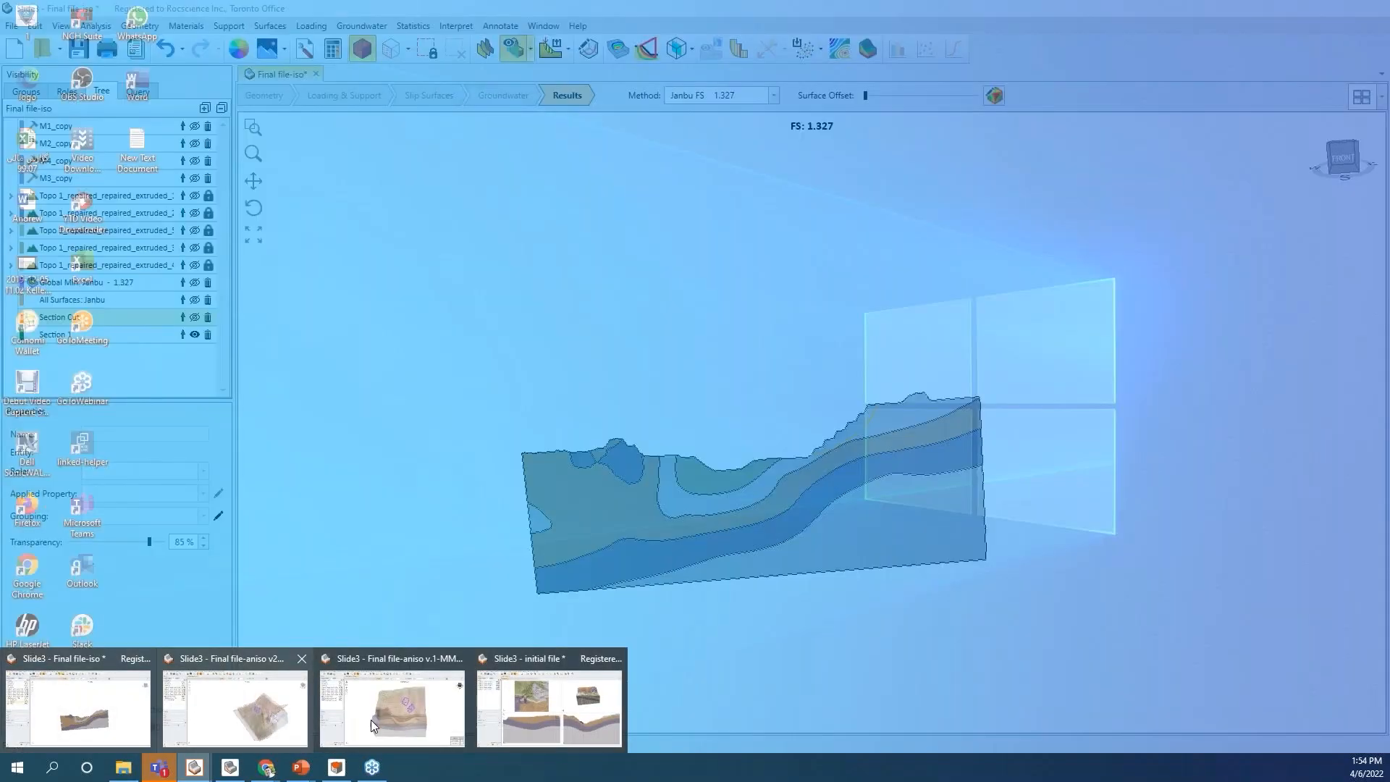
click(549, 706)
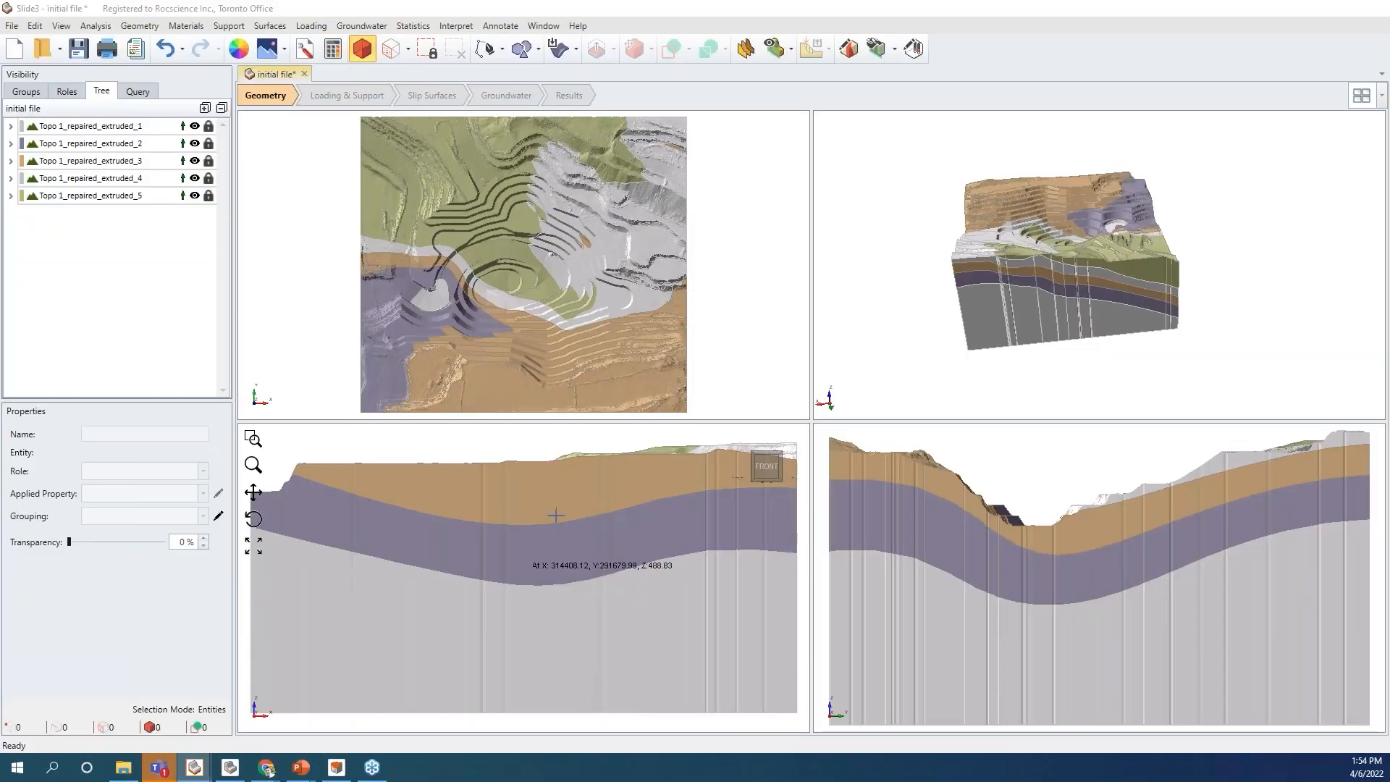
drag(1043, 320, 956, 355)
drag(1217, 253, 945, 303)
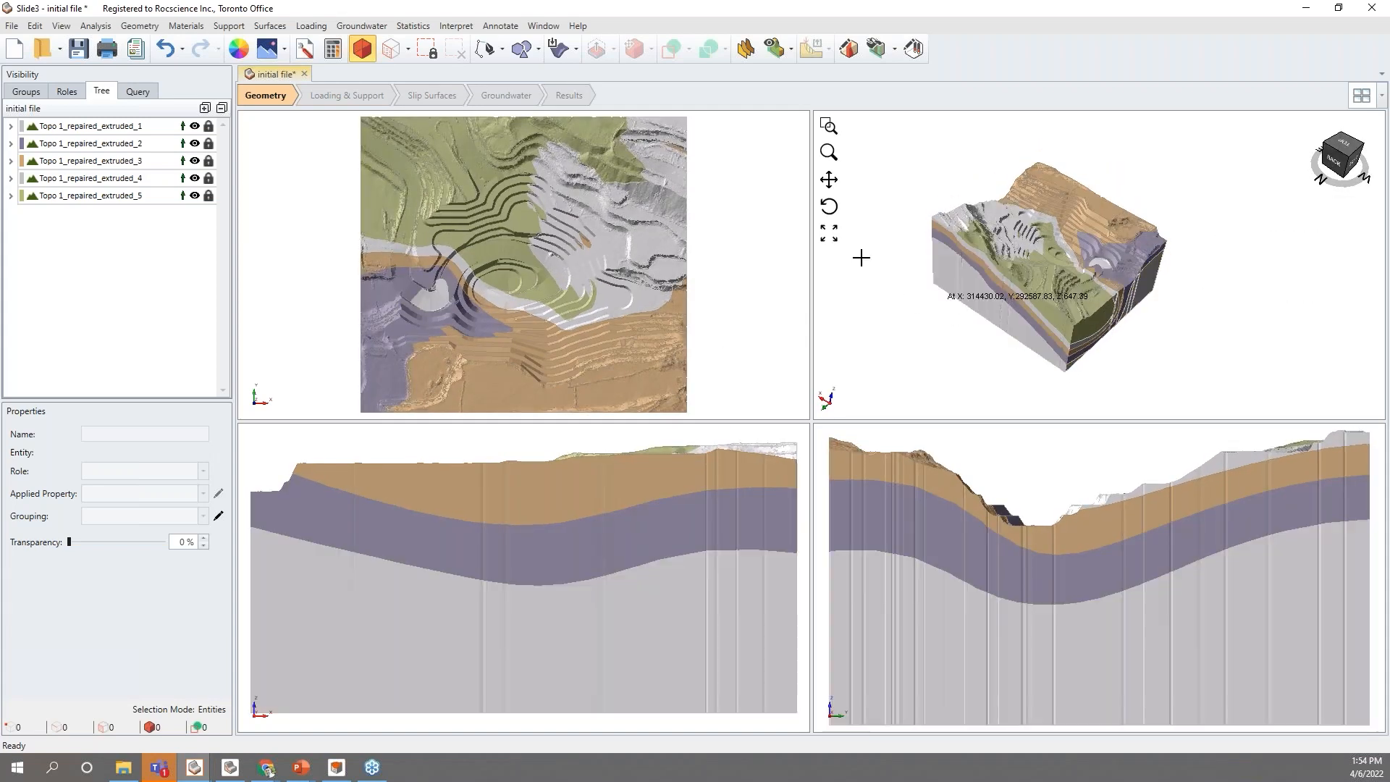
Import the Anisotropic surface.rsgeomobj geometry from the Webinar folder's initial file subfolder, keeping the Geology role, and complete post-processing.
click(140, 25)
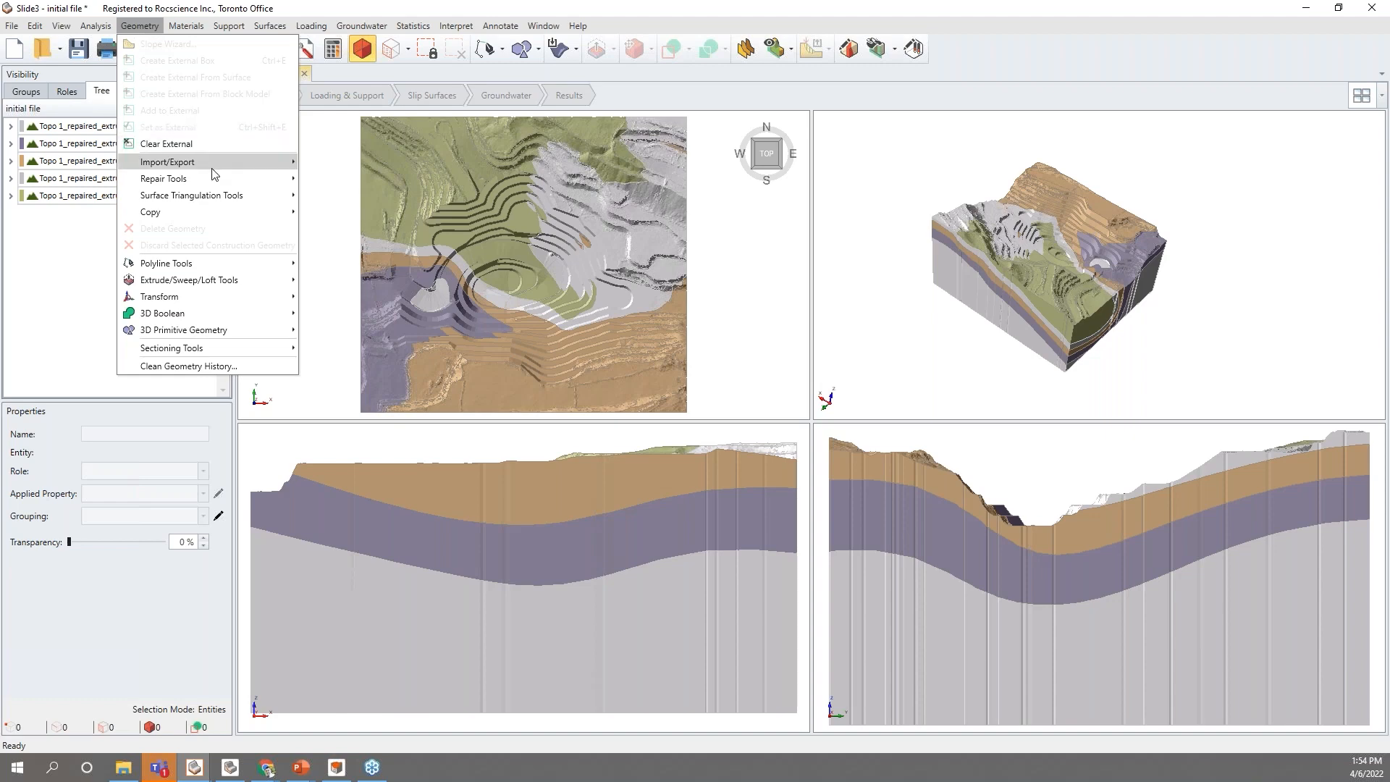
mouse_move(214, 173)
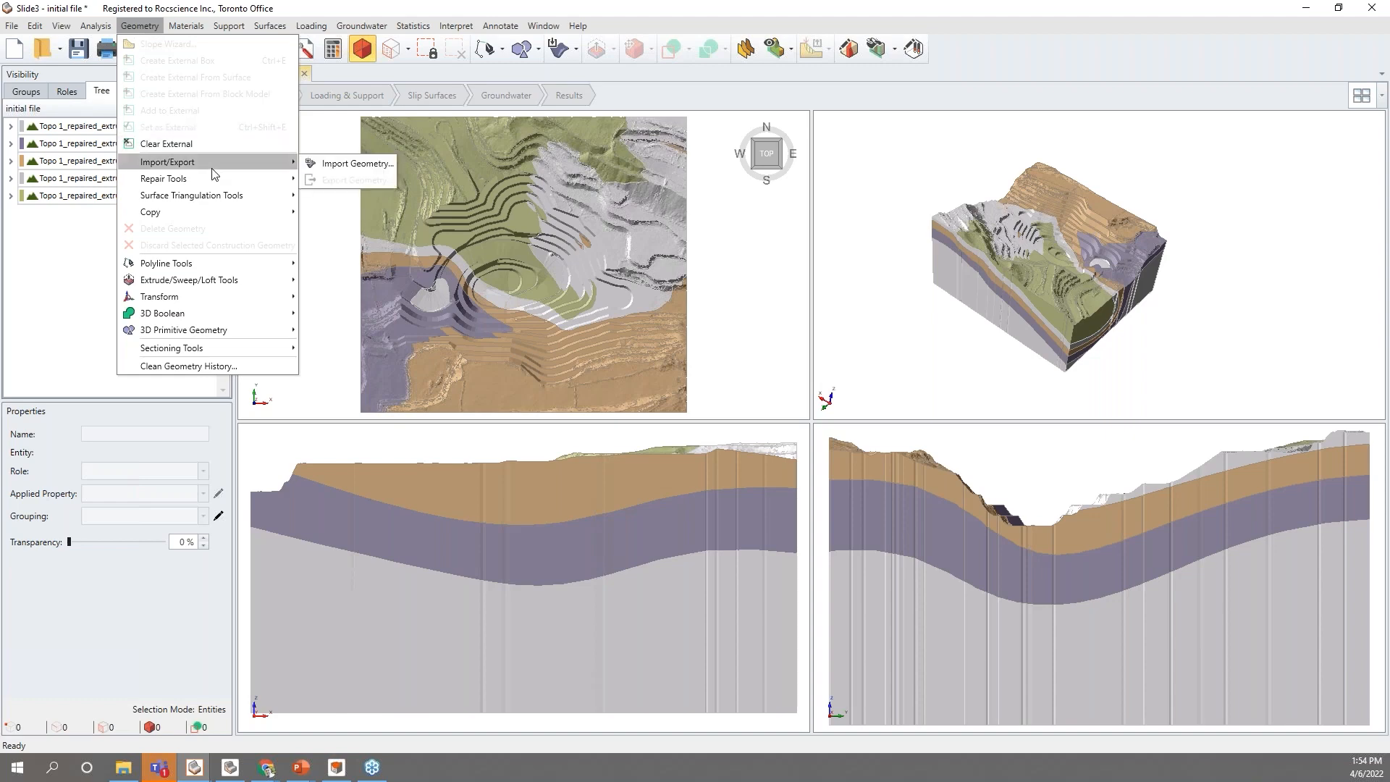
click(358, 164)
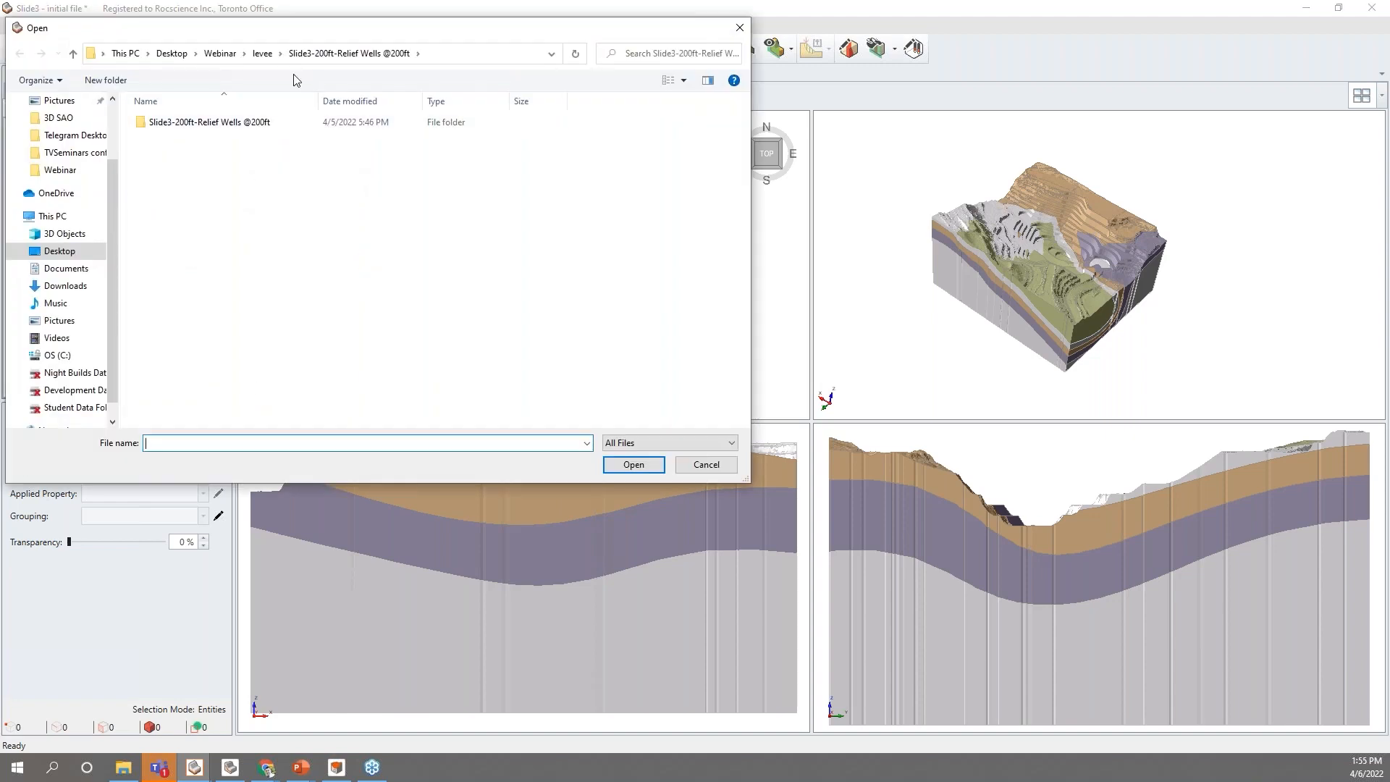
click(229, 55)
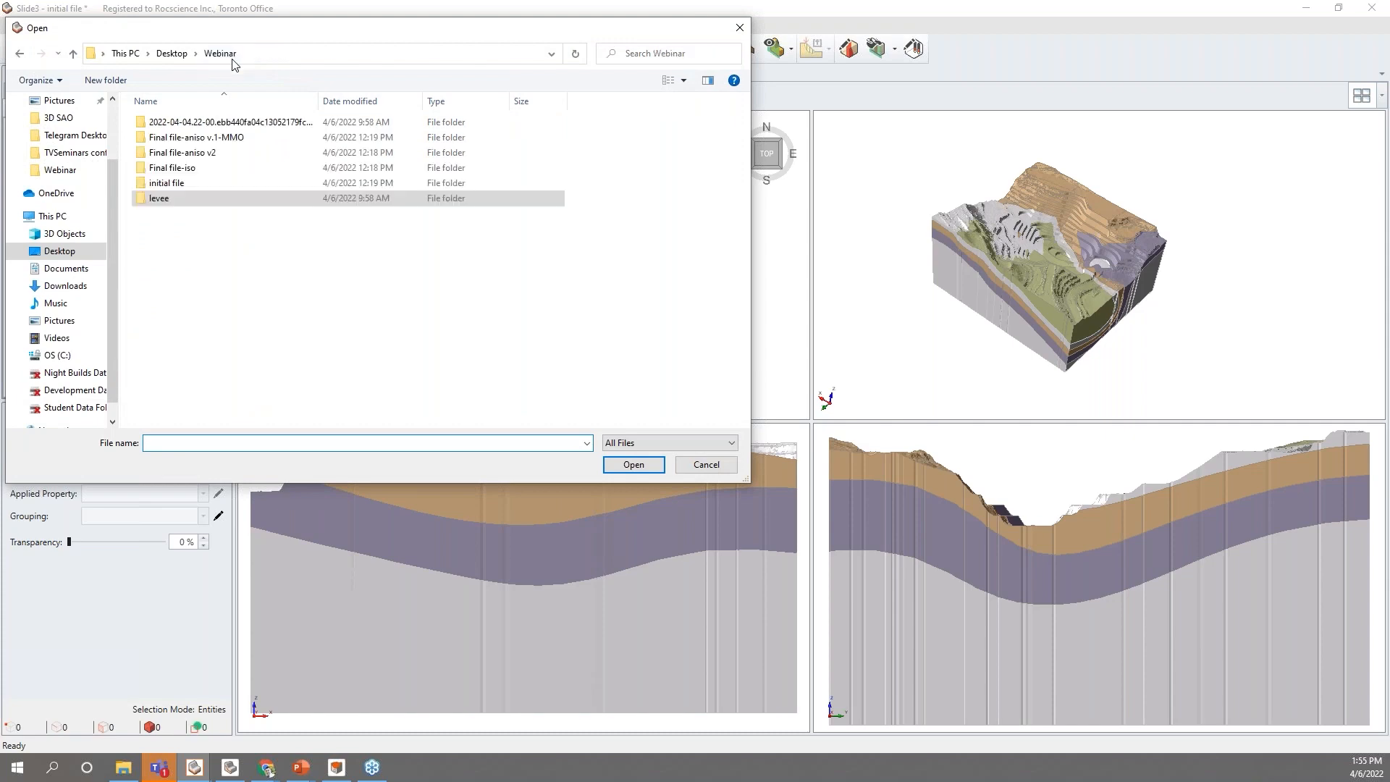
double_click(223, 181)
double_click(210, 121)
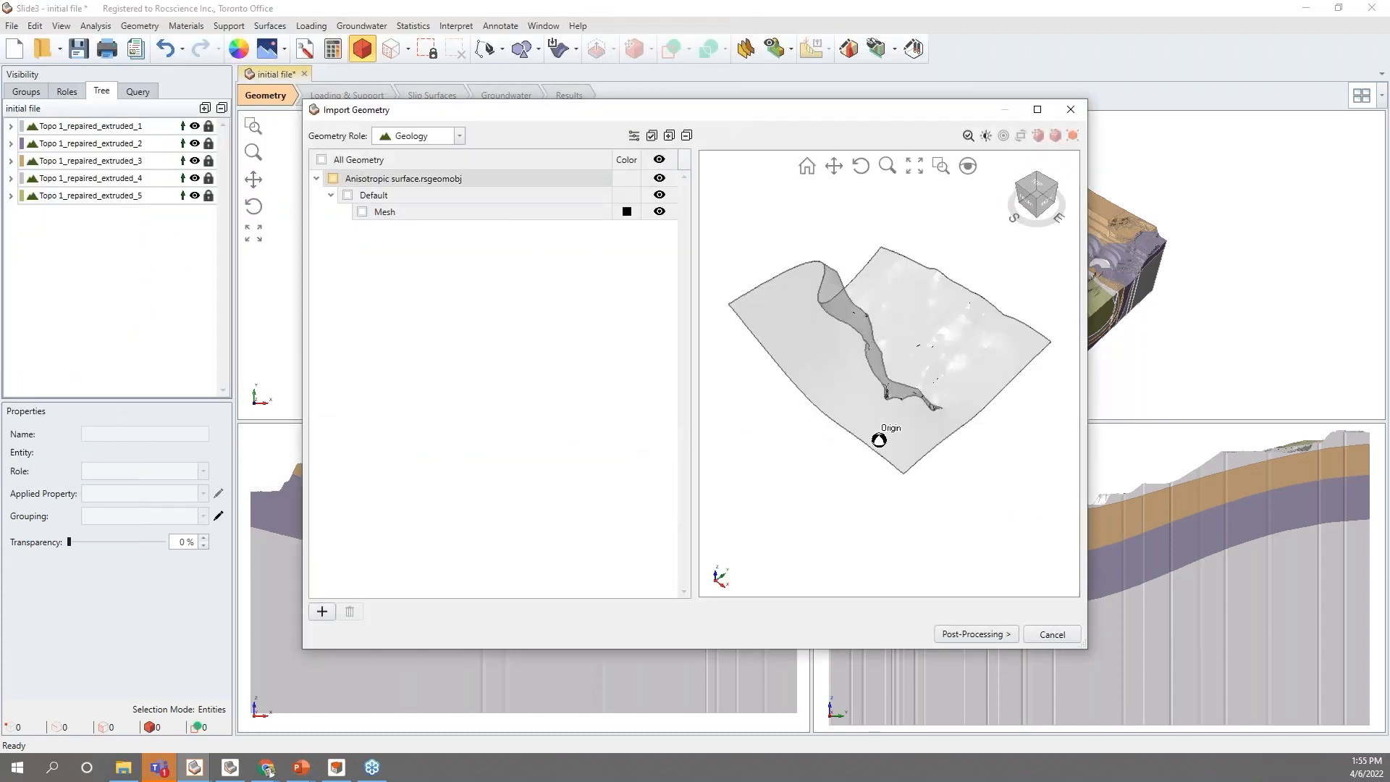
click(970, 636)
click(971, 637)
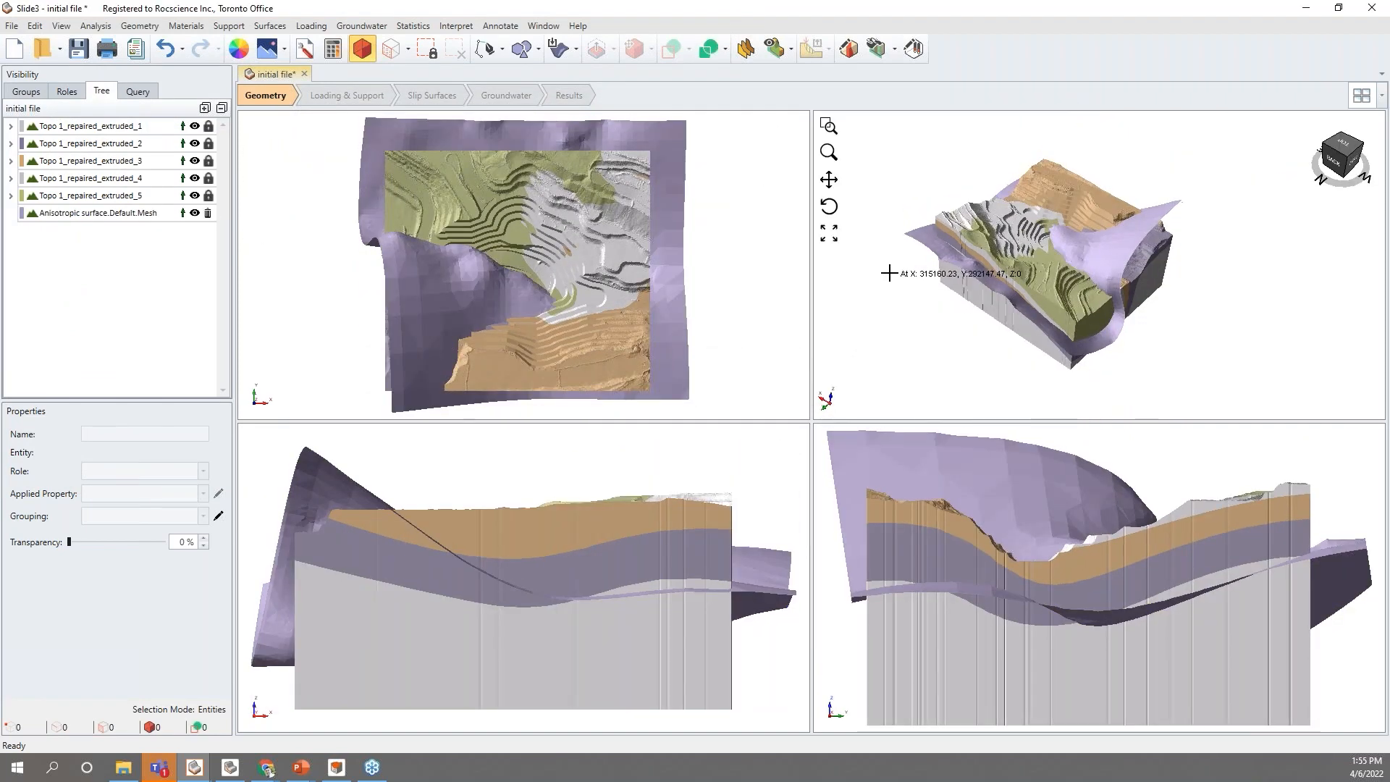
Select the imported anisotropic surface mesh in the 3D view and add it to the model as an anisotropic surface.
click(1145, 231)
click(1241, 253)
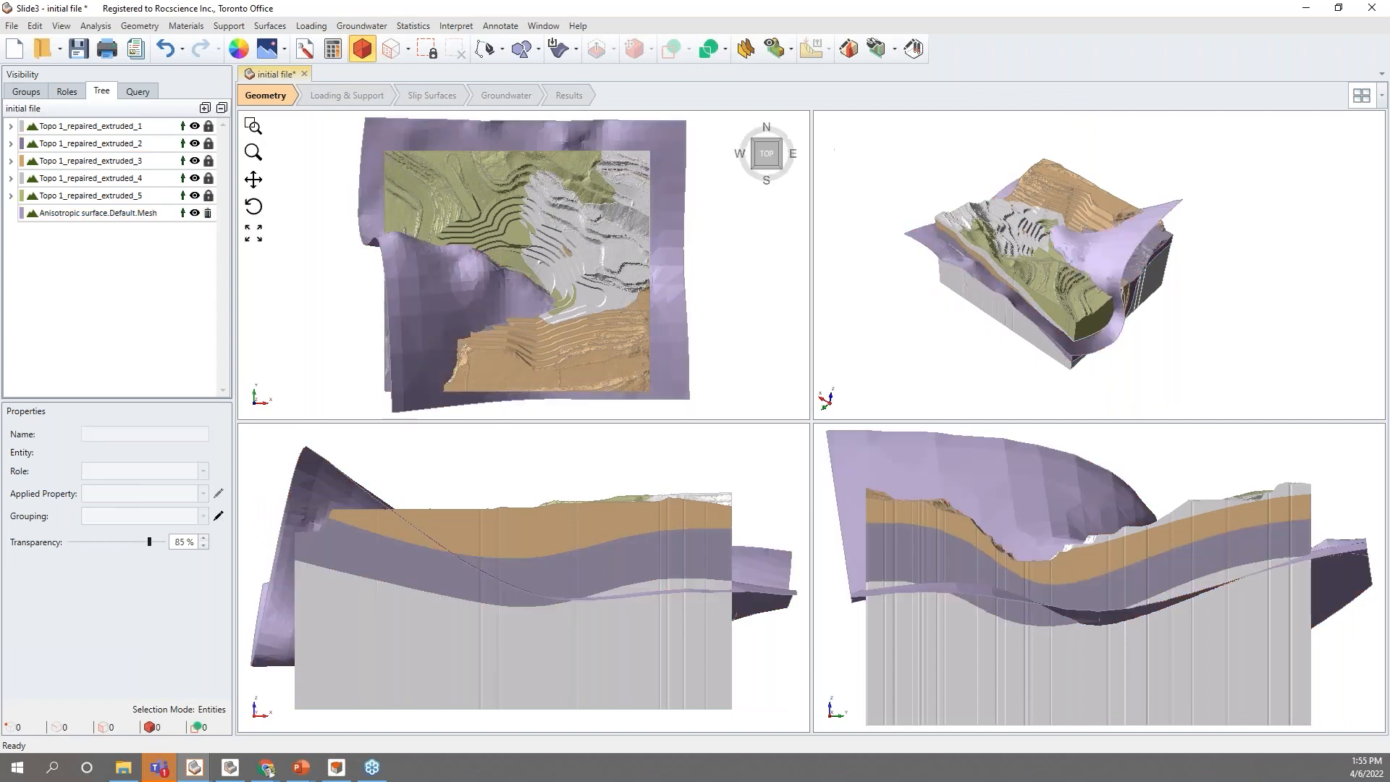
click(268, 769)
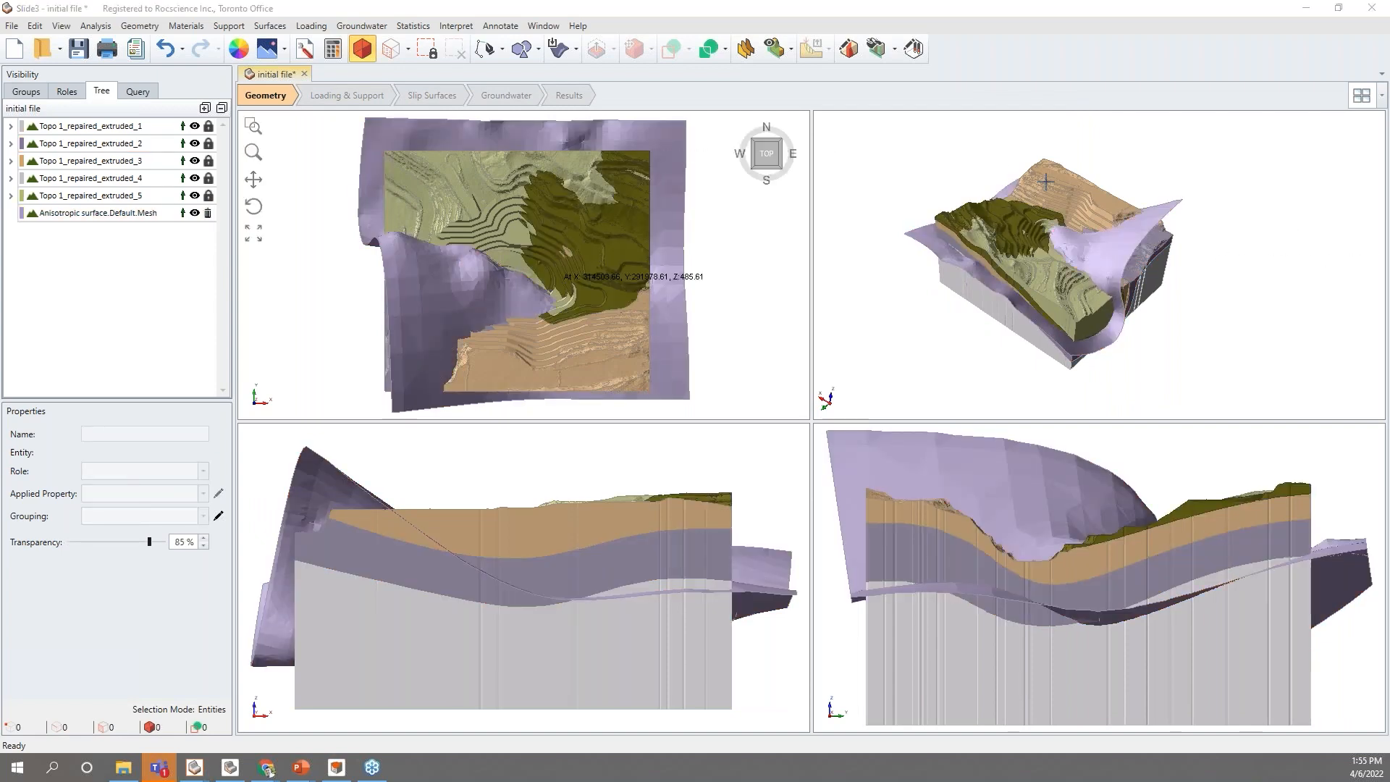
click(1229, 279)
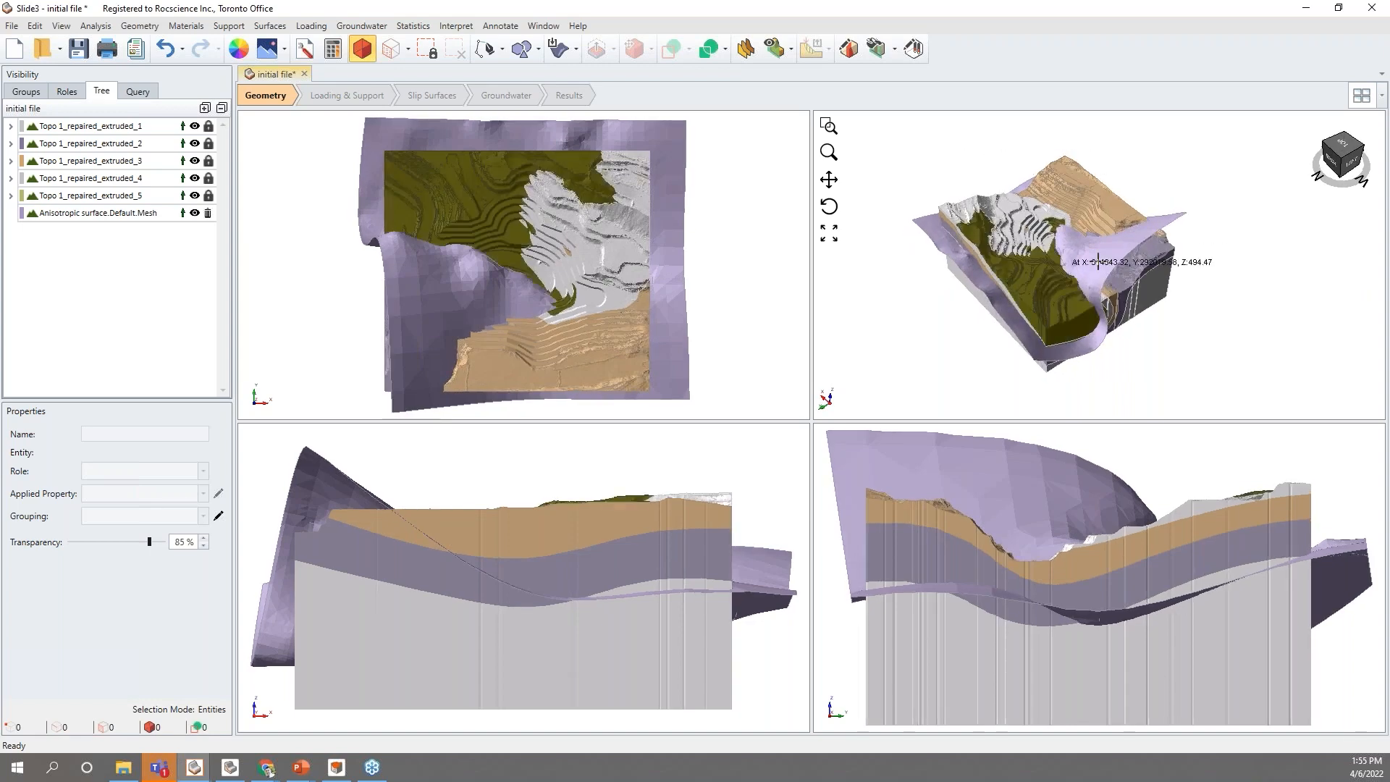
click(1073, 263)
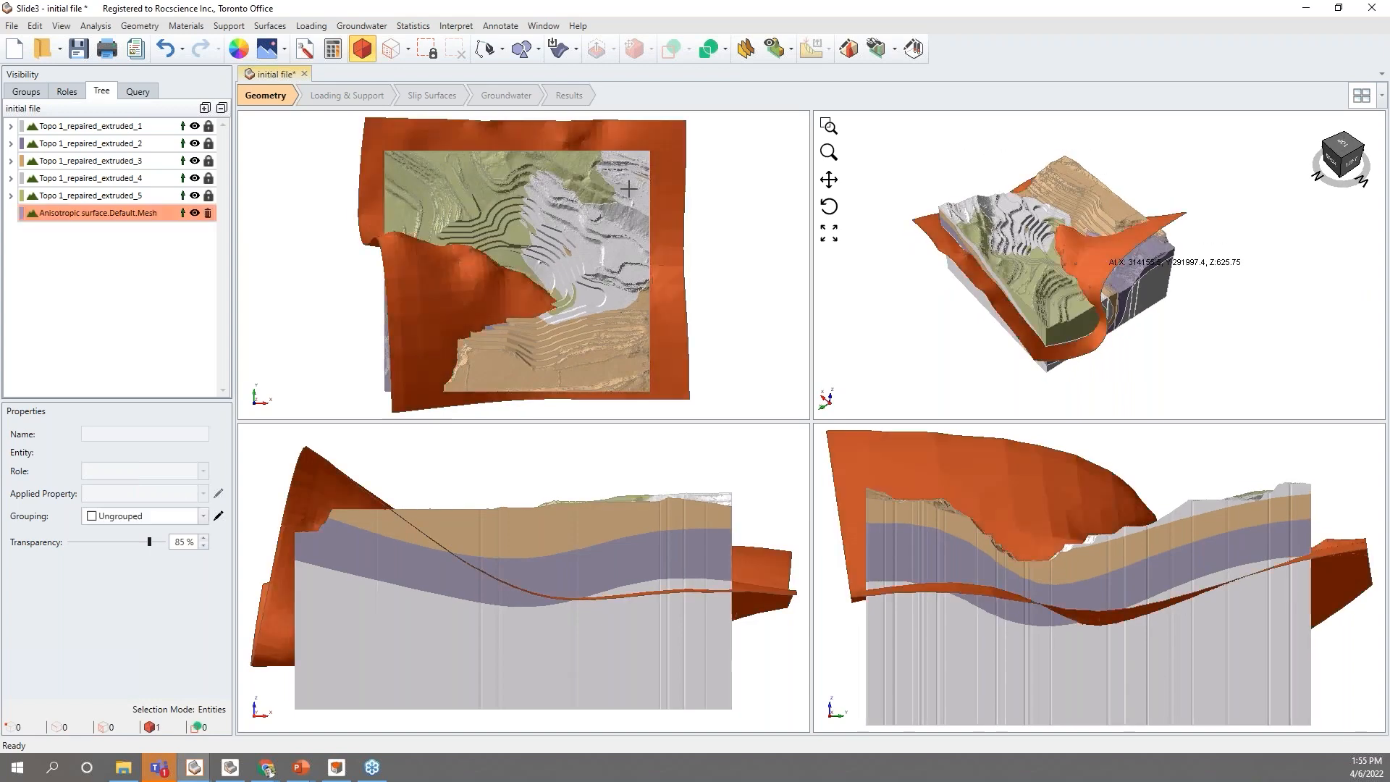
click(186, 25)
mouse_move(331, 135)
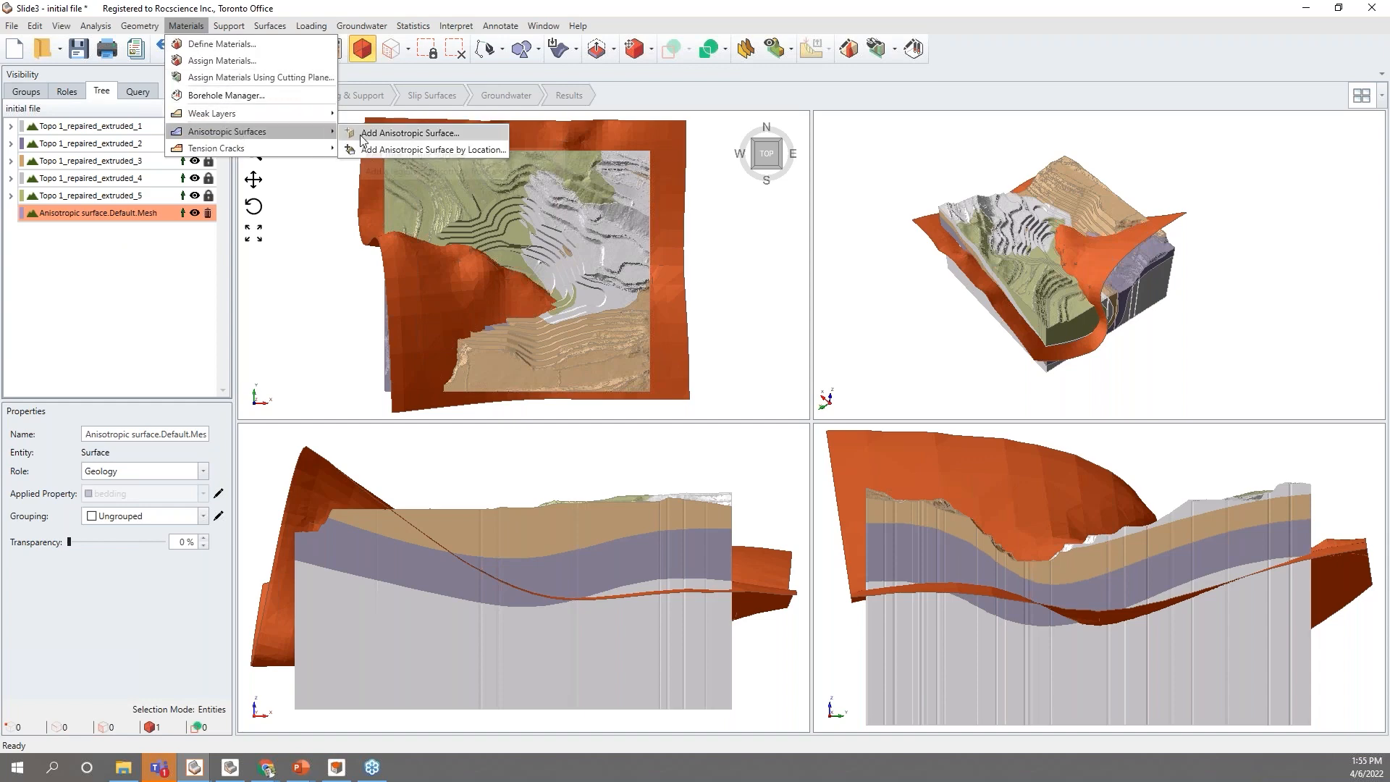
click(409, 134)
click(740, 407)
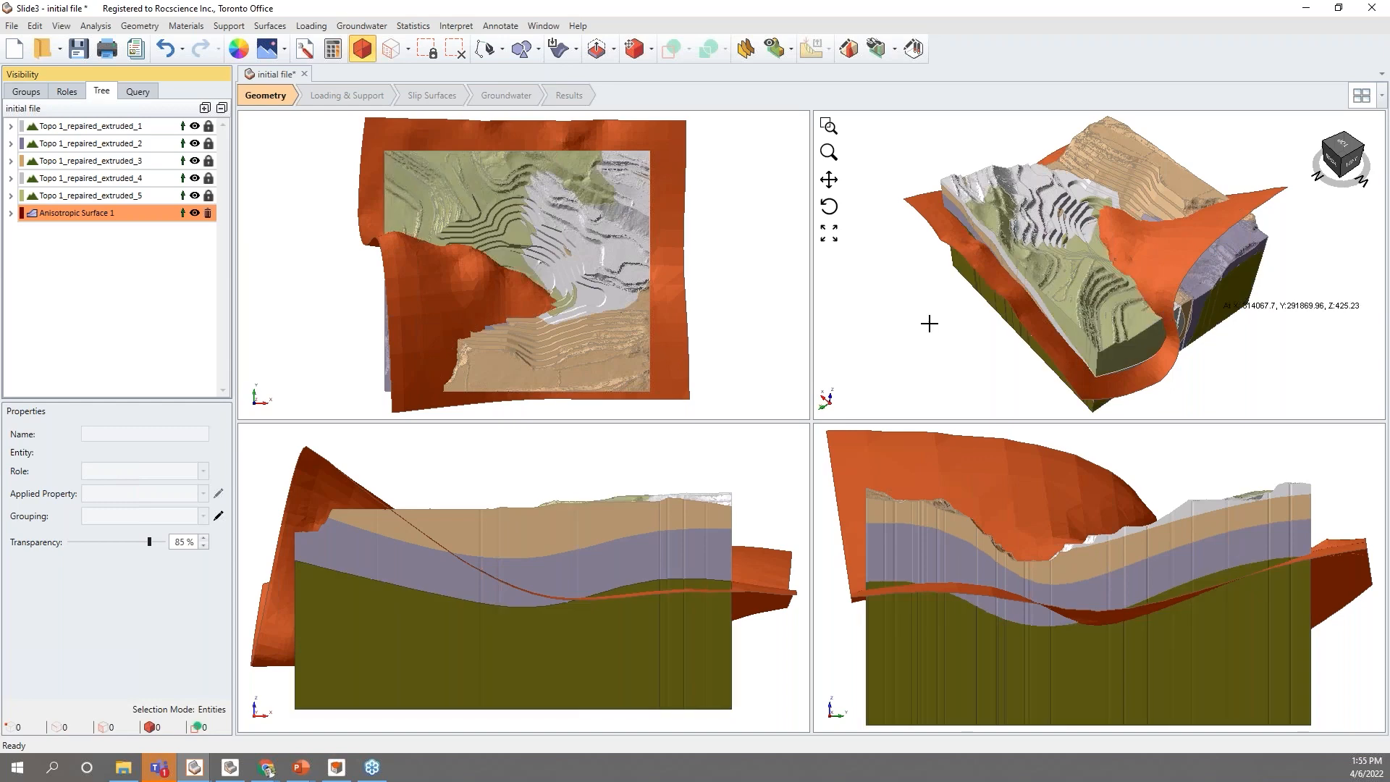
scroll(909, 301, down, 2)
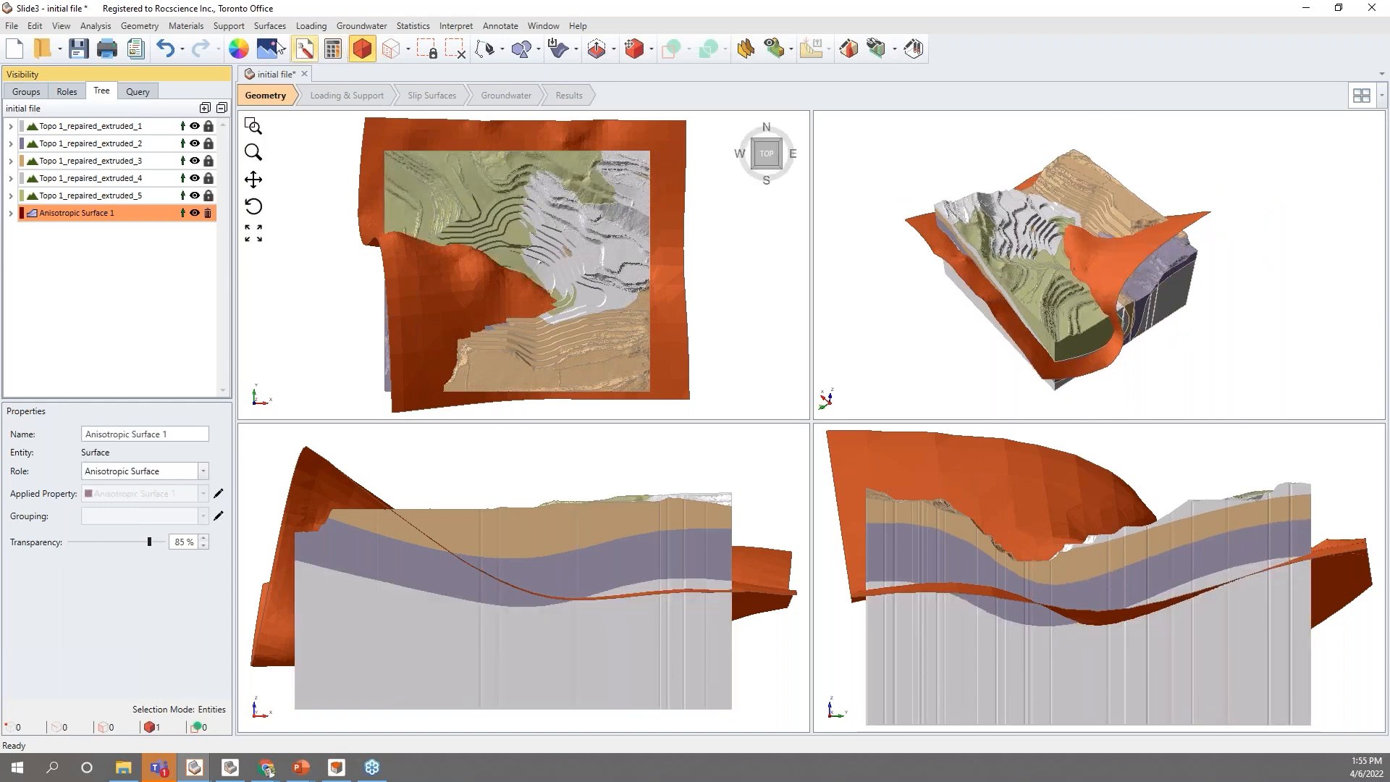
Open the material definitions and set the failure criterion of material M4 to Generalized Anisotropic.
click(187, 26)
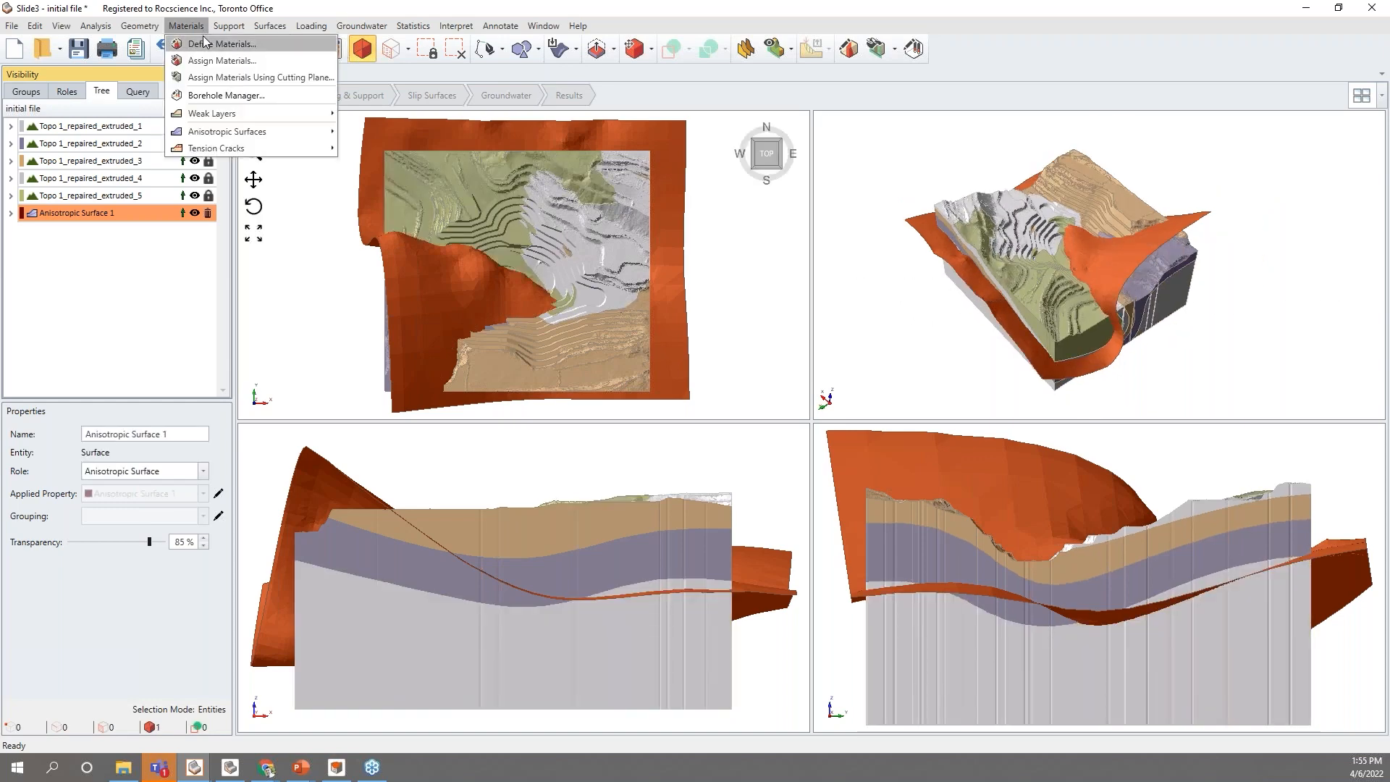
click(207, 44)
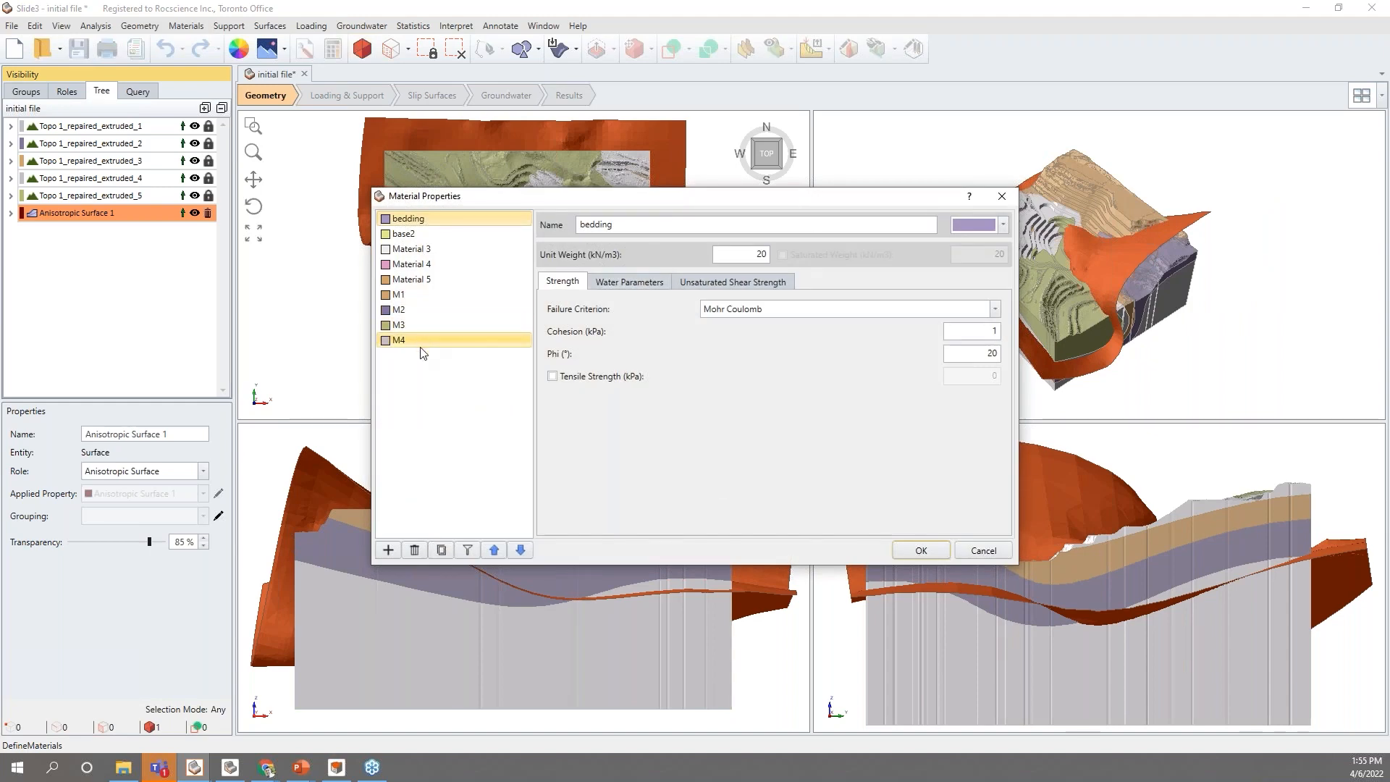
click(421, 346)
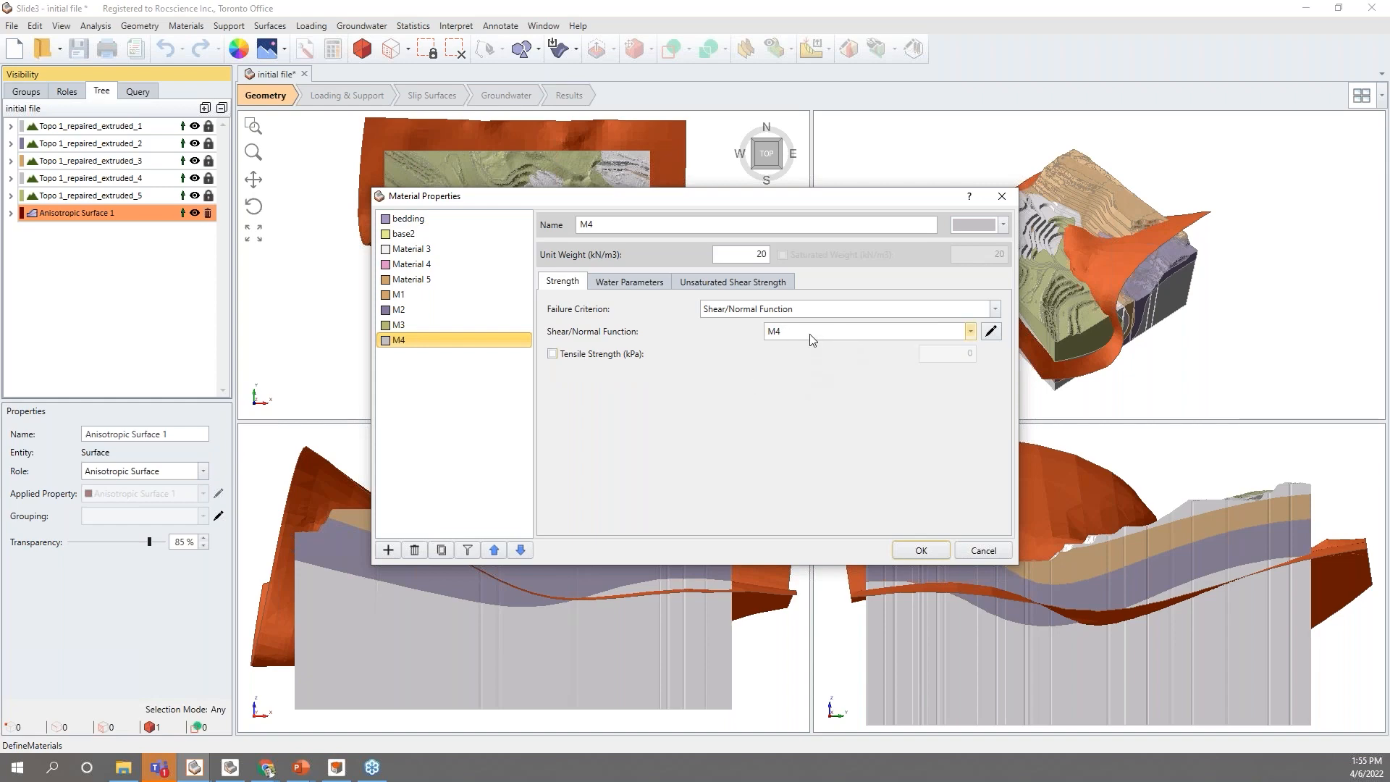
click(826, 310)
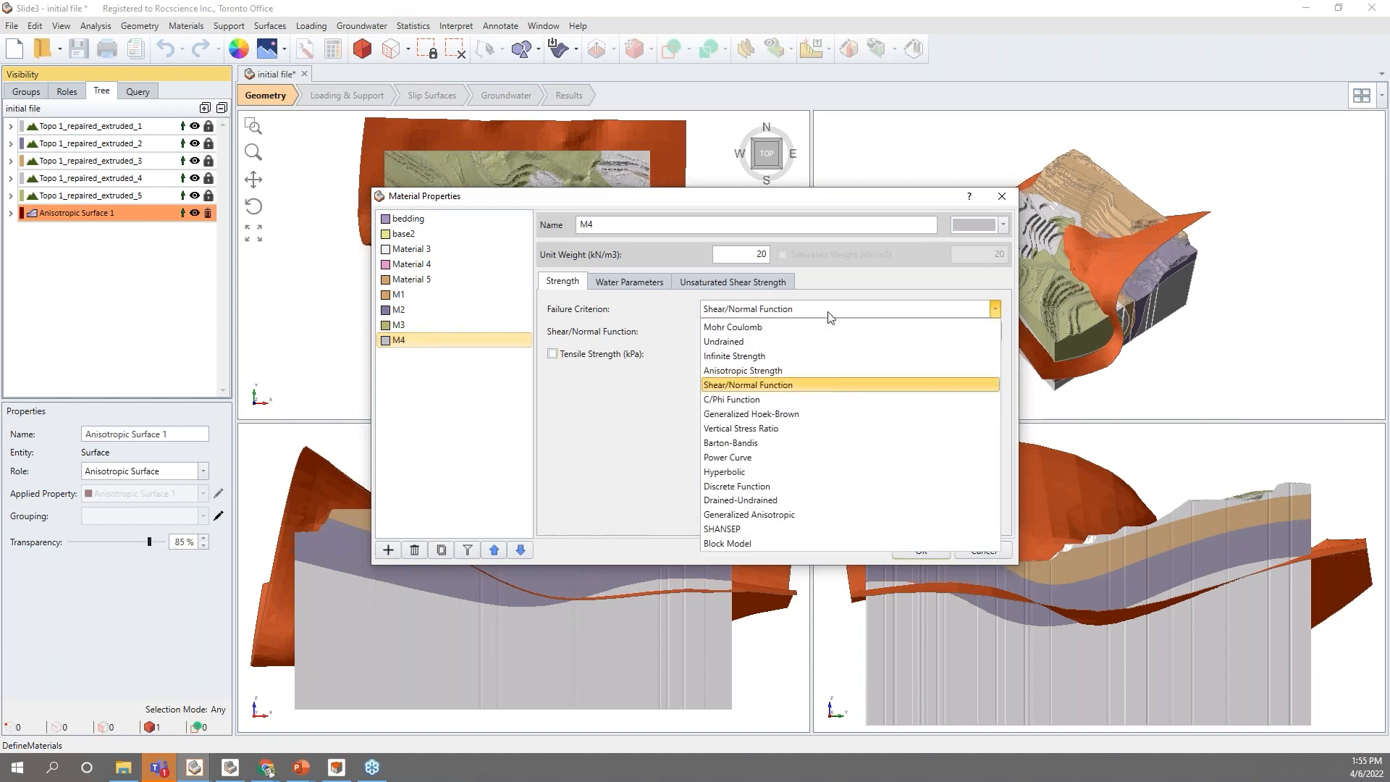
click(773, 514)
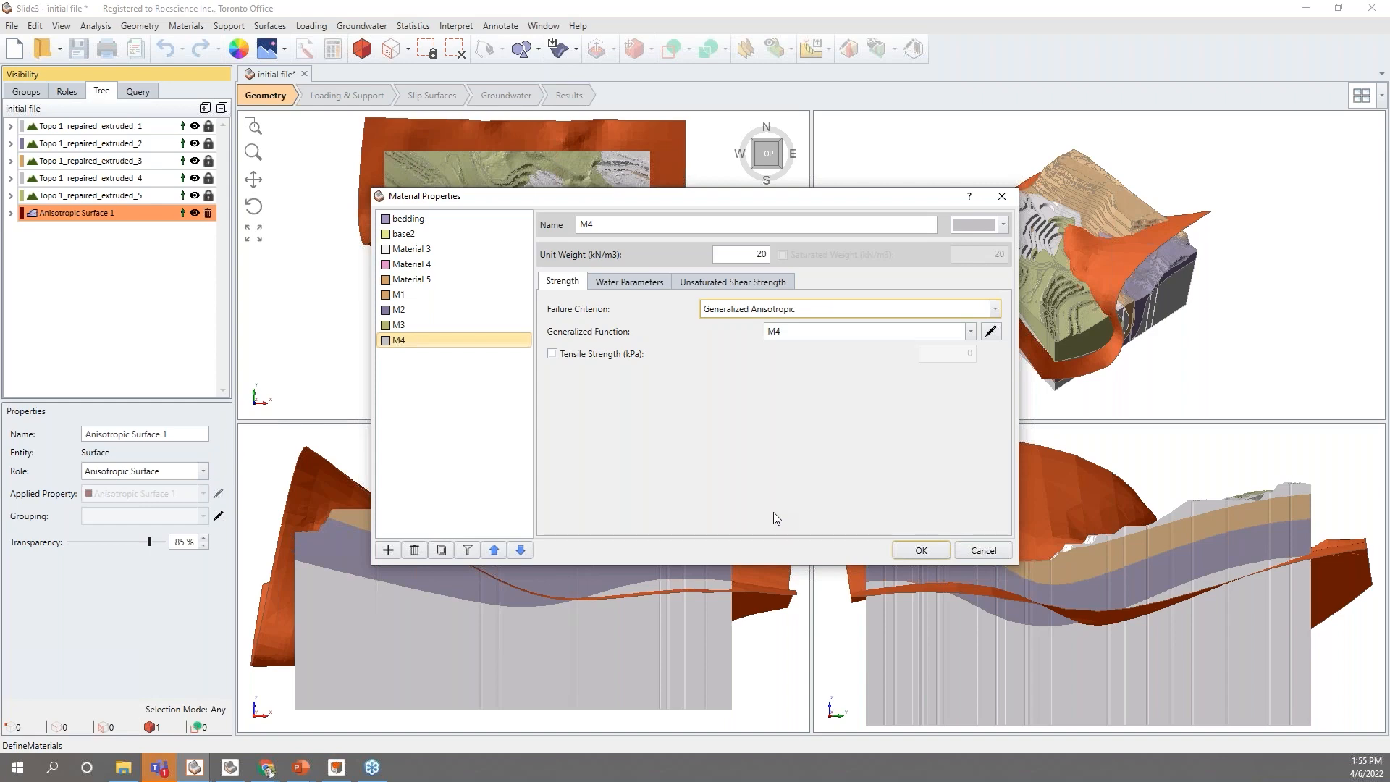
Edit the M4 generalized strength function and set its base material to base2.
click(990, 331)
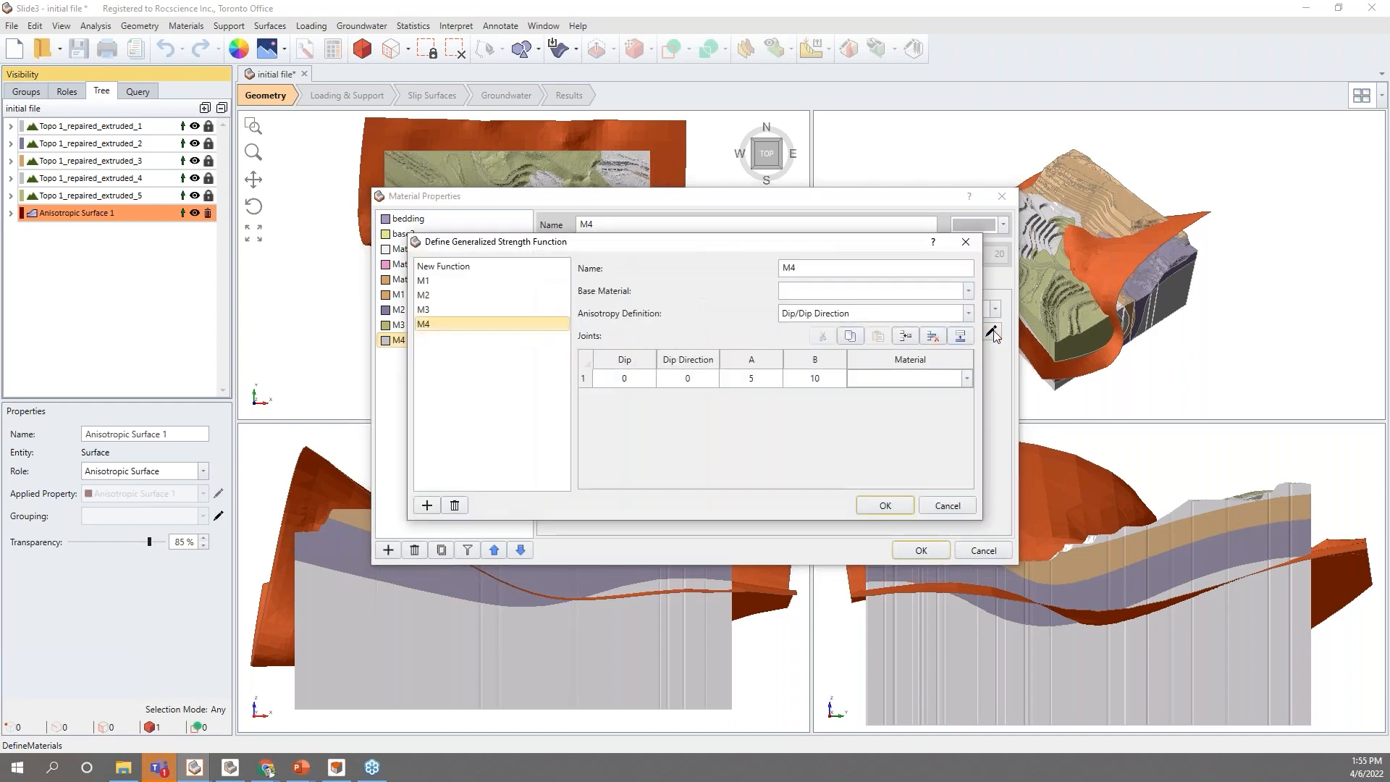
click(834, 291)
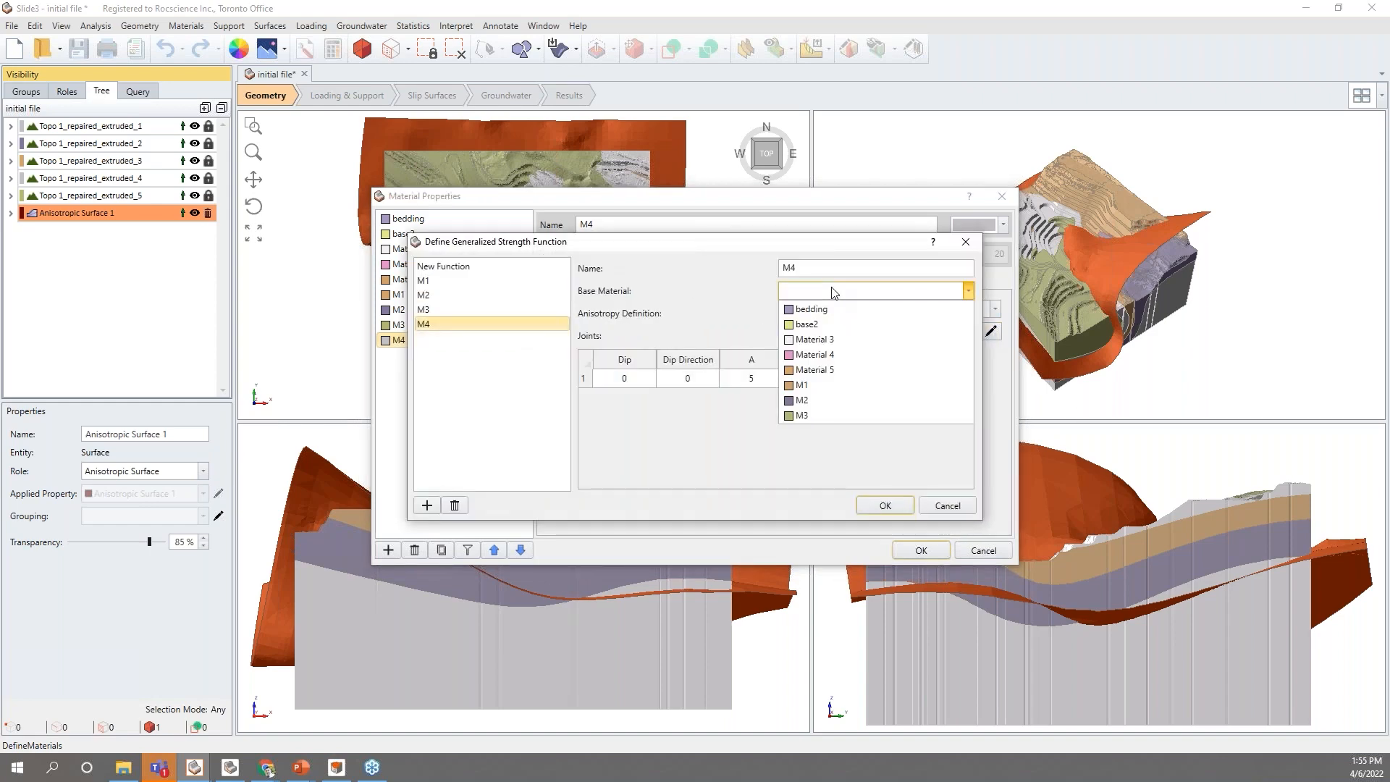
click(837, 323)
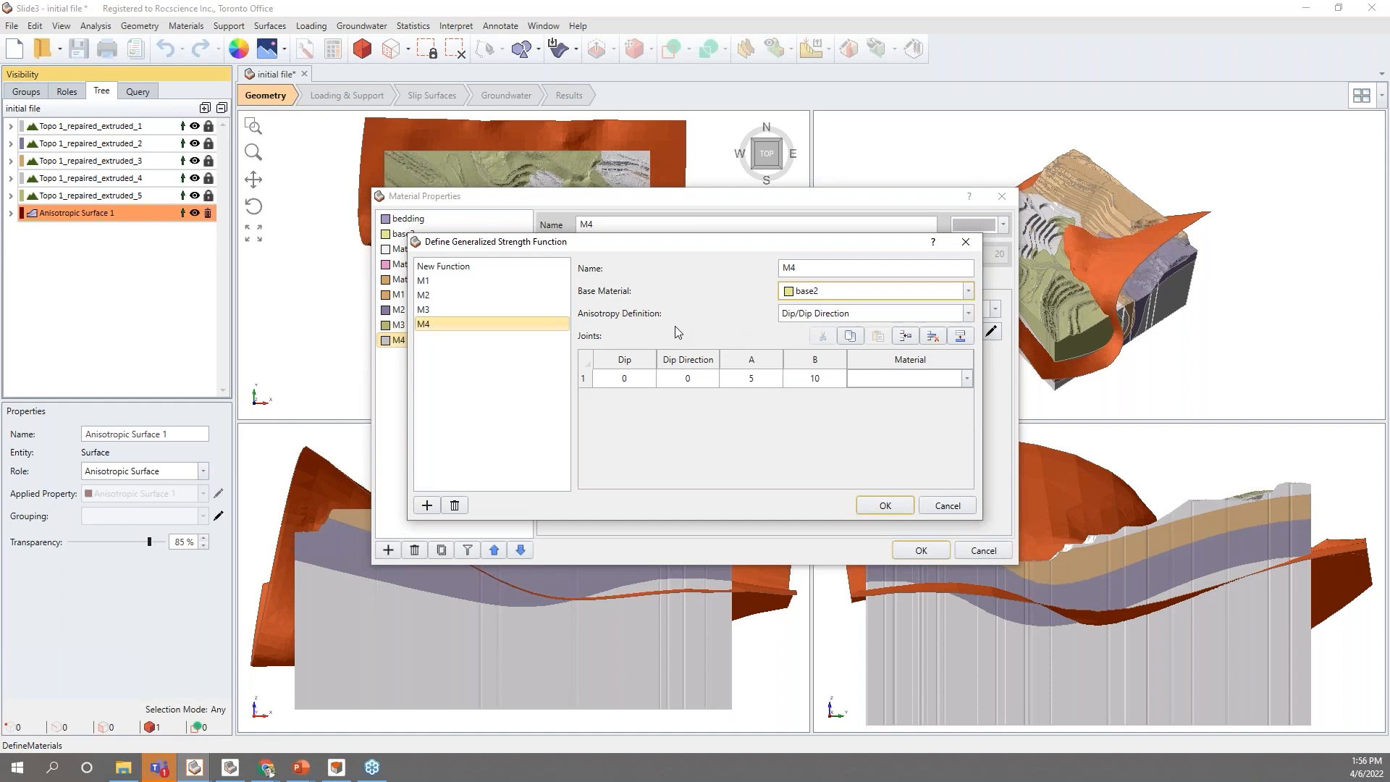
click(809, 292)
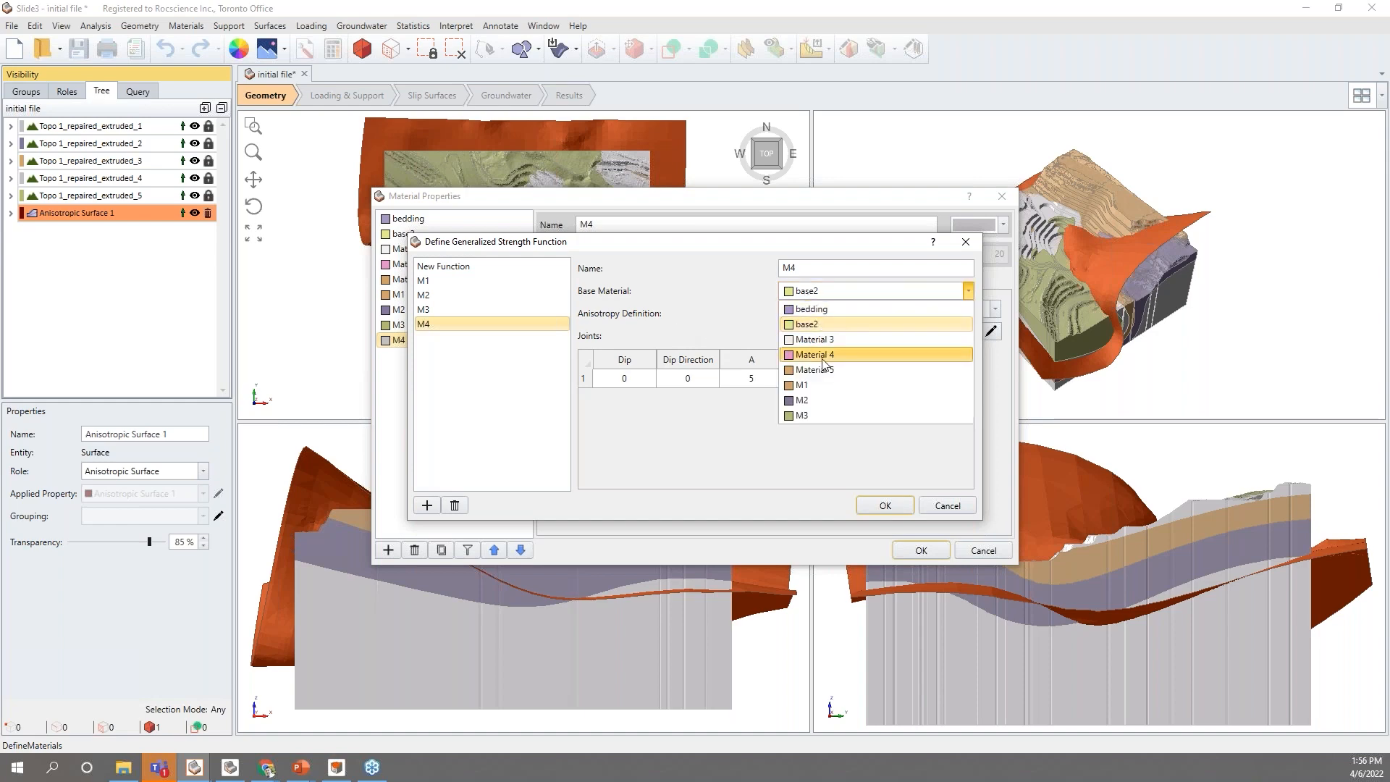
click(831, 322)
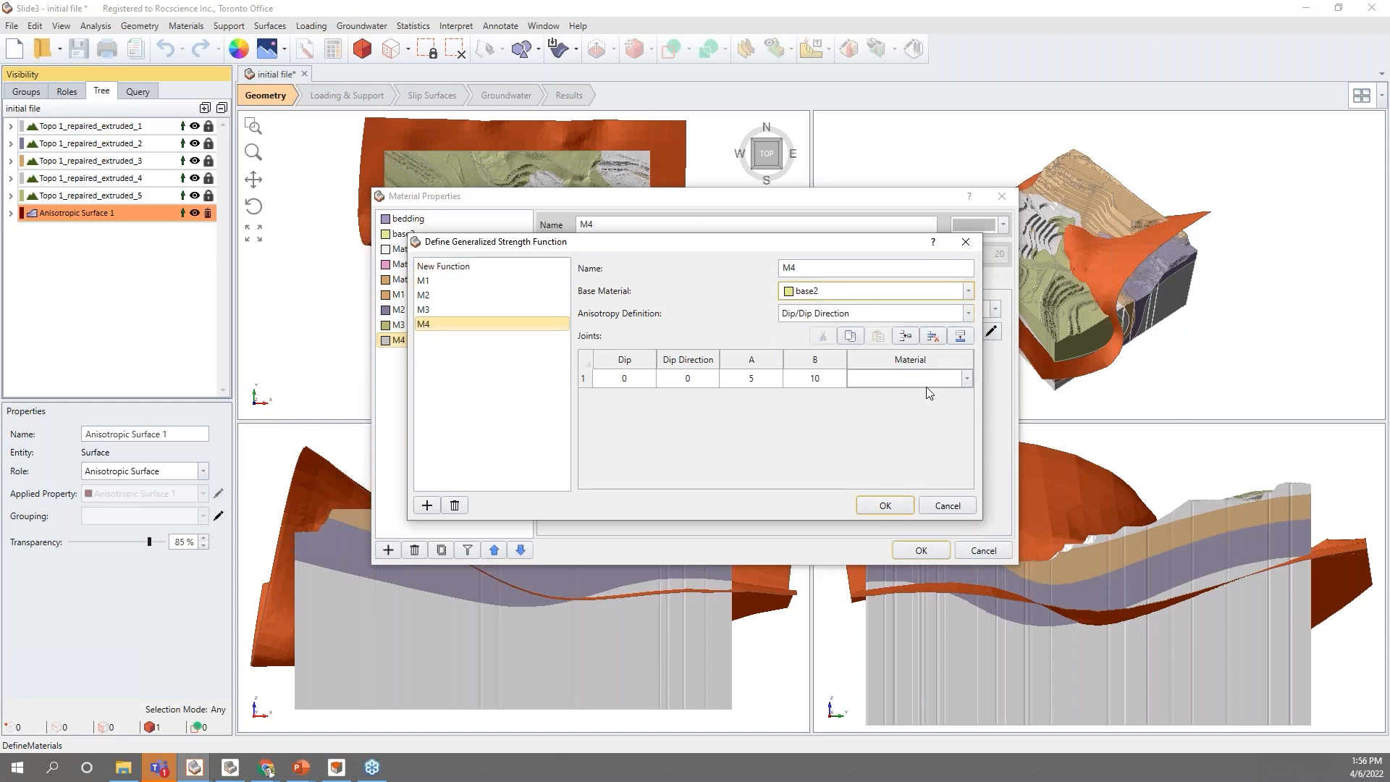
Define the M4 function's anisotropy by Surface, assigning Anisotropic Surface 1 with the bedding material to the first joint, and accept the function.
click(889, 314)
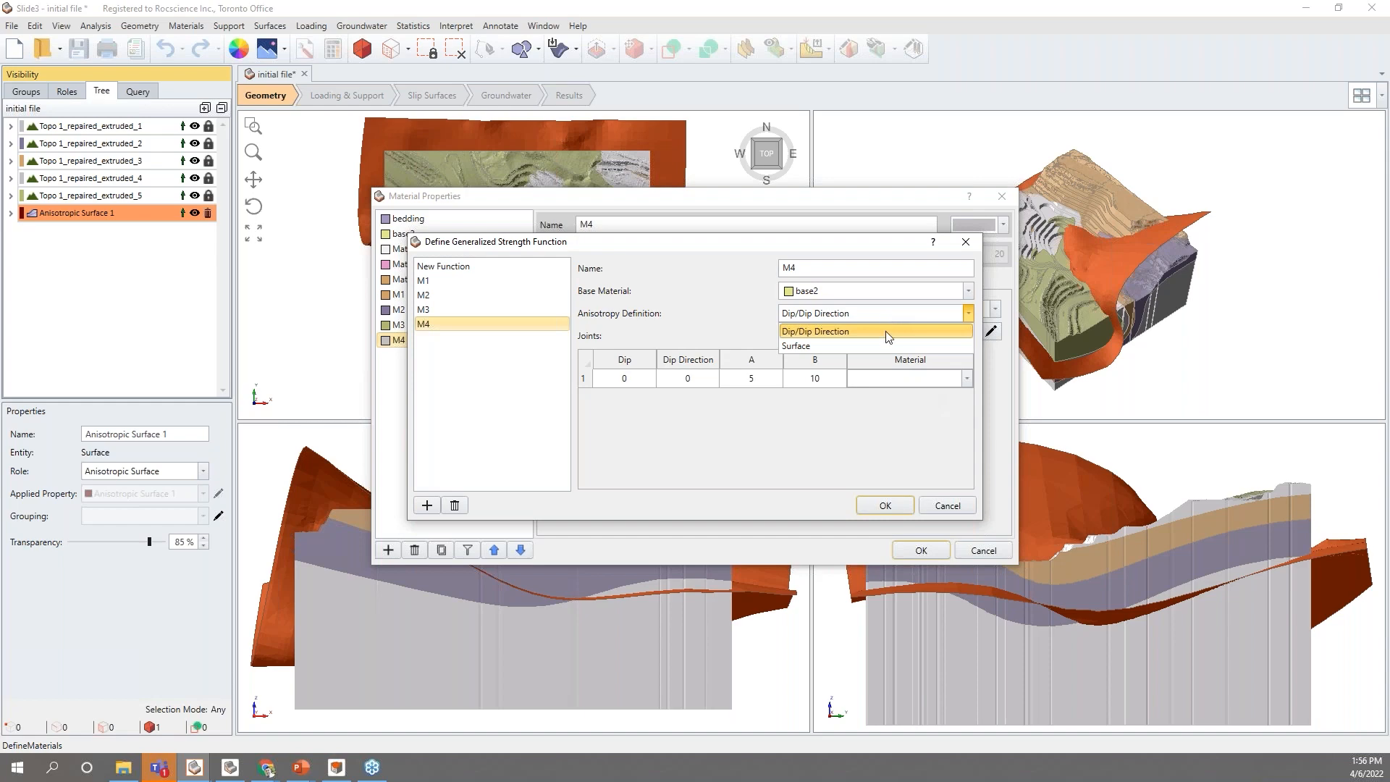
click(884, 345)
click(651, 384)
click(654, 398)
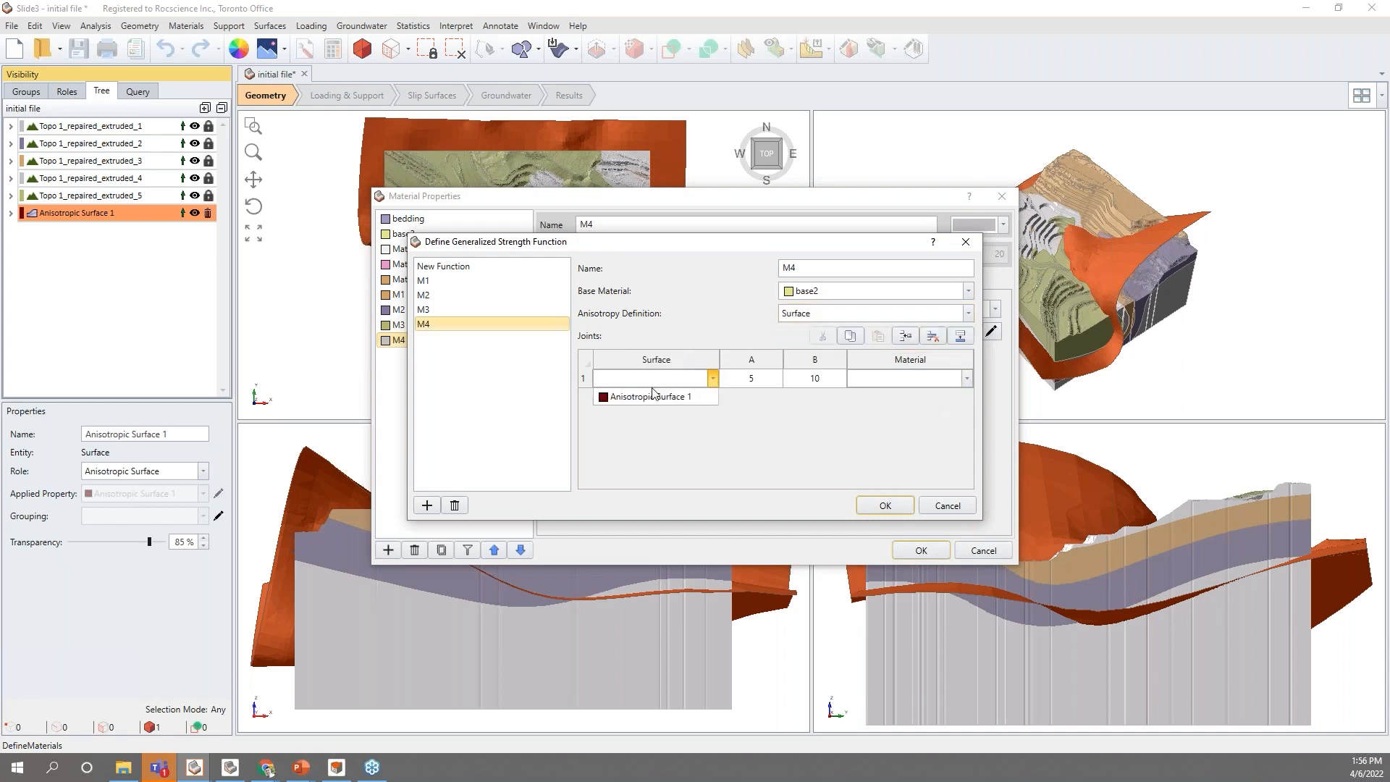
click(905, 379)
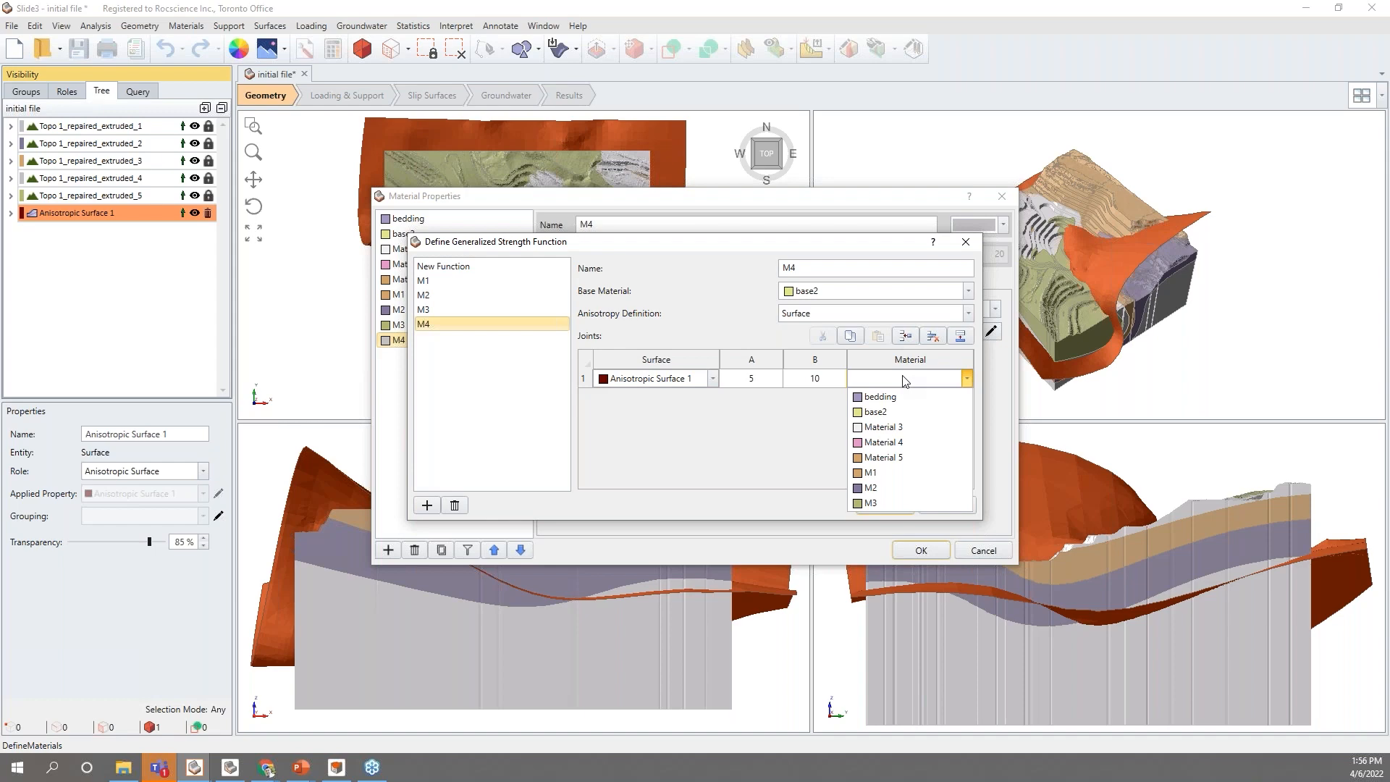
click(898, 406)
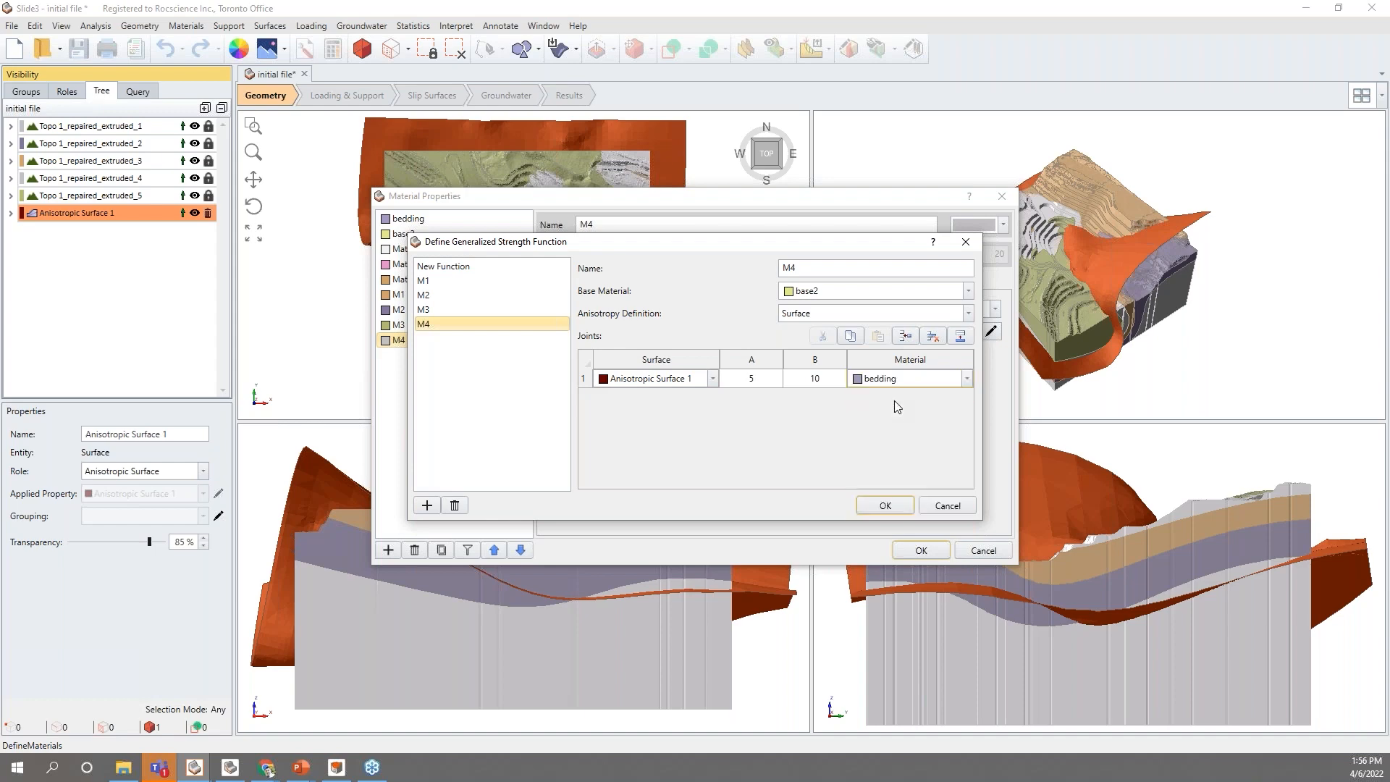
click(889, 500)
Review the strength properties of bedding, base2 and M4, and apply the material definitions.
click(405, 218)
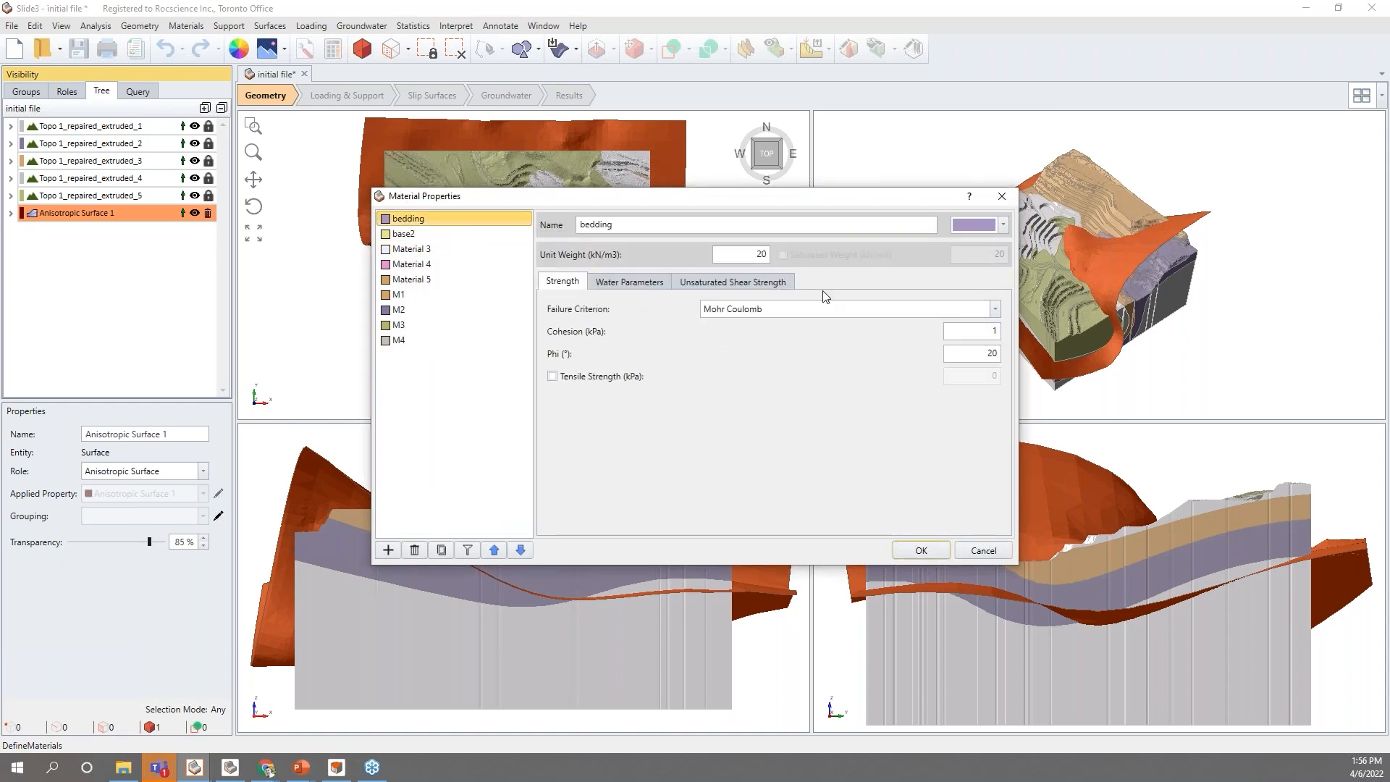
click(403, 233)
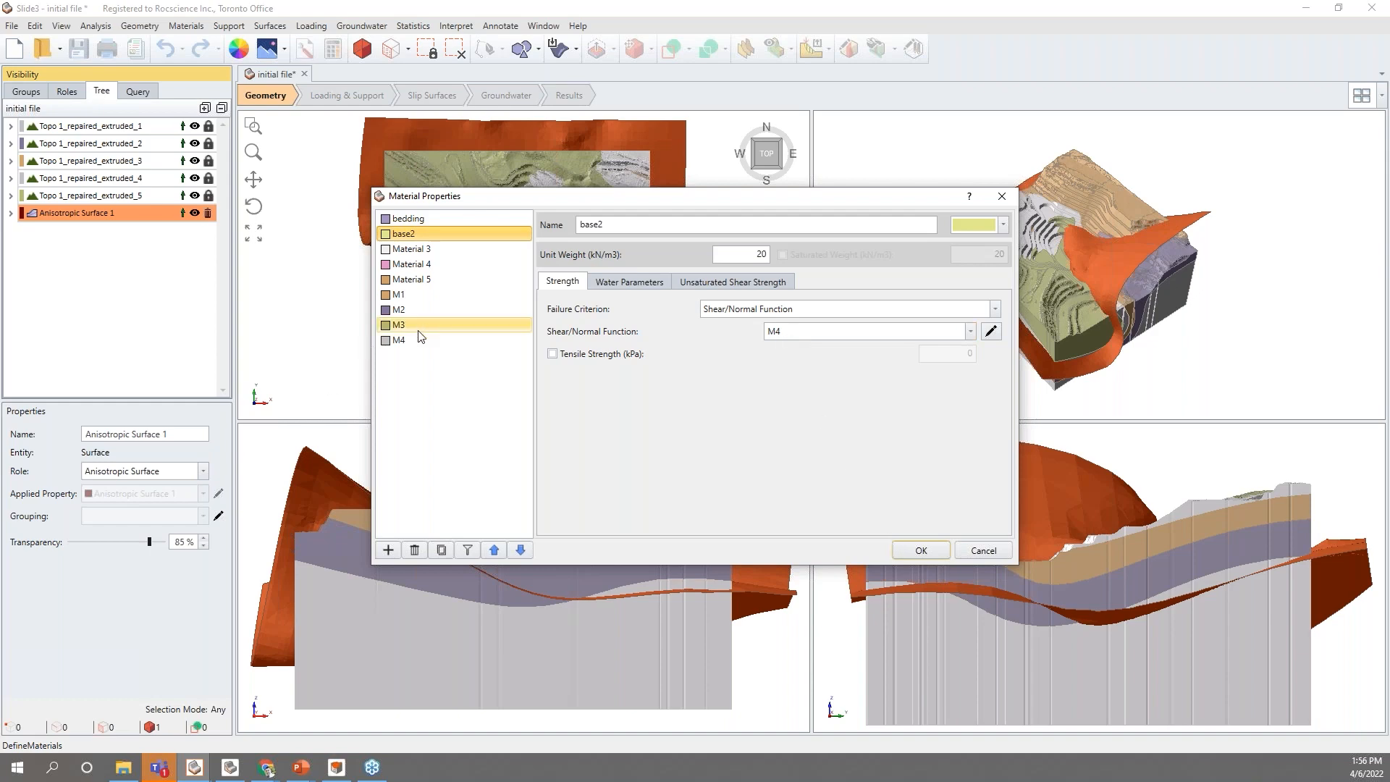
click(401, 339)
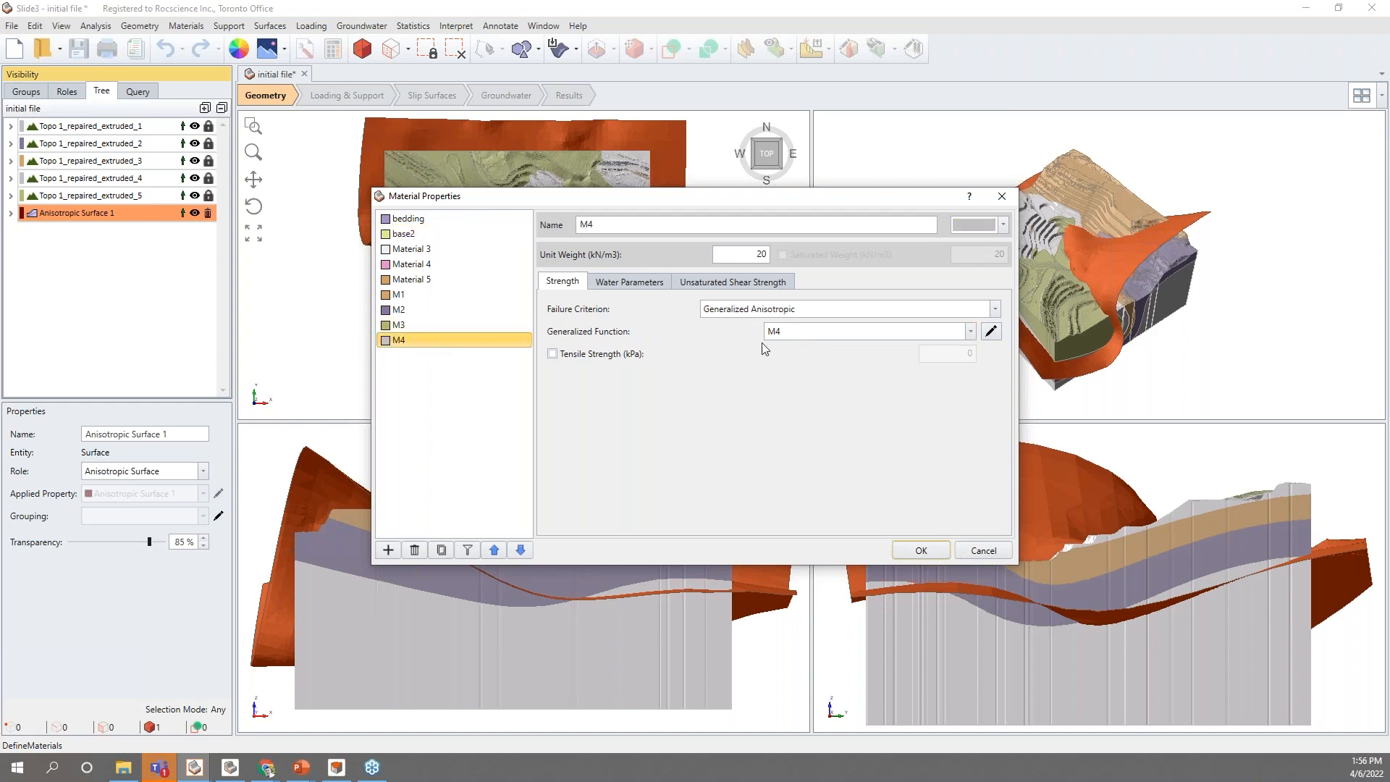
click(921, 551)
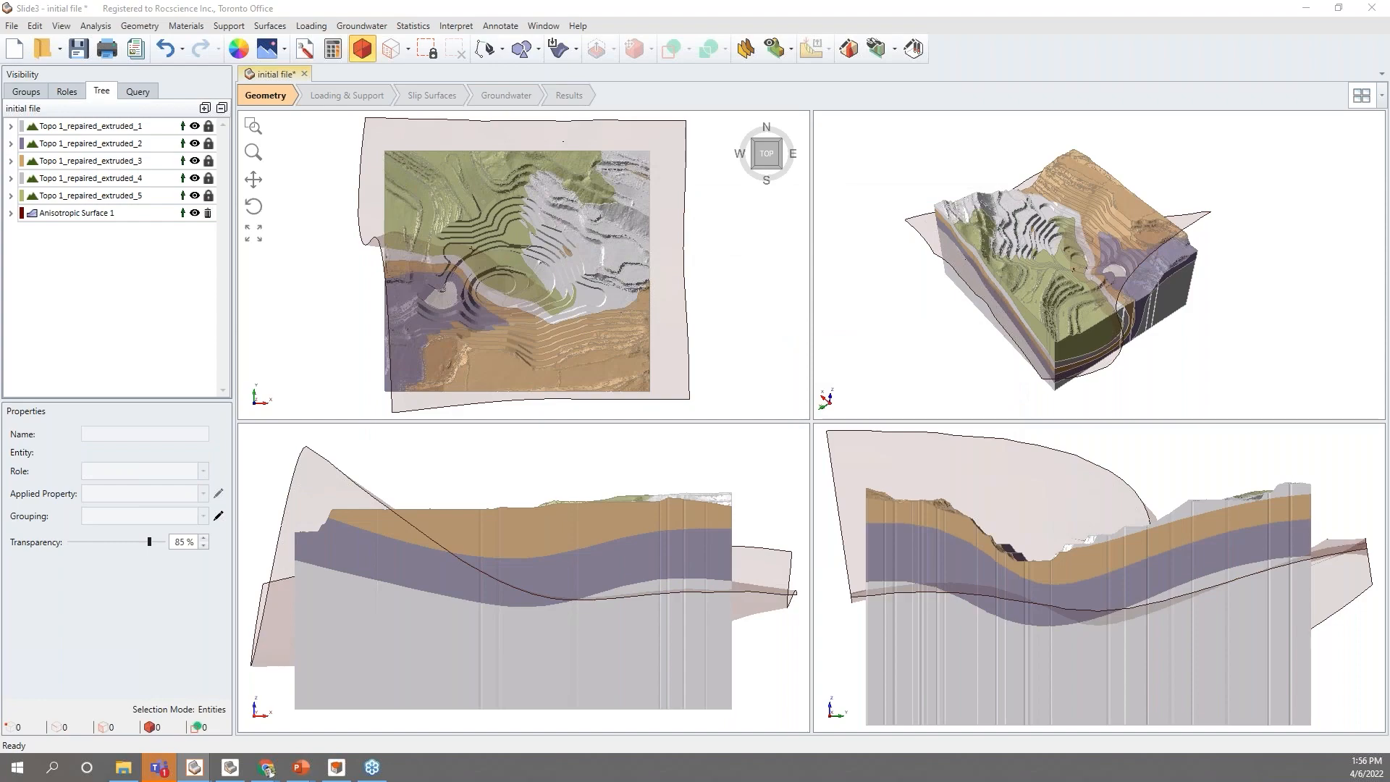
Switch to the Final file-aniso v2 results and examine the Janbu global minimum slip surface together with the anisotropic surface.
drag(0, 225, 619, 151)
double_click(619, 151)
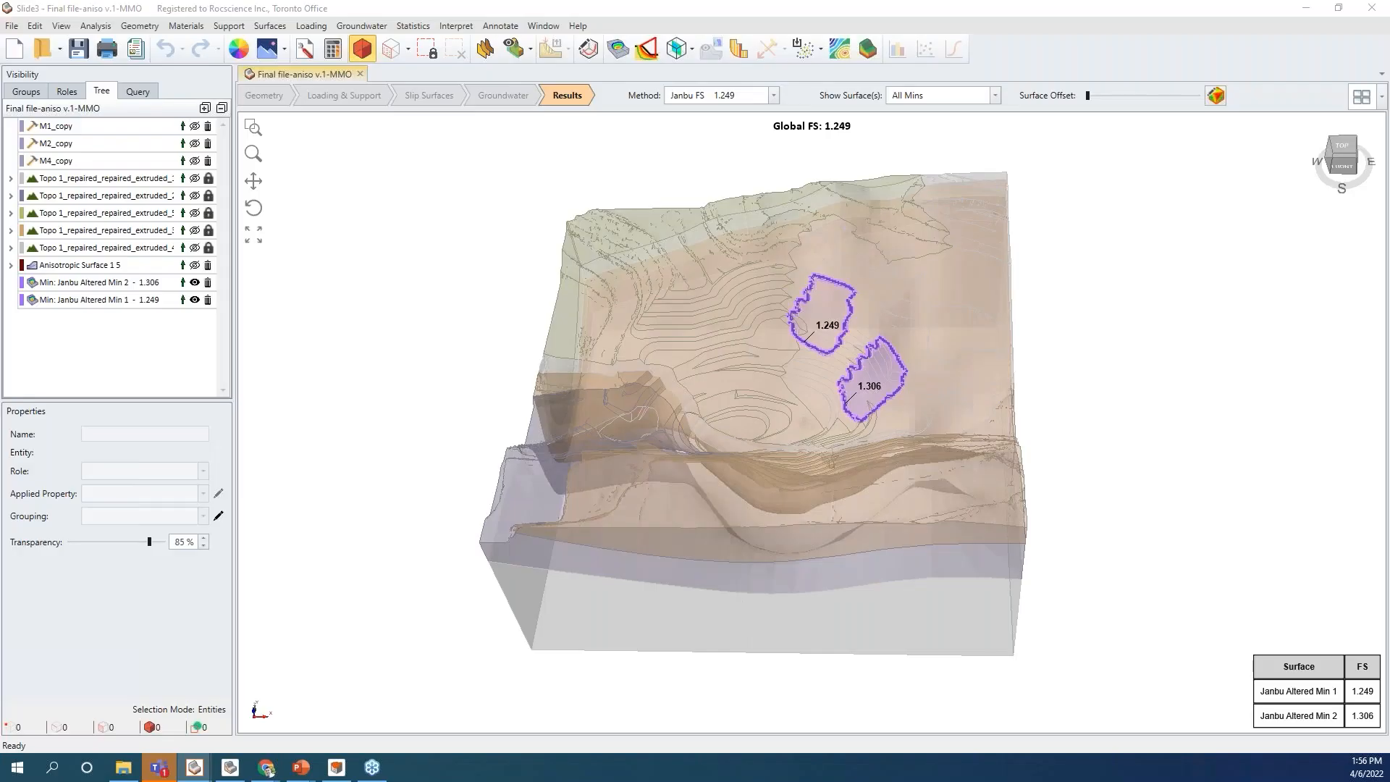
drag(0, 142, 773, 206)
double_click(773, 207)
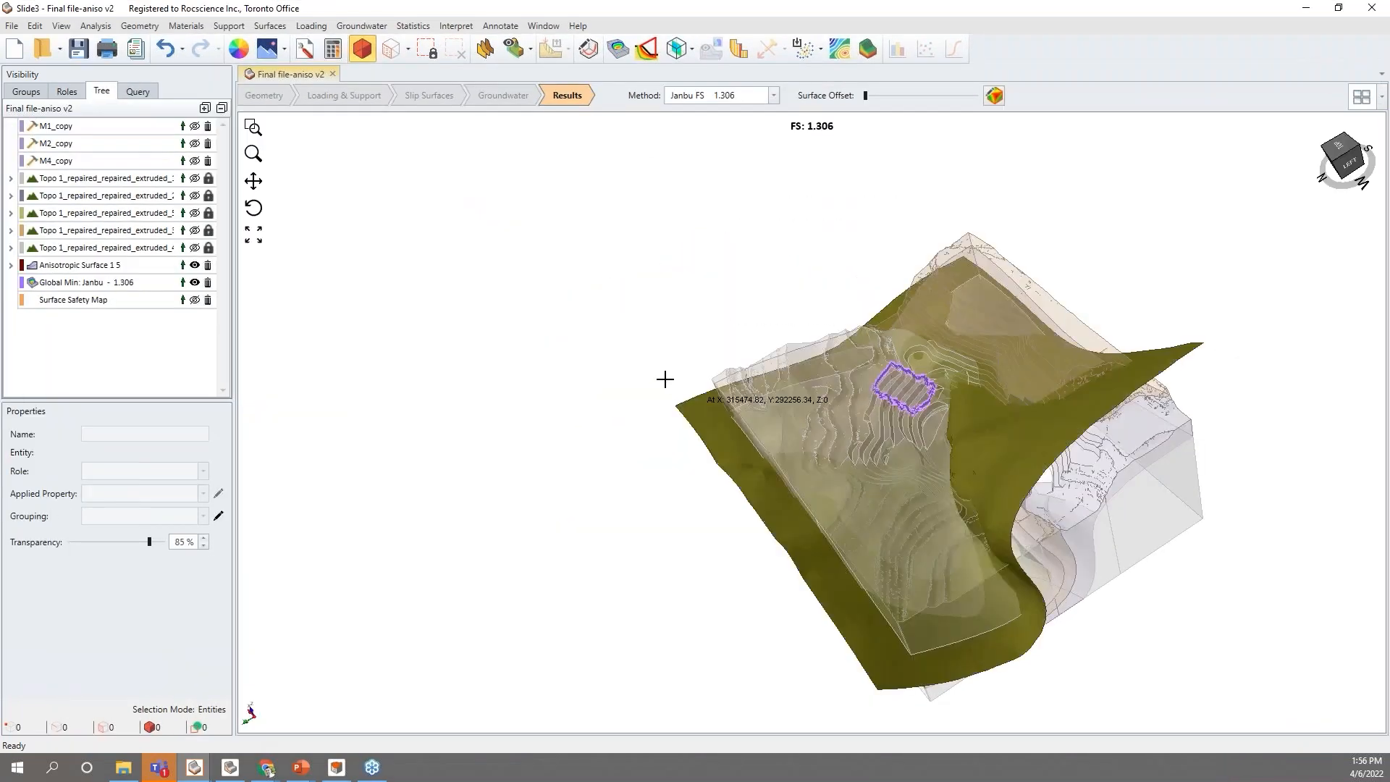
middle_drag(660, 308, 670, 309)
middle_drag(1183, 357, 1053, 370)
scroll(1058, 386, up, 3)
scroll(1053, 370, down, 3)
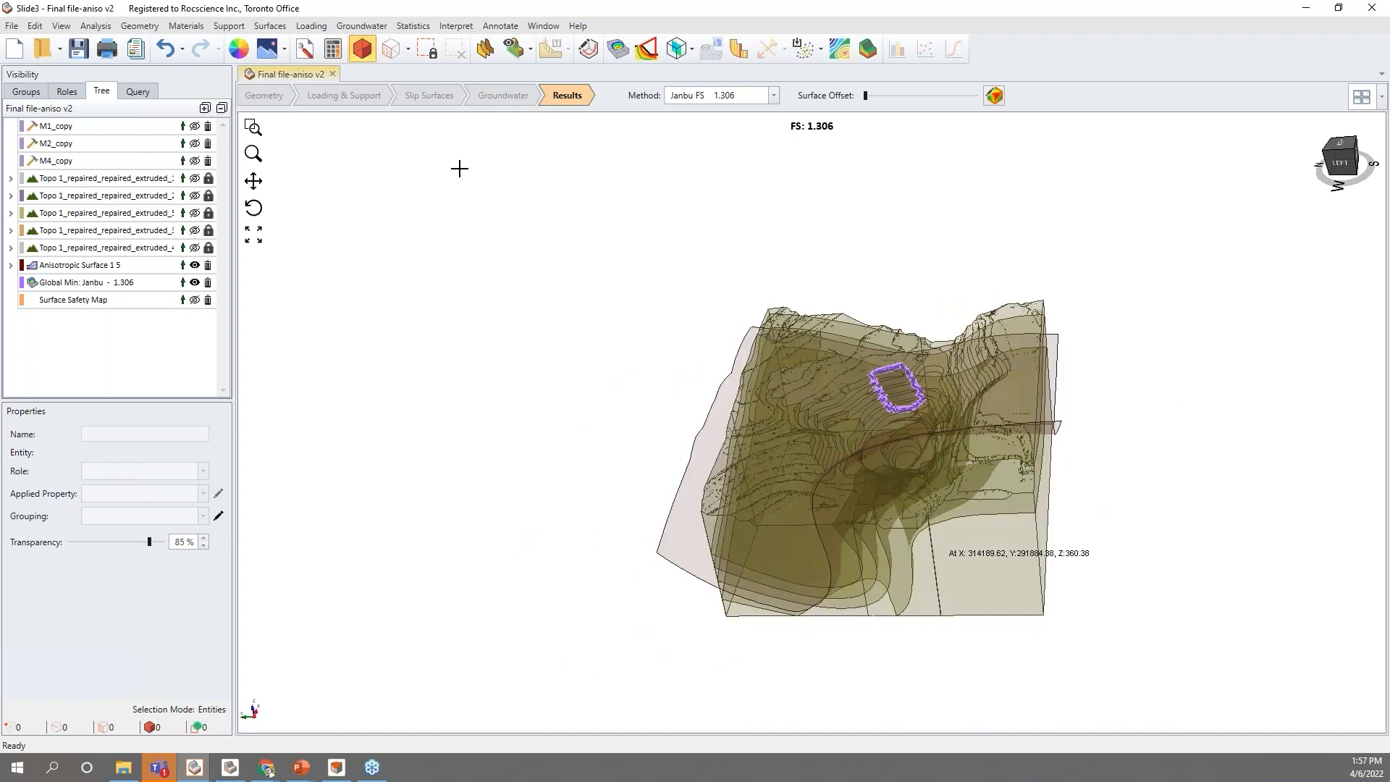
Switch to the Final file-iso results and show the Janbu global minimum slip surface together with Section 1.
click(194, 768)
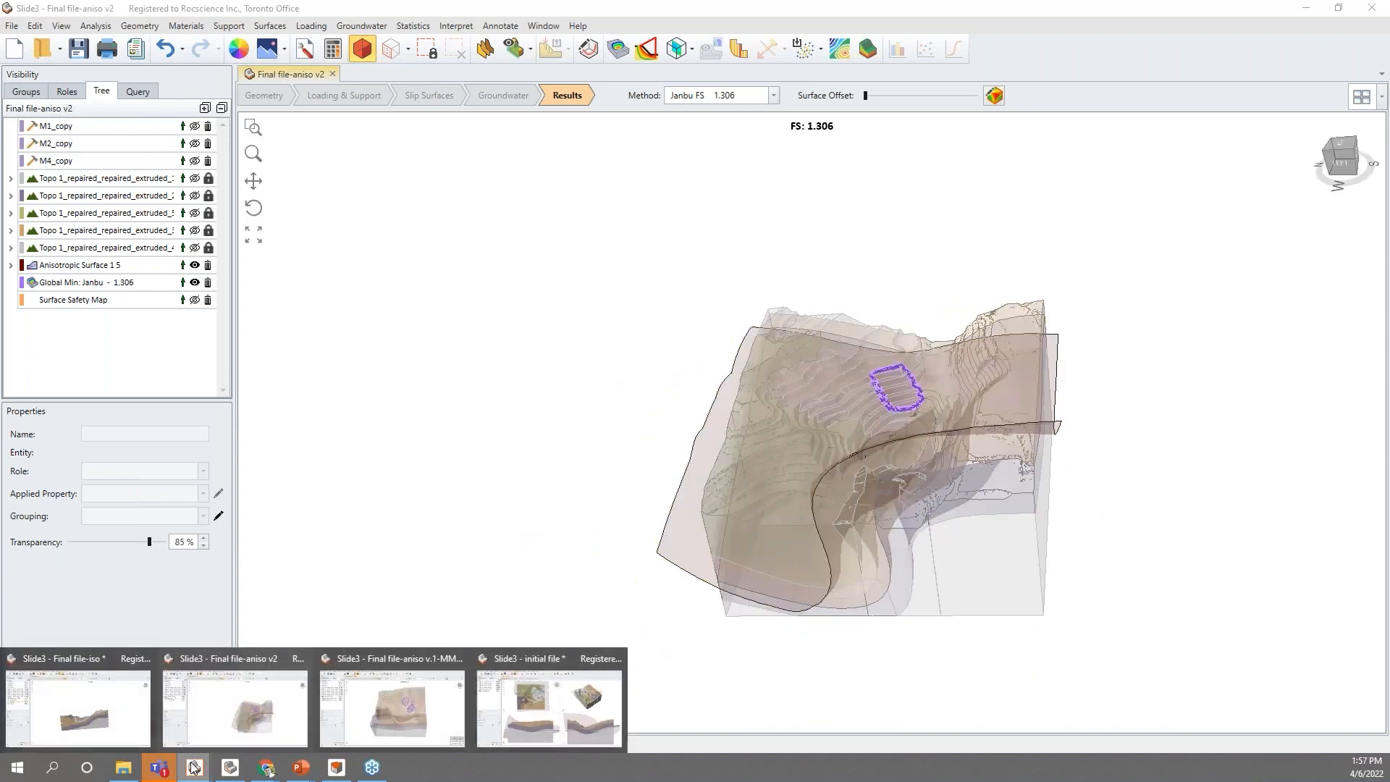
click(77, 706)
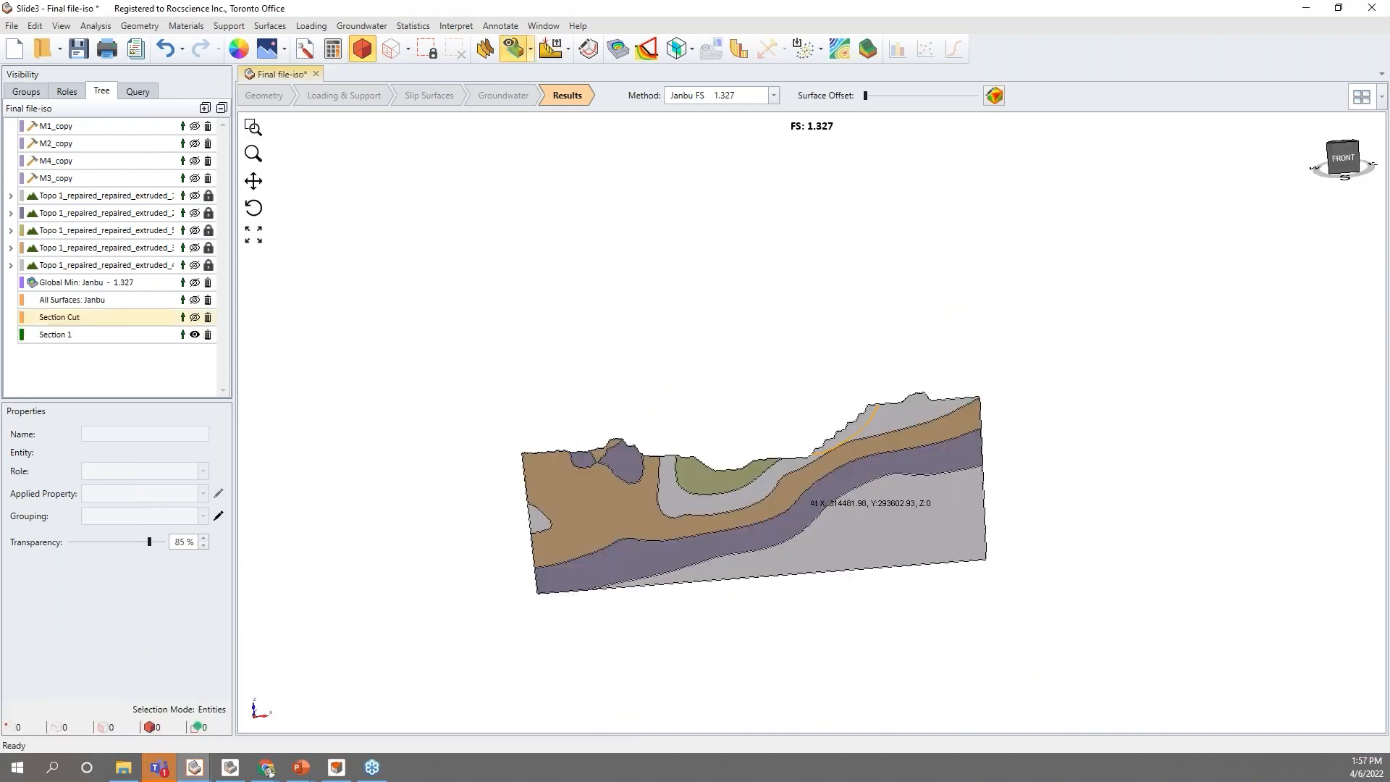
click(193, 284)
middle_drag(836, 290, 848, 329)
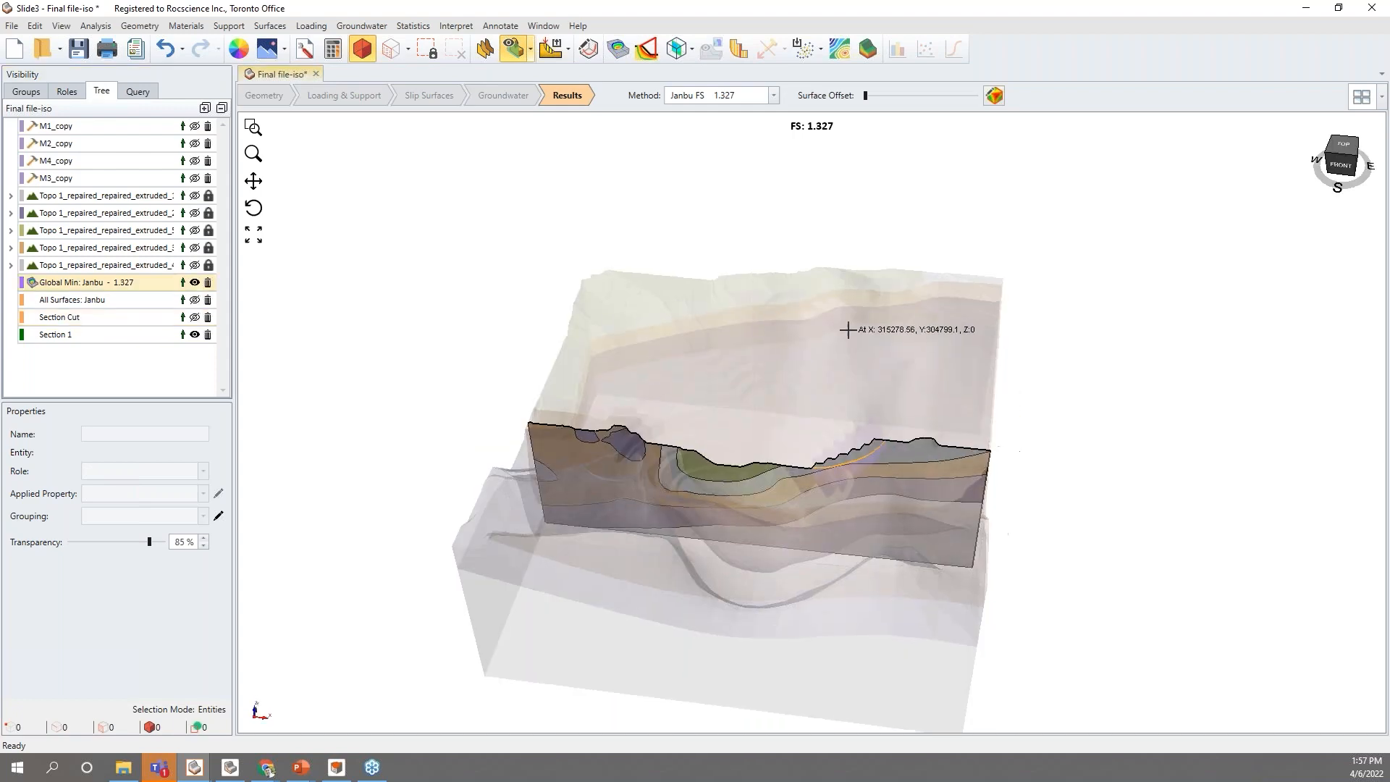
scroll(847, 329, up, 2)
scroll(1094, 438, down, 2)
middle_drag(1093, 453, 1168, 426)
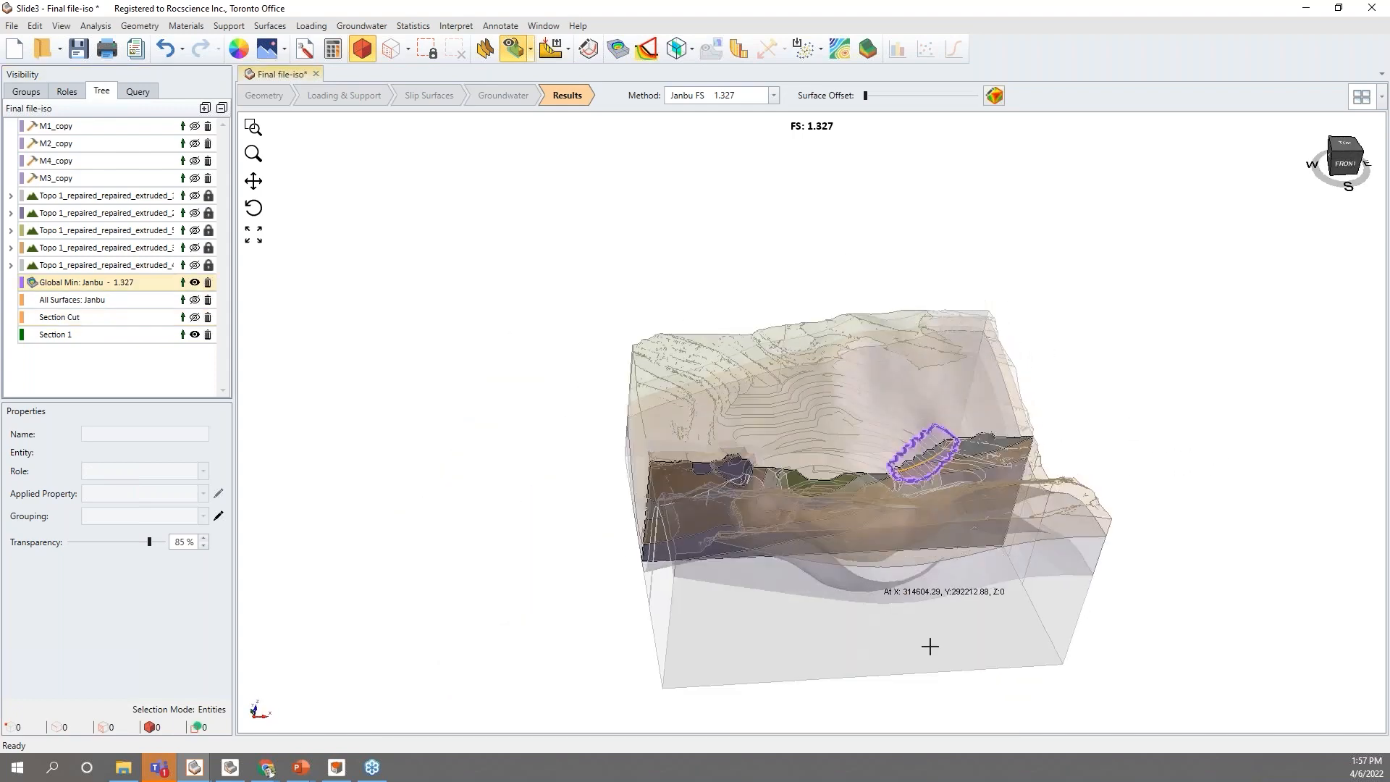
Return to the Final file-aniso v2 results and hide Anisotropic Surface 1 5.
mouse_move(185, 776)
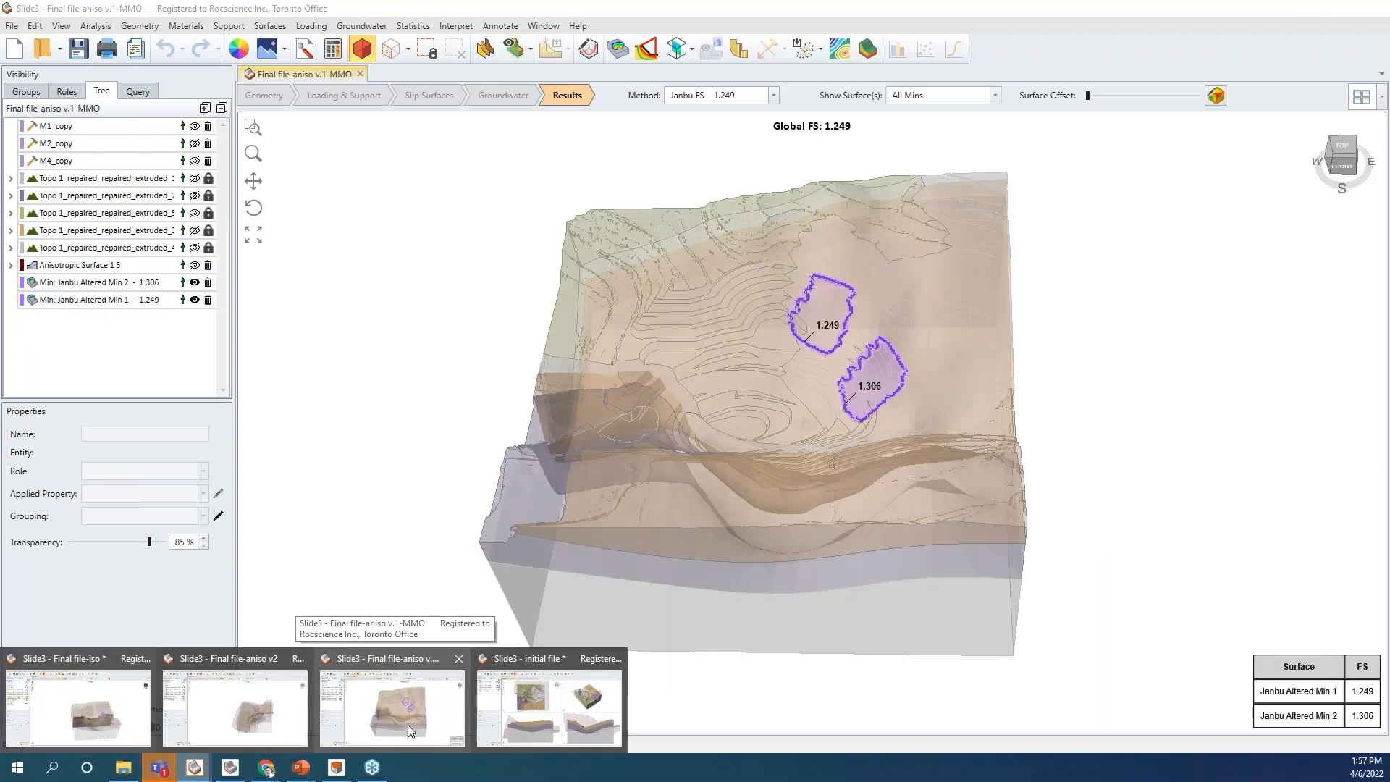
click(263, 697)
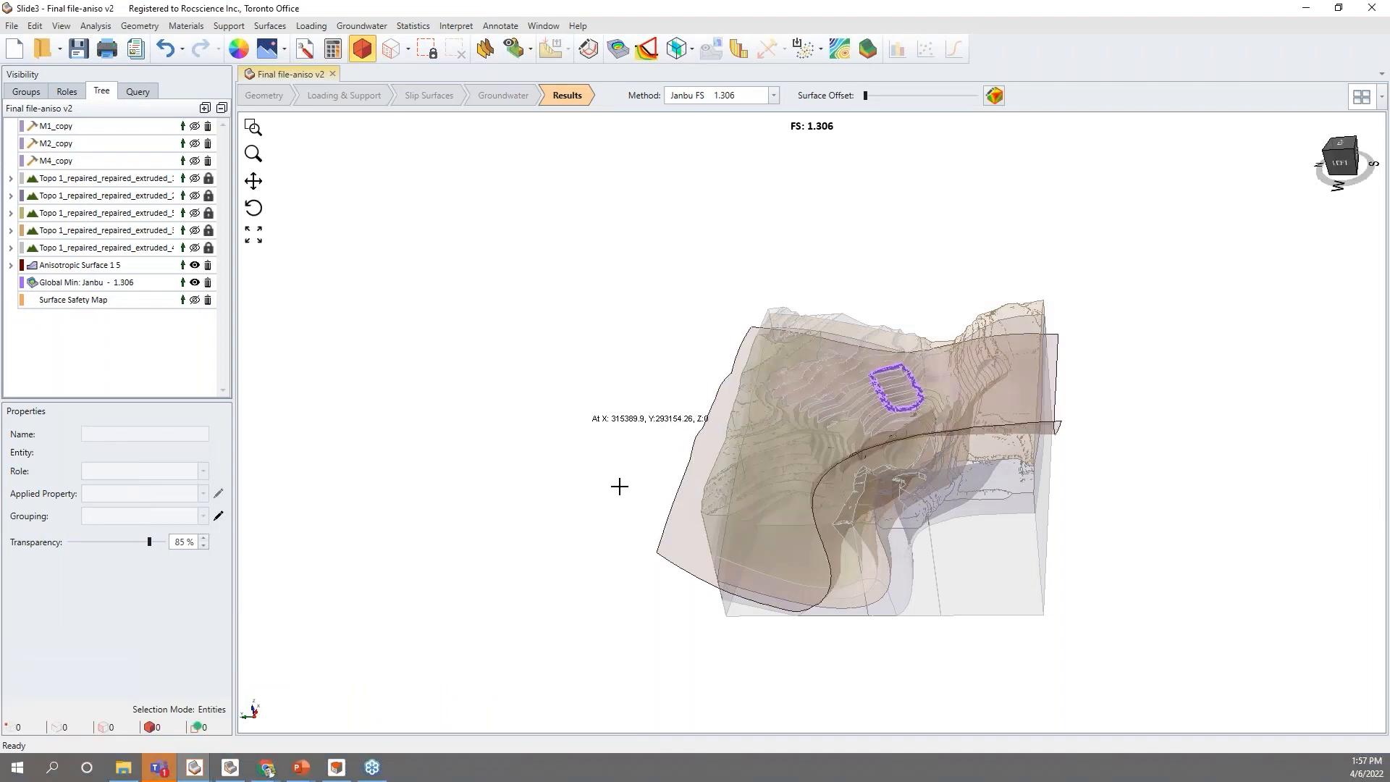
drag(1170, 596, 933, 402)
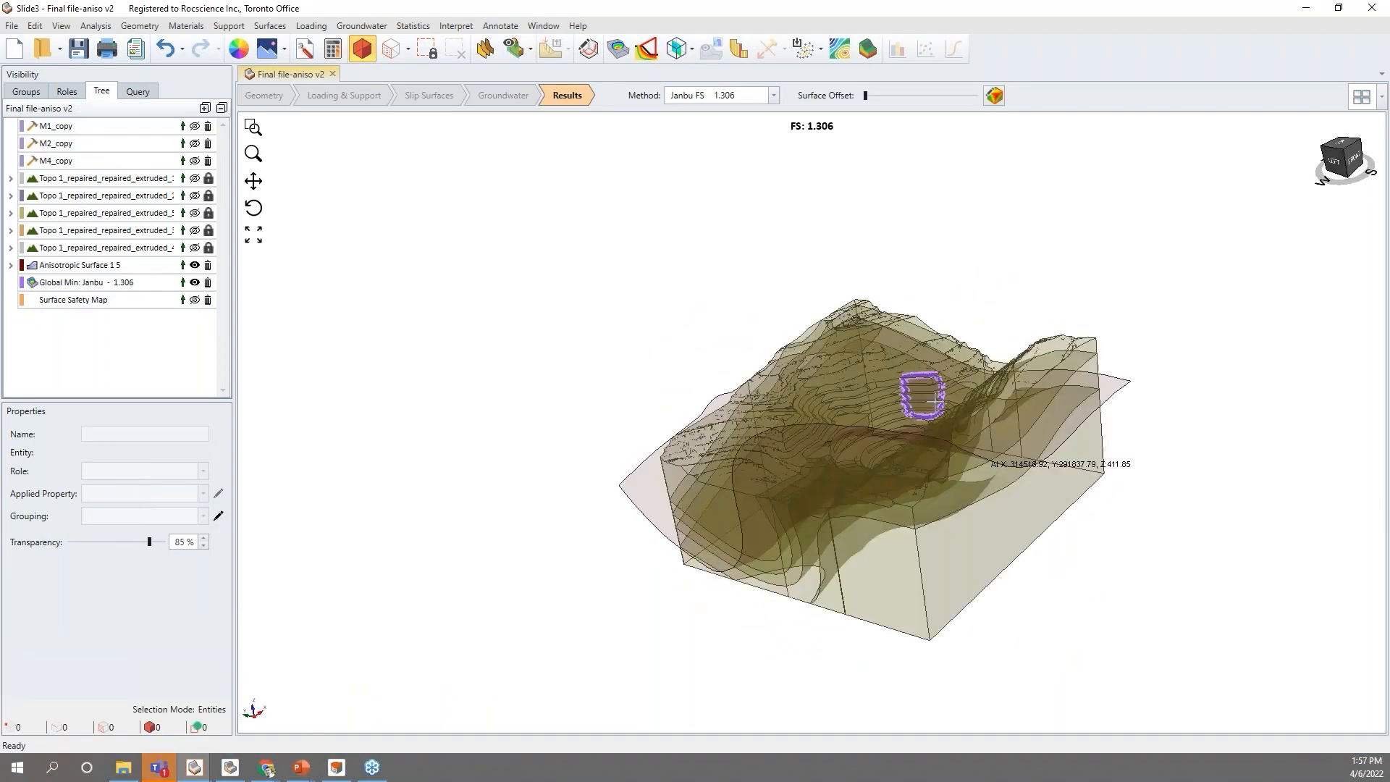
drag(1232, 364, 1058, 500)
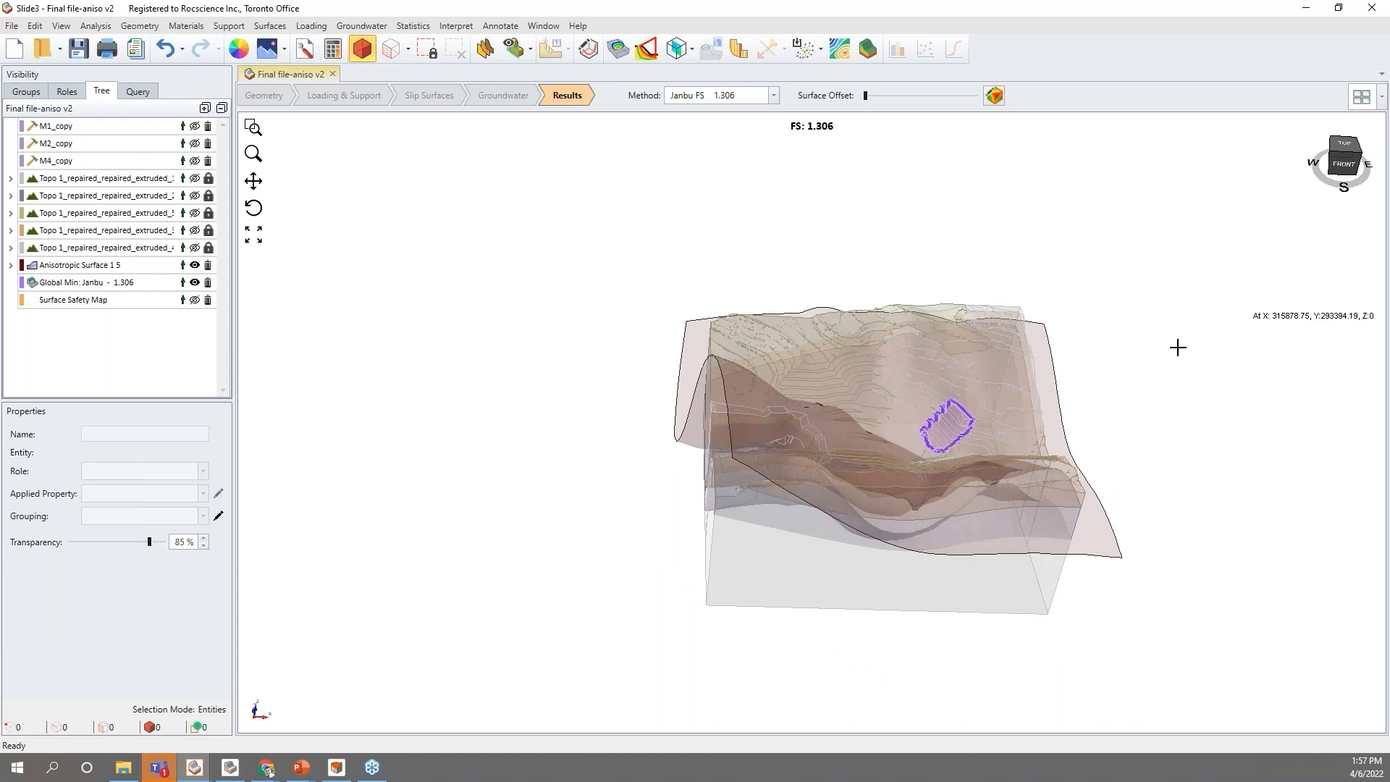
drag(1121, 375, 1101, 388)
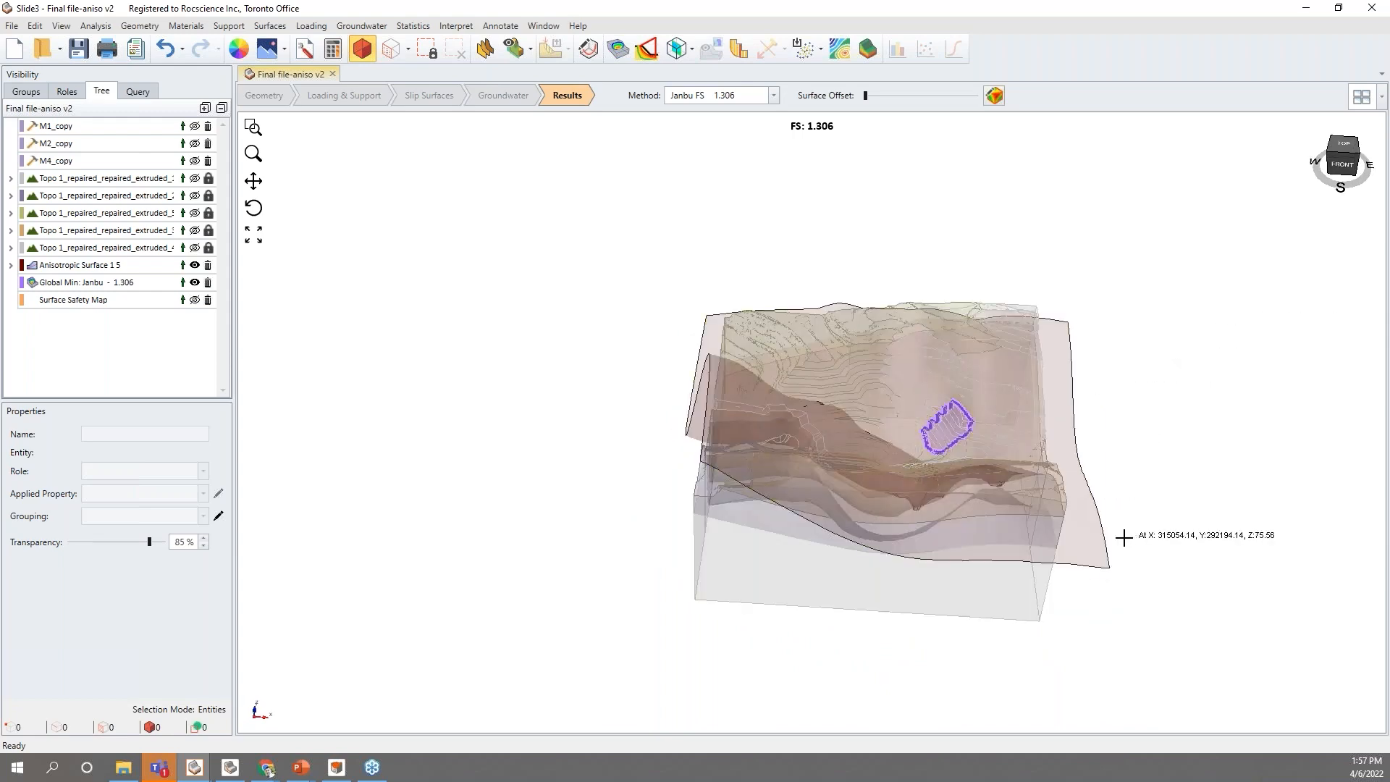
click(1101, 546)
click(195, 265)
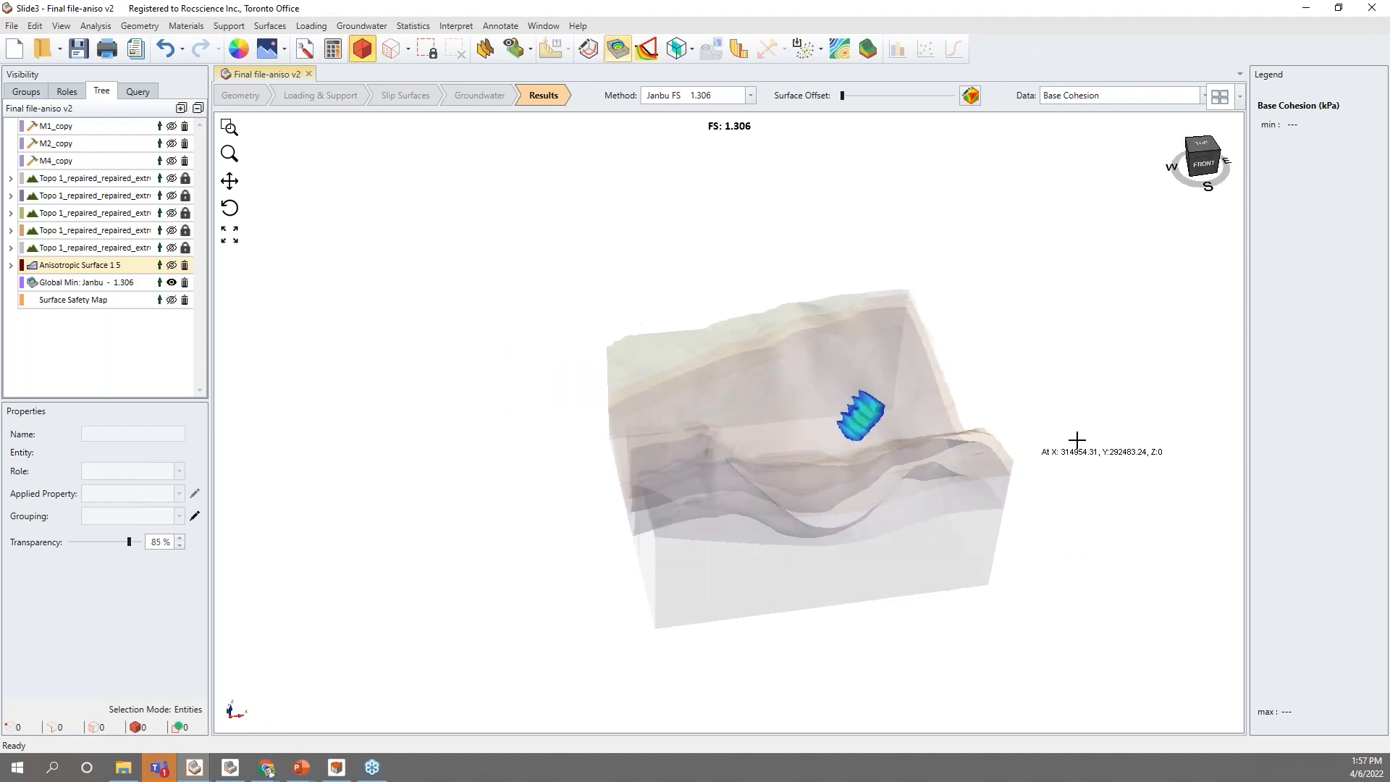
Examine the Base Cohesion contours on the Janbu global minimum slip surface up close and within the whole pit.
scroll(866, 409, up, 5)
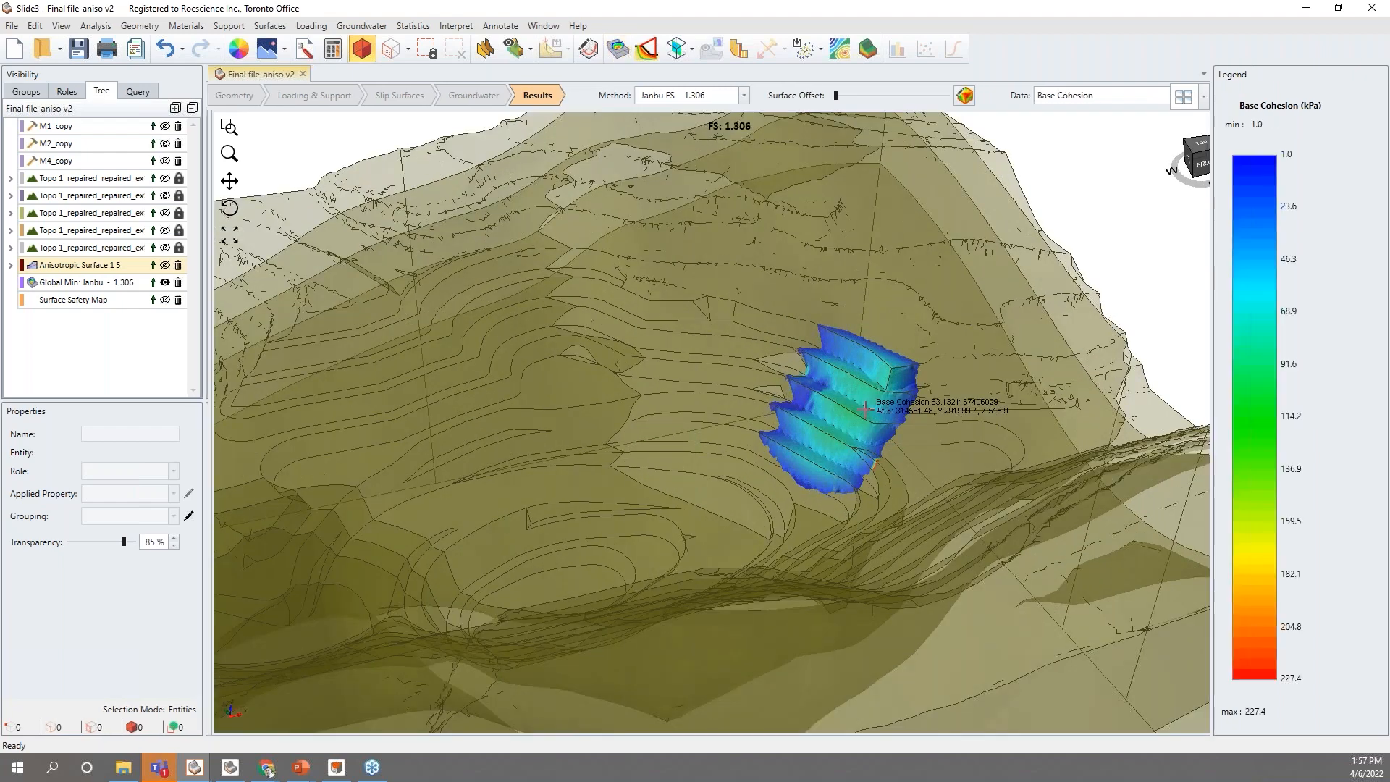
scroll(865, 409, up, 2)
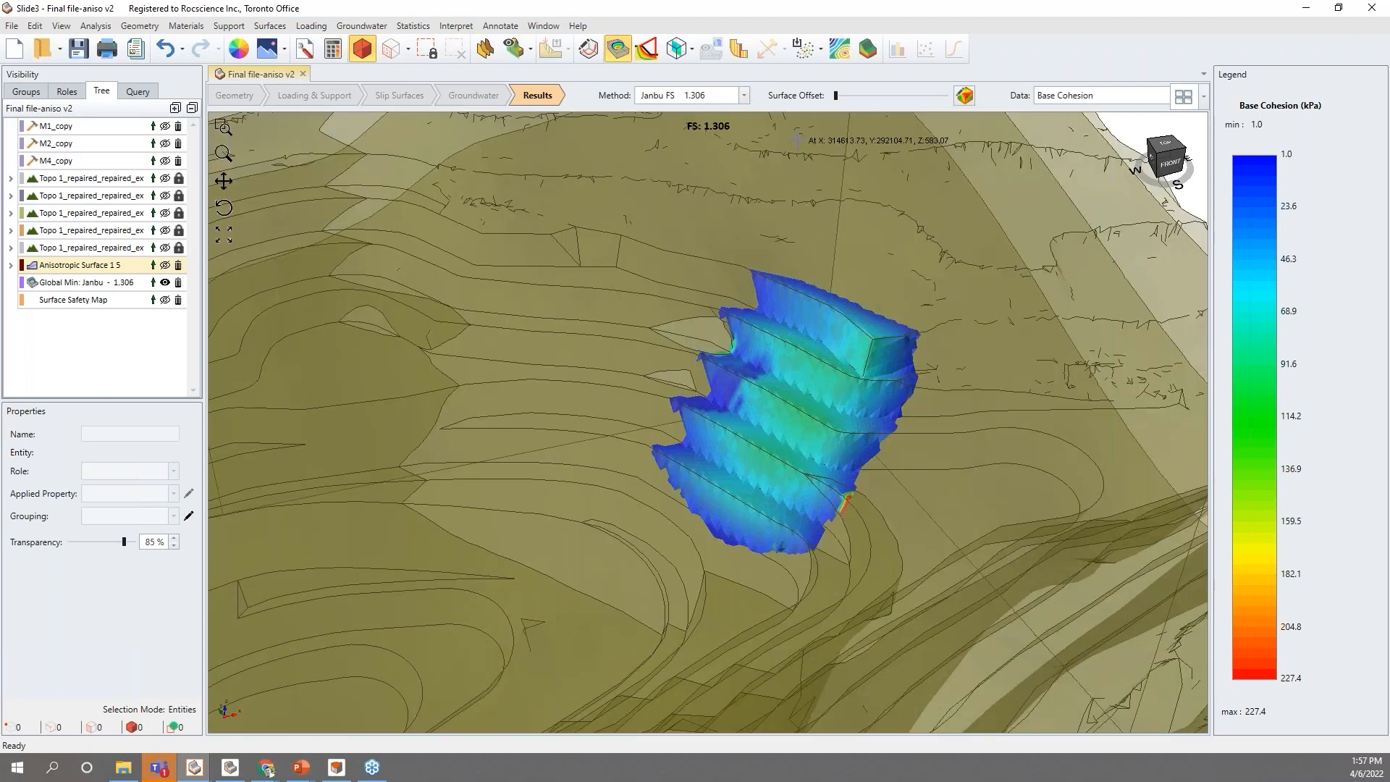
scroll(798, 250, down, 10)
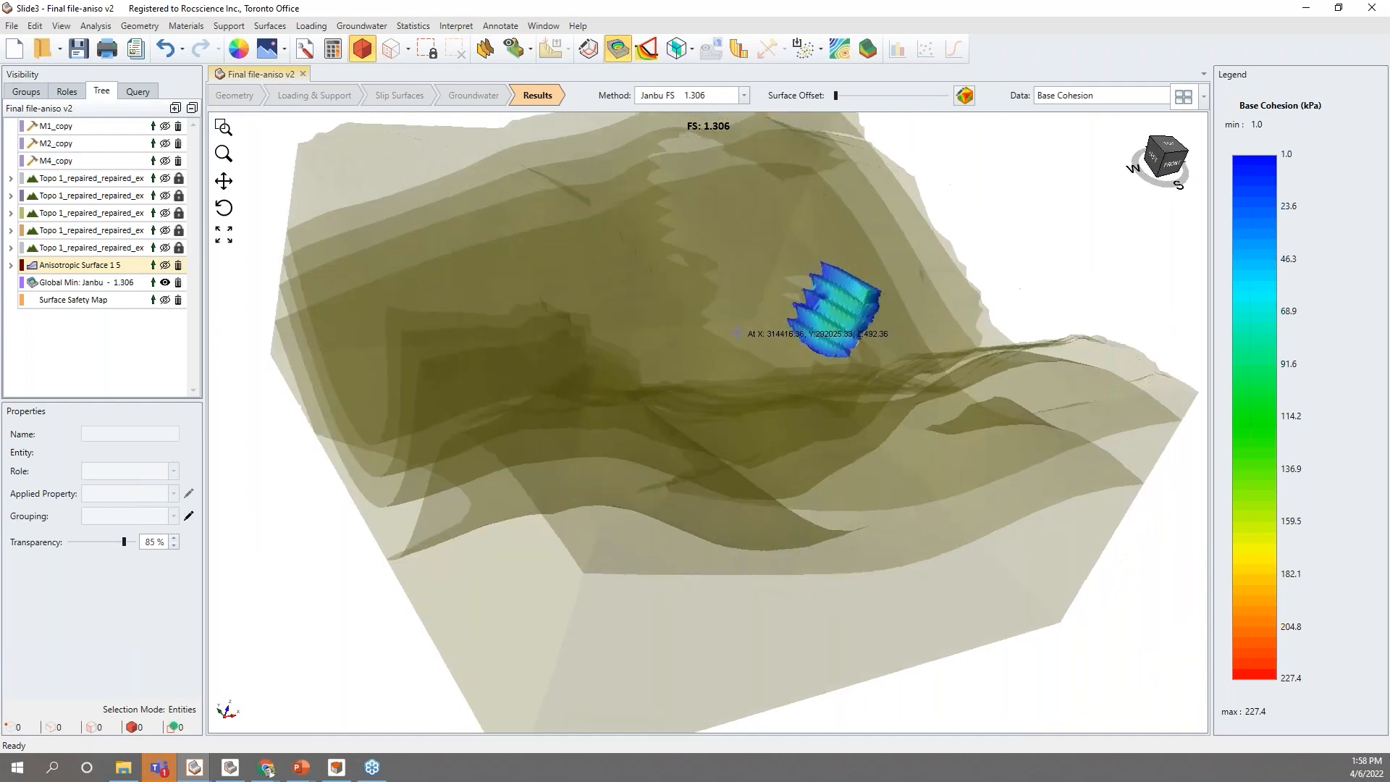
middle_drag(737, 333, 637, 328)
middle_drag(902, 343, 940, 362)
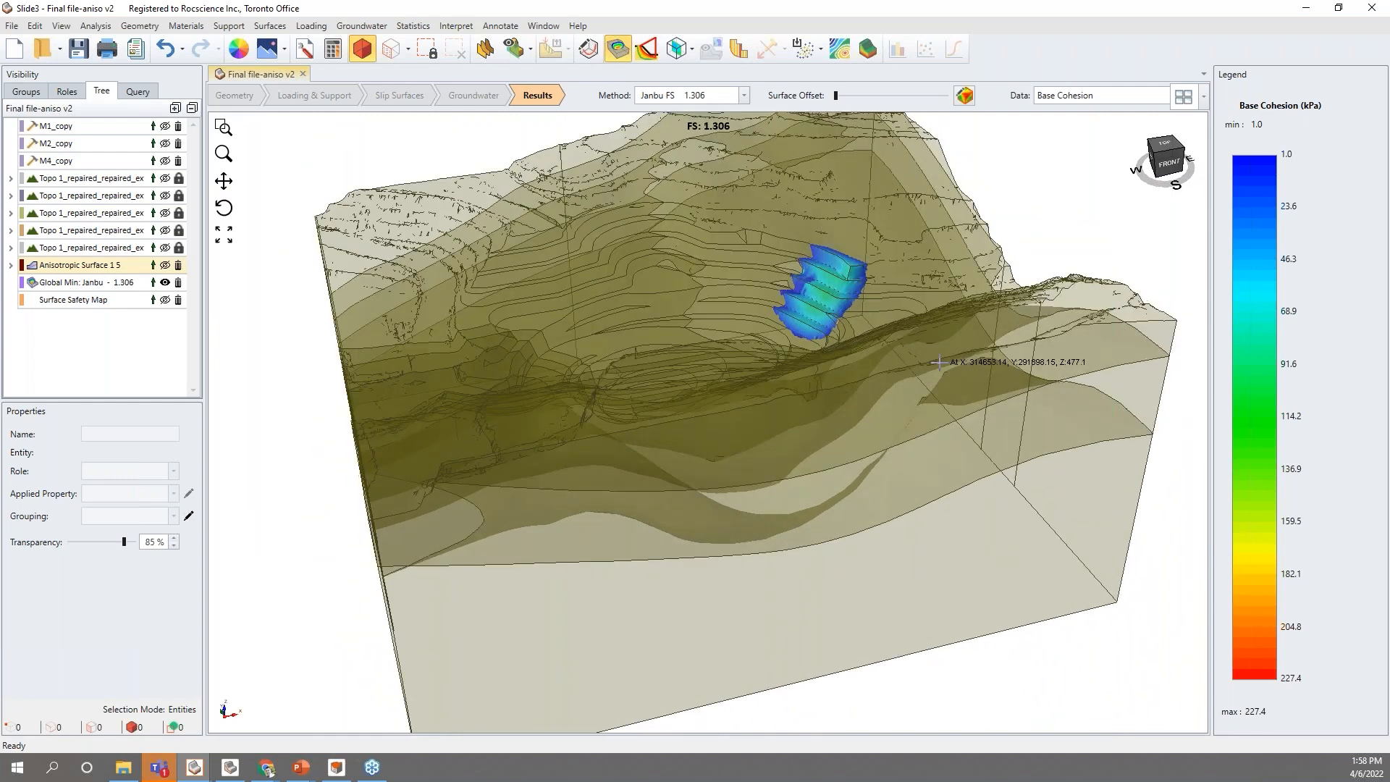
Display the Surface Safety Map over the pit slopes and inspect its critical zone.
scroll(939, 363, down, 2)
click(840, 49)
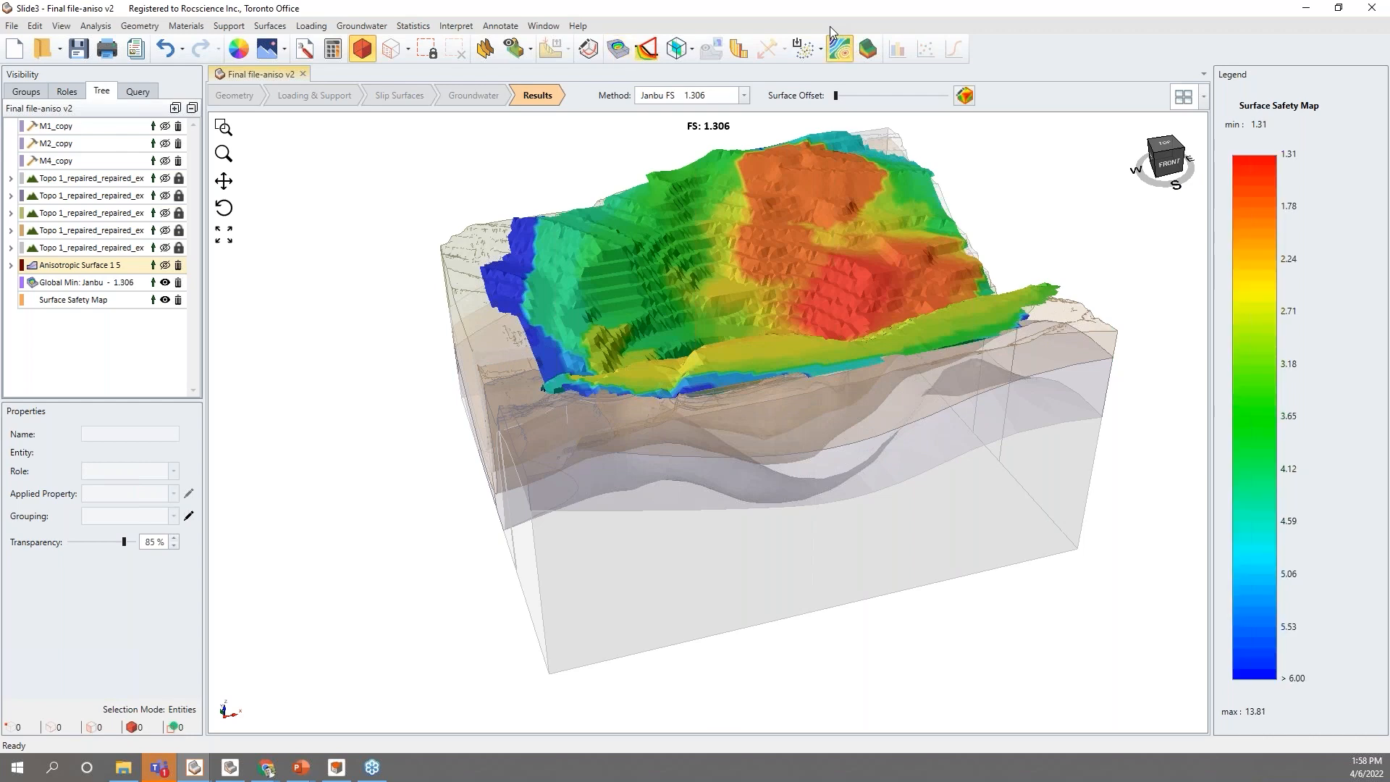
scroll(796, 344, up, 4)
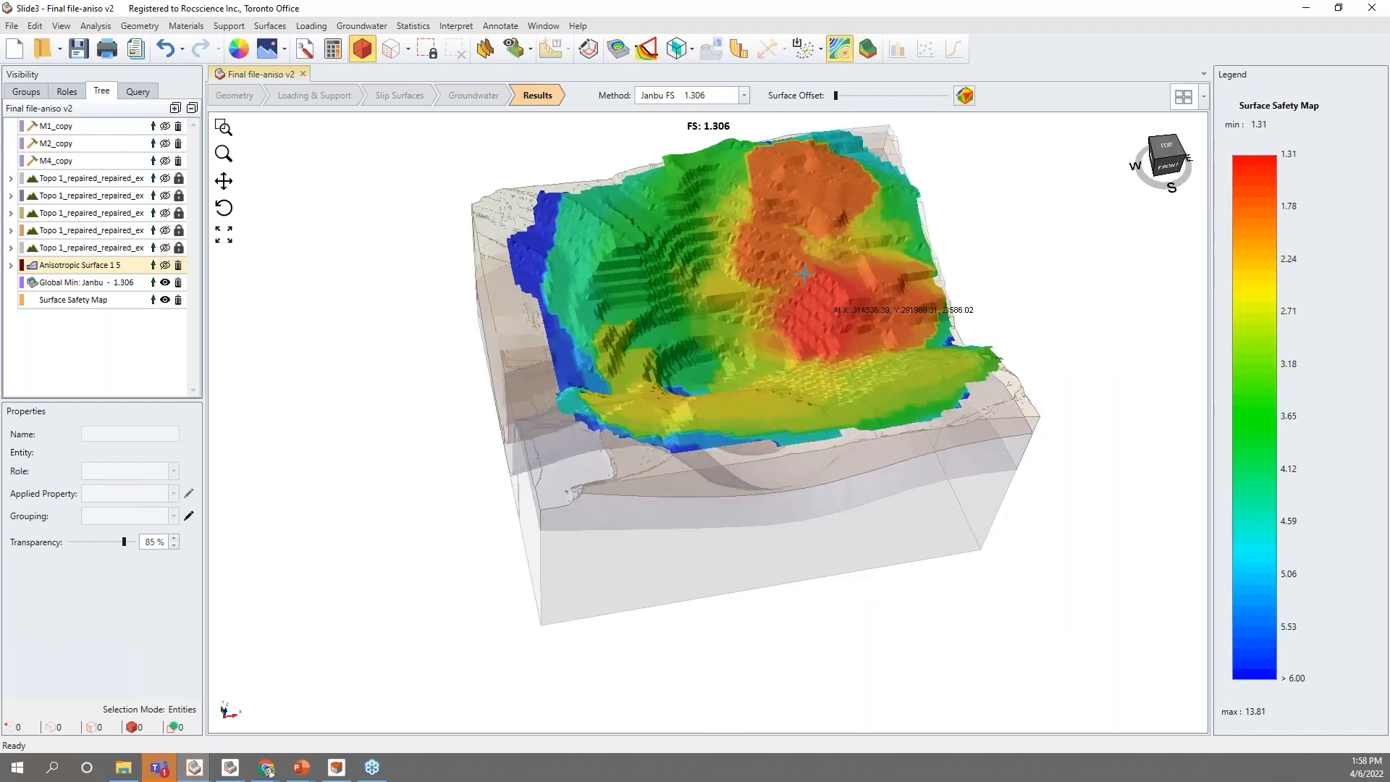
scroll(353, 303, down, 2)
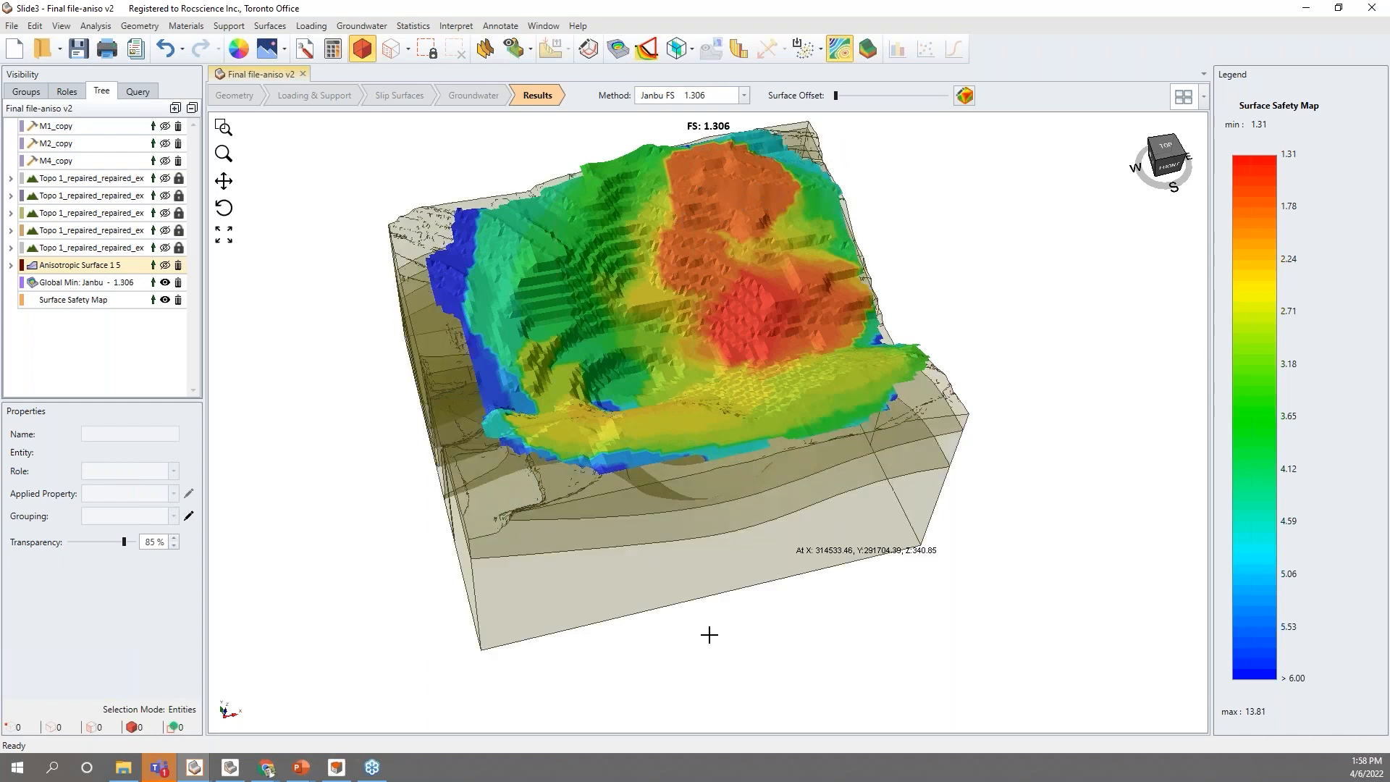
Look at the Multiple choice for the number of failures in the Slip Surface Options and discard the change.
click(274, 29)
click(283, 47)
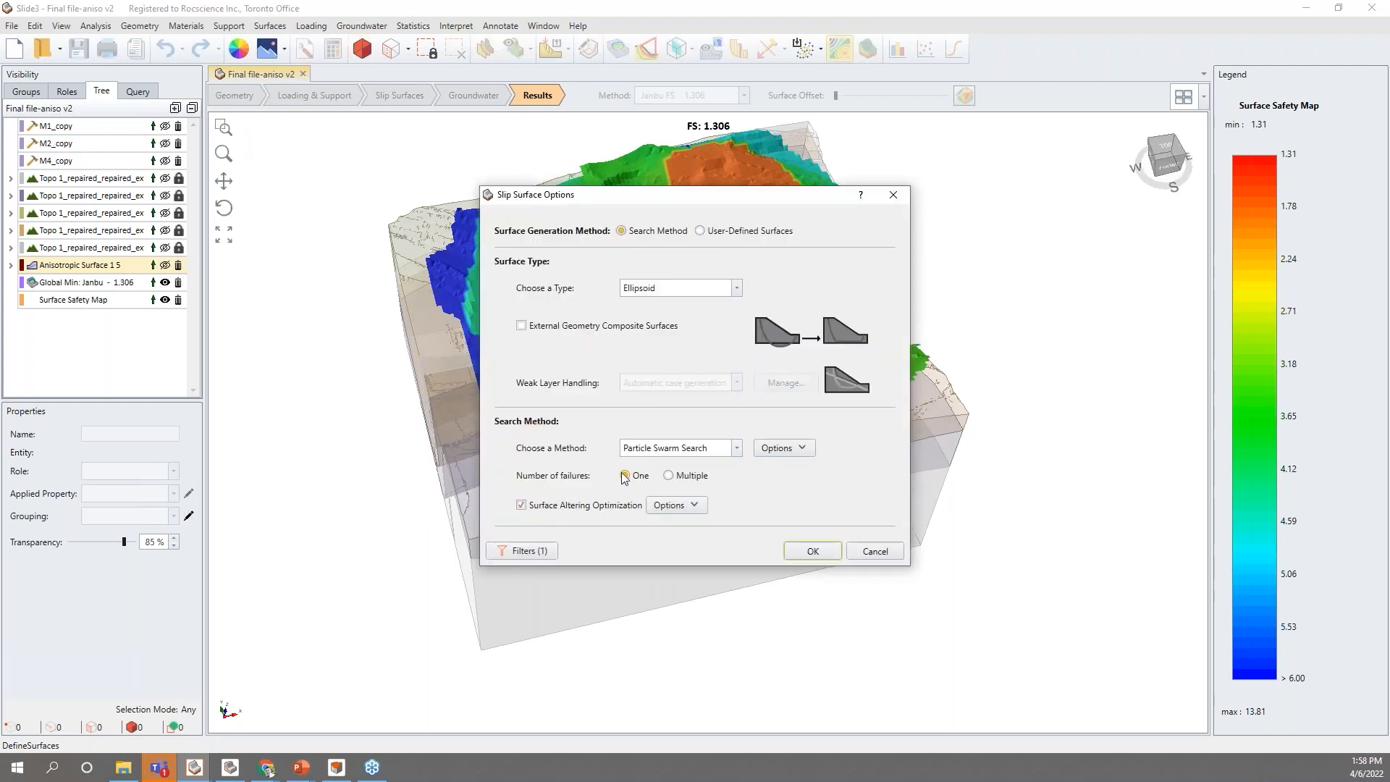
click(667, 476)
click(874, 552)
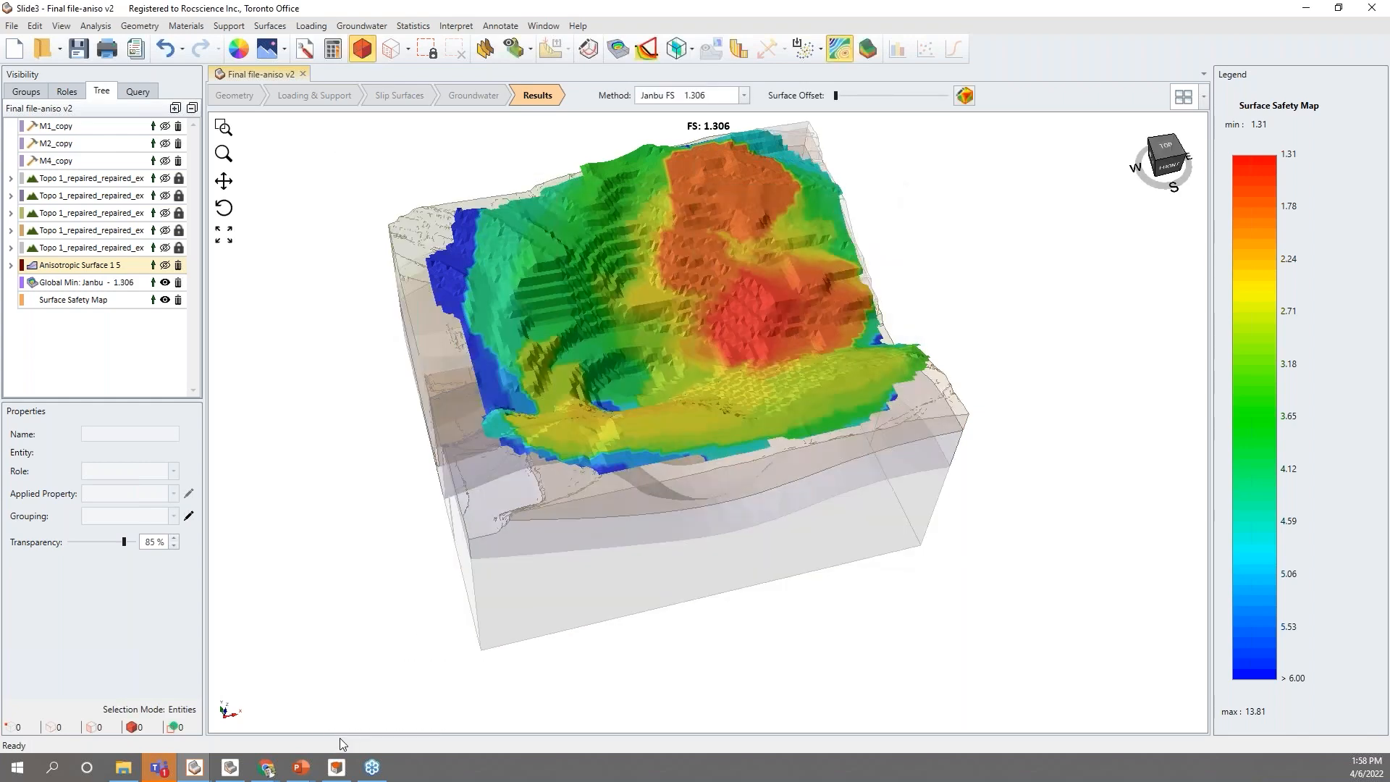
Switch to the Final file-aniso v.1-MMO results and examine the location of the two Janbu altered minimum slip surfaces.
click(193, 769)
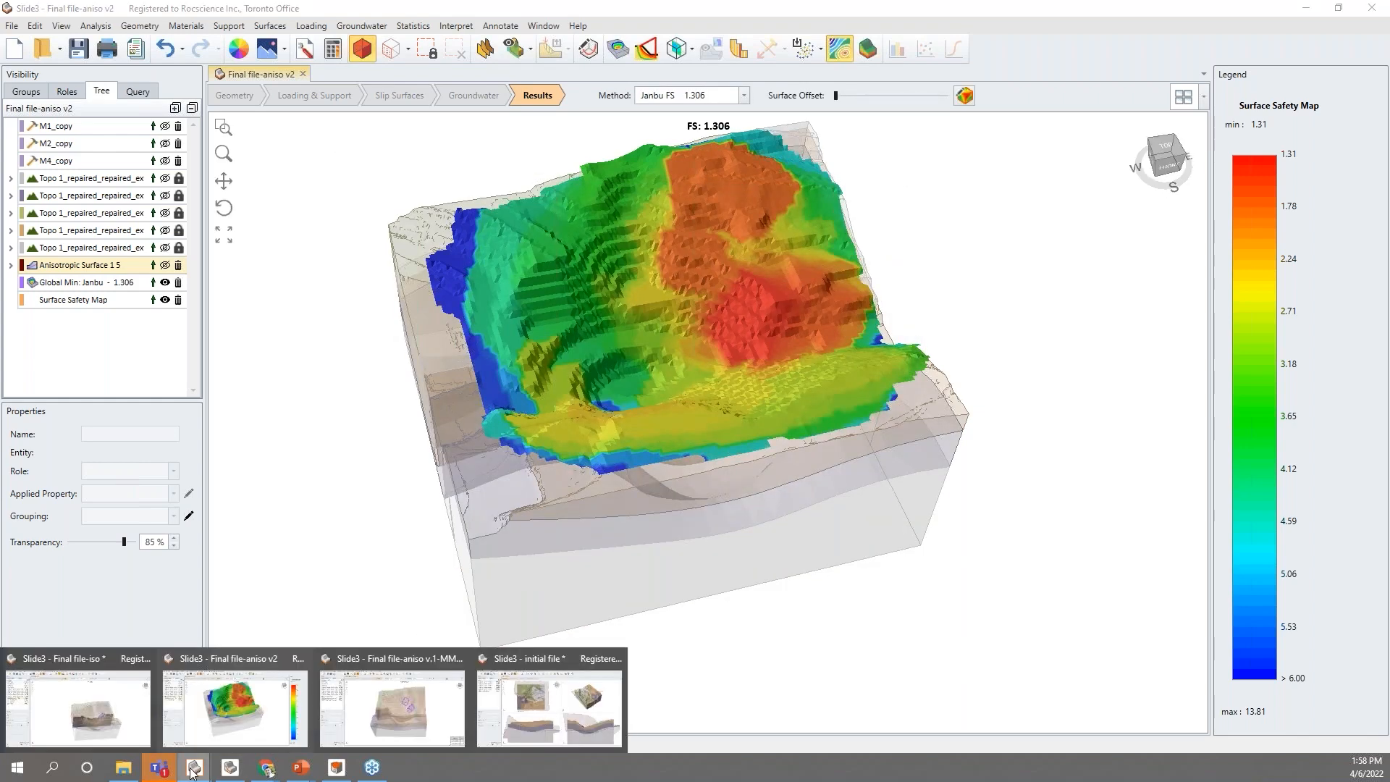
click(401, 720)
middle_drag(398, 579, 493, 556)
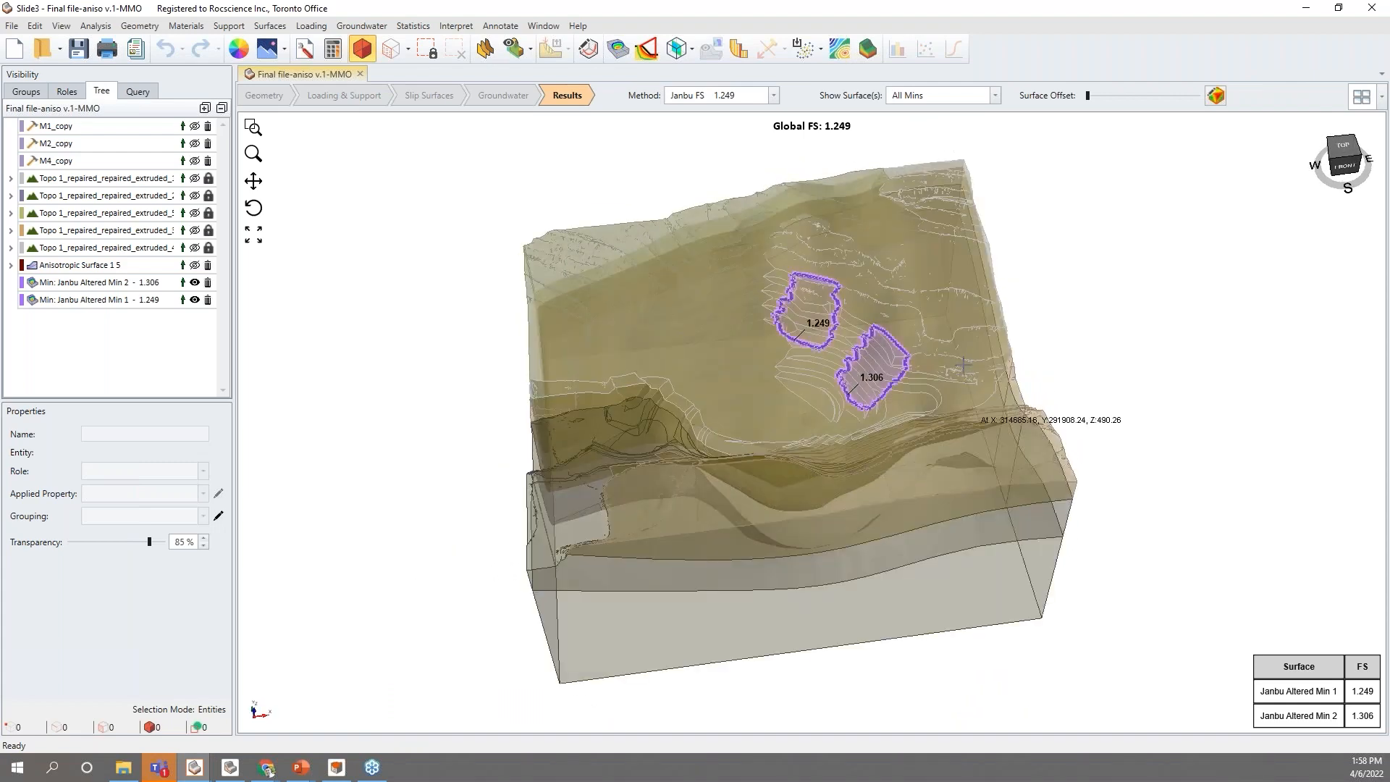
scroll(1151, 394, up, 2)
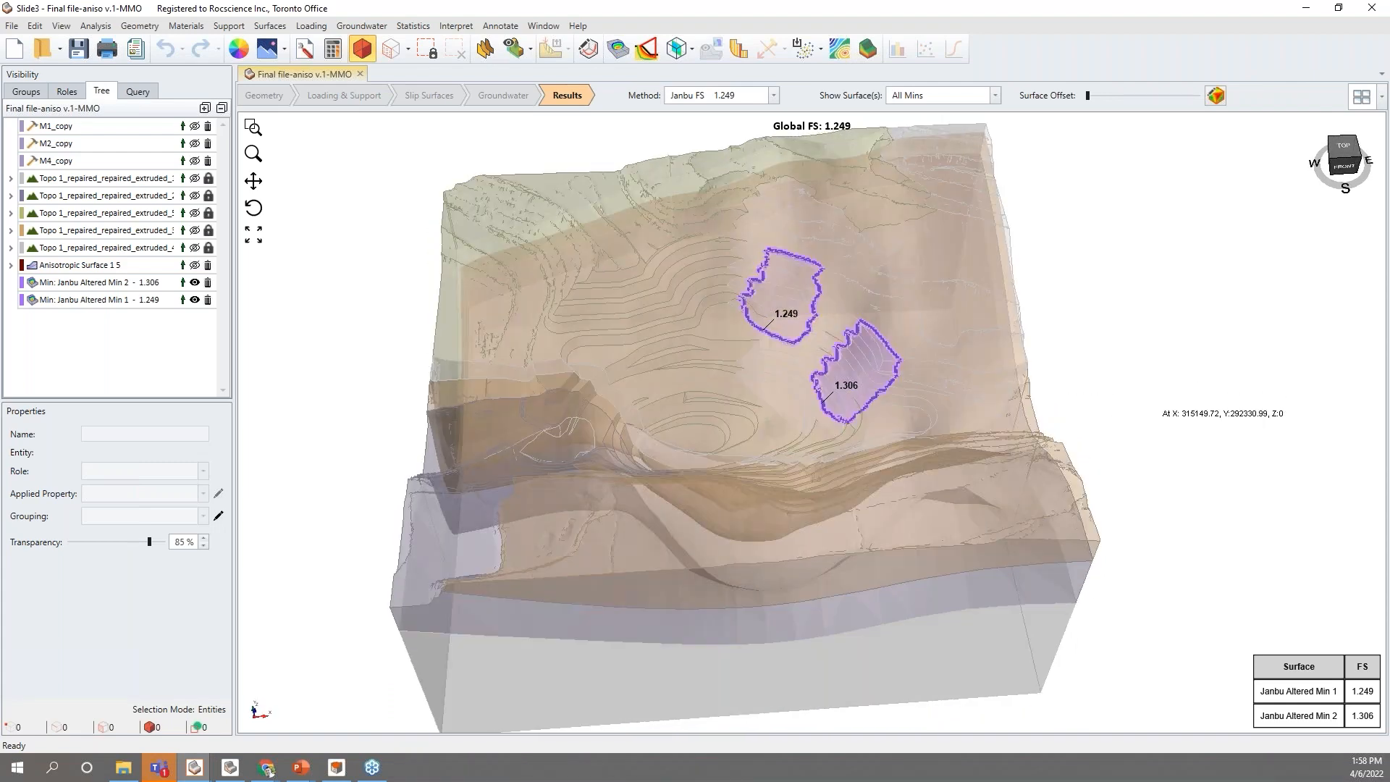
scroll(1014, 403, down, 2)
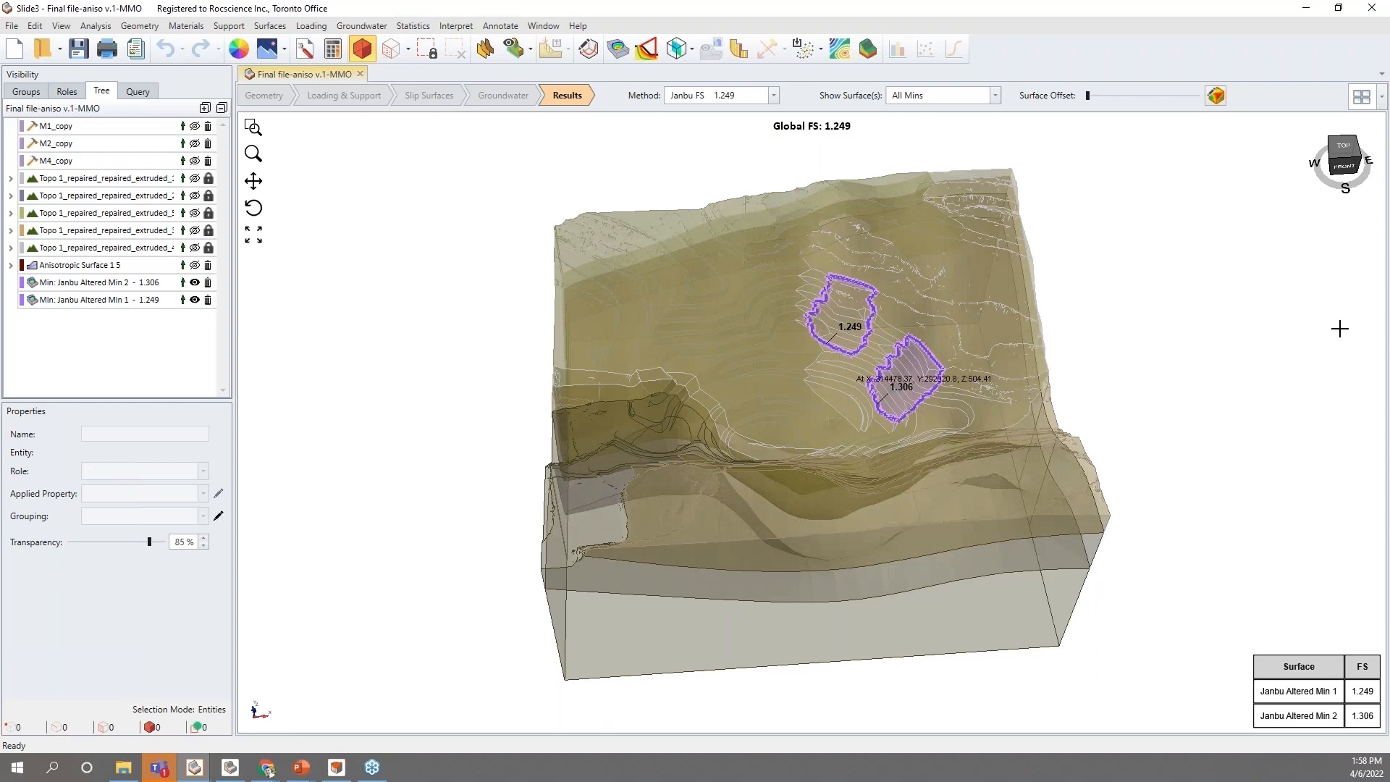
middle_drag(1202, 378, 1210, 366)
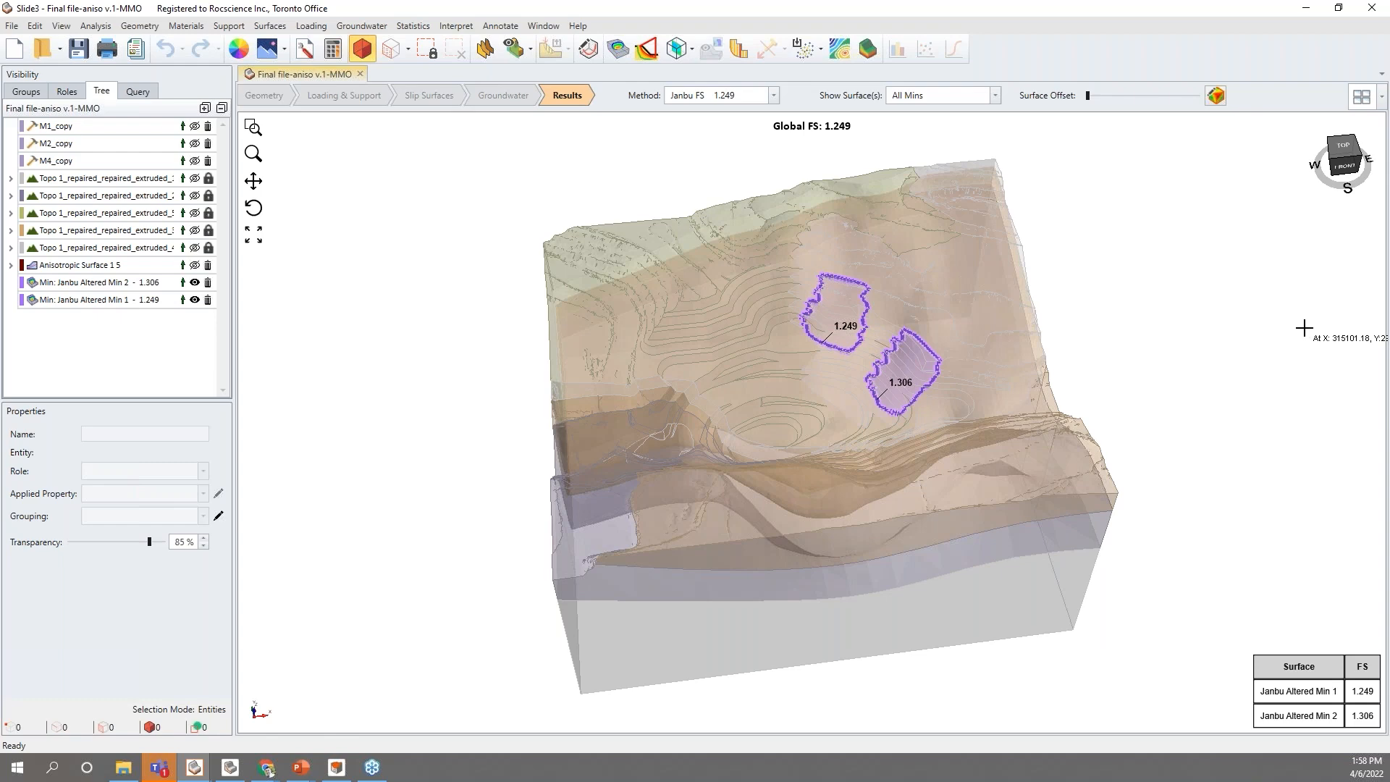
Check the Surface Safety Map, hide it again, and display Base Cohesion contours on both minimum slip surfaces.
click(840, 49)
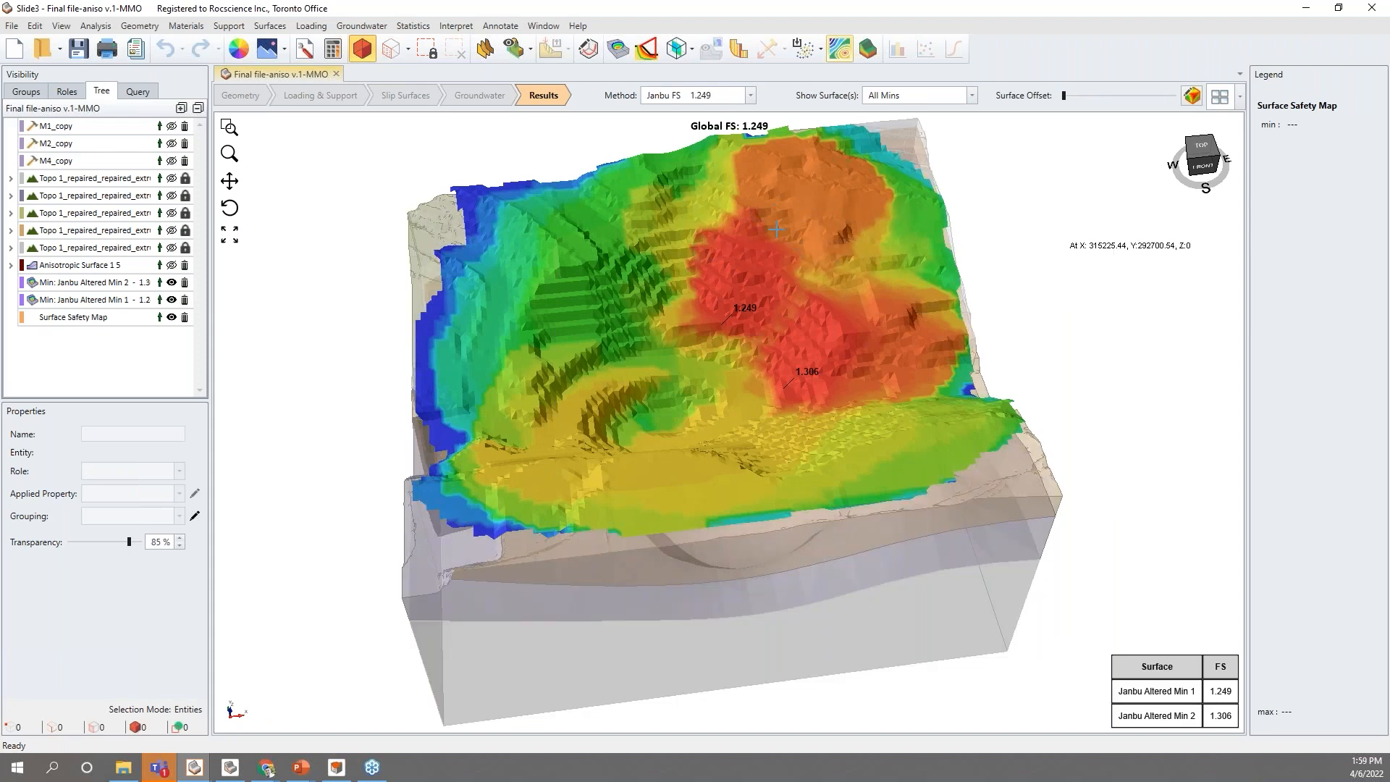
click(848, 57)
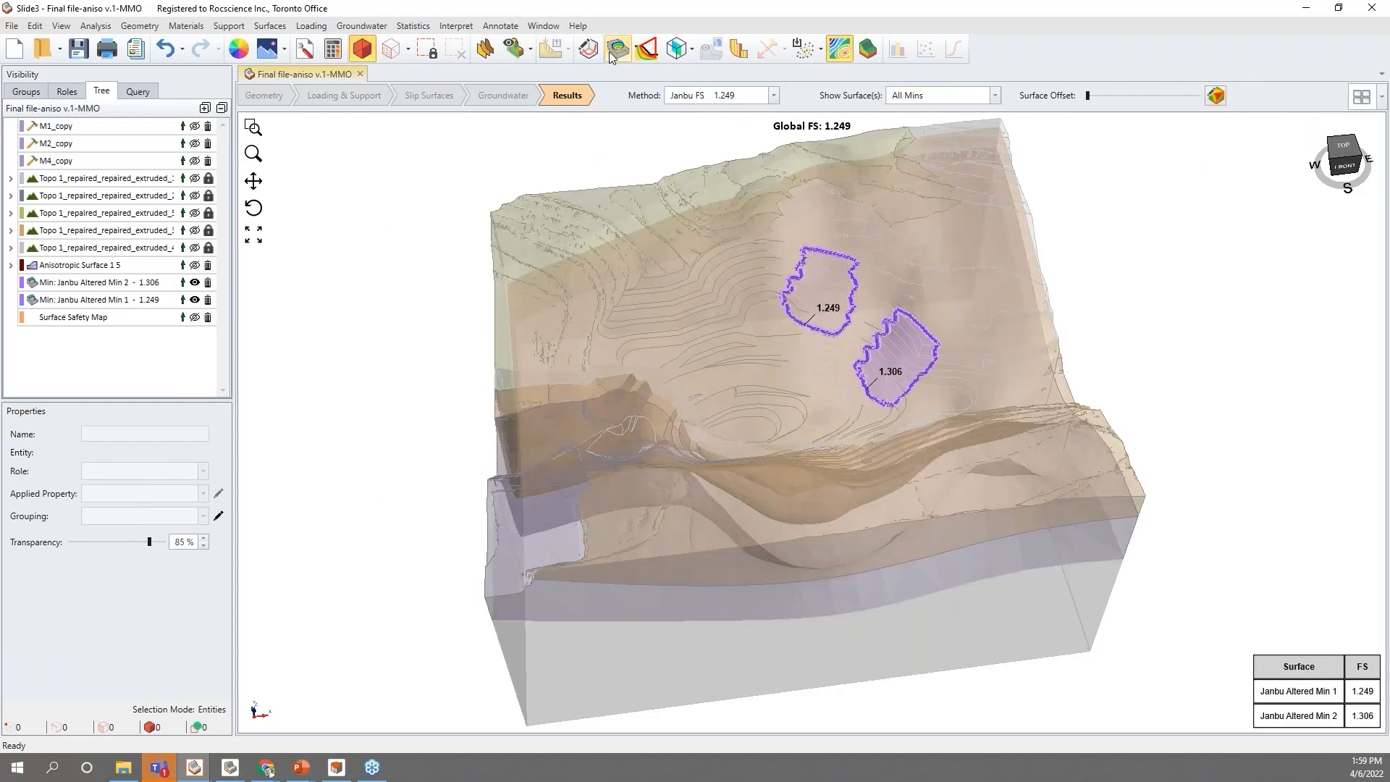
click(618, 49)
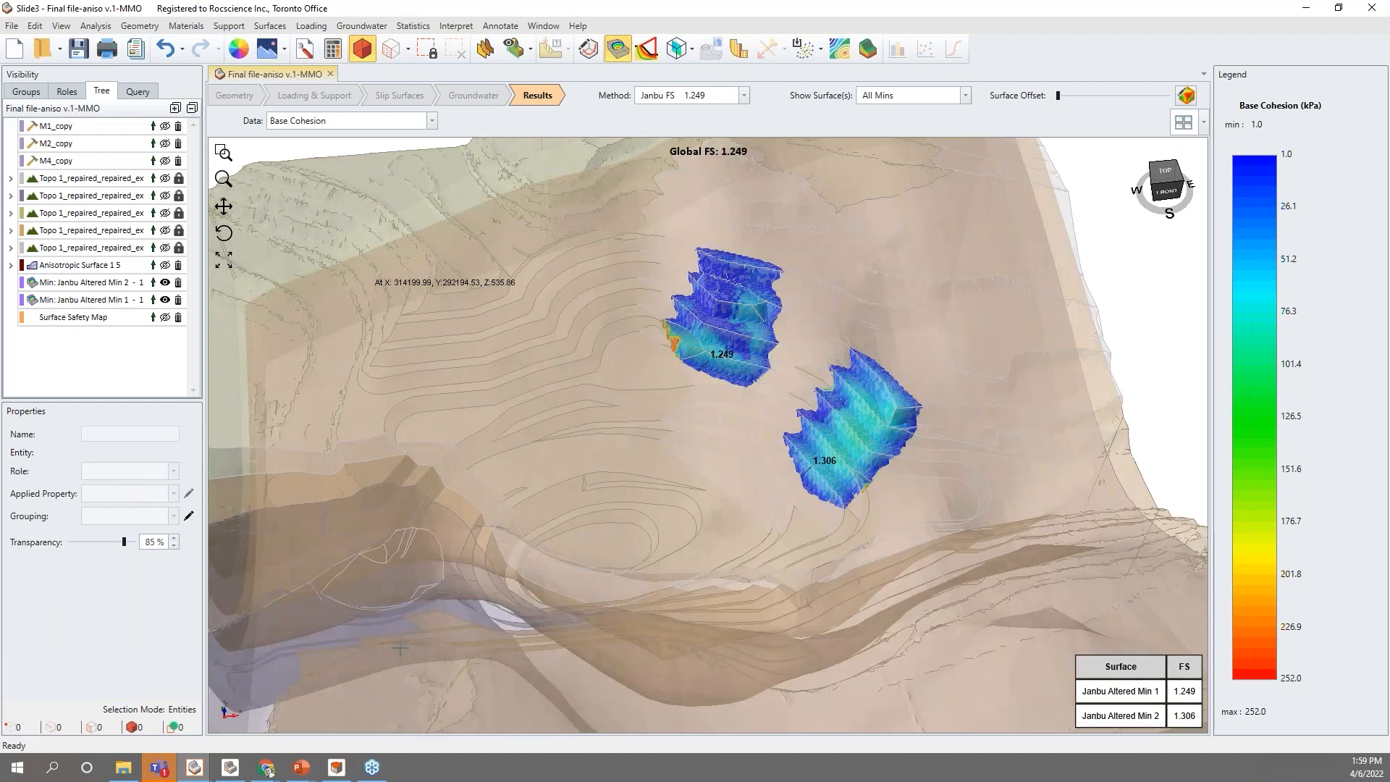
Compare with the Surface Safety Map in Final file-aniso v2 and return to the Final file-aniso v.1-MMO results.
click(194, 769)
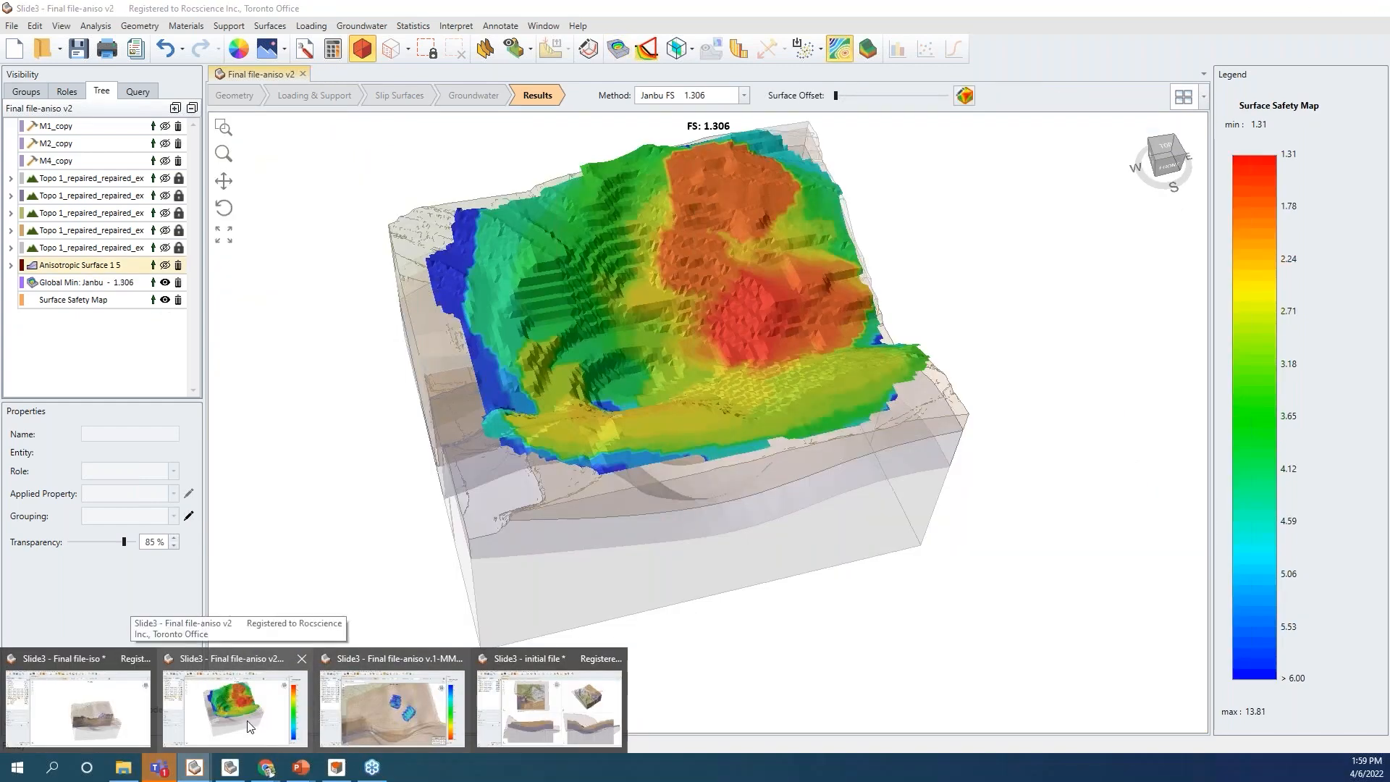
click(268, 730)
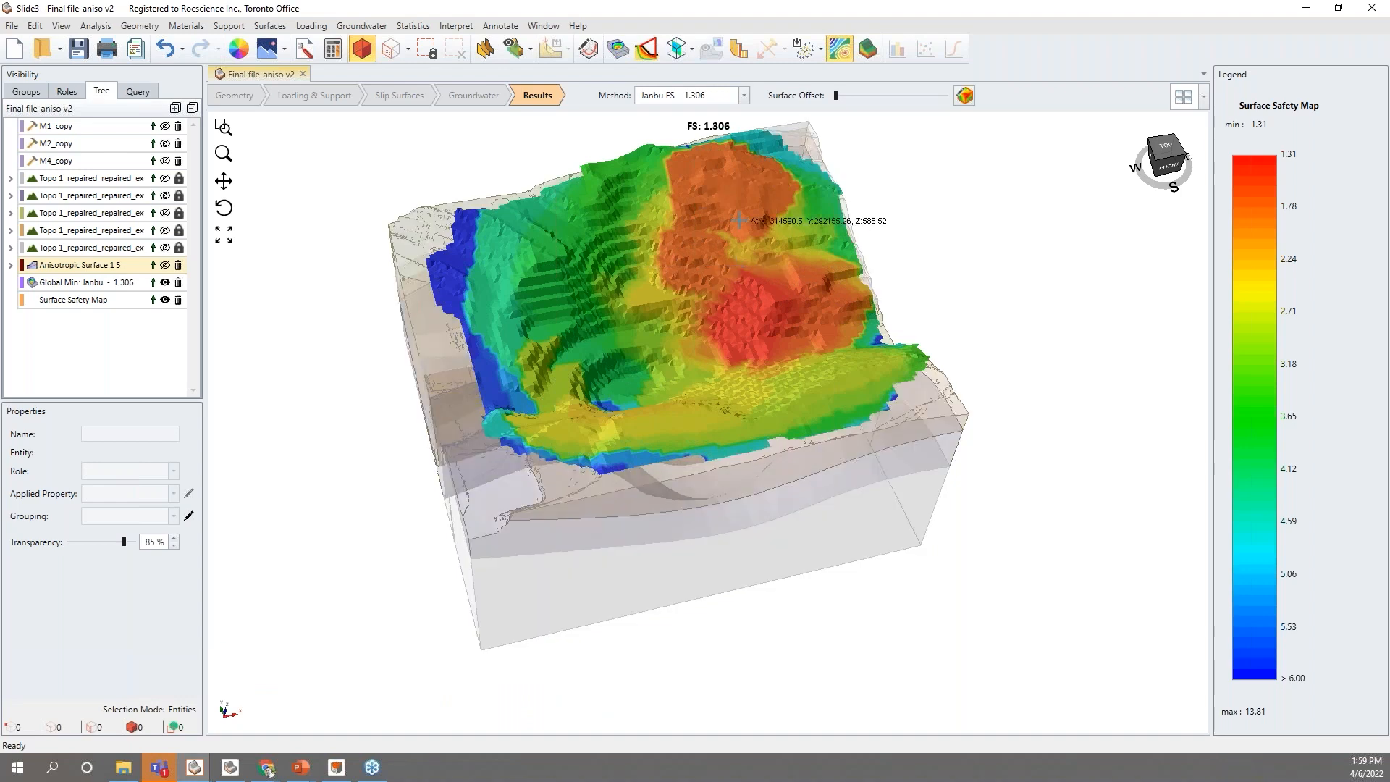
click(194, 767)
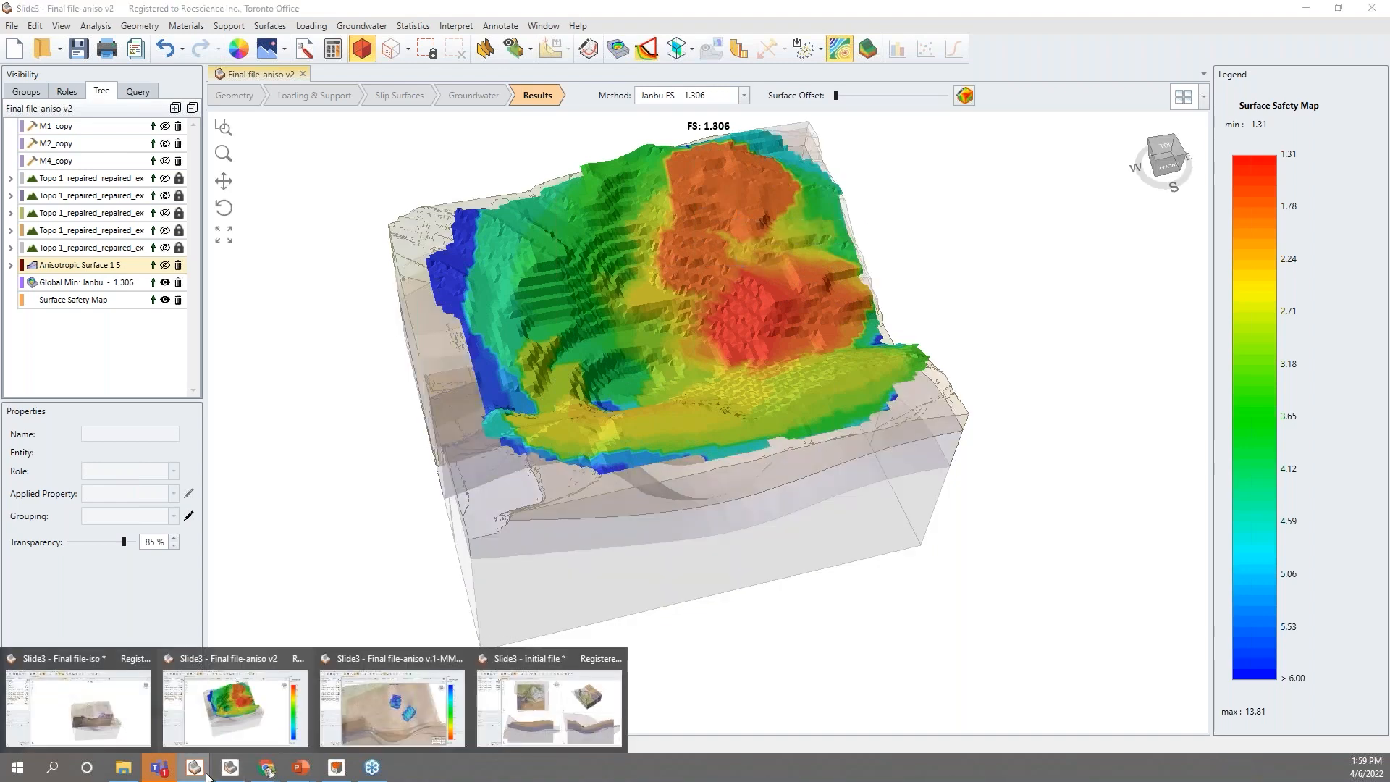
click(448, 719)
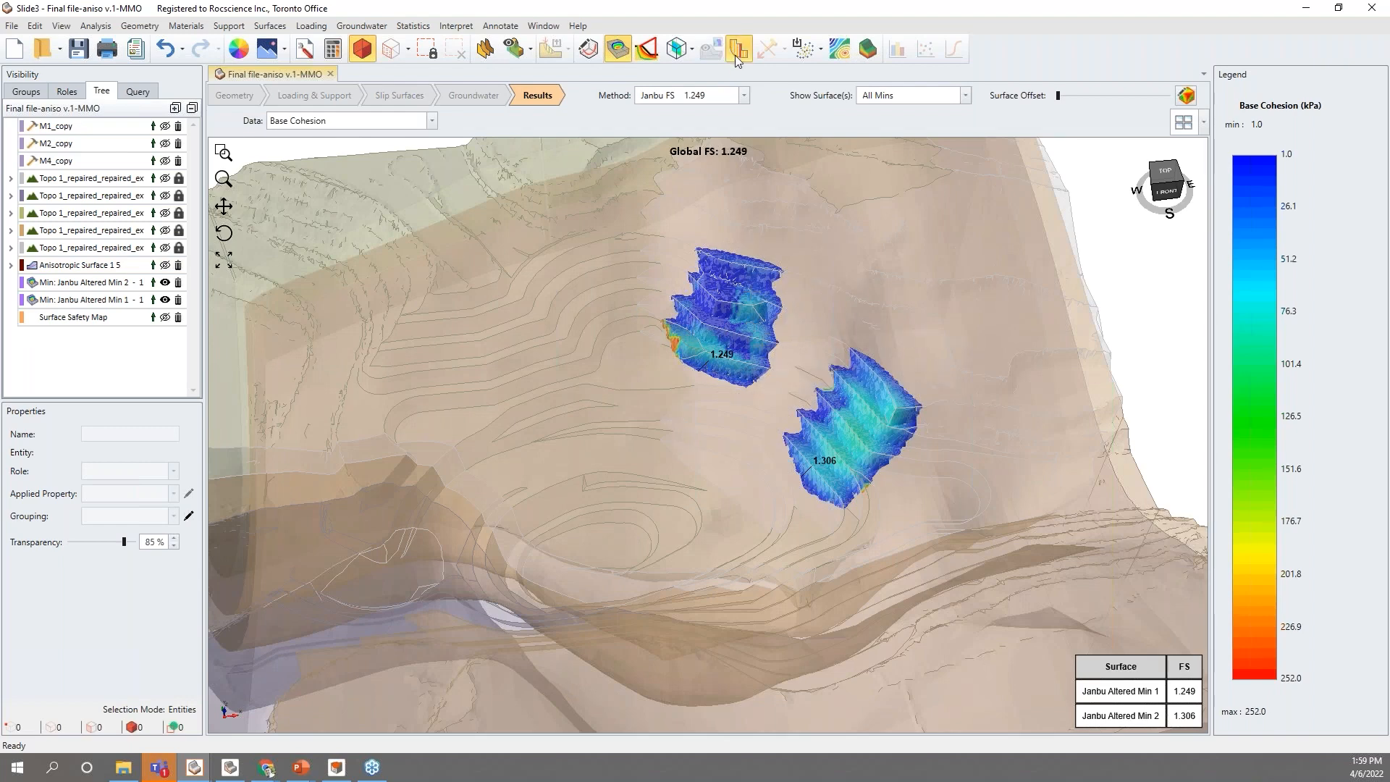
Inspect the base data of columns 737 and 937 on the Janbu Altered Min 1 slip surface in the Column Viewer, and close it.
click(866, 237)
drag(761, 167, 401, 188)
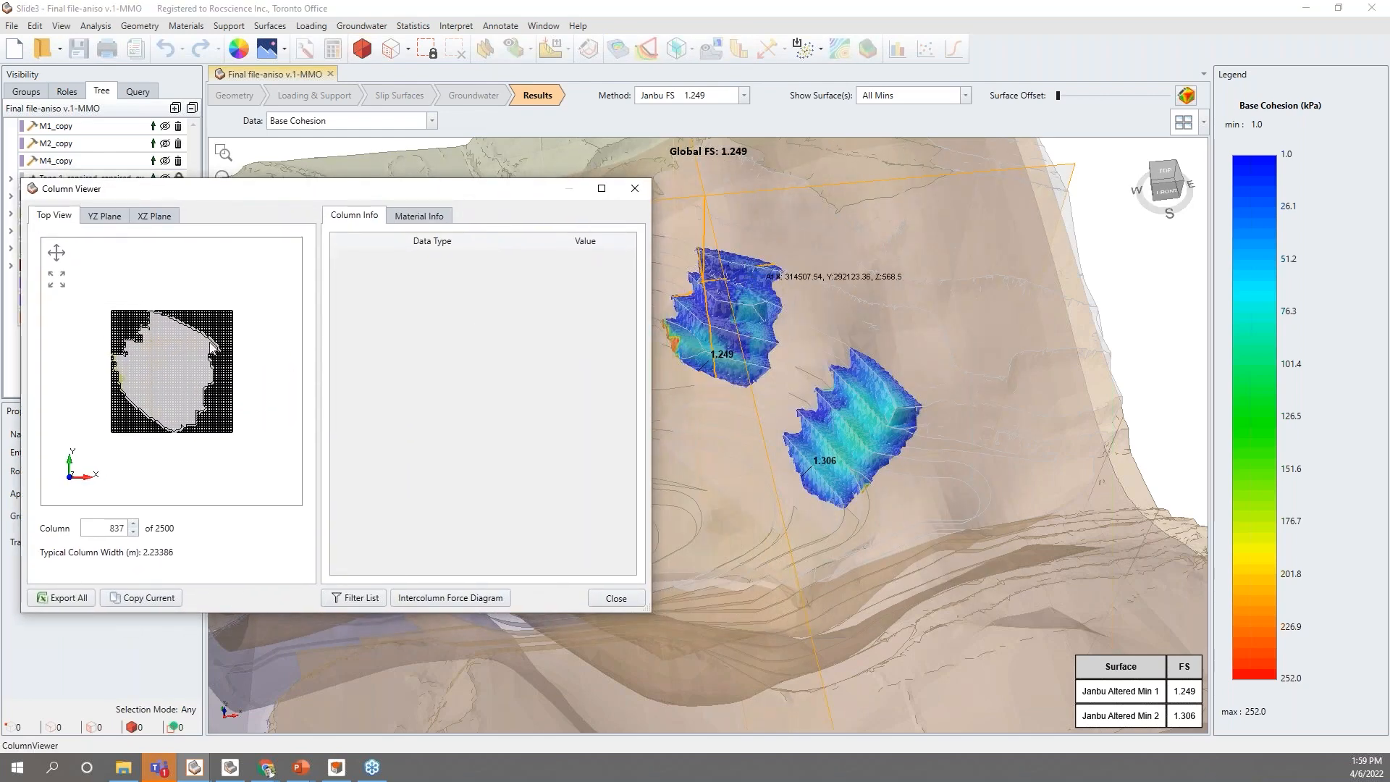
click(148, 347)
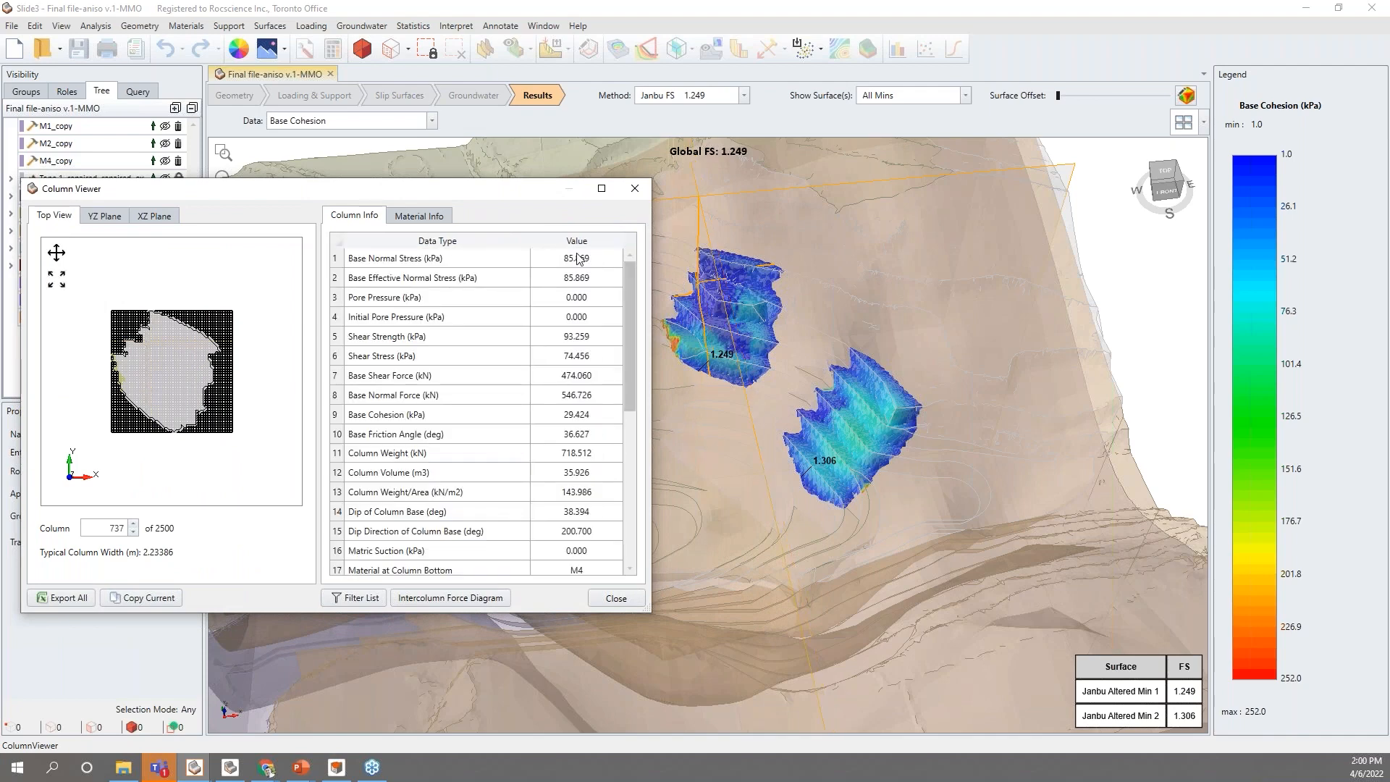
scroll(585, 463, down, 1)
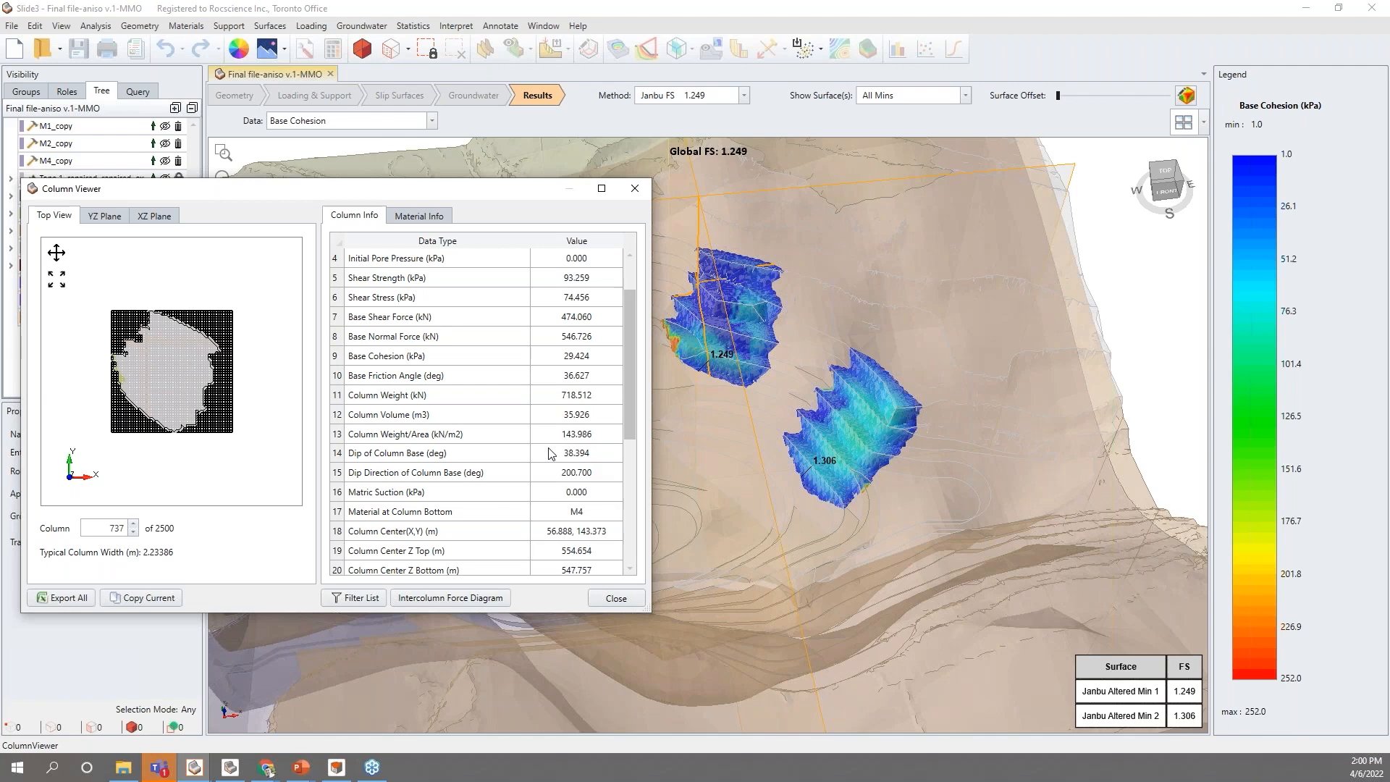
scroll(545, 503, down, 2)
scroll(569, 496, up, 3)
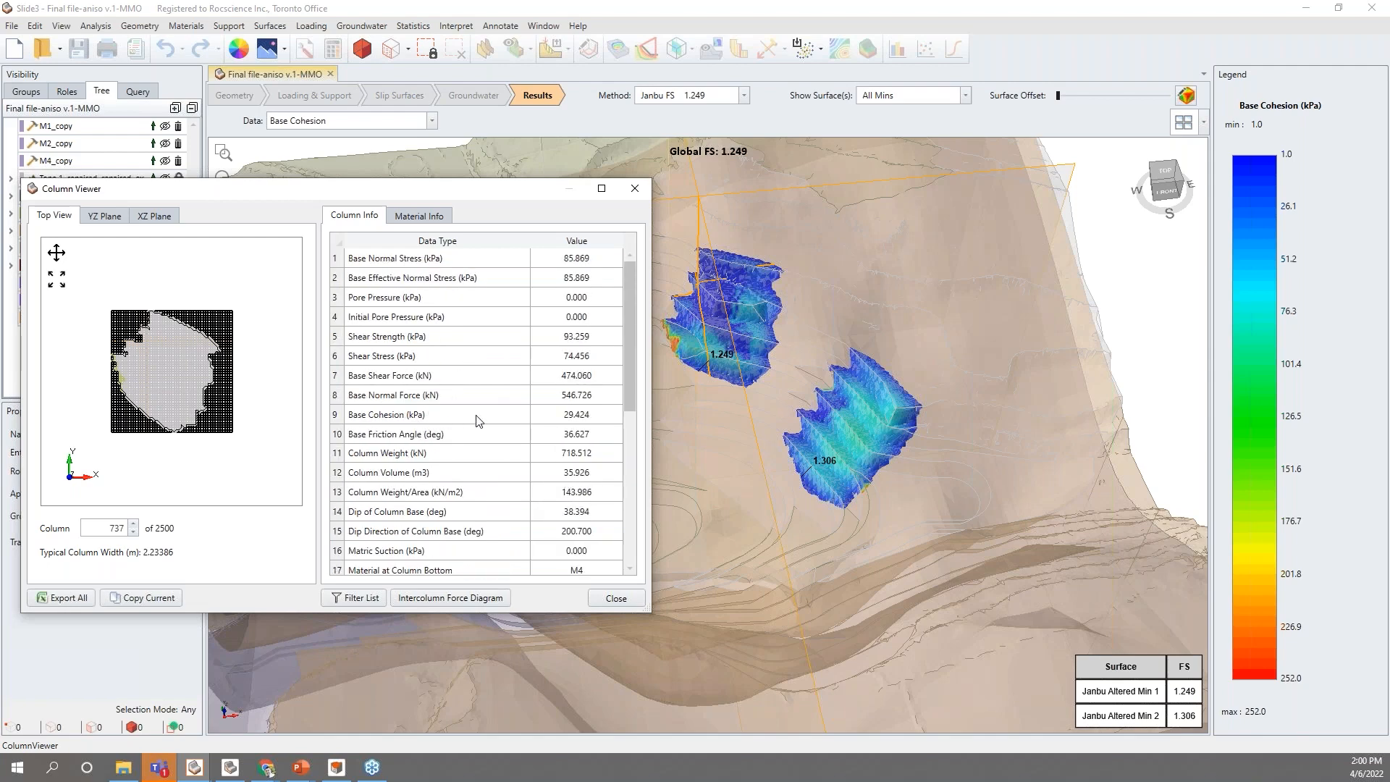
click(163, 353)
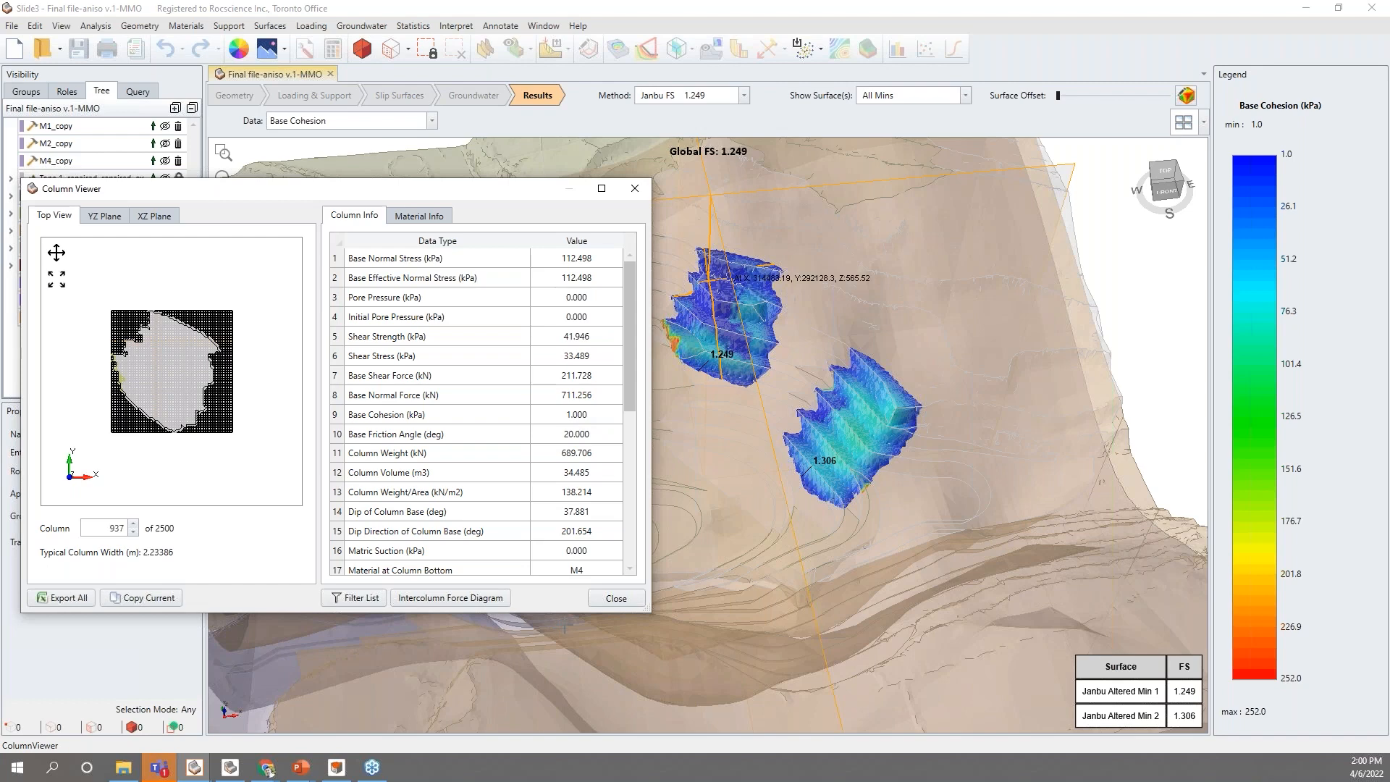
click(610, 596)
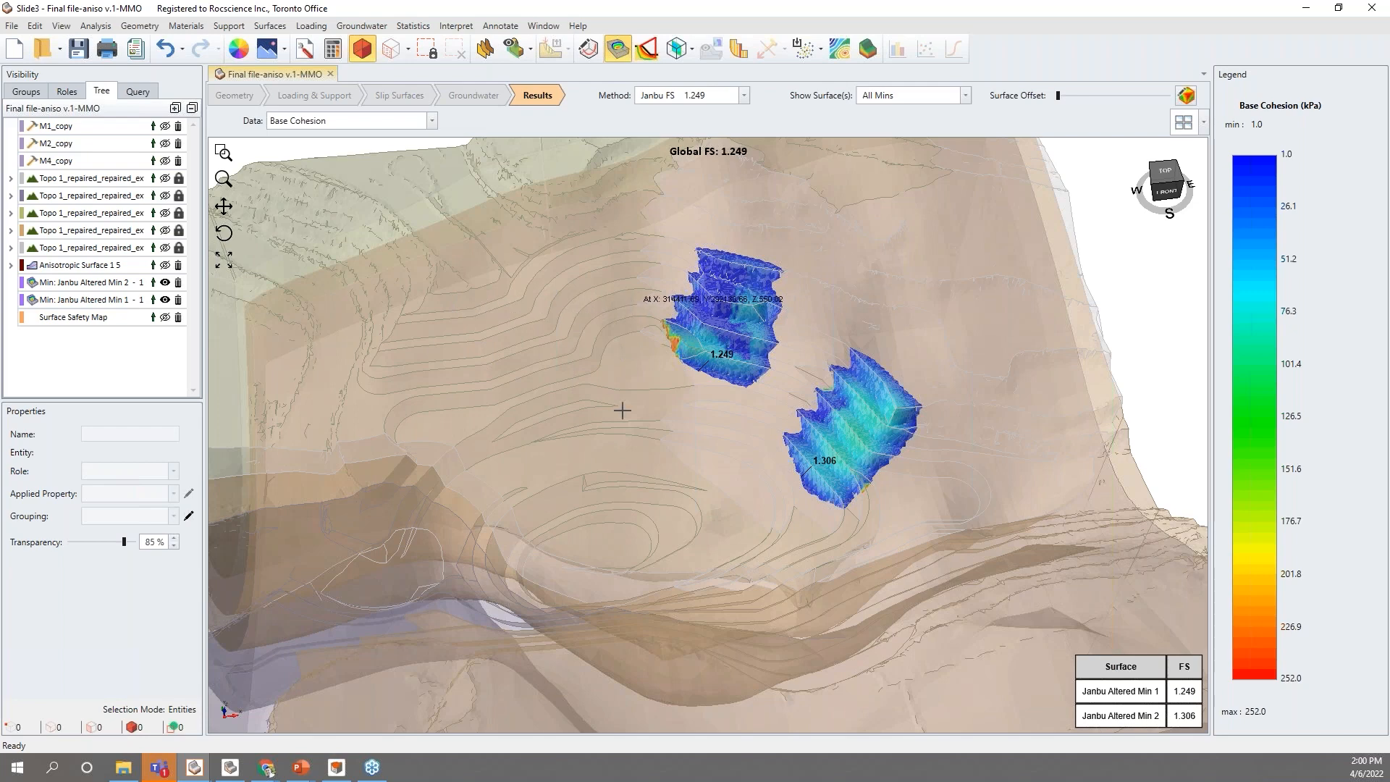
View the whole pit with both minimum slip surfaces and switch to the other open modelling program.
scroll(623, 404, down, 2)
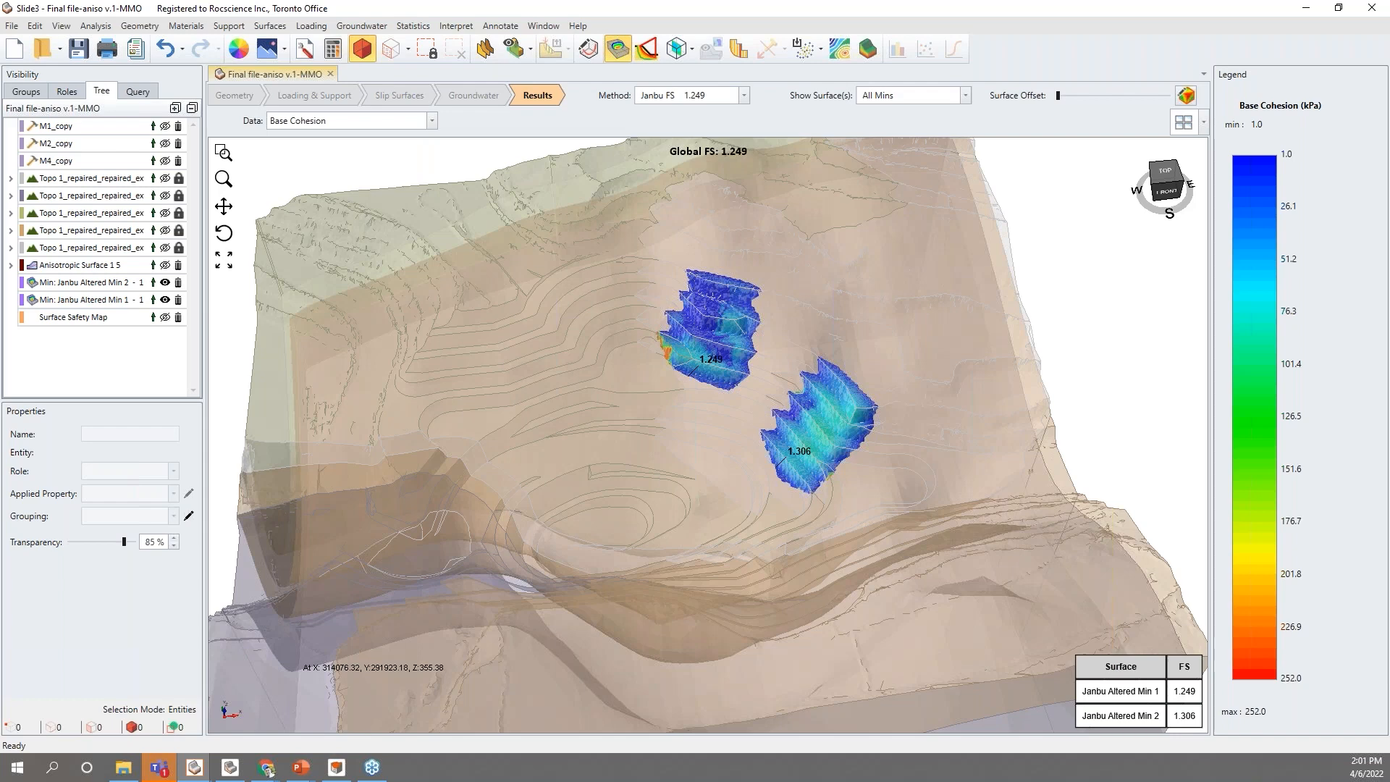
click(336, 767)
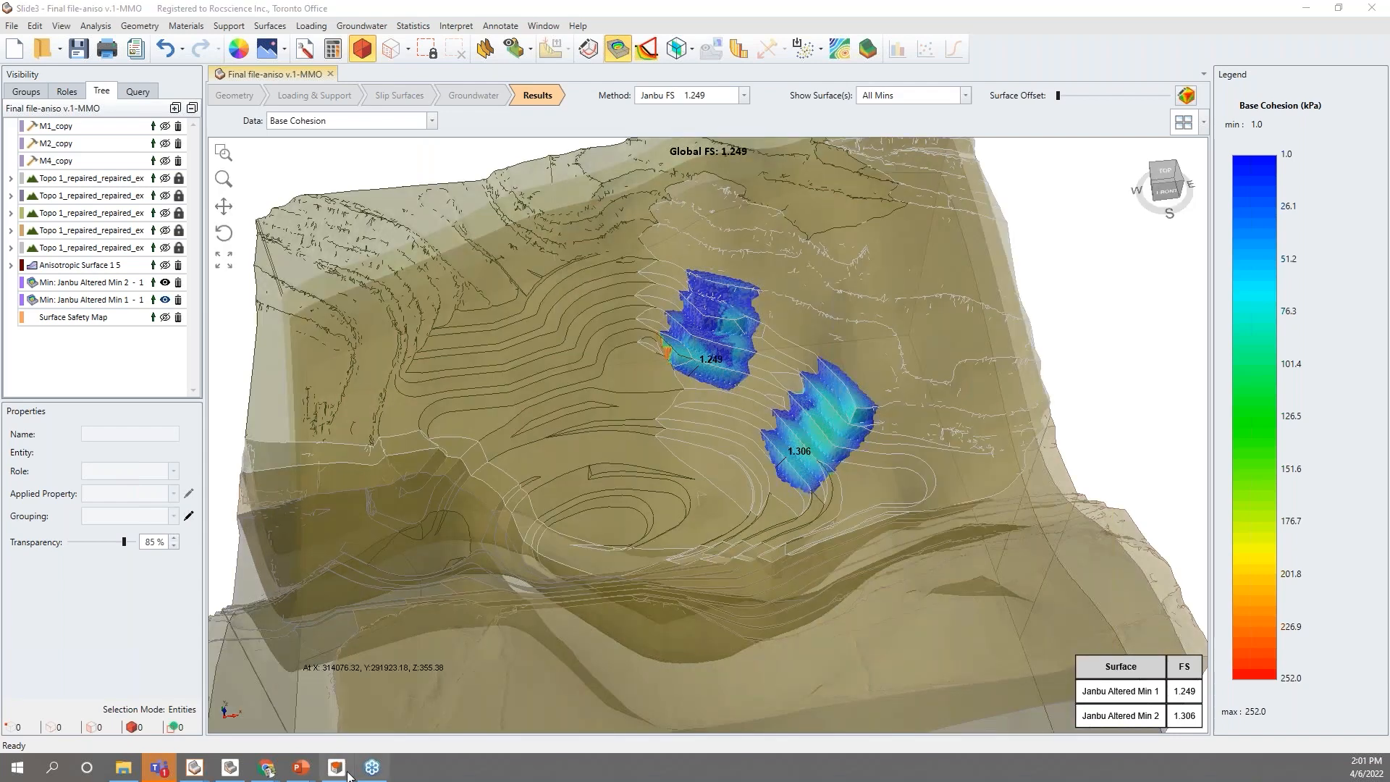